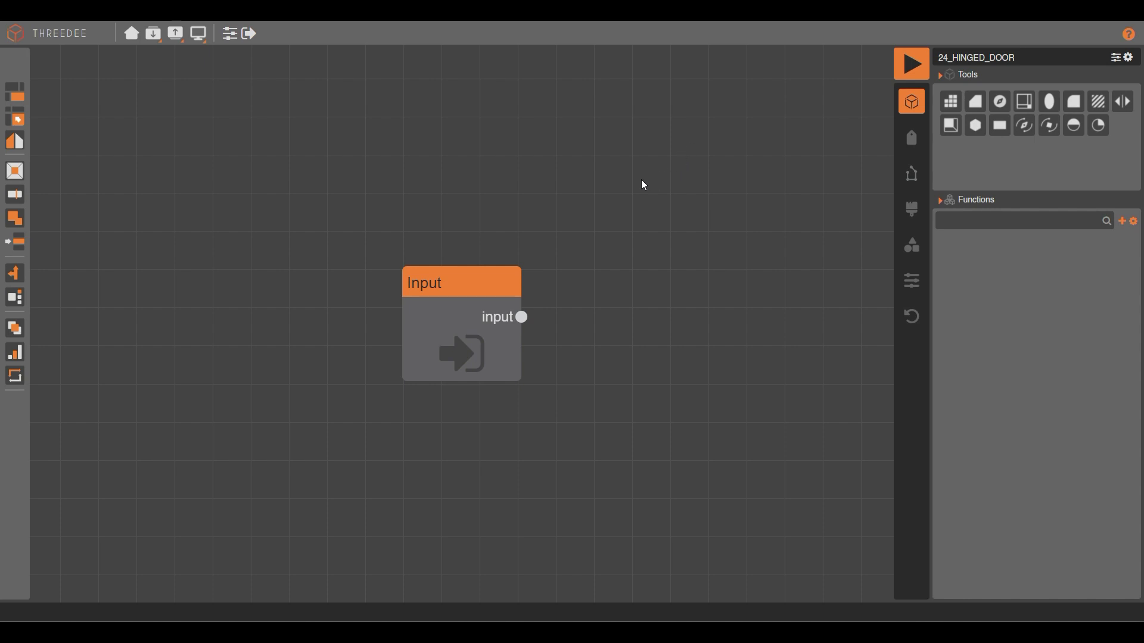
Create a compass drawing in the Input node with width 1 and height 2.5.
{"action": "double_click", "coordinate": [469, 289]}
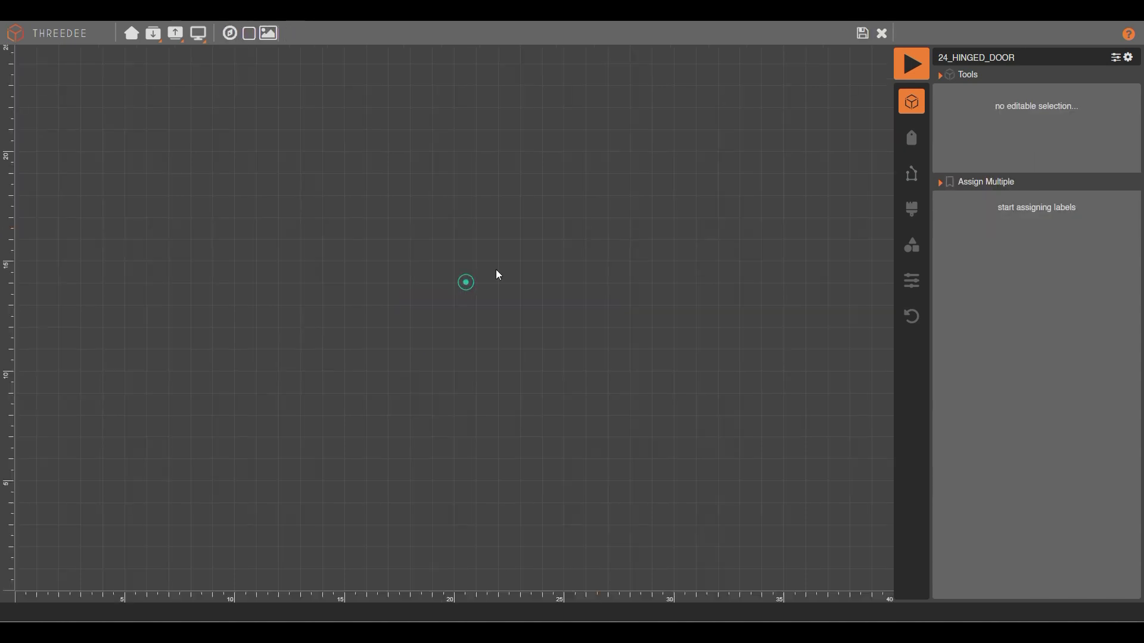
{"action": "left_click", "coordinate": [231, 35]}
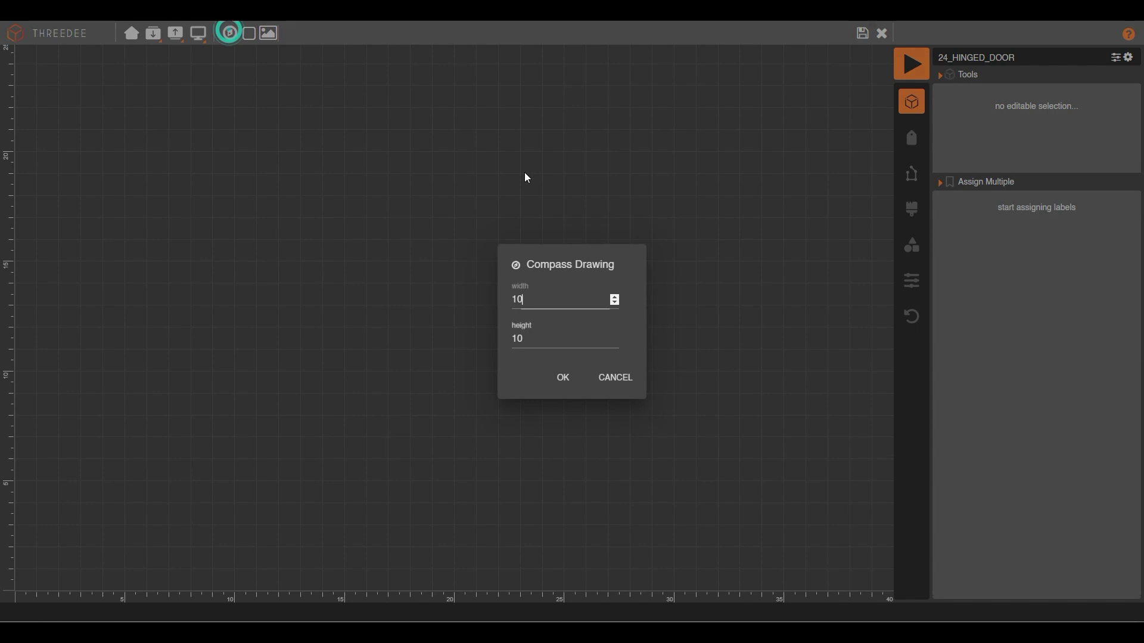
{"action": "double_click", "coordinate": [527, 299]}
{"action": "type", "text": "1"}
{"action": "key", "text": "Tab"}
{"action": "type", "text": "2.5"}
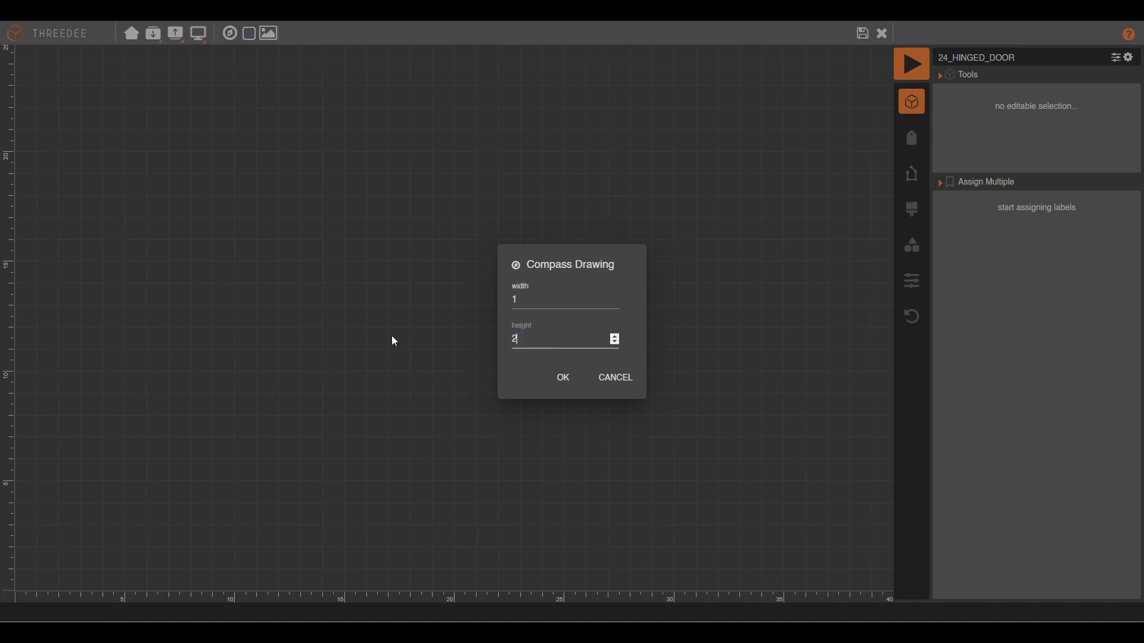
{"action": "left_click", "coordinate": [560, 377]}
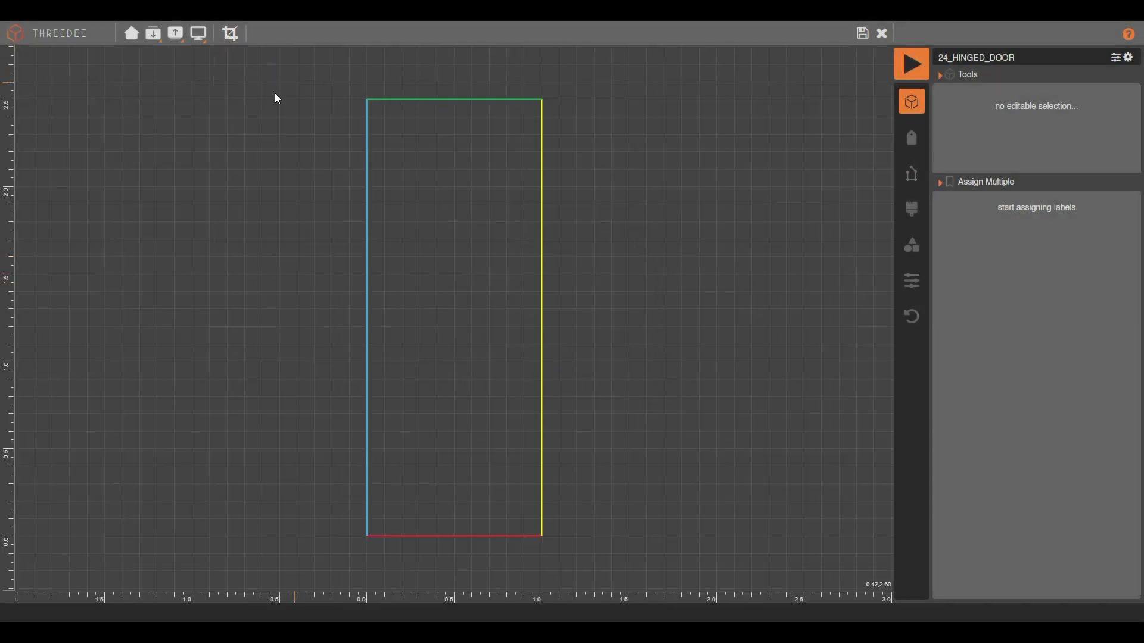
Widen the rectangle to about 1.2 by moving its east edge outward, and save the drawing.
{"action": "left_click_drag", "start_coordinate": [601, 550], "coordinate": [506, 145]}
{"action": "left_click_drag", "start_coordinate": [542, 537], "coordinate": [576, 537]}
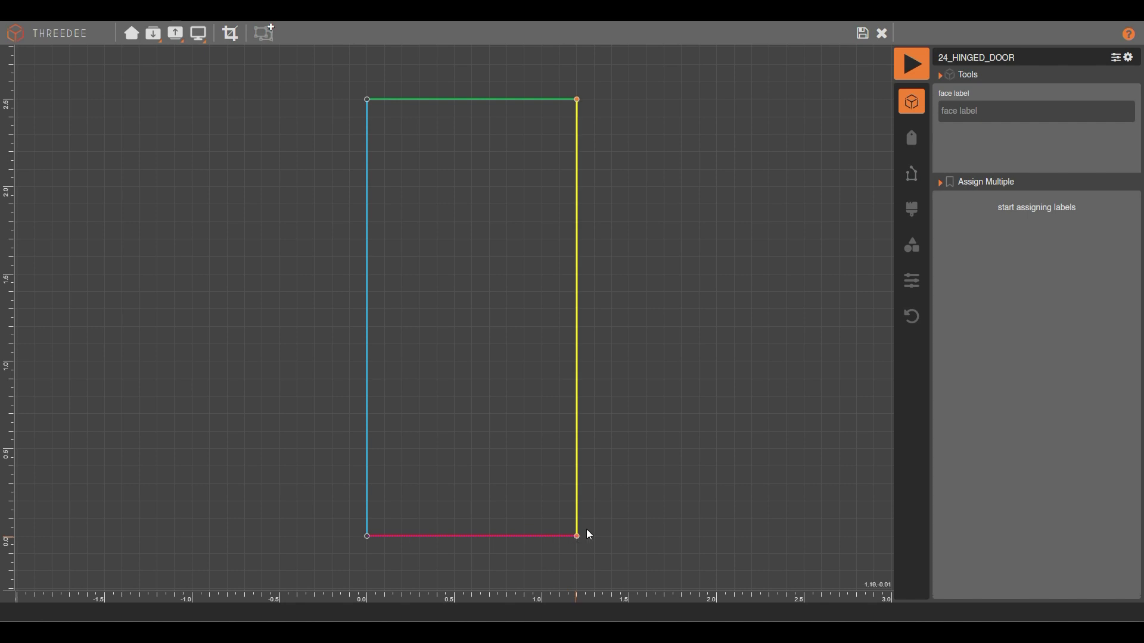
{"action": "left_click", "coordinate": [691, 409]}
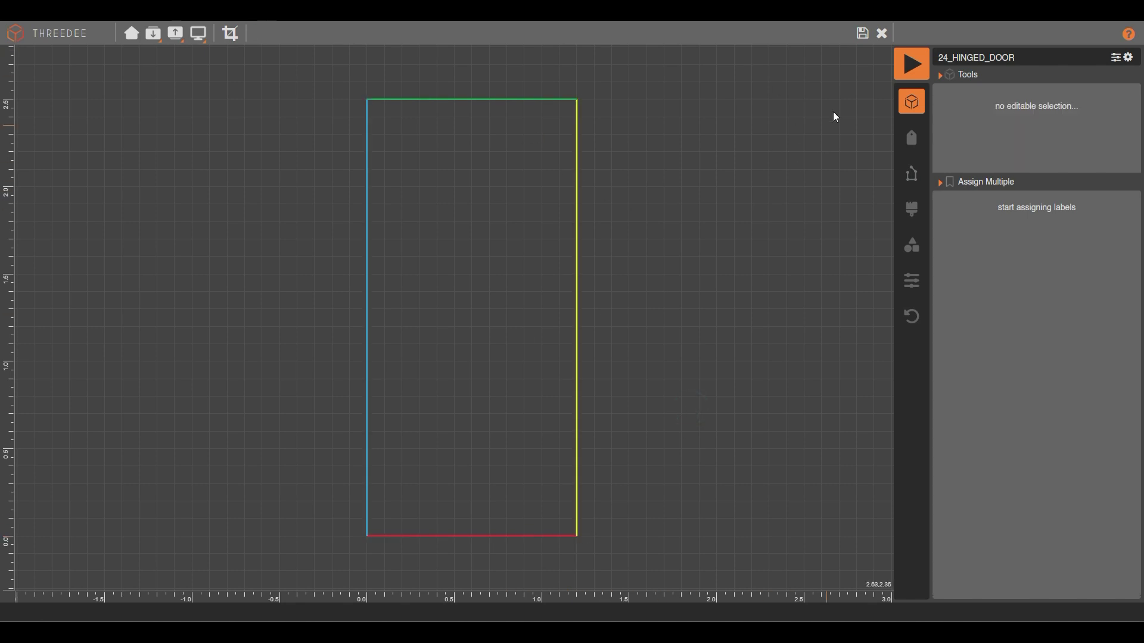
{"action": "left_click", "coordinate": [863, 35]}
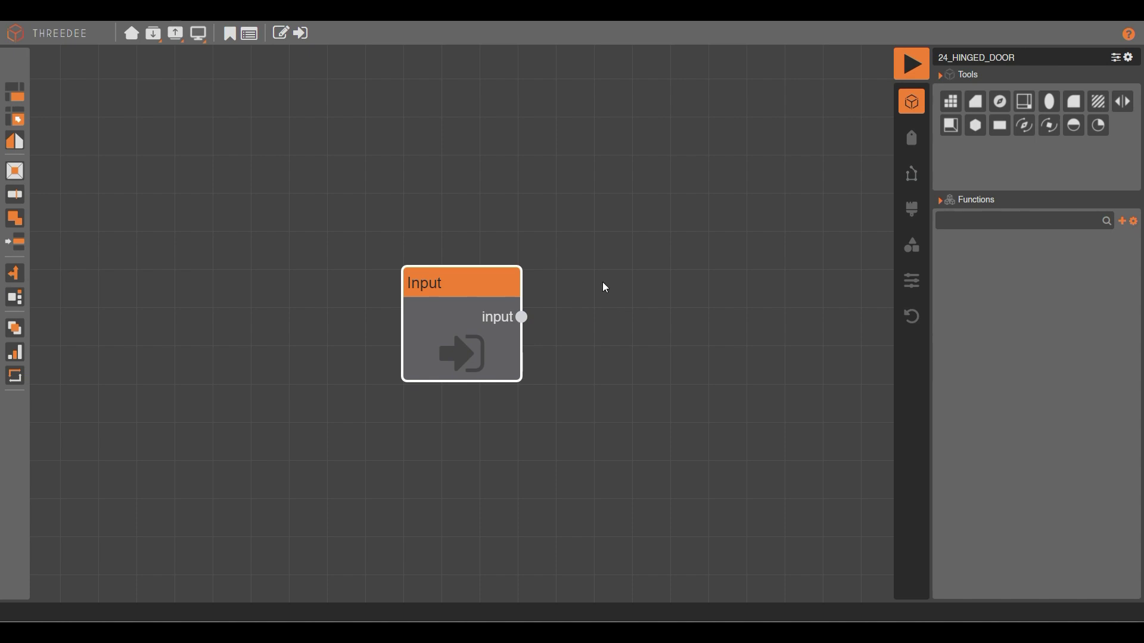
Add a TOOL_OFFSET node to the graph and connect the Input node's output to its input.
{"action": "left_click_drag", "start_coordinate": [460, 298], "coordinate": [287, 338]}
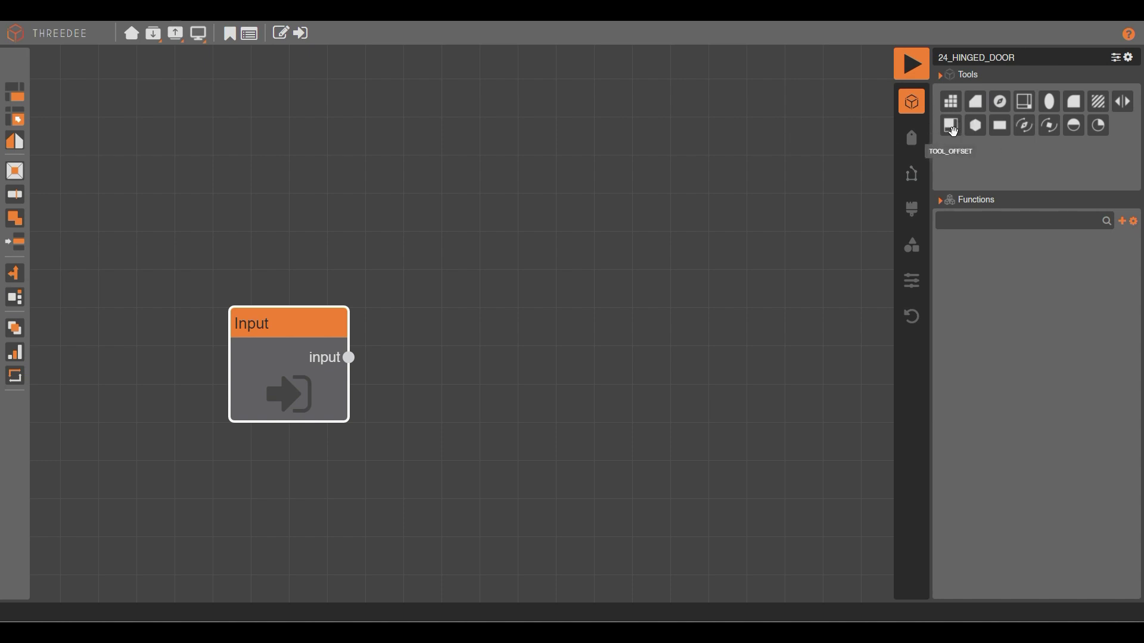
{"action": "left_click_drag", "start_coordinate": [919, 127], "coordinate": [502, 226]}
{"action": "left_click_drag", "start_coordinate": [349, 357], "coordinate": [502, 276]}
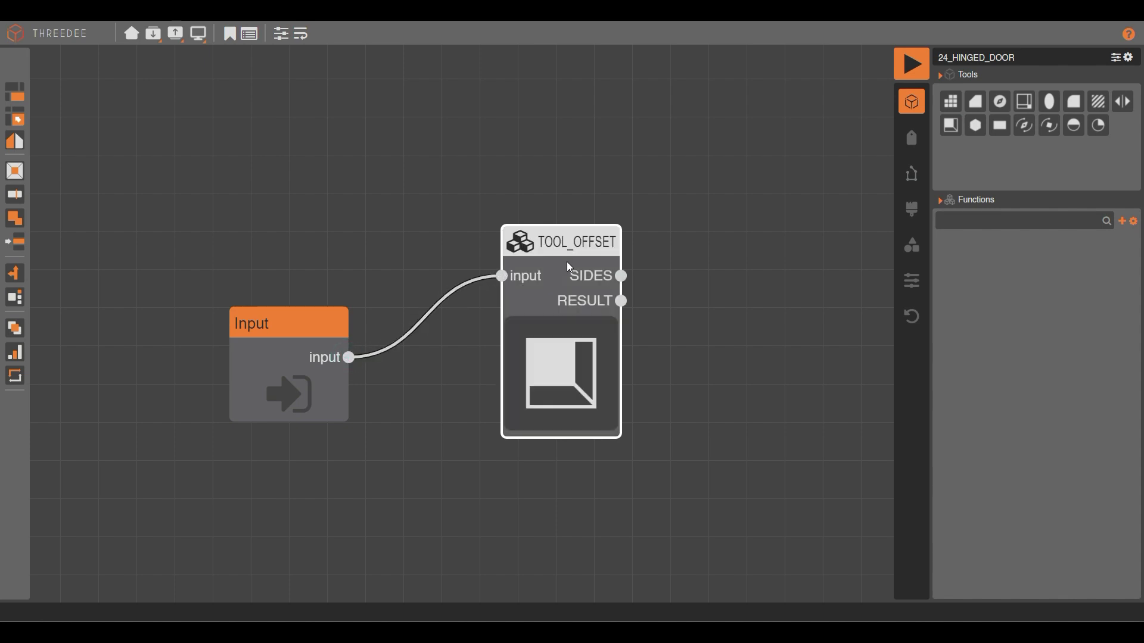
Add the variables NORTH_DISTANCE, EAST_DISTANCE and WEST_DISTANCE to the TOOL_OFFSET node's properties.
{"action": "double_click", "coordinate": [569, 267]}
{"action": "left_click", "coordinate": [552, 232]}
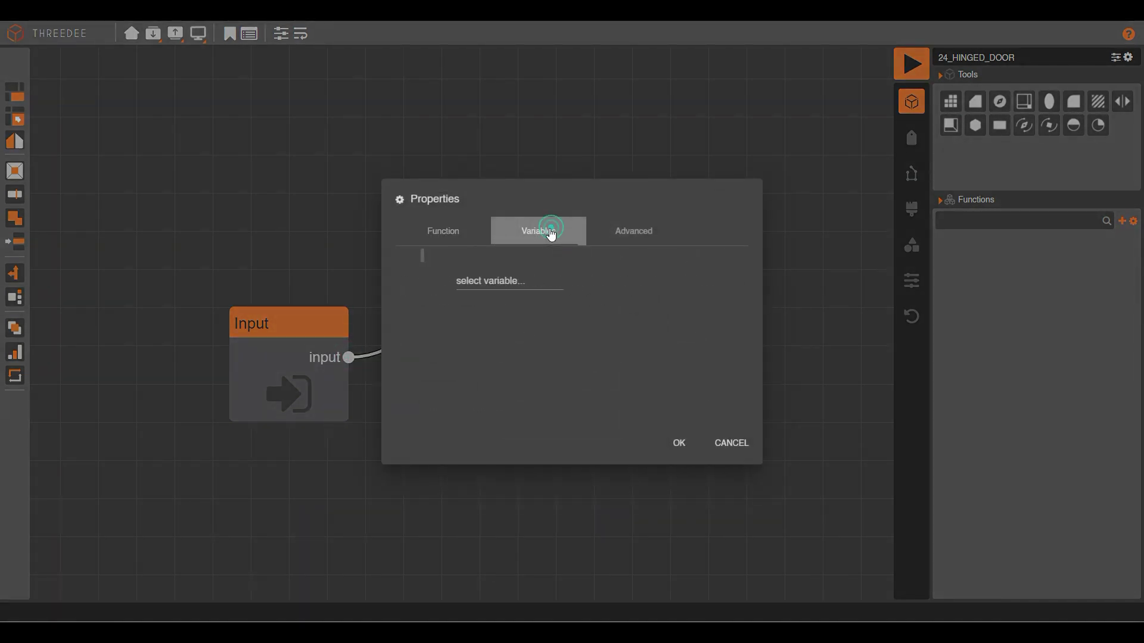
{"action": "left_click", "coordinate": [485, 285]}
{"action": "left_click", "coordinate": [487, 302]}
{"action": "left_click", "coordinate": [493, 286]}
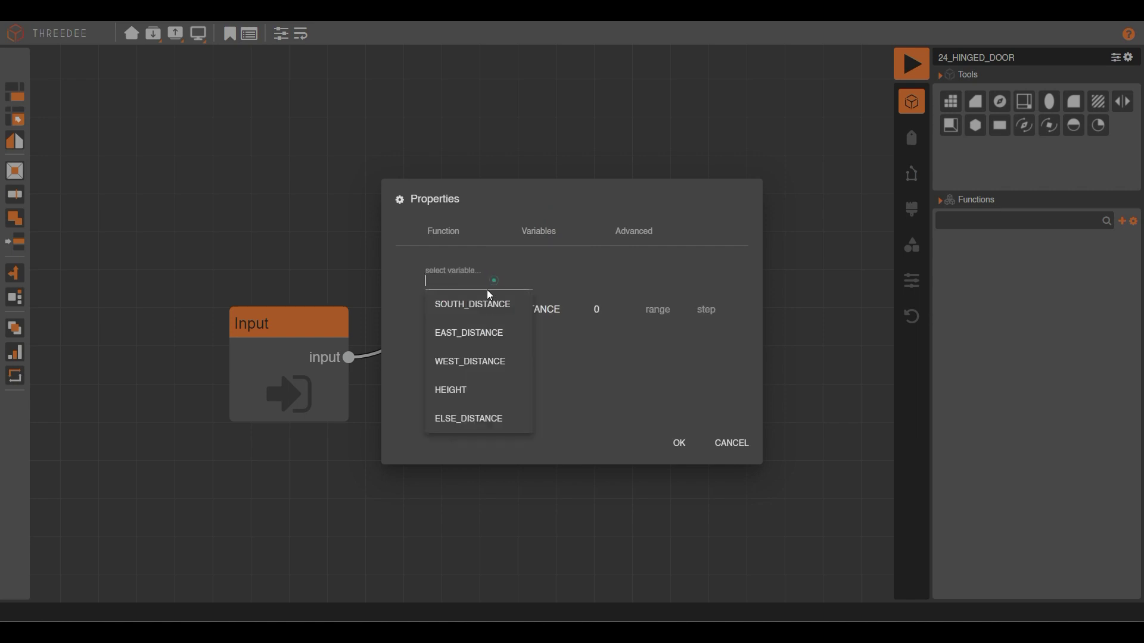
{"action": "left_click", "coordinate": [487, 311]}
{"action": "left_click", "coordinate": [492, 281]}
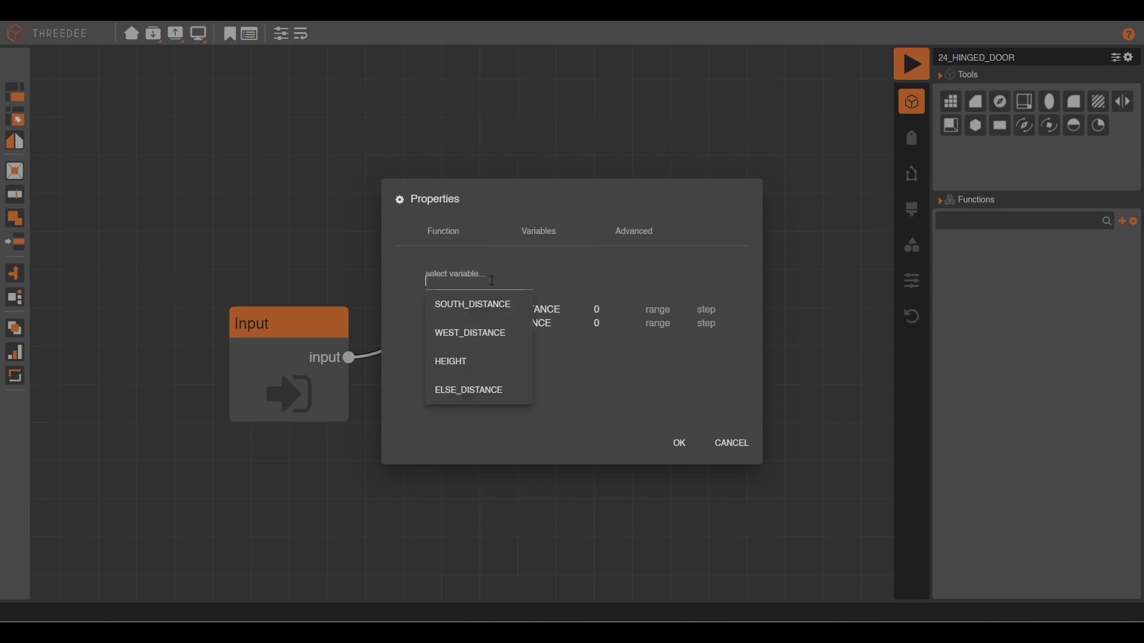
{"action": "left_click", "coordinate": [493, 332]}
Set NORTH_DISTANCE to .05, EAST_DISTANCE to .05 and WEST_DISTANCE to .5, and apply the properties.
{"action": "left_click", "coordinate": [601, 308]}
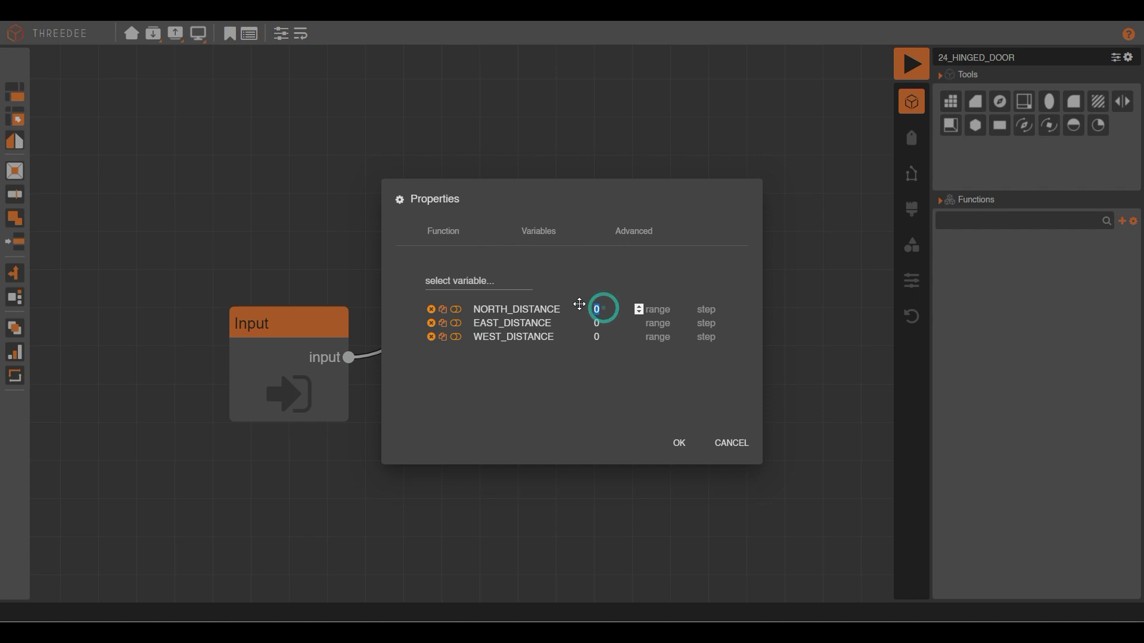
{"action": "type", "text": ".0"}
{"action": "type", "text": "5"}
{"action": "left_click", "coordinate": [583, 324]}
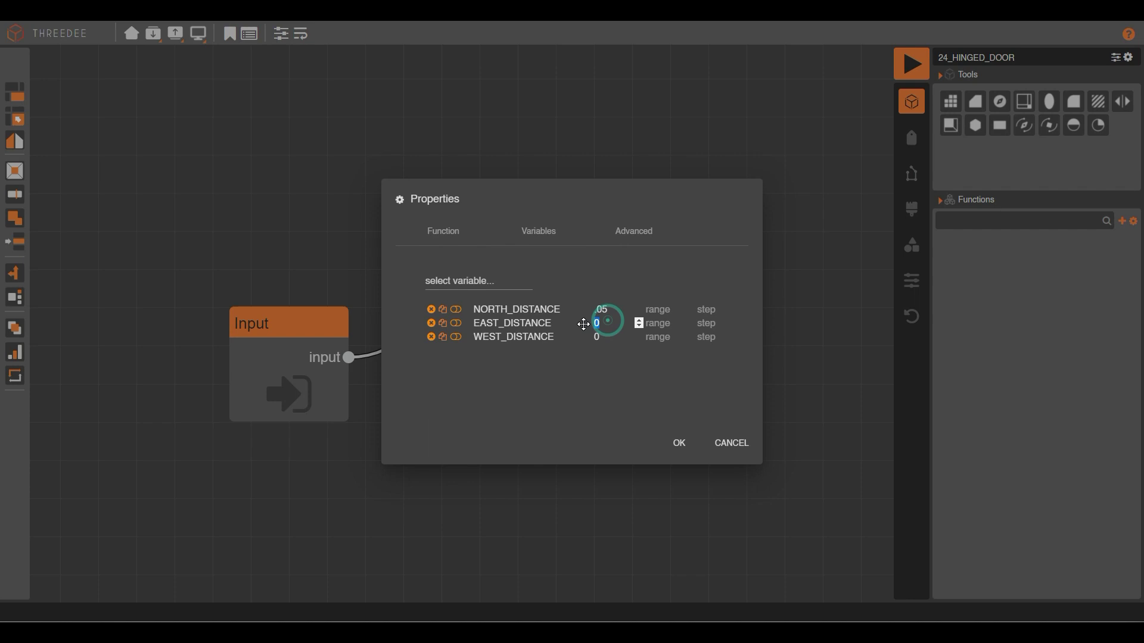
{"action": "type", "text": ".05"}
{"action": "left_click", "coordinate": [602, 335]}
{"action": "type", "text": ".5"}
{"action": "left_click", "coordinate": [679, 441]}
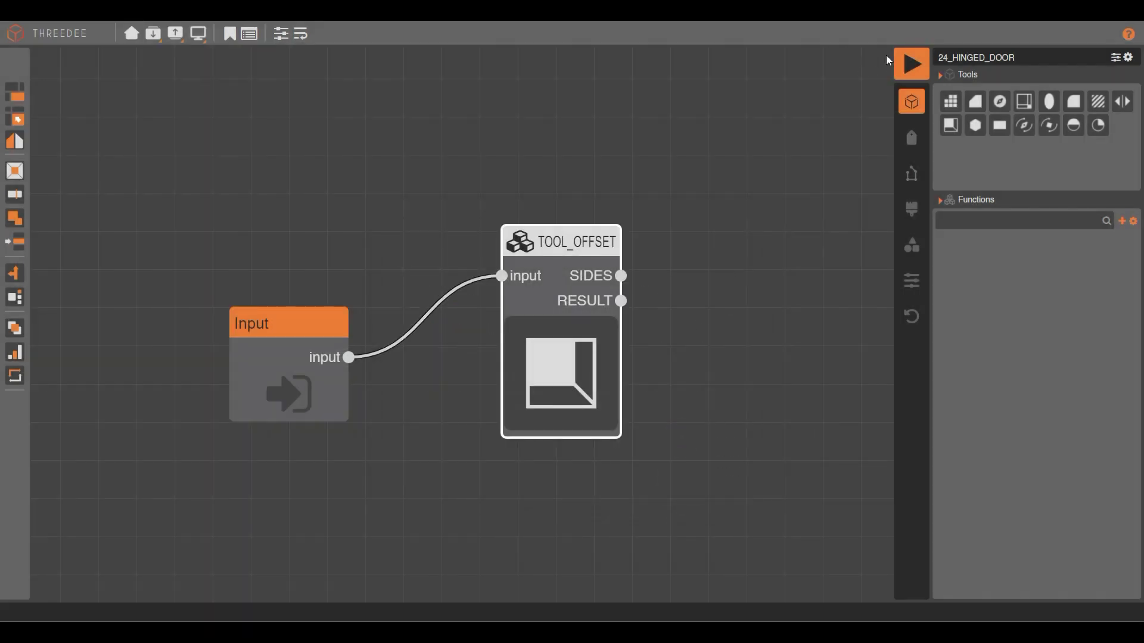
Run the graph, examine the offset strip widths in the 3D view, and return to the graph.
{"action": "left_click", "coordinate": [916, 70]}
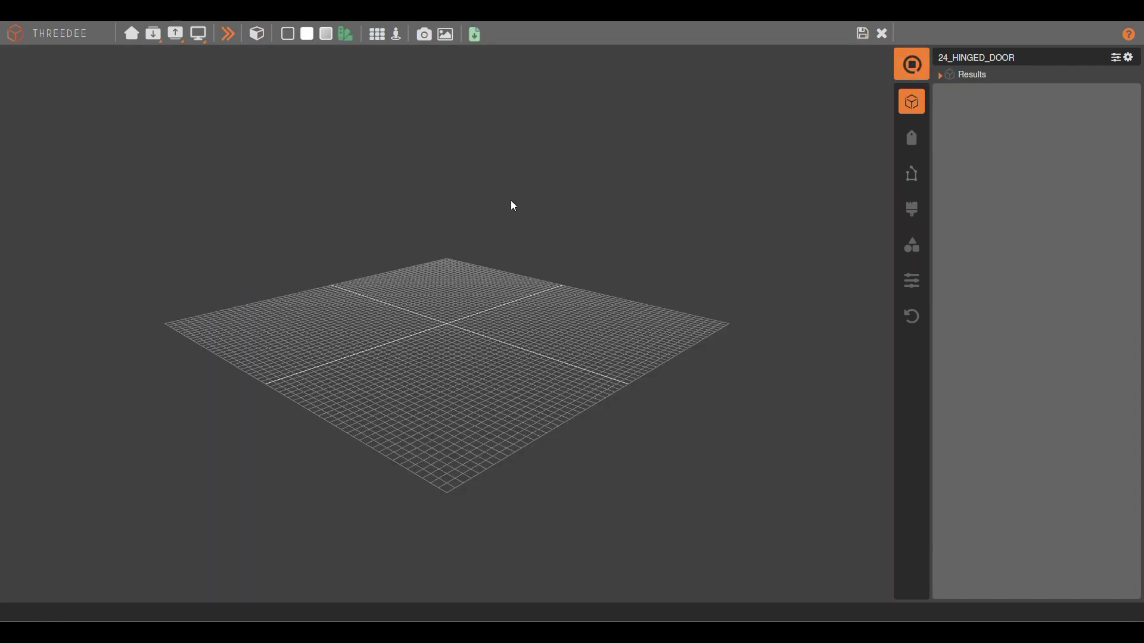
{"action": "left_click_drag", "start_coordinate": [509, 206], "coordinate": [480, 258]}
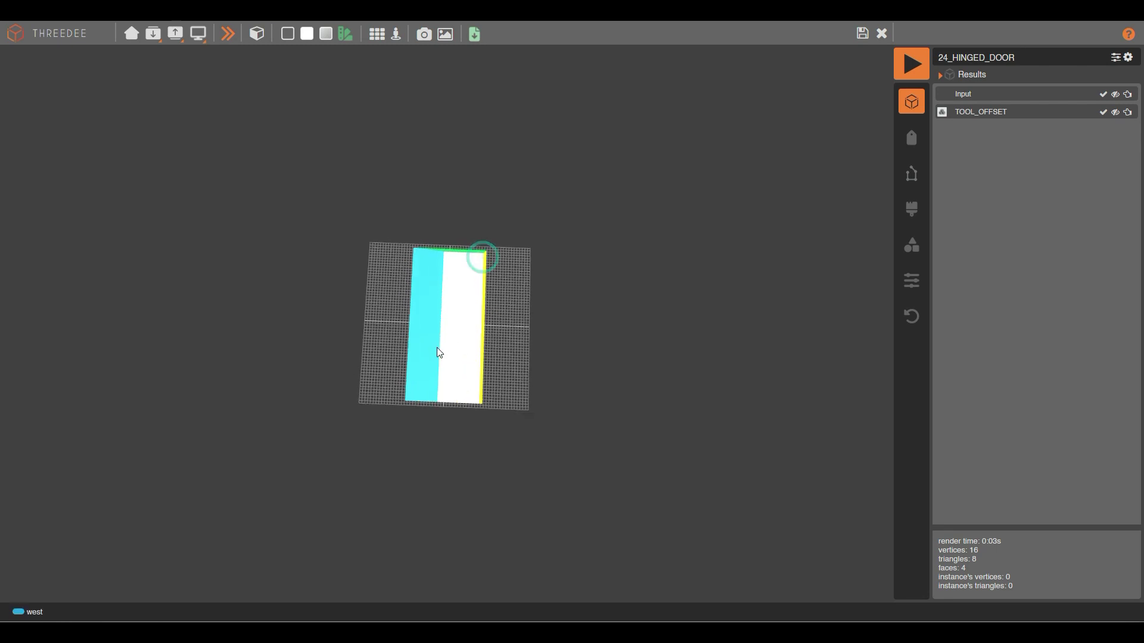
{"action": "scroll", "coordinate": [443, 353], "scroll_direction": "up", "scroll_amount": 5}
{"action": "left_click", "coordinate": [862, 34]}
Correct WEST_DISTANCE of the TOOL_OFFSET node to 0.05.
{"action": "left_click", "coordinate": [281, 33]}
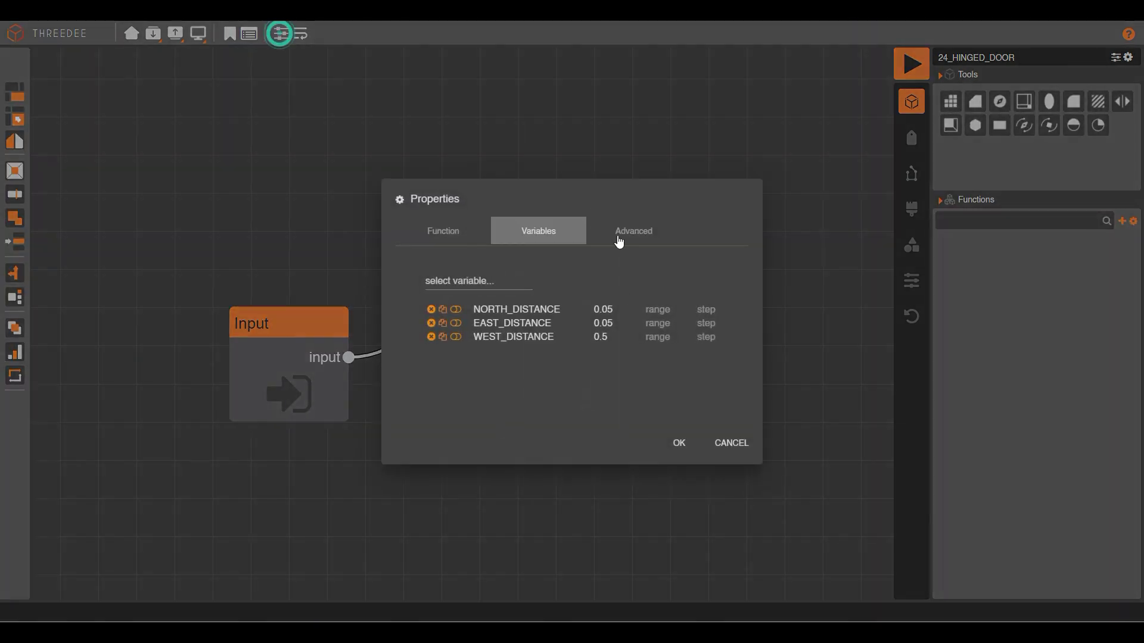
{"action": "left_click", "coordinate": [601, 337]}
{"action": "type", "text": "0"}
{"action": "left_click", "coordinate": [679, 443]}
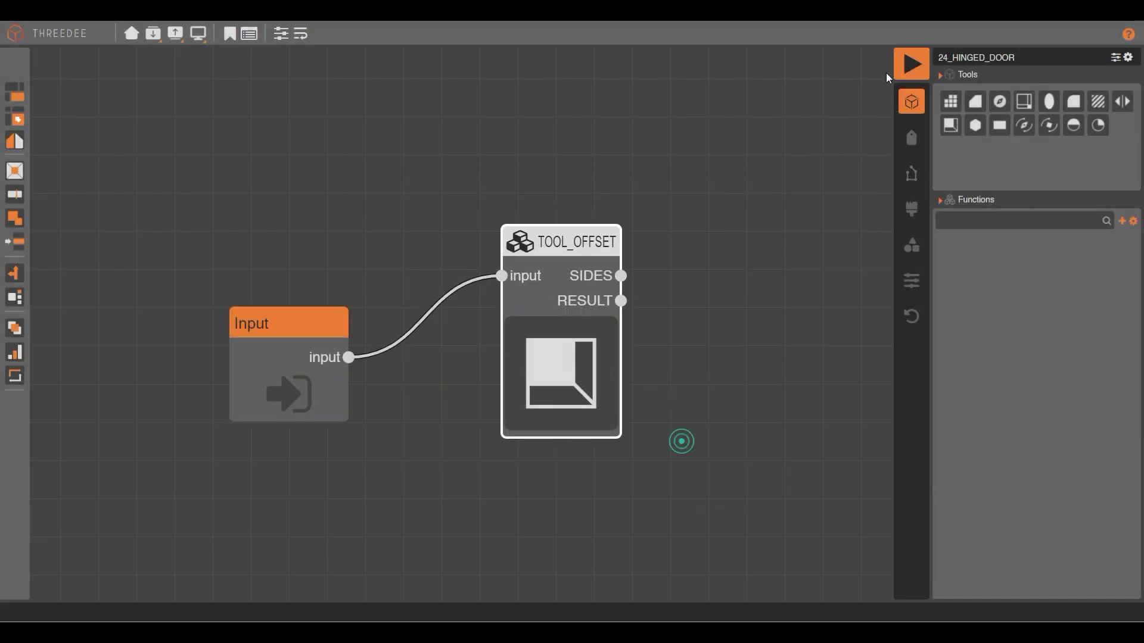
Run the graph again, view the offset result from above, and hide the ground grid.
{"action": "left_click", "coordinate": [911, 63]}
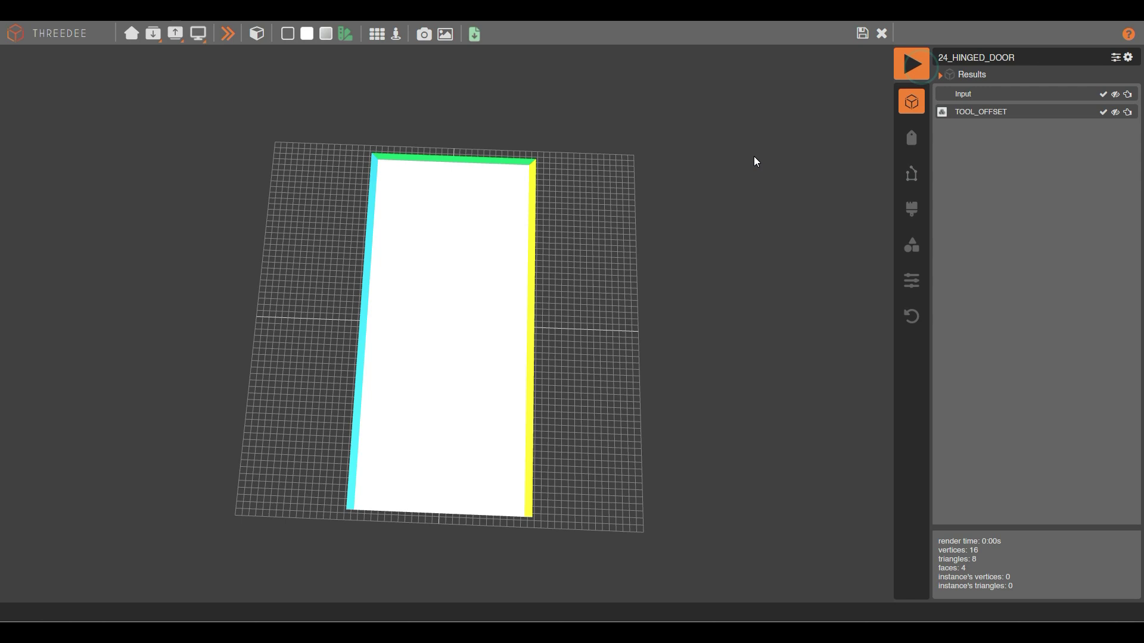
{"action": "left_click", "coordinate": [370, 235]}
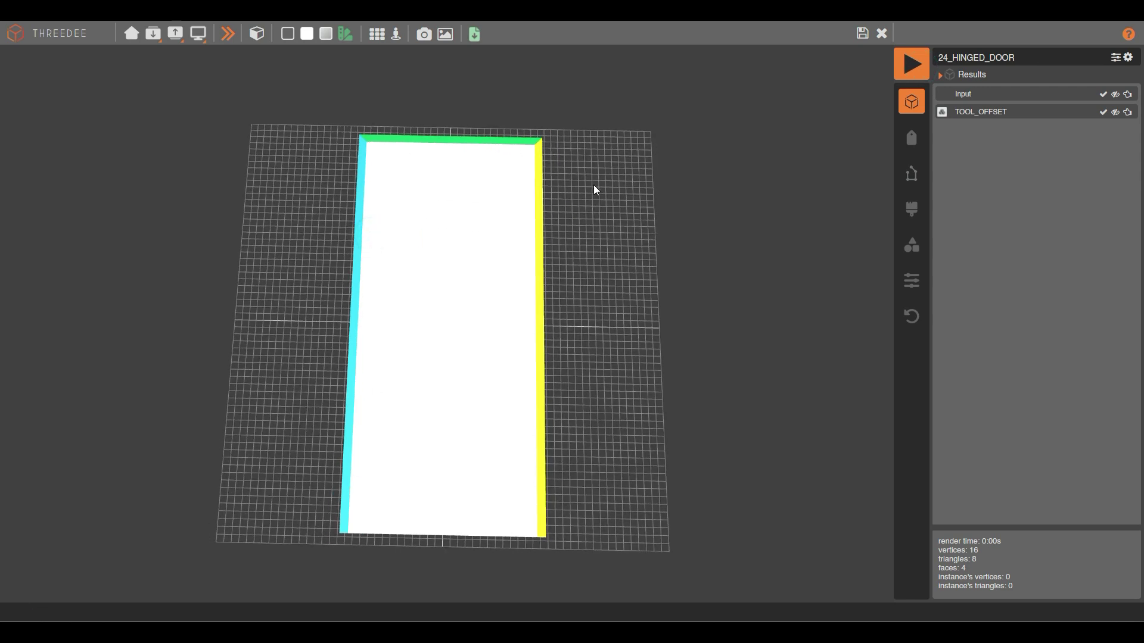
{"action": "left_click_drag", "start_coordinate": [452, 247], "coordinate": [459, 322]}
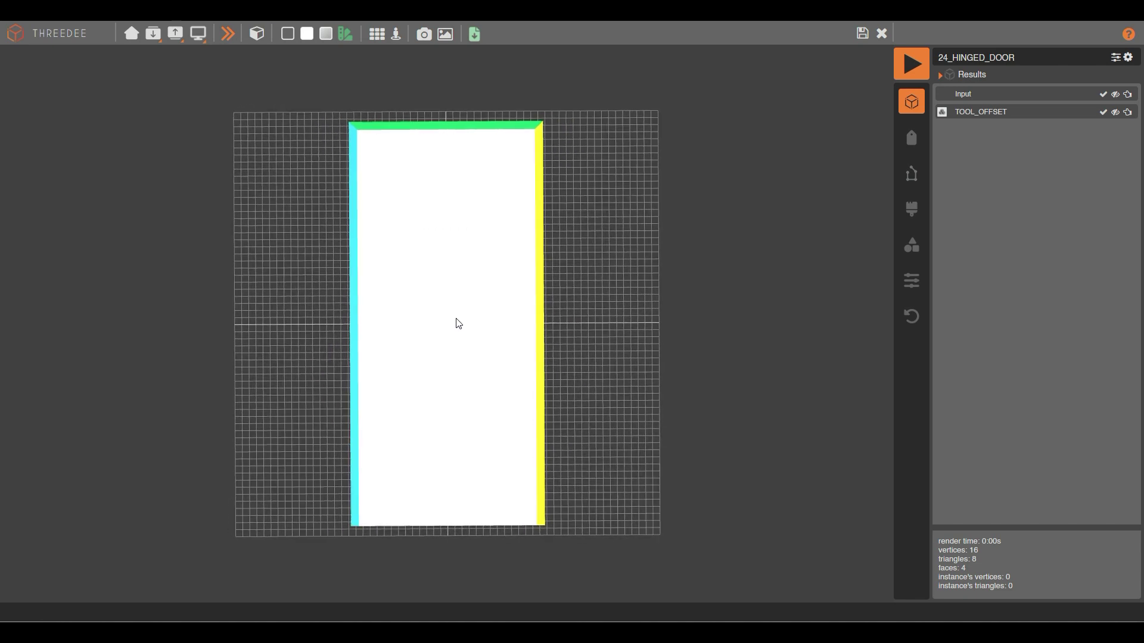
{"action": "left_click", "coordinate": [381, 35]}
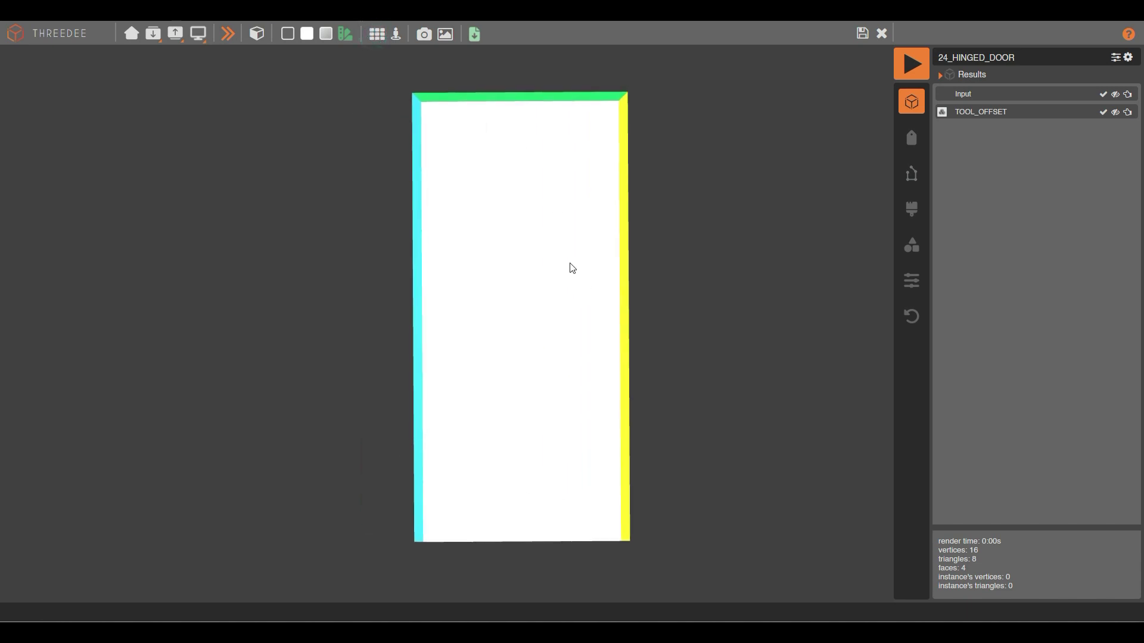
Examine the offset frame strips at an angle in the 3D view and return to the graph.
{"action": "left_click_drag", "start_coordinate": [574, 250], "coordinate": [569, 171]}
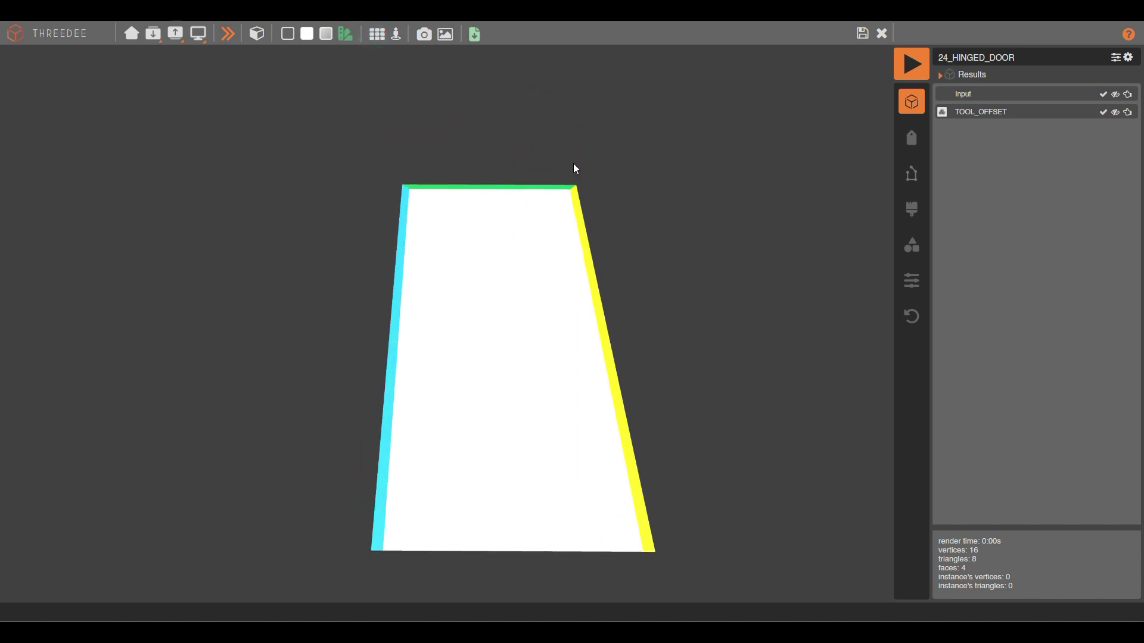
{"action": "scroll", "coordinate": [667, 365], "scroll_direction": "up", "scroll_amount": 5}
{"action": "scroll", "coordinate": [654, 356], "scroll_direction": "down", "scroll_amount": 3}
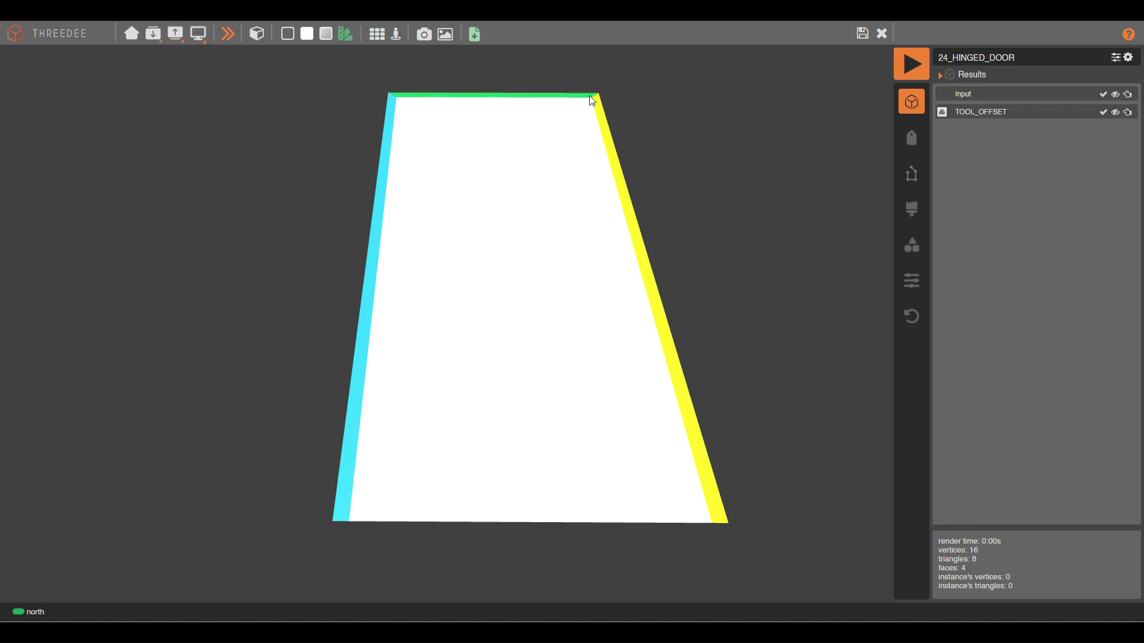
{"action": "left_click", "coordinate": [861, 34]}
Attach a new Extrude node to the SIDES output of the TOOL_OFFSET node.
{"action": "scroll", "coordinate": [695, 283], "scroll_direction": "up", "scroll_amount": 3}
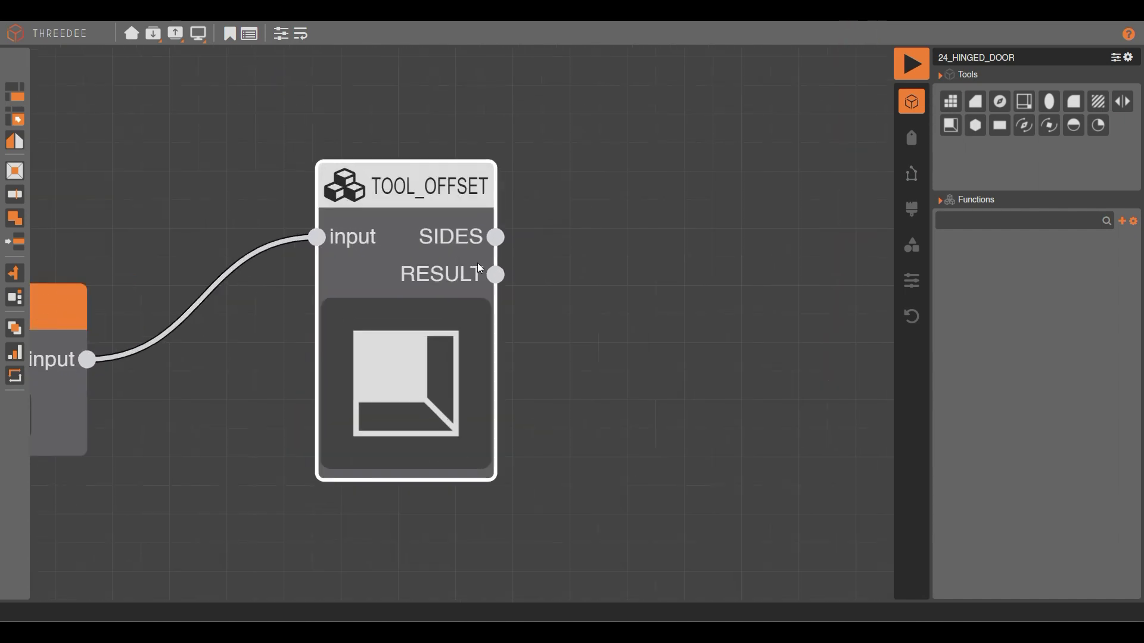
{"action": "left_click_drag", "start_coordinate": [496, 237], "coordinate": [579, 144]}
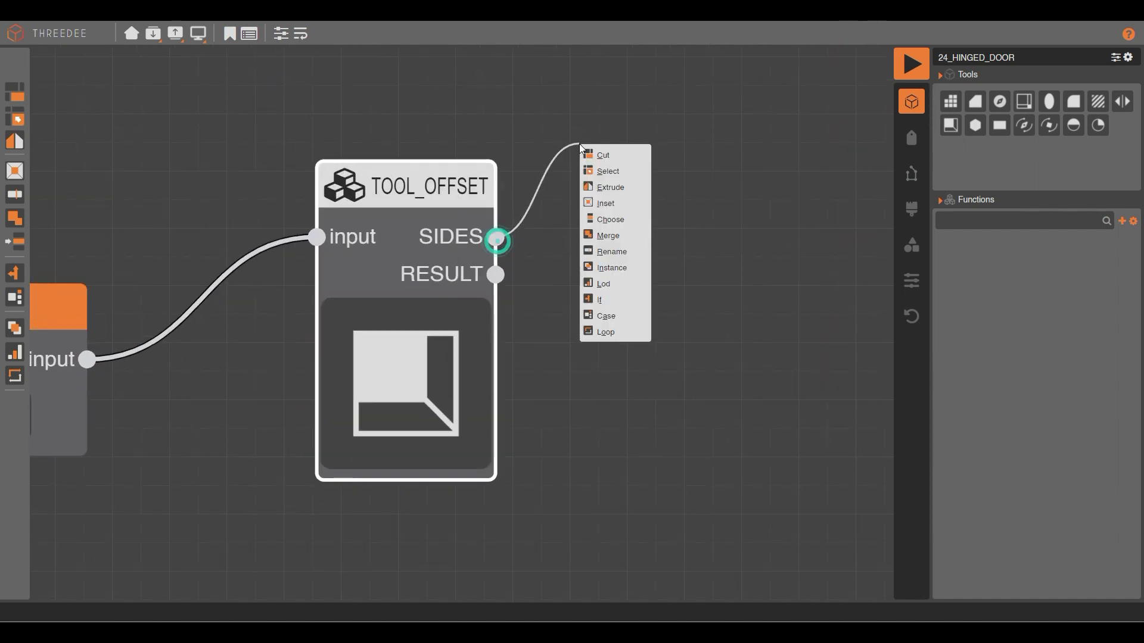
{"action": "left_click", "coordinate": [634, 188]}
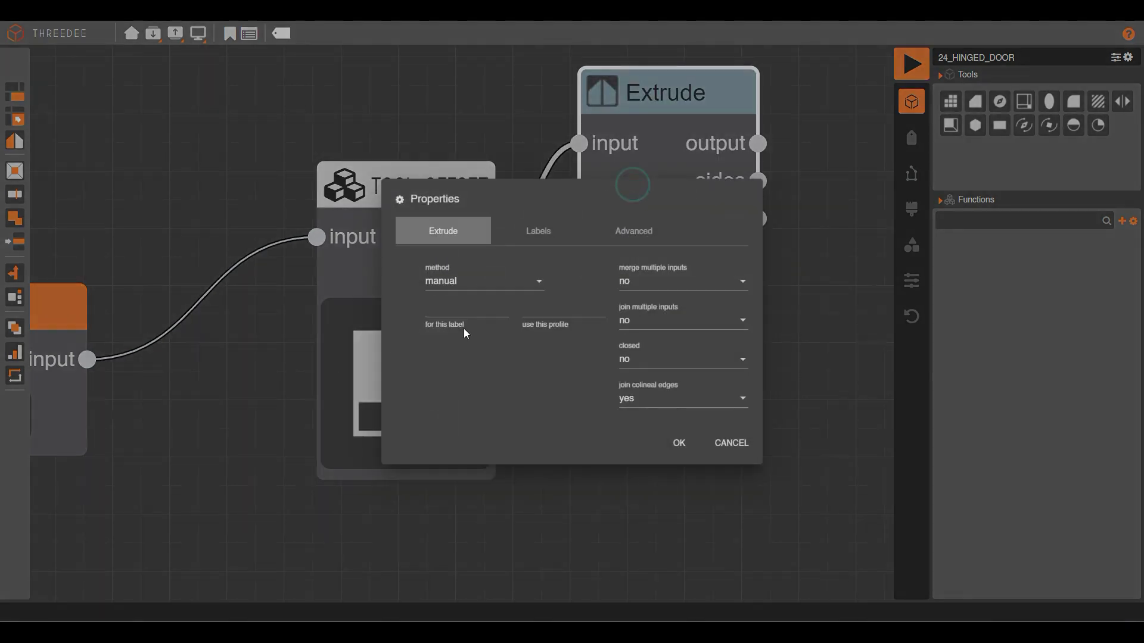
Set the Extrude node's method to amount with an amount of .1.
{"action": "left_click", "coordinate": [456, 310]}
{"action": "left_click", "coordinate": [456, 310]}
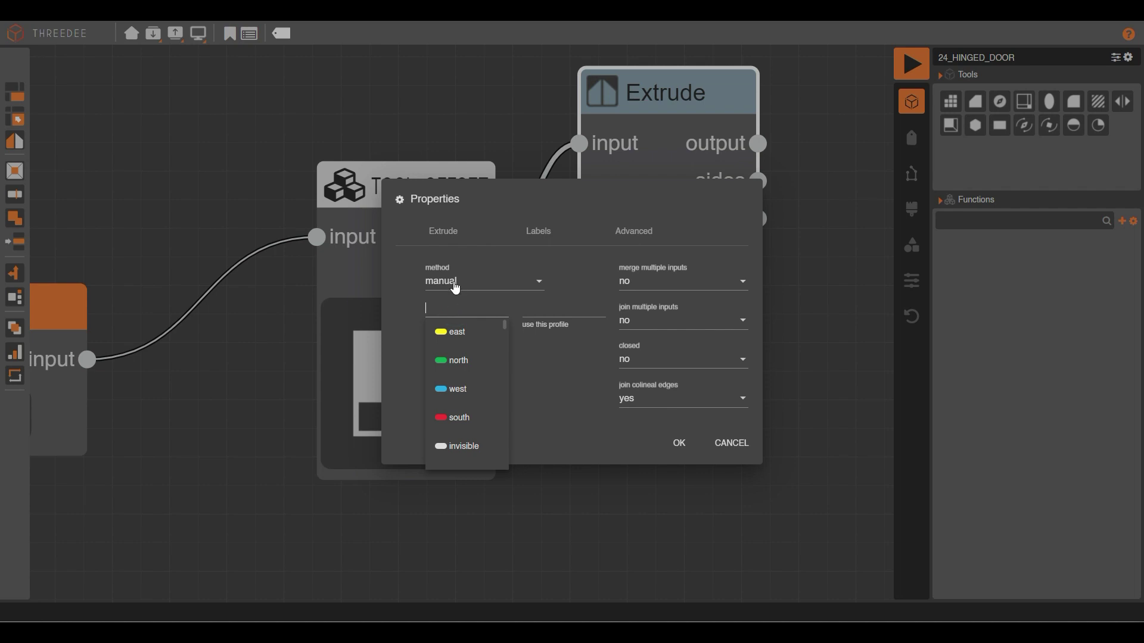
{"action": "left_click", "coordinate": [454, 282]}
{"action": "left_click", "coordinate": [467, 301]}
{"action": "left_click", "coordinate": [469, 322]}
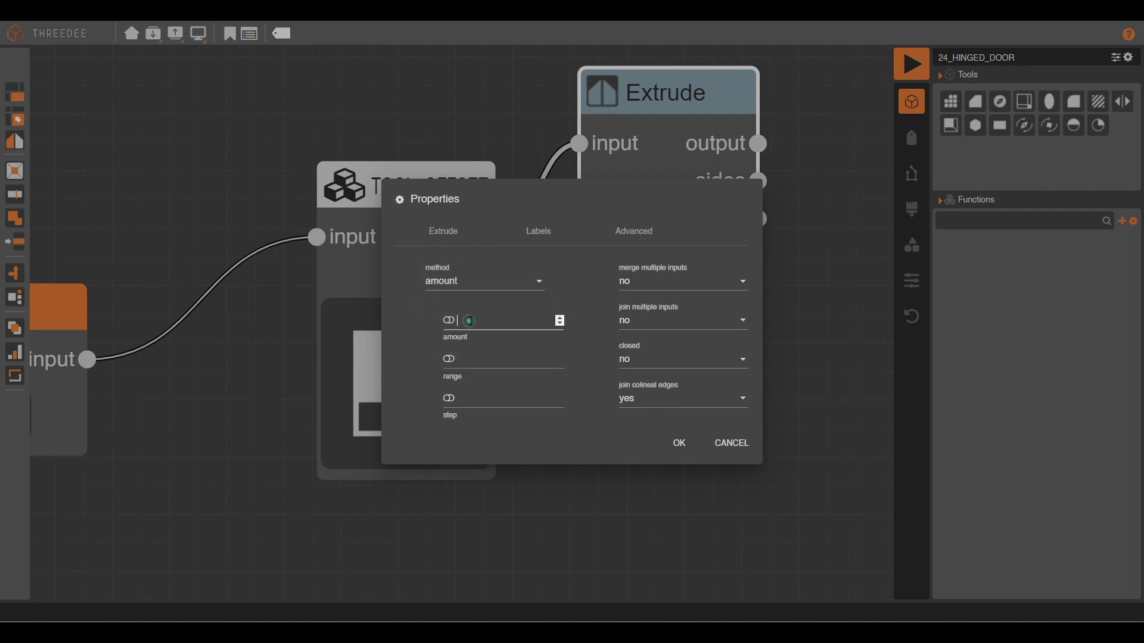
{"action": "type", "text": ".1"}
{"action": "left_click", "coordinate": [680, 444]}
Run the graph, examine the extruded frame and the inner panel's edge labels, and return to the graph.
{"action": "left_click", "coordinate": [911, 63]}
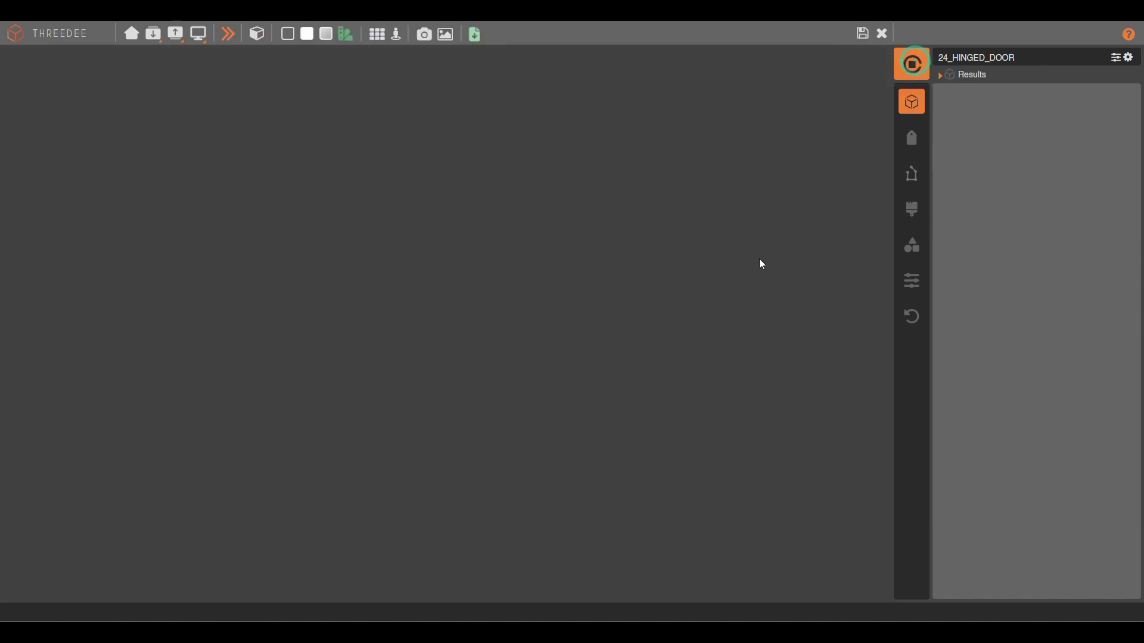
{"action": "left_click_drag", "start_coordinate": [761, 260], "coordinate": [652, 284]}
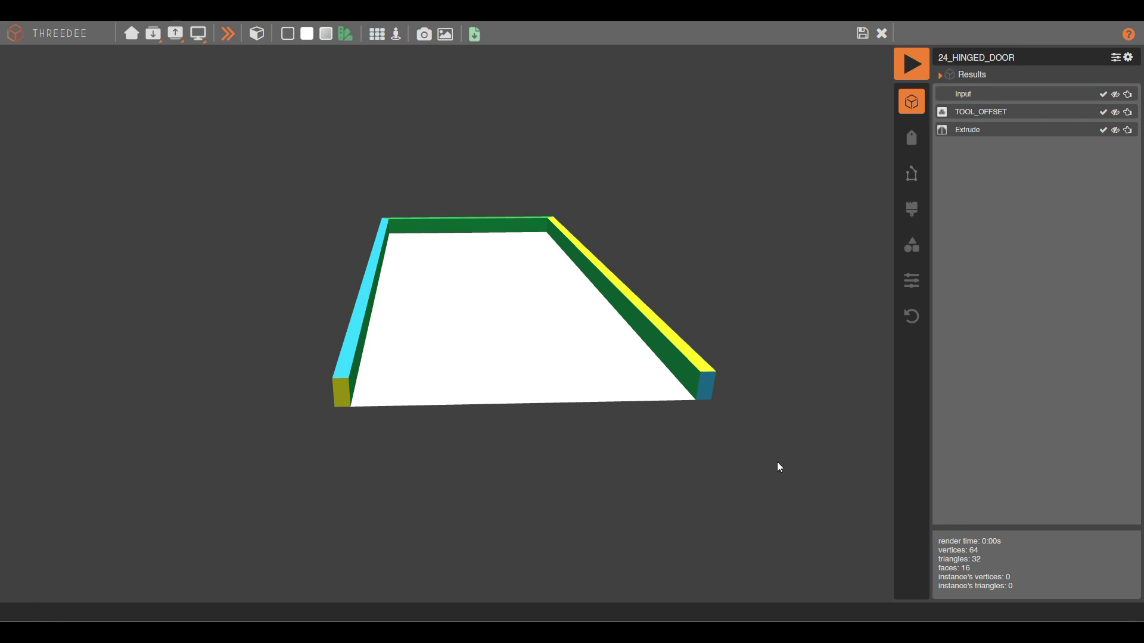
{"action": "left_click_drag", "start_coordinate": [691, 275], "coordinate": [684, 210]}
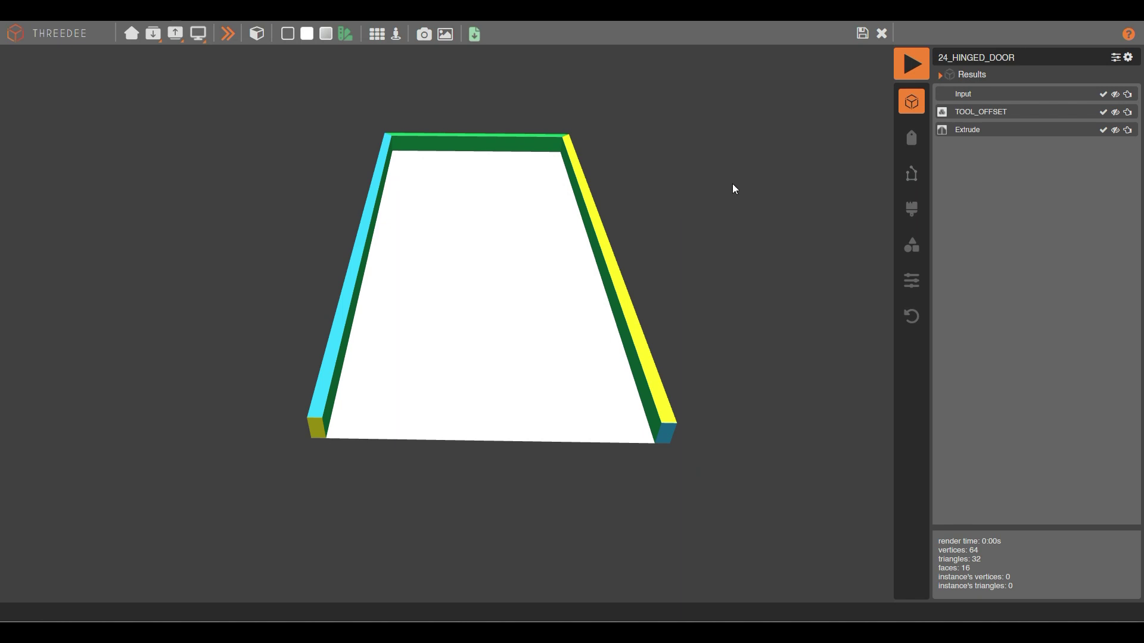
{"action": "left_click", "coordinate": [469, 301]}
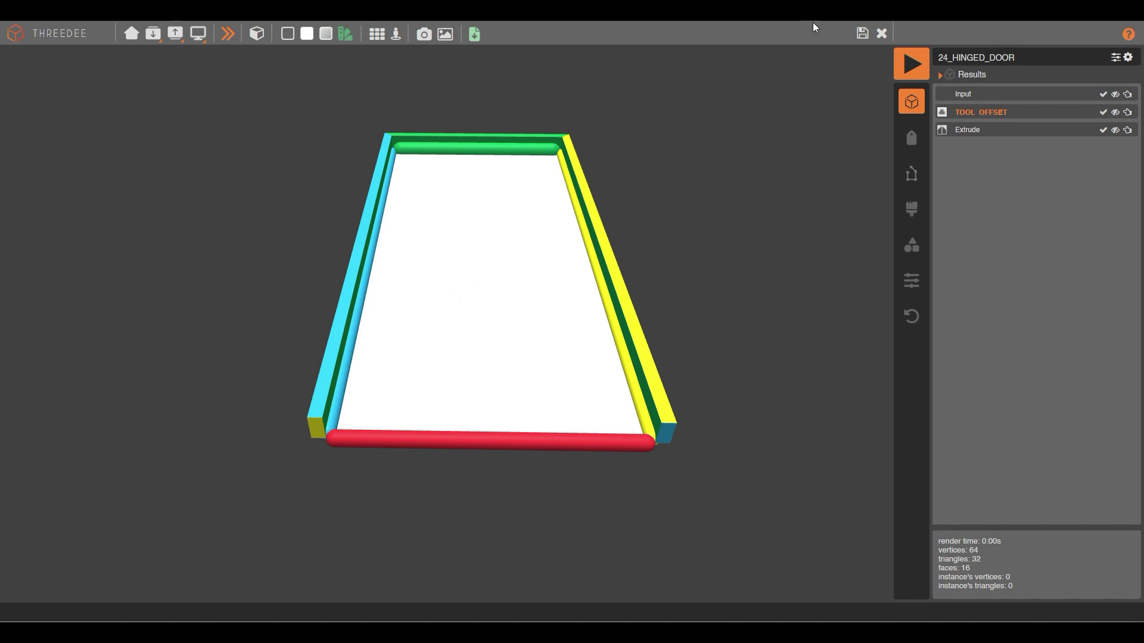
{"action": "left_click", "coordinate": [882, 34]}
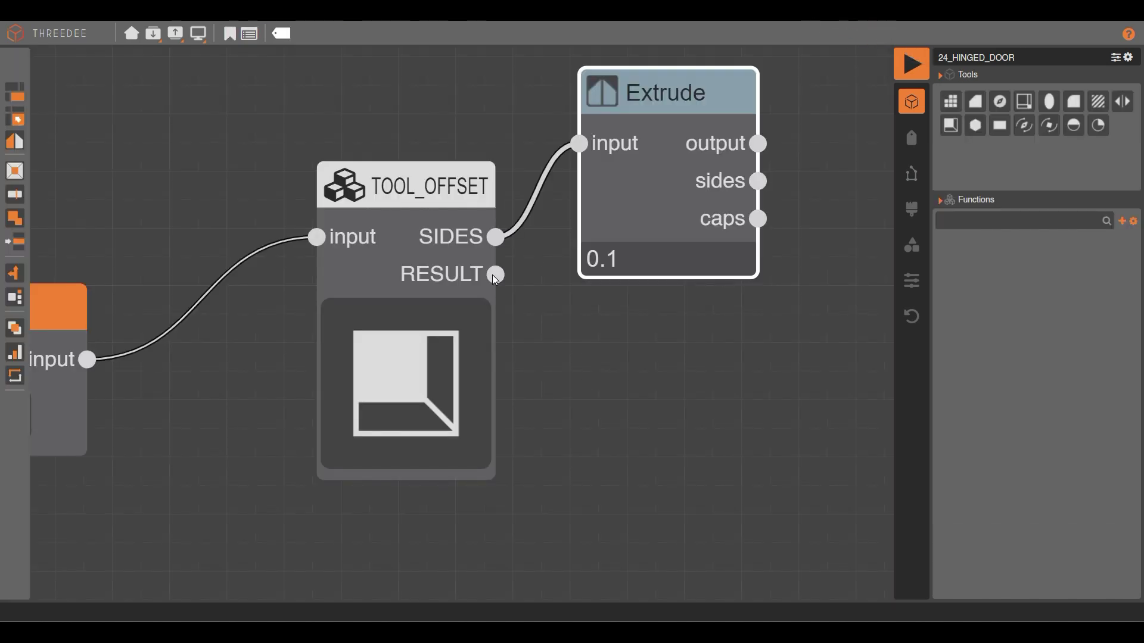
Attach an Extrude node to the RESULT output of the TOOL_OFFSET node, using the amount method with 0.1.
{"action": "left_click_drag", "start_coordinate": [495, 277], "coordinate": [563, 384]}
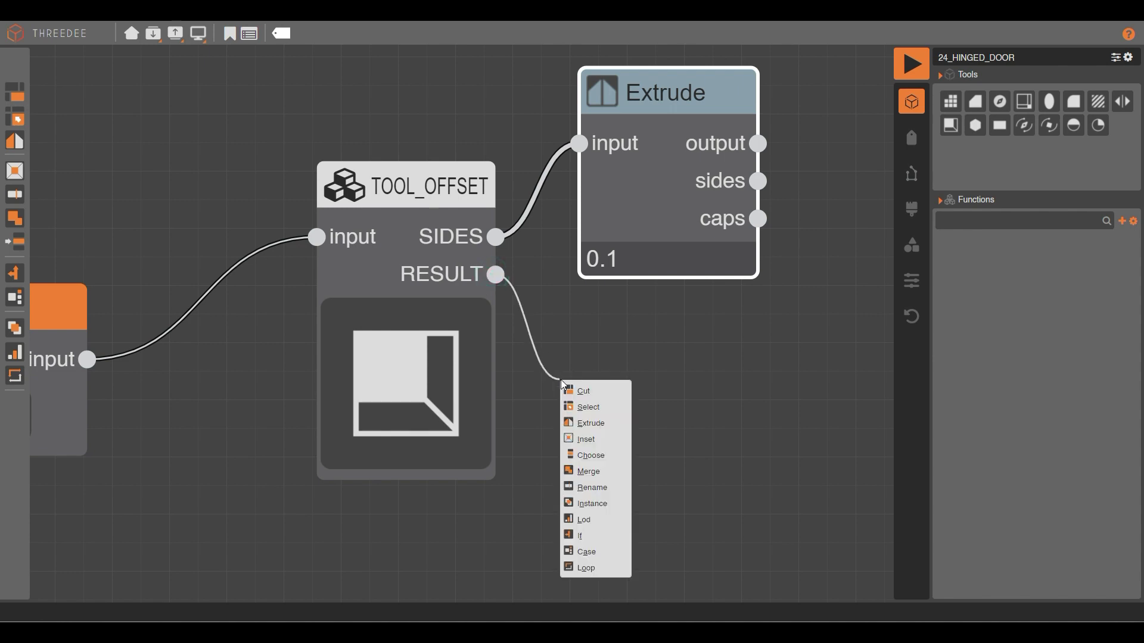
{"action": "left_click", "coordinate": [608, 423]}
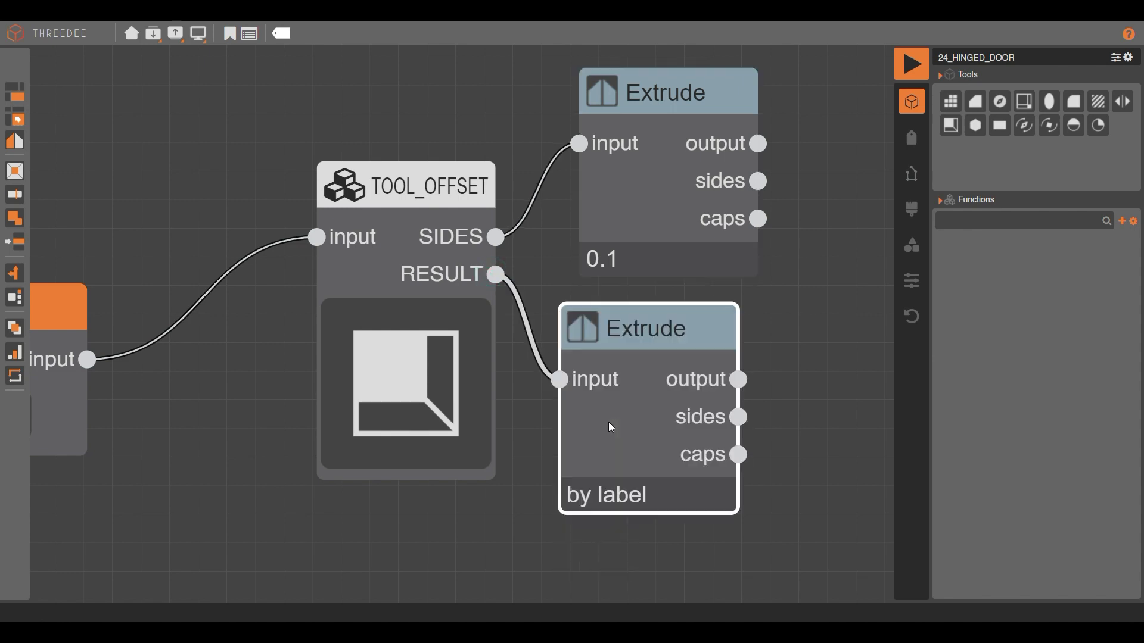
{"action": "left_click", "coordinate": [474, 284]}
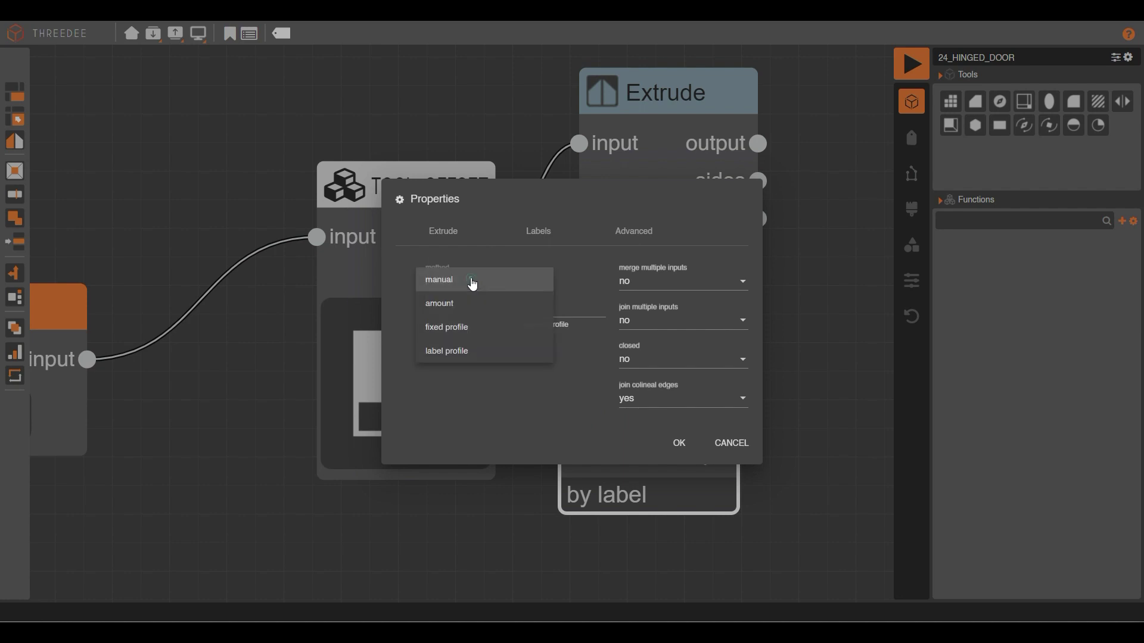
{"action": "left_click", "coordinate": [455, 297]}
{"action": "left_click", "coordinate": [487, 320]}
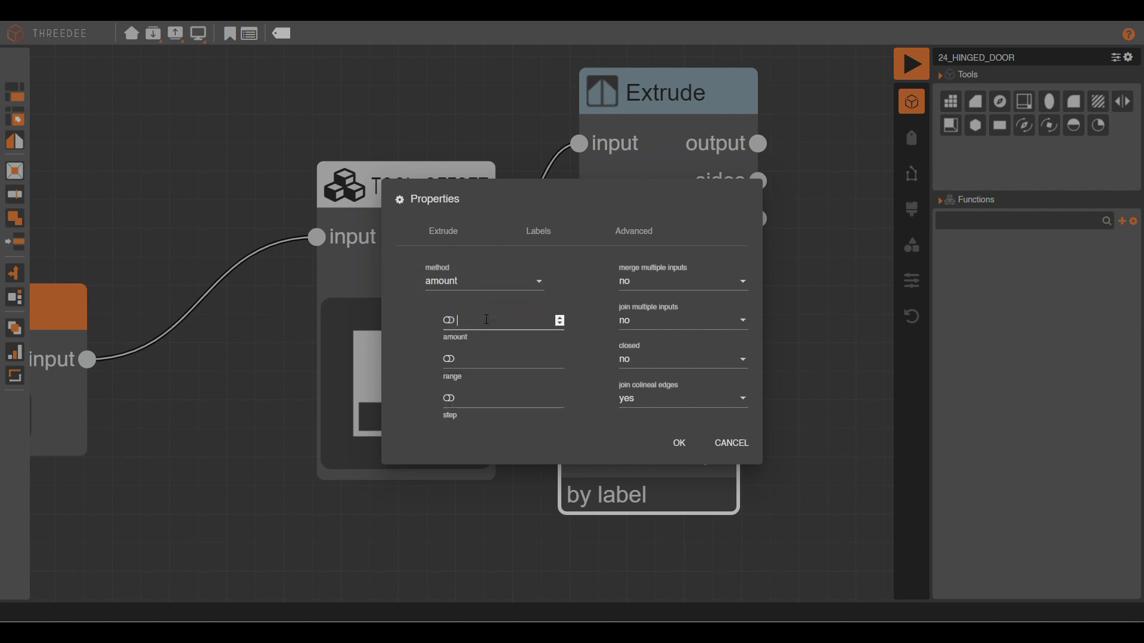
{"action": "left_click", "coordinate": [701, 446]}
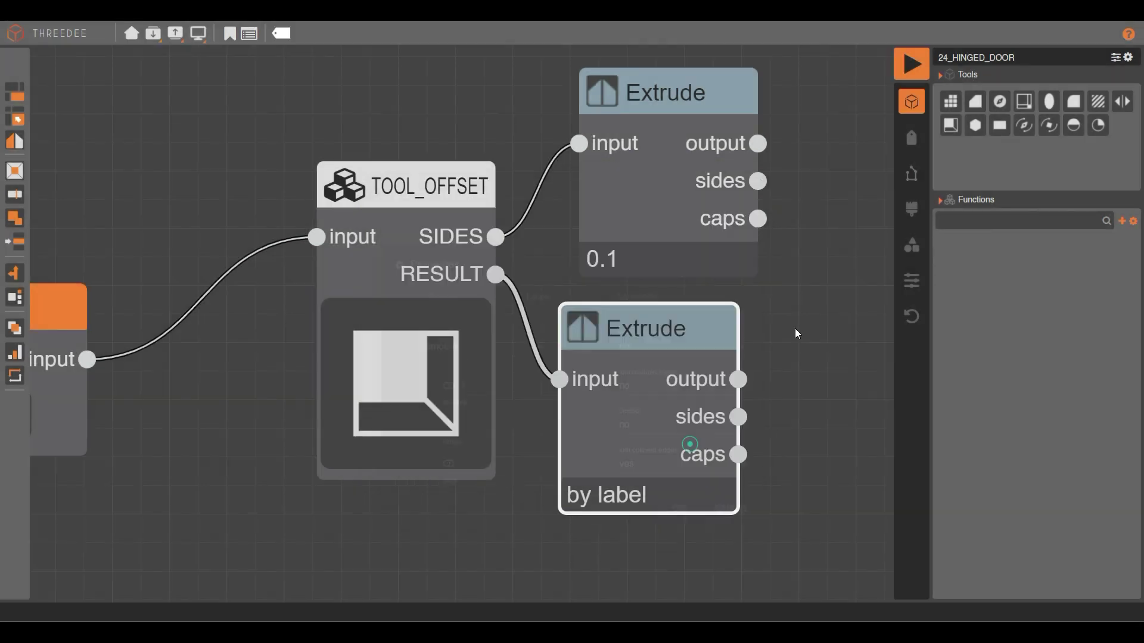
Add a second TOOL_OFFSET node and connect the caps output of the RESULT branch's Extrude node to its input.
{"action": "left_click_drag", "start_coordinate": [797, 329], "coordinate": [663, 250]}
{"action": "left_click_drag", "start_coordinate": [502, 238], "coordinate": [510, 305]}
{"action": "scroll", "coordinate": [695, 277], "scroll_direction": "down", "scroll_amount": 3}
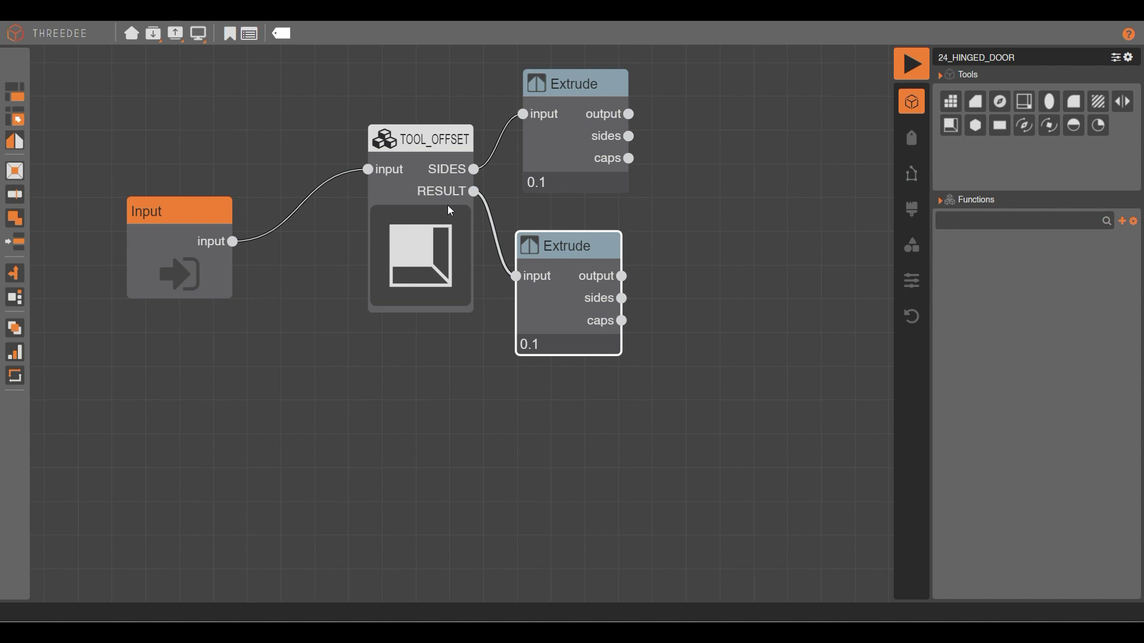
{"action": "left_click_drag", "start_coordinate": [951, 151], "coordinate": [696, 339]}
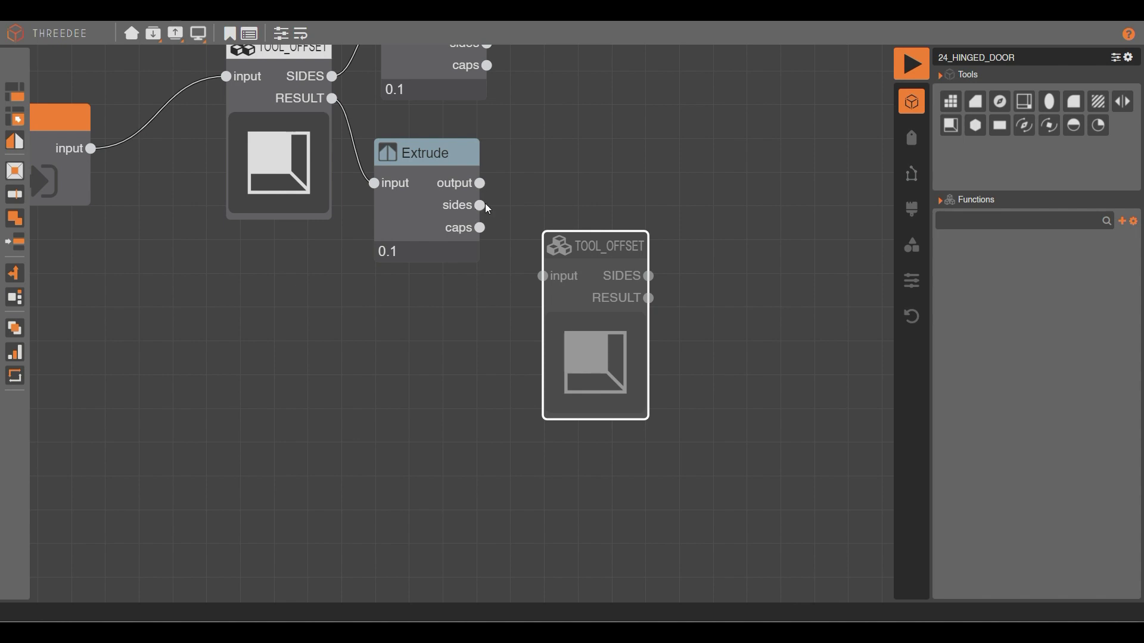
{"action": "left_click_drag", "start_coordinate": [552, 287], "coordinate": [543, 276]}
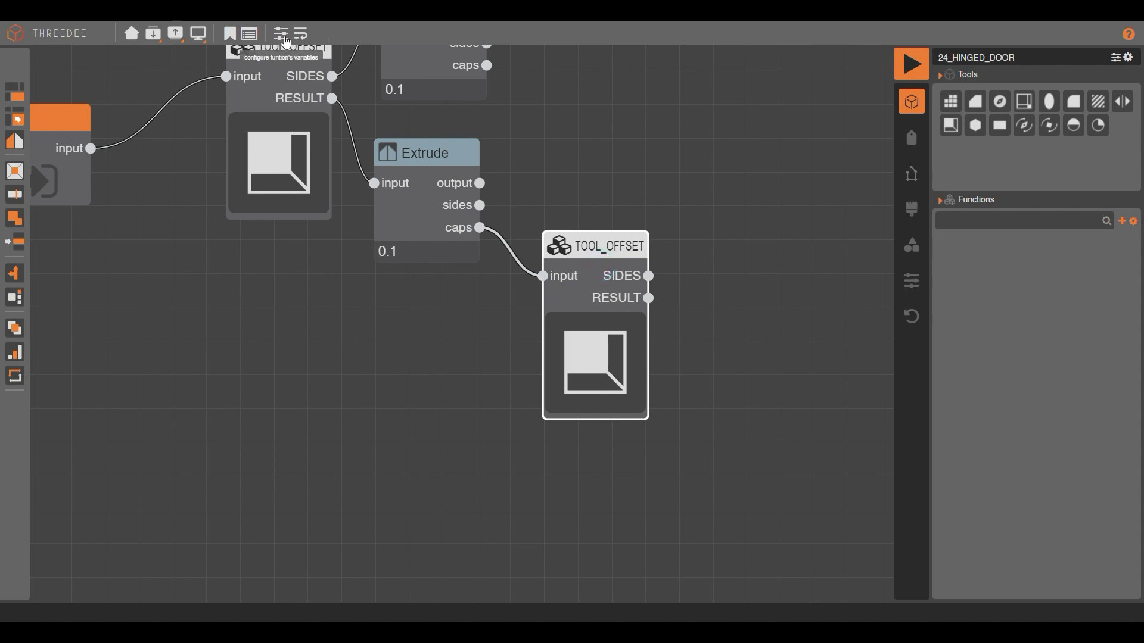
Add the NORTH_DISTANCE, EAST_DISTANCE and WEST_DISTANCE variables to the second TOOL_OFFSET node.
{"action": "left_click", "coordinate": [285, 39]}
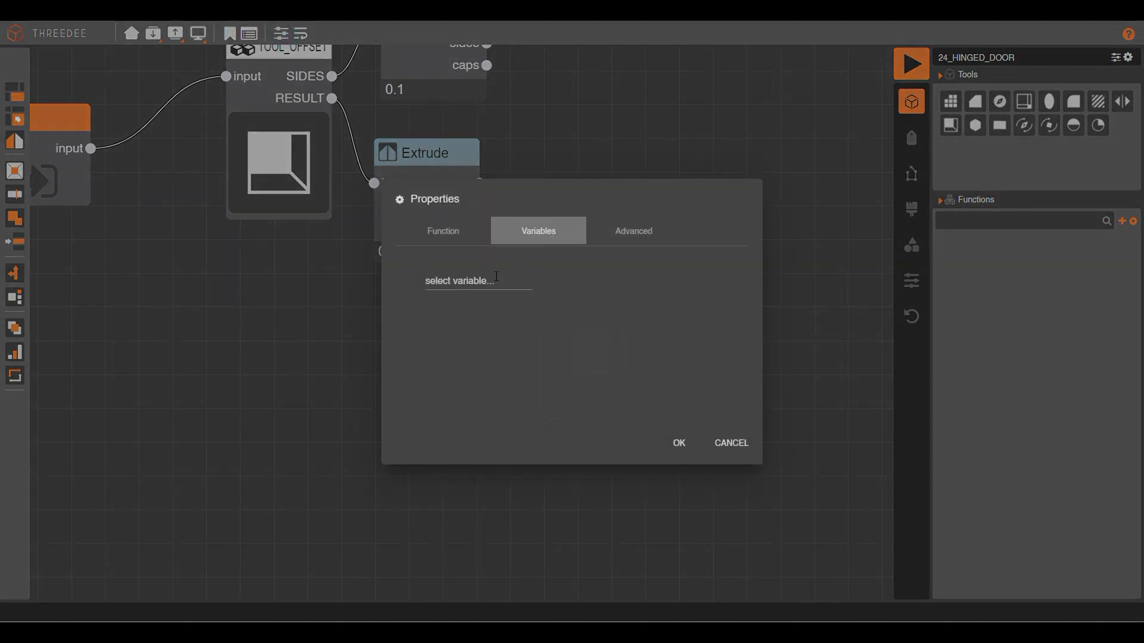
{"action": "left_click", "coordinate": [496, 277]}
{"action": "left_click", "coordinate": [492, 304]}
{"action": "left_click", "coordinate": [486, 333]}
{"action": "left_click", "coordinate": [494, 335]}
Set the north, east and west distances of the second TOOL_OFFSET node to .05 and accept the properties.
{"action": "left_click", "coordinate": [606, 309]}
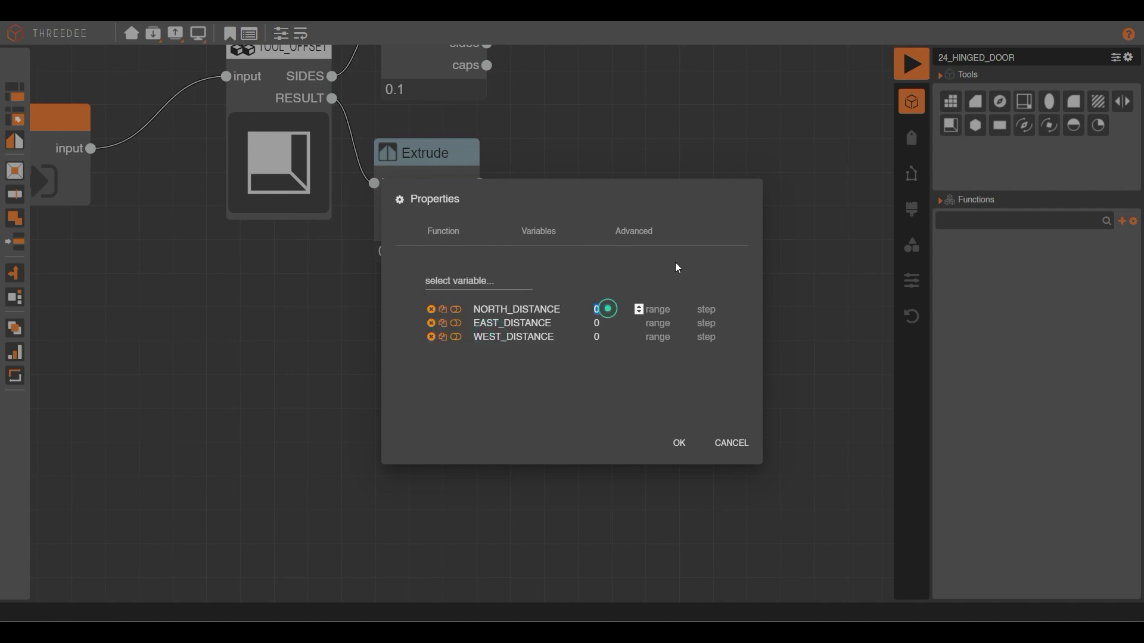
{"action": "type", "text": ".05"}
{"action": "key", "text": "Tab"}
{"action": "type", "text": ".05"}
{"action": "double_click", "coordinate": [605, 338]}
{"action": "type", "text": ".0"}
{"action": "left_click", "coordinate": [678, 444]}
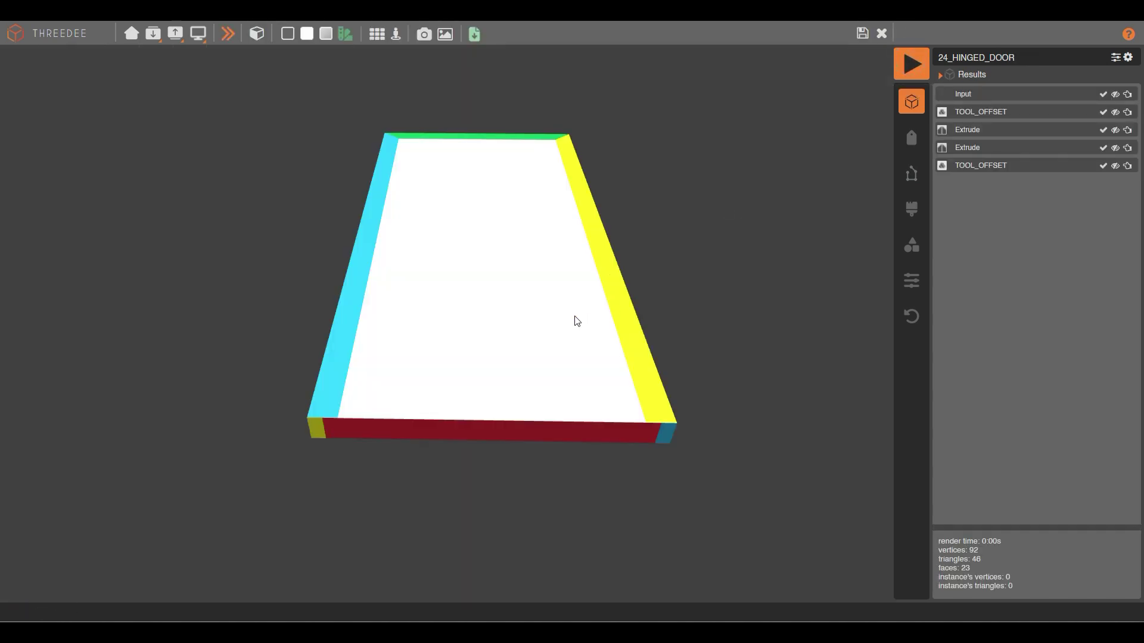
Show the model in white with edge lines, examine the offset strips on the panel, and return to the graph.
{"action": "left_click", "coordinate": [288, 36]}
{"action": "left_click_drag", "start_coordinate": [475, 252], "coordinate": [496, 277]}
{"action": "left_click_drag", "start_coordinate": [699, 258], "coordinate": [715, 236]}
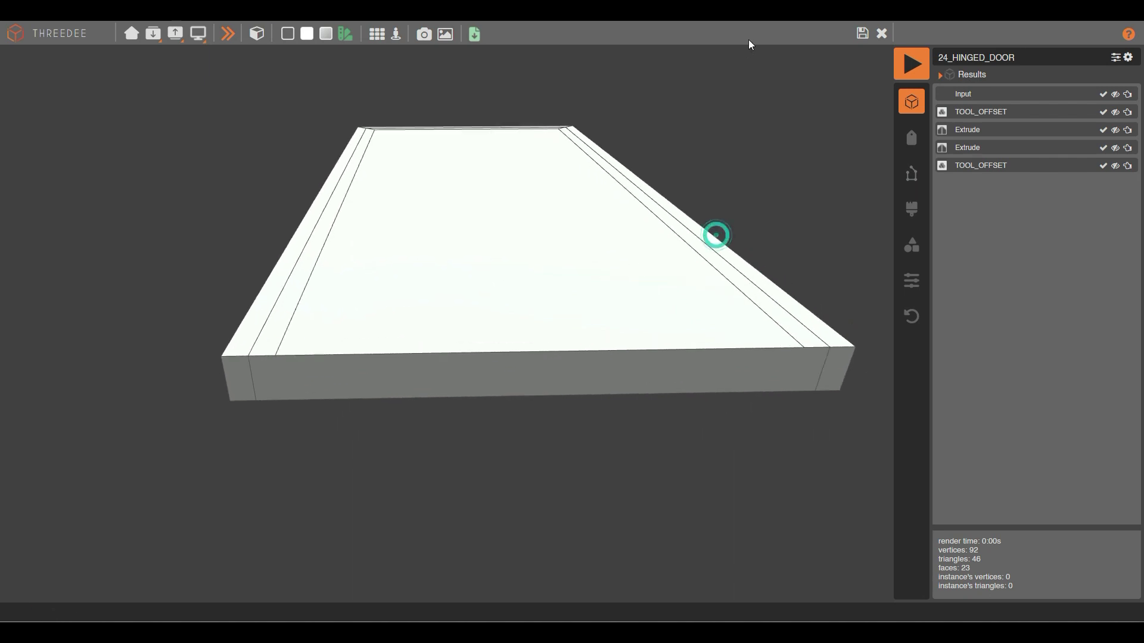
{"action": "left_click", "coordinate": [863, 36]}
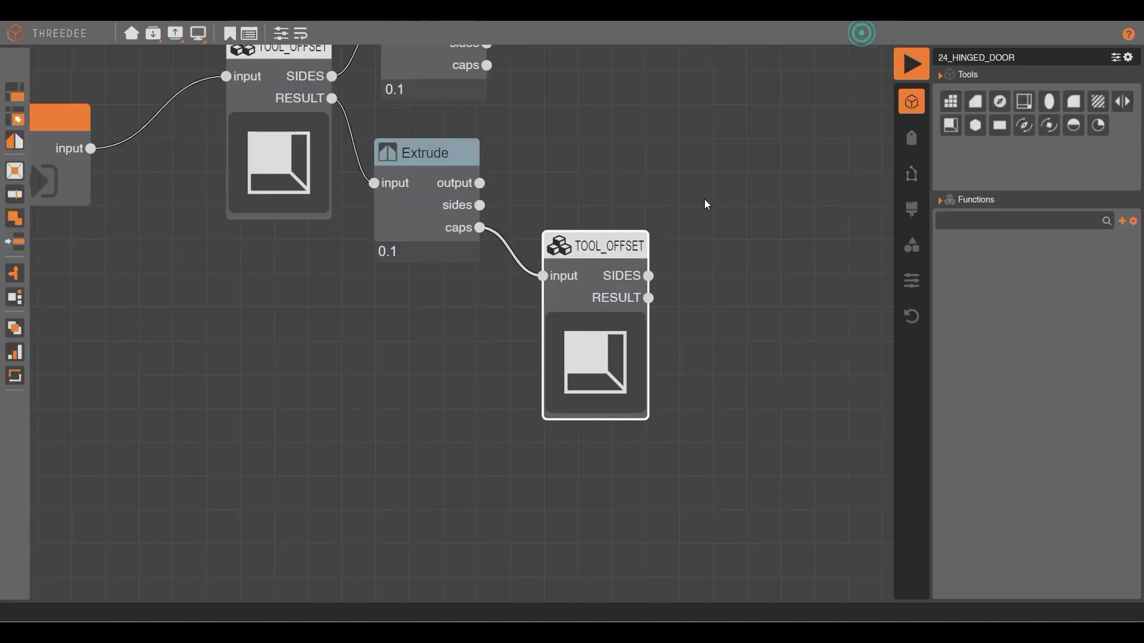
Set the amount of the Extrude node on the first TOOL_OFFSET's RESULT output to 0.05.
{"action": "double_click", "coordinate": [420, 202]}
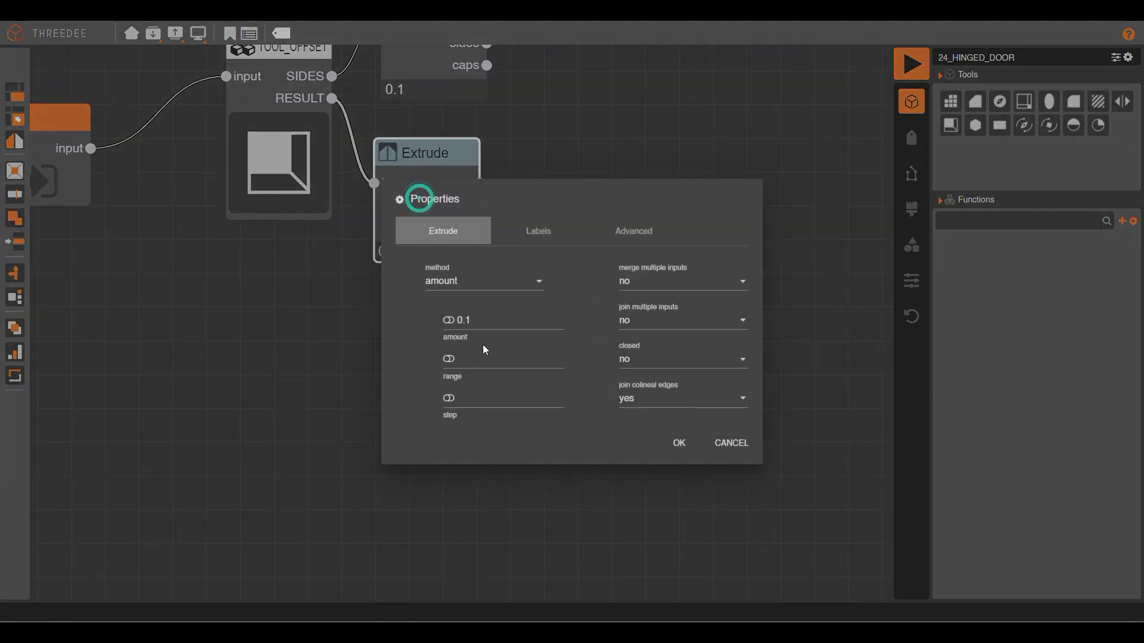
{"action": "left_click", "coordinate": [472, 319]}
{"action": "double_click", "coordinate": [471, 320]}
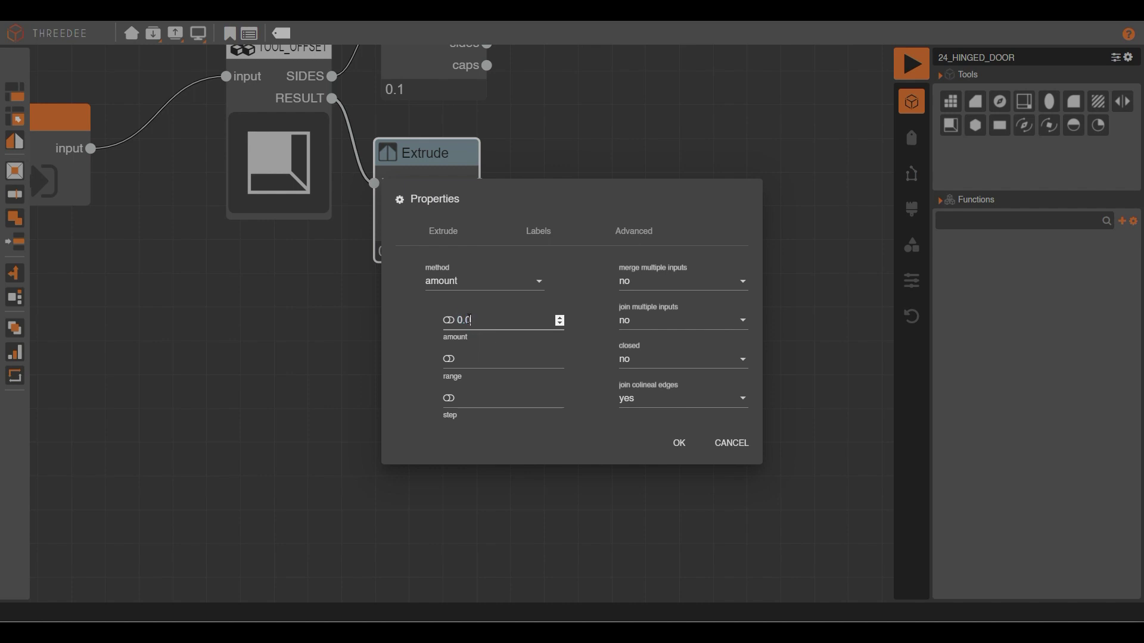
{"action": "left_click", "coordinate": [680, 443]}
Run the graph, examine the recessed panel and the edge labels of its west strip, and return to the graph.
{"action": "left_click", "coordinate": [911, 63]}
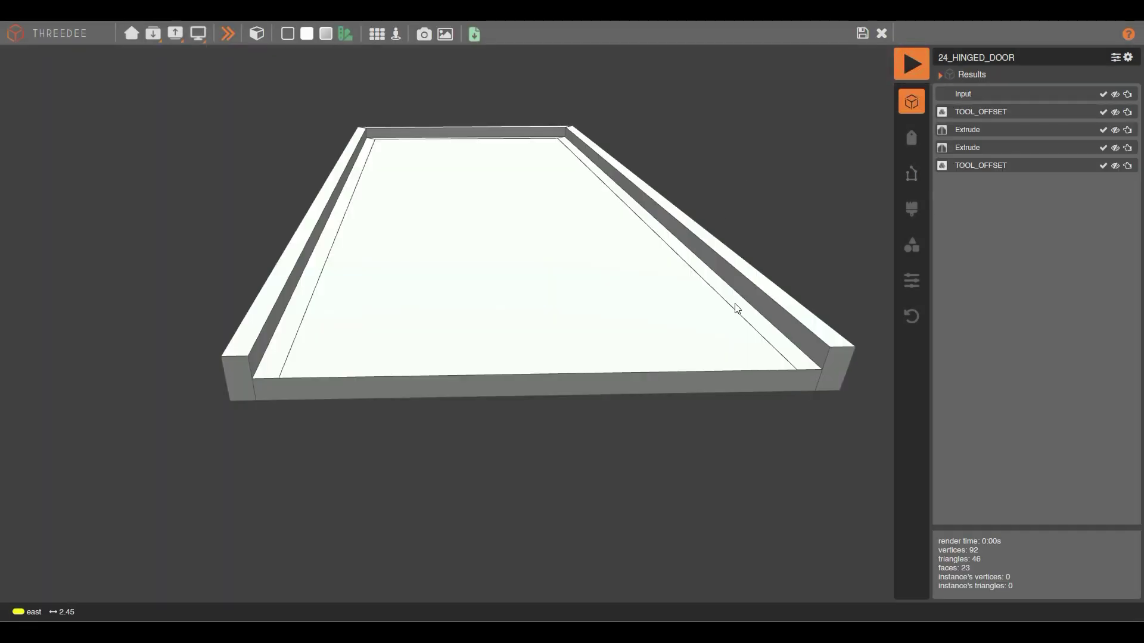
{"action": "left_click_drag", "start_coordinate": [735, 302], "coordinate": [331, 297]}
{"action": "left_click", "coordinate": [286, 349]}
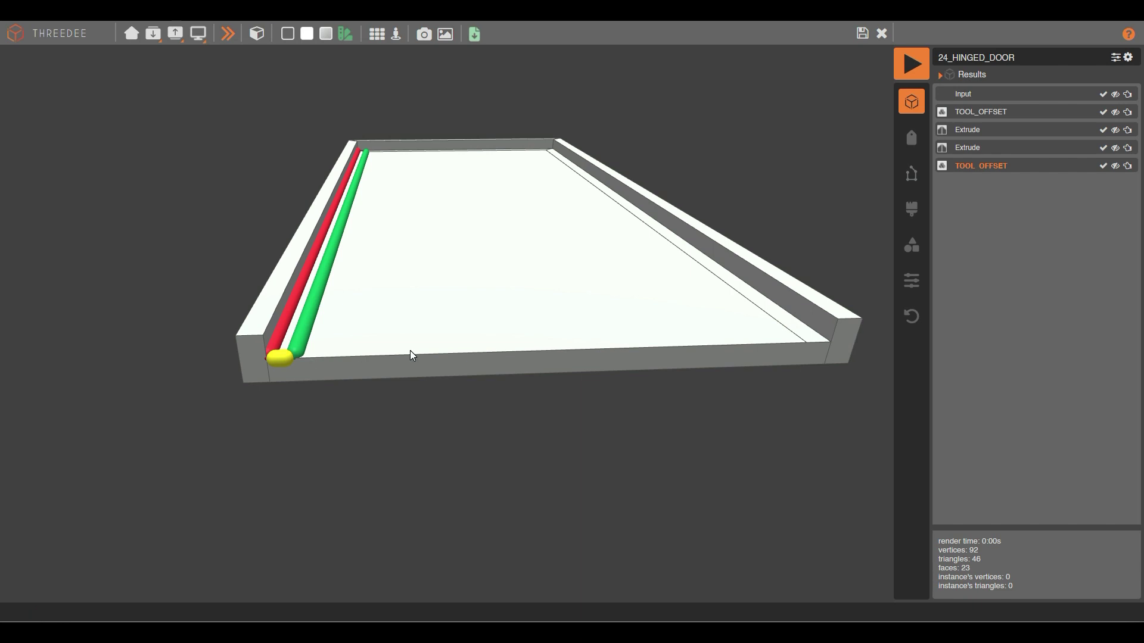
{"action": "left_click", "coordinate": [881, 33]}
Try feeding the first TOOL_OFFSET's RESULT directly into the second TOOL_OFFSET, bypassing the Extrude node, and run the graph.
{"action": "left_click_drag", "start_coordinate": [373, 180], "coordinate": [549, 285]}
{"action": "left_click", "coordinate": [911, 63]}
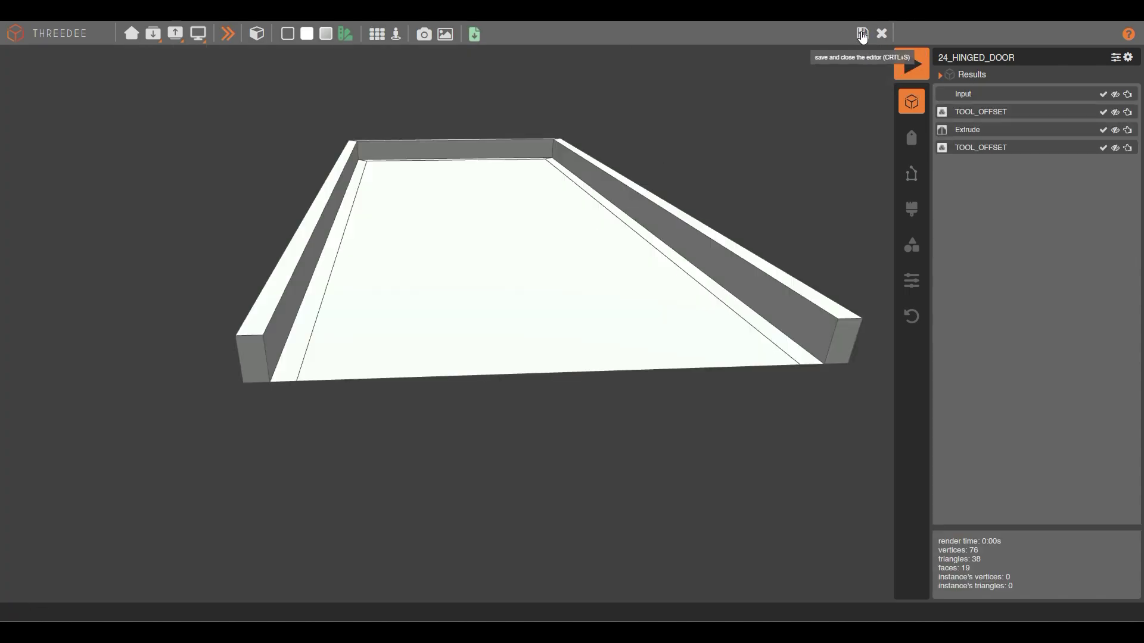
{"action": "left_click", "coordinate": [882, 34]}
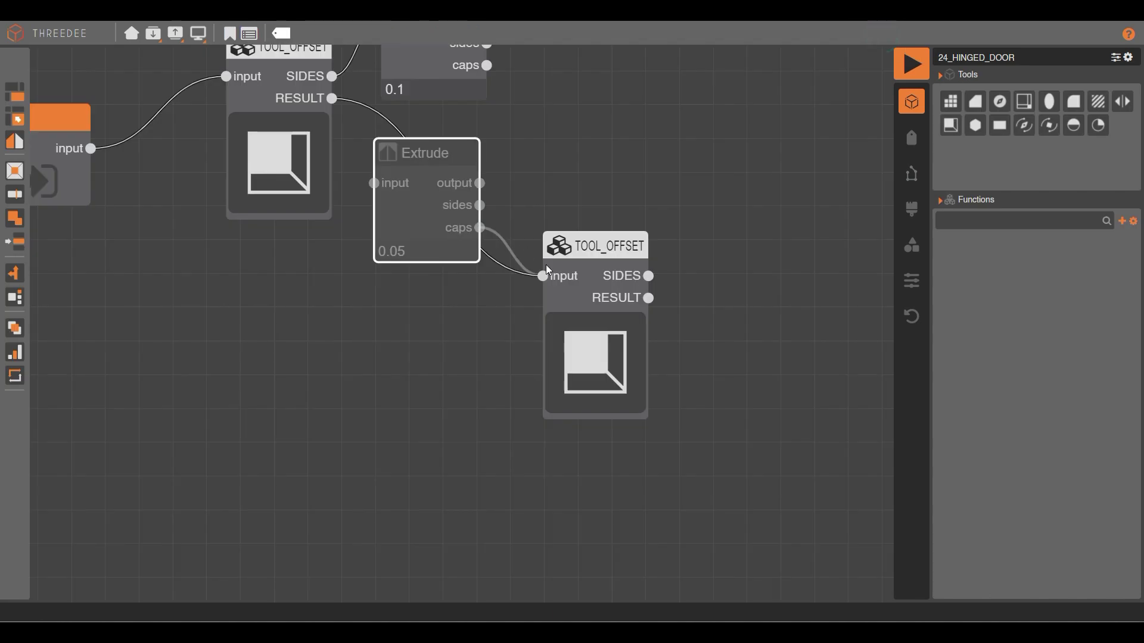
Reconnect the first TOOL_OFFSET's RESULT output to the 0.05 Extrude node's input, check the rendered model and return to the graph.
{"action": "left_click_drag", "start_coordinate": [542, 274], "coordinate": [372, 181]}
{"action": "left_click", "coordinate": [910, 63]}
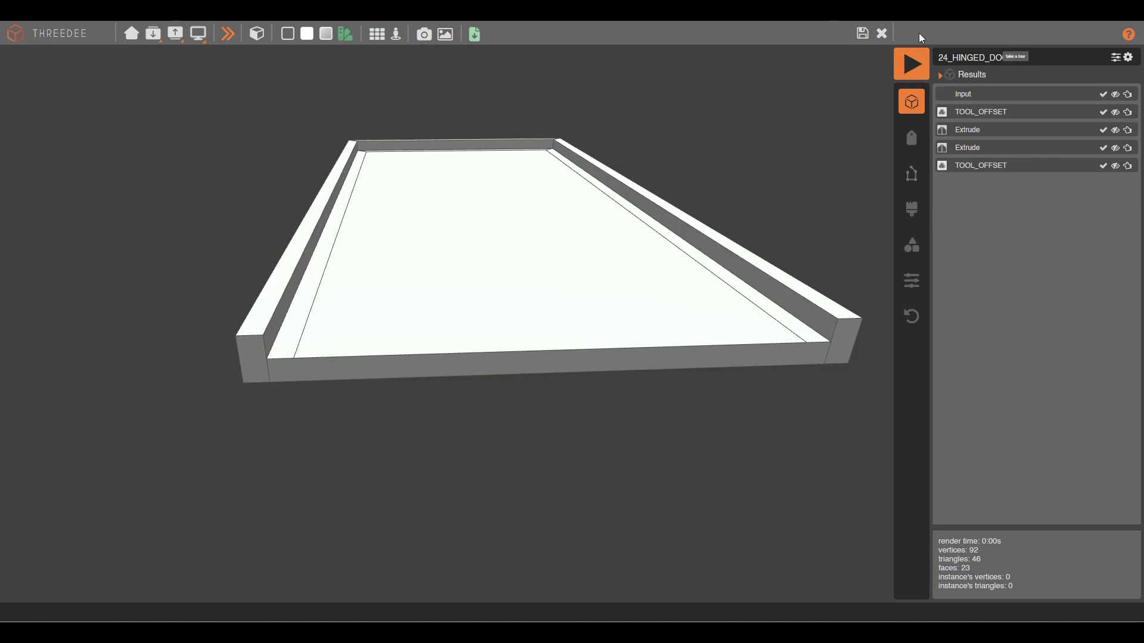
{"action": "left_click", "coordinate": [881, 35]}
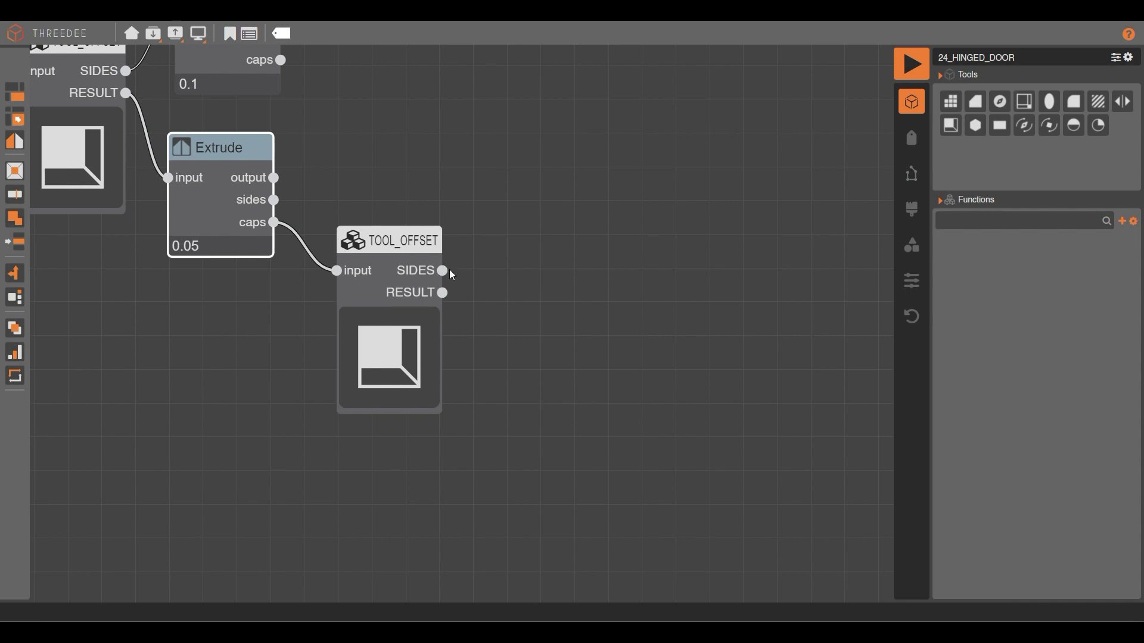
Attach an Extrude node to the SIDES output of the second TOOL_OFFSET node, using the amount method with 0.05.
{"action": "left_click_drag", "start_coordinate": [442, 271], "coordinate": [529, 218]}
{"action": "left_click", "coordinate": [590, 253]}
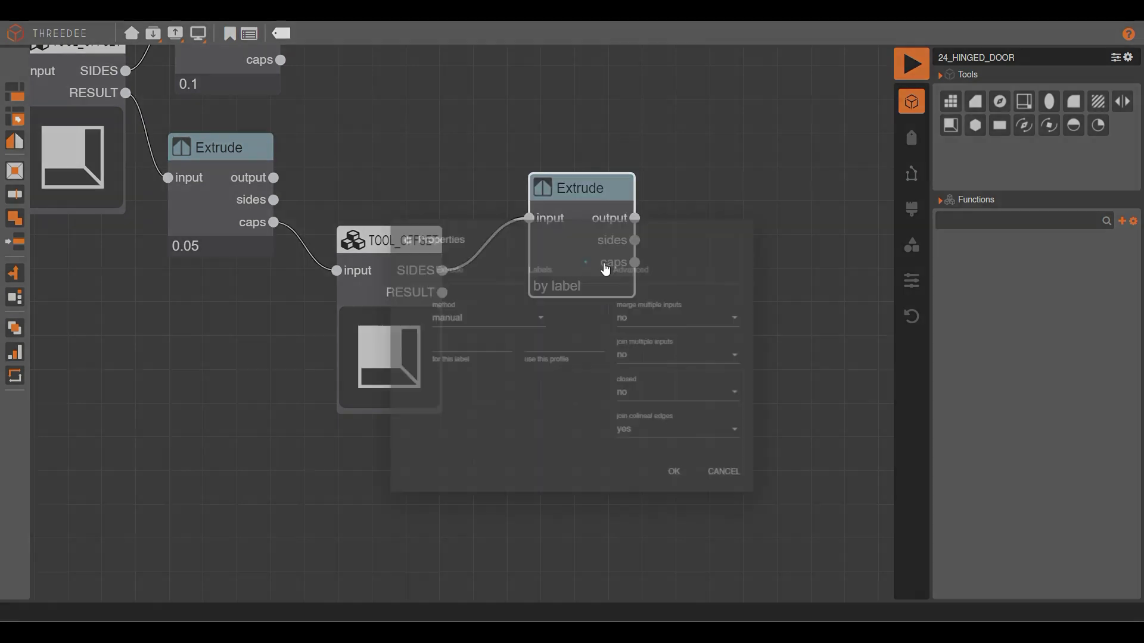
{"action": "left_click", "coordinate": [463, 285]}
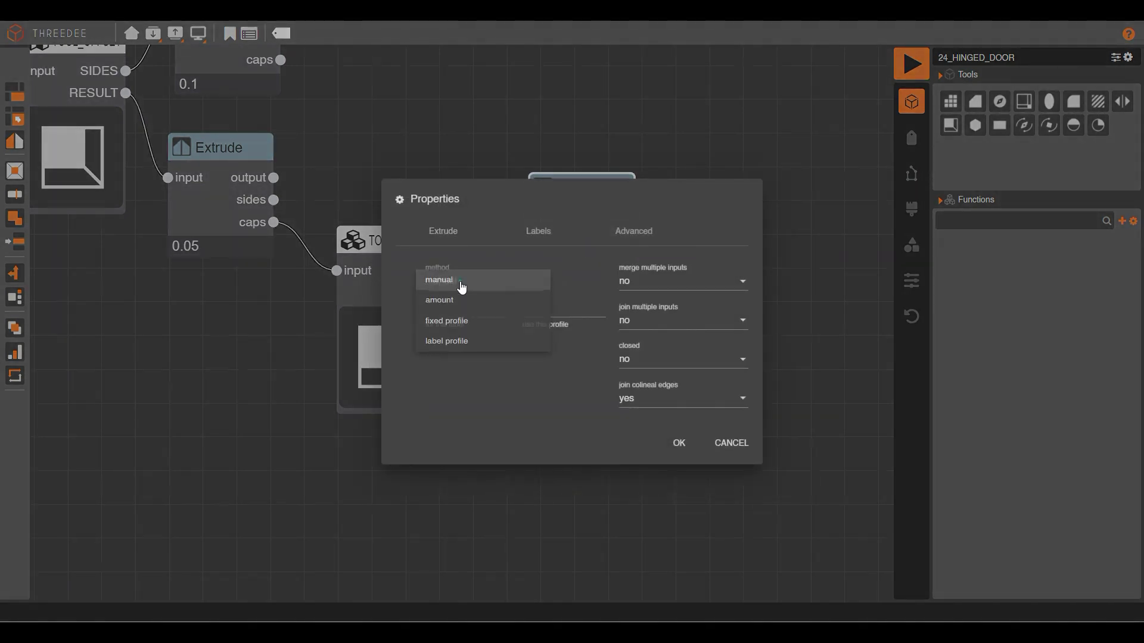
{"action": "left_click", "coordinate": [460, 304]}
{"action": "left_click", "coordinate": [464, 318]}
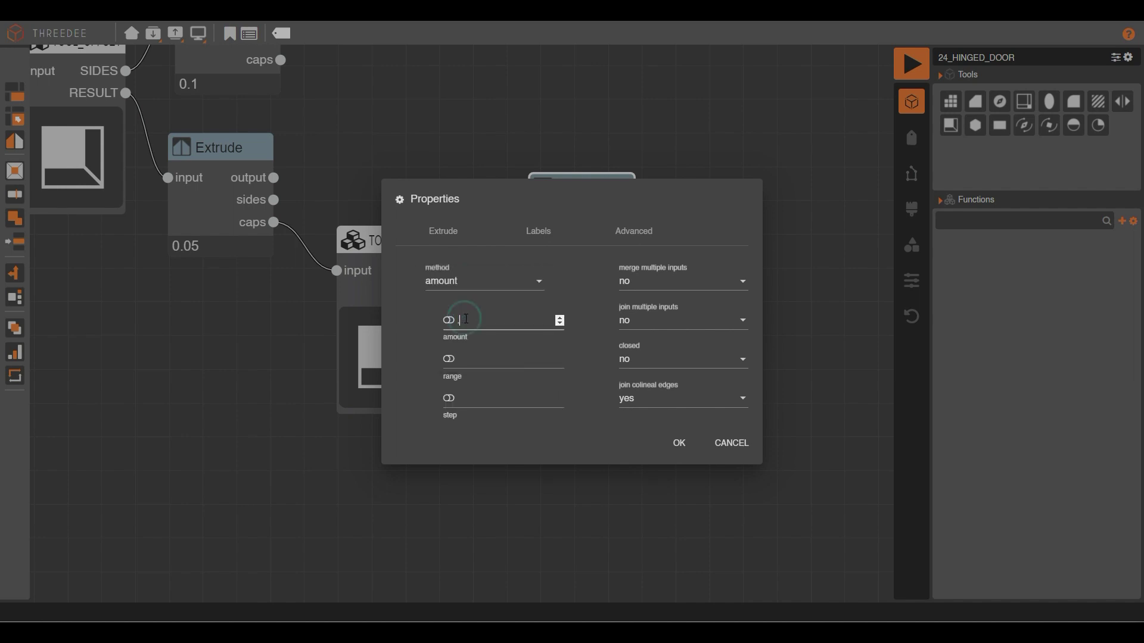
{"action": "left_click", "coordinate": [679, 443]}
Run the graph, examine the raised inner strips and the inner panel's edge labels, and return to the graph.
{"action": "key", "text": "ctrl+Return"}
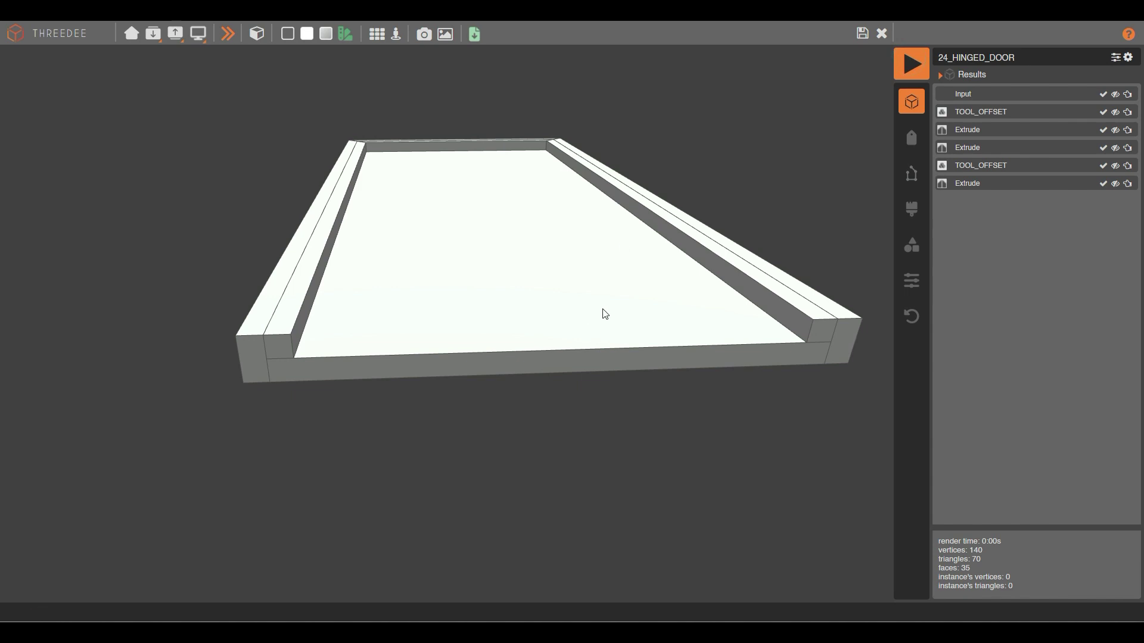
{"action": "left_click", "coordinate": [530, 290]}
{"action": "mouse_move", "coordinate": [556, 87]}
{"action": "left_mouse_down"}
{"action": "mouse_move", "coordinate": [566, 224]}
{"action": "mouse_move", "coordinate": [659, 192]}
{"action": "mouse_move", "coordinate": [716, 234]}
{"action": "mouse_move", "coordinate": [685, 303]}
{"action": "mouse_move", "coordinate": [695, 237]}
{"action": "left_mouse_up"}
{"action": "scroll", "coordinate": [567, 224], "scroll_direction": "down", "scroll_amount": 3}
{"action": "left_click_drag", "start_coordinate": [715, 171], "coordinate": [661, 383]}
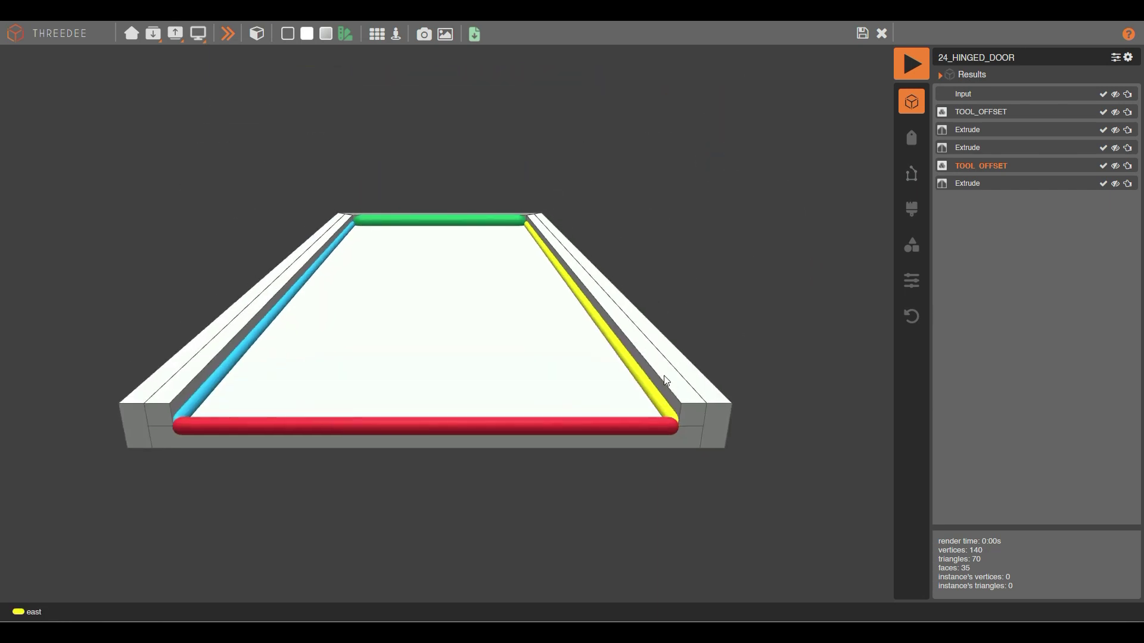
{"action": "left_click", "coordinate": [864, 35]}
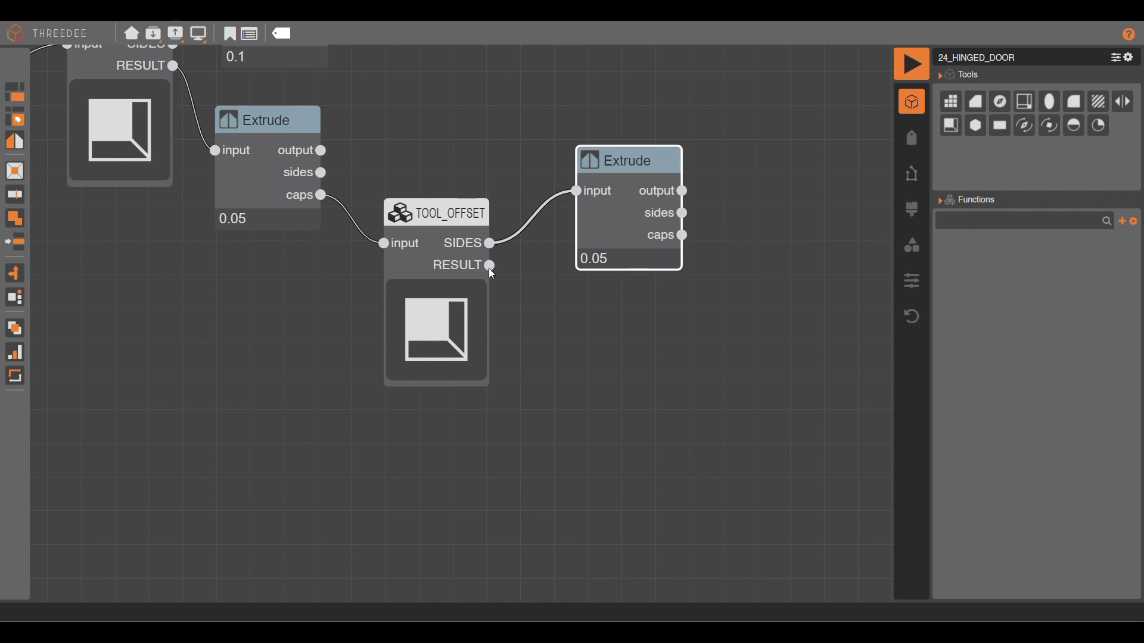
Attach a Rename node to the second TOOL_OFFSET's RESULT output and rename all its faces to invisible.
{"action": "left_click_drag", "start_coordinate": [490, 266], "coordinate": [574, 363]}
{"action": "left_click", "coordinate": [599, 473]}
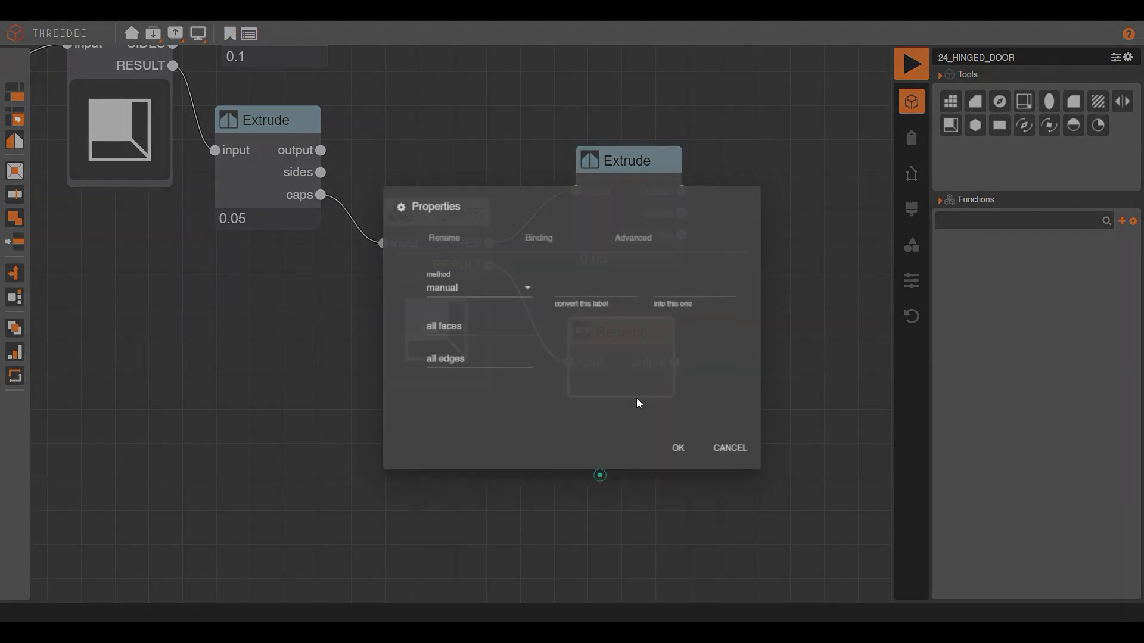
{"action": "left_click", "coordinate": [466, 322]}
{"action": "left_click", "coordinate": [478, 462]}
{"action": "left_click", "coordinate": [677, 443]}
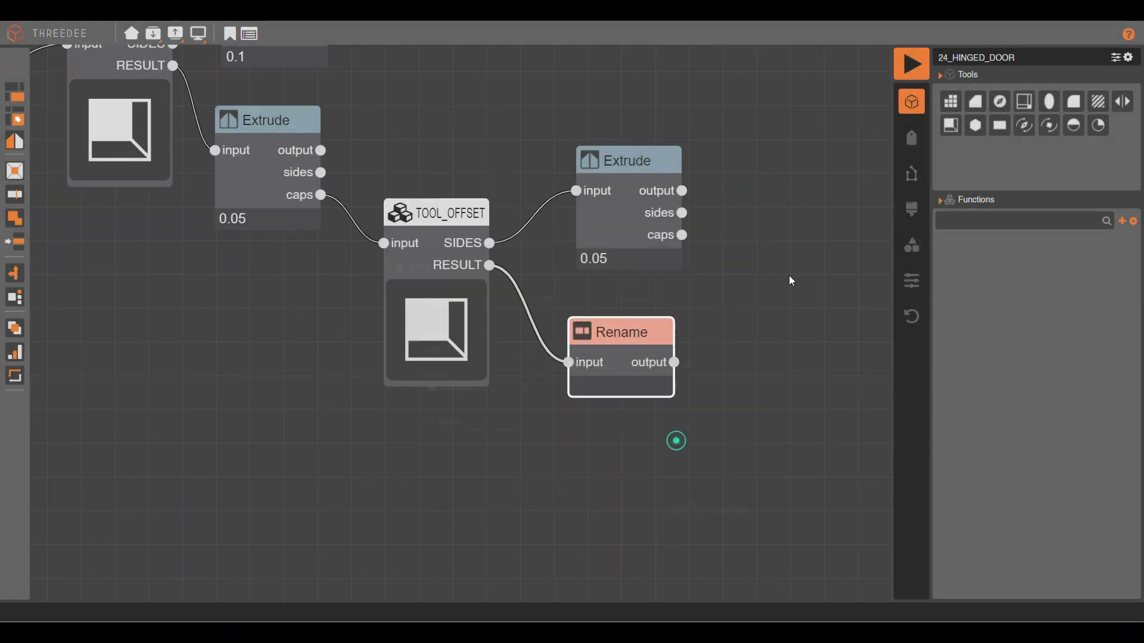
Run the graph, examine the open door frame from below and above, and return to the graph.
{"action": "left_click", "coordinate": [912, 63]}
{"action": "left_click_drag", "start_coordinate": [672, 276], "coordinate": [432, 225]}
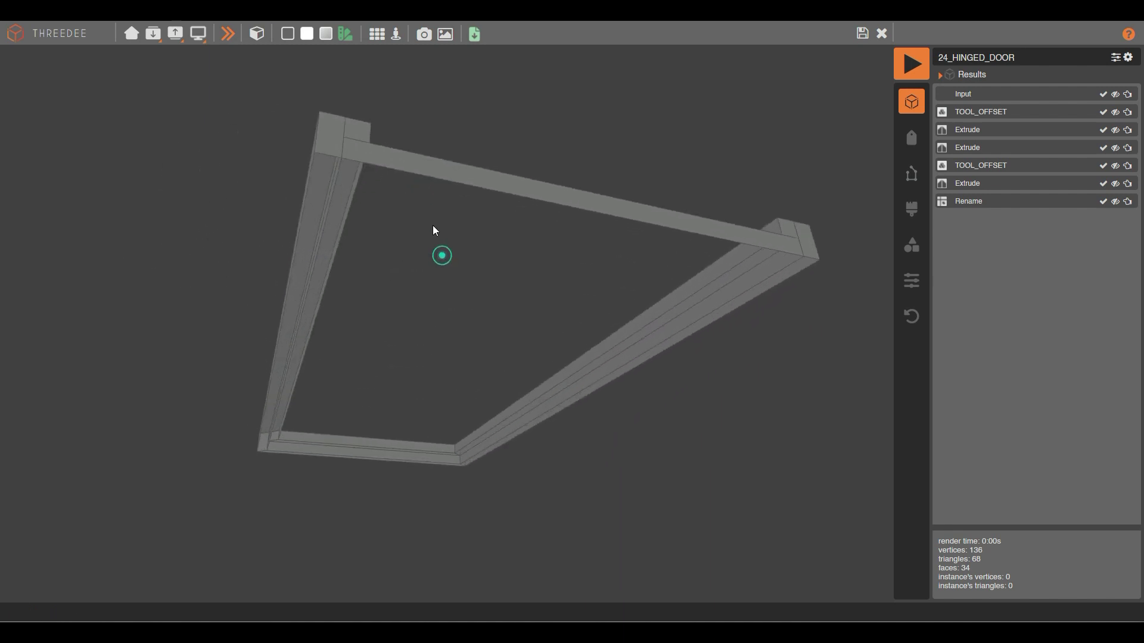
{"action": "left_click_drag", "start_coordinate": [339, 178], "coordinate": [815, 130]}
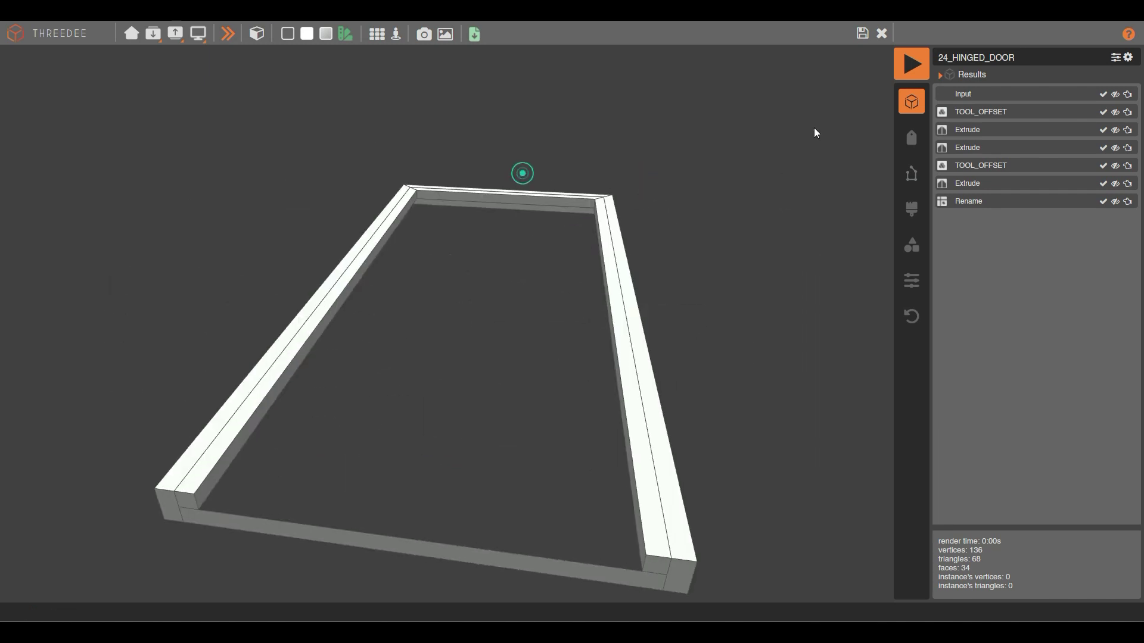
{"action": "left_click", "coordinate": [862, 40]}
Set the closed option to yes on the Extrude node attached to the first TOOL_OFFSET's RESULT output.
{"action": "scroll", "coordinate": [730, 328], "scroll_direction": "down", "scroll_amount": 2}
{"action": "scroll", "coordinate": [460, 228], "scroll_direction": "up", "scroll_amount": 1}
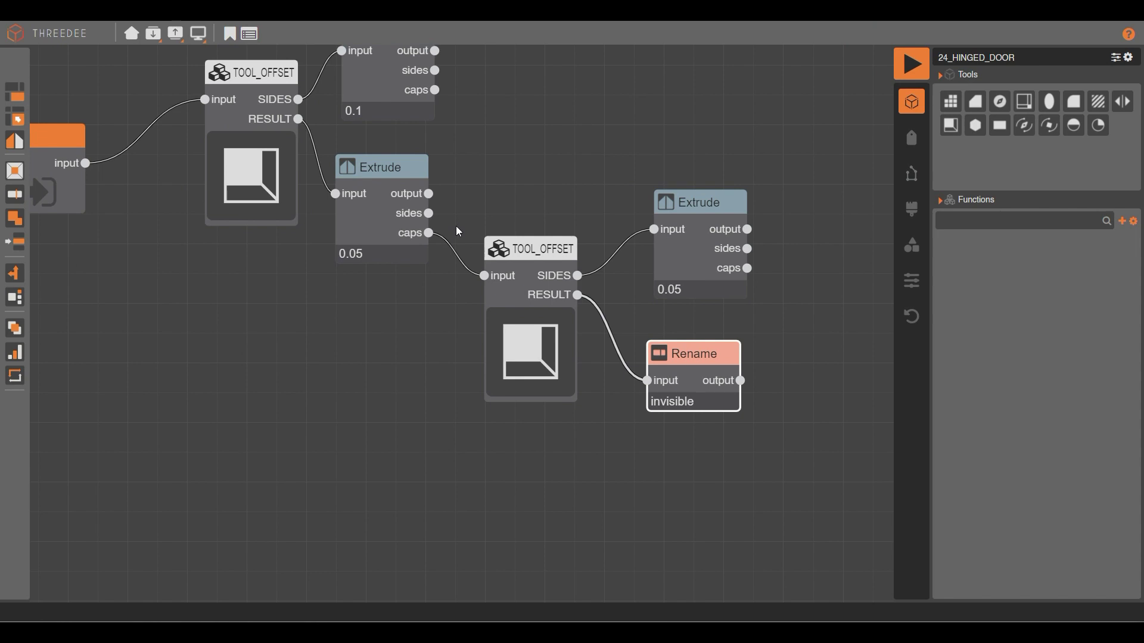
{"action": "left_click_drag", "start_coordinate": [475, 150], "coordinate": [557, 226]}
{"action": "double_click", "coordinate": [464, 290]}
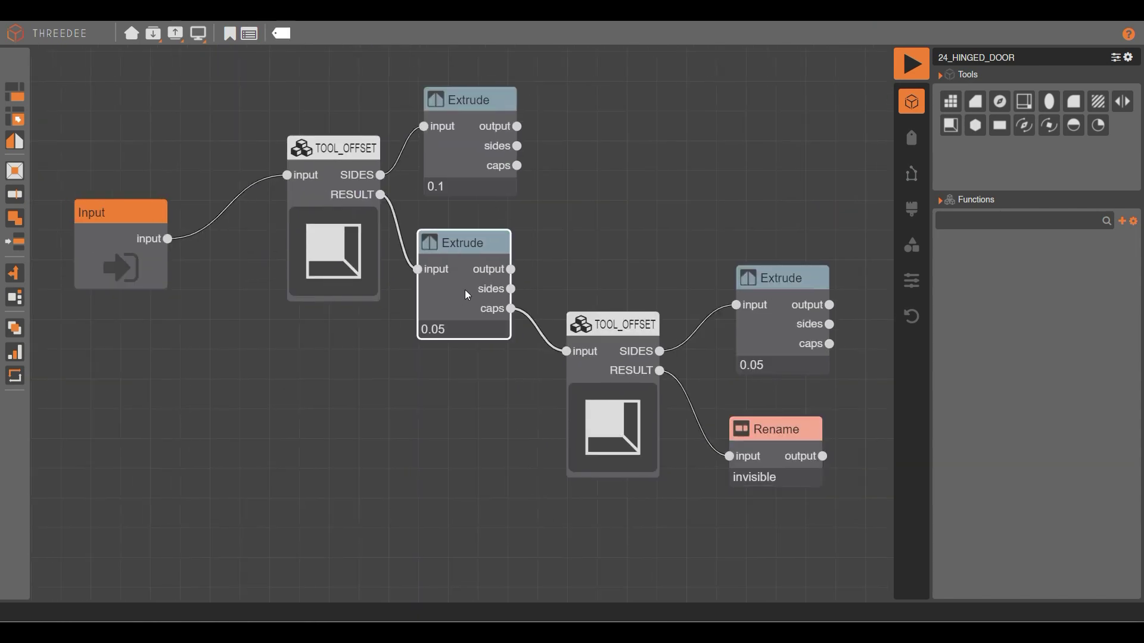
{"action": "left_click", "coordinate": [630, 361]}
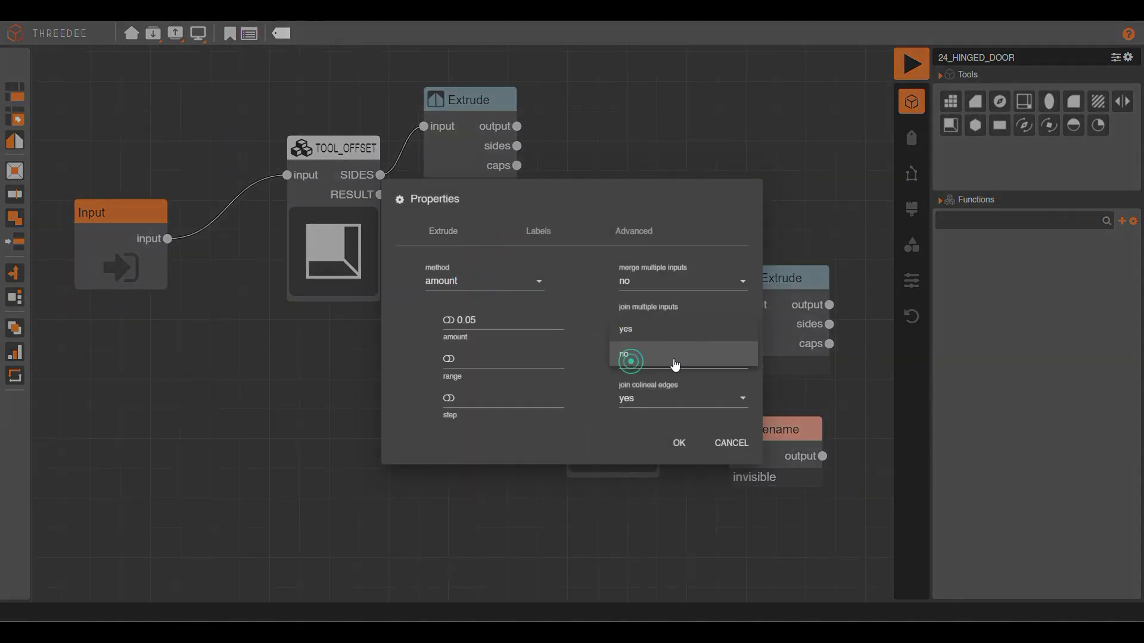
{"action": "left_click", "coordinate": [646, 329]}
{"action": "left_click", "coordinate": [680, 442]}
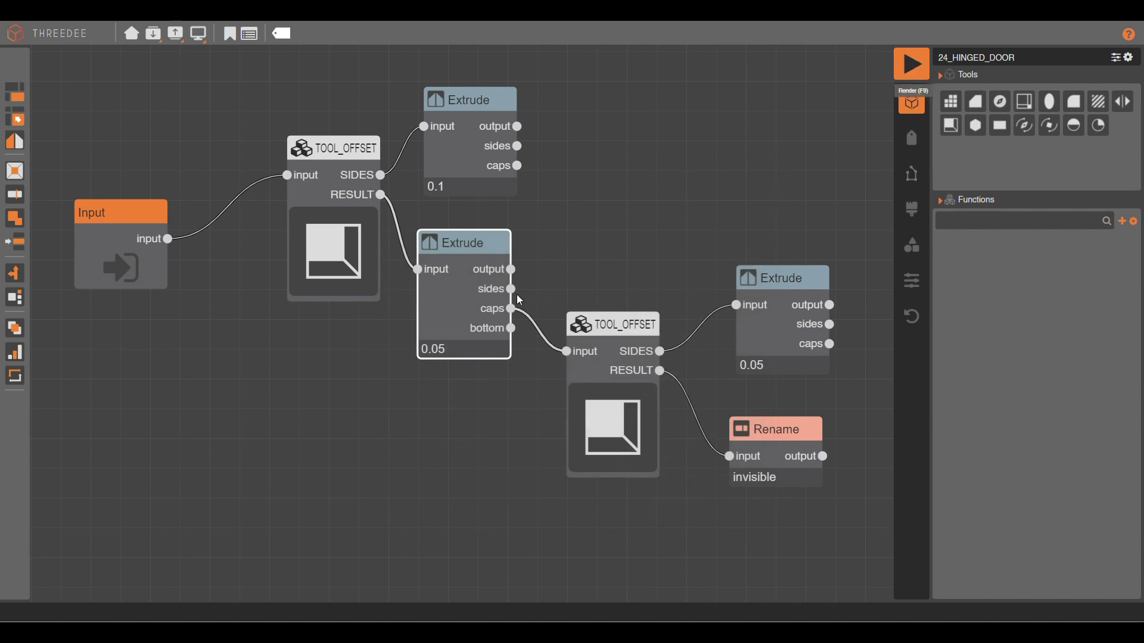
Set the closed option back to no on the Extrude node attached to the first TOOL_OFFSET's RESULT output.
{"action": "double_click", "coordinate": [468, 288]}
{"action": "left_click", "coordinate": [648, 363]}
{"action": "left_click", "coordinate": [642, 380]}
{"action": "left_click", "coordinate": [683, 446]}
Set the closed option to yes on the Extrude node attached to the second TOOL_OFFSET's SIDES output.
{"action": "left_click", "coordinate": [790, 309]}
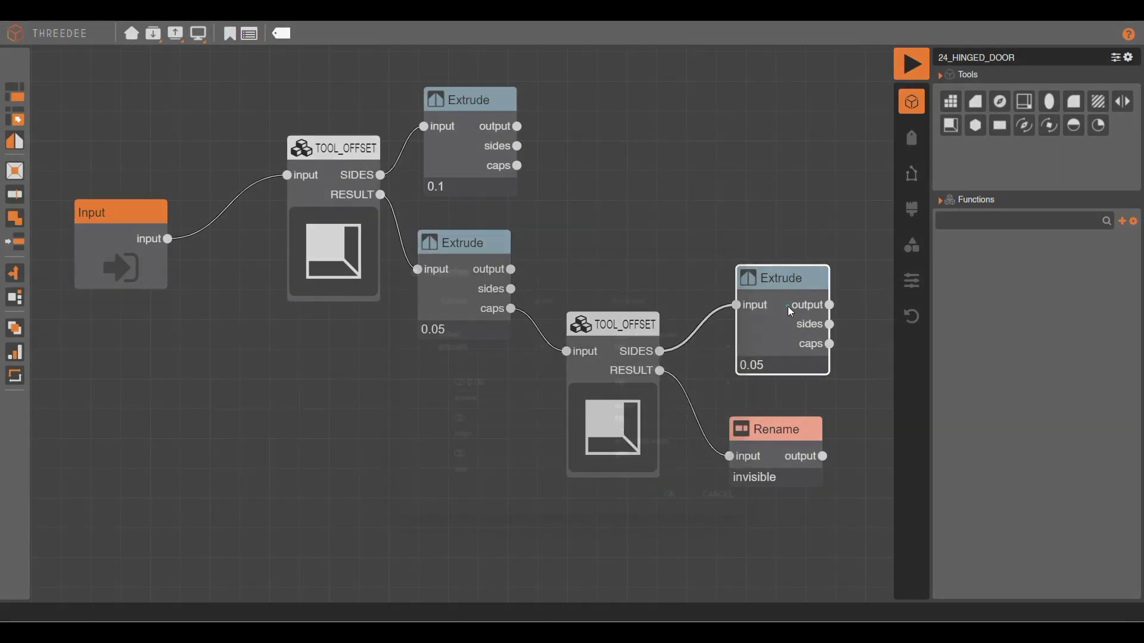
{"action": "double_click", "coordinate": [790, 311]}
{"action": "left_click", "coordinate": [654, 354]}
{"action": "left_click", "coordinate": [651, 331]}
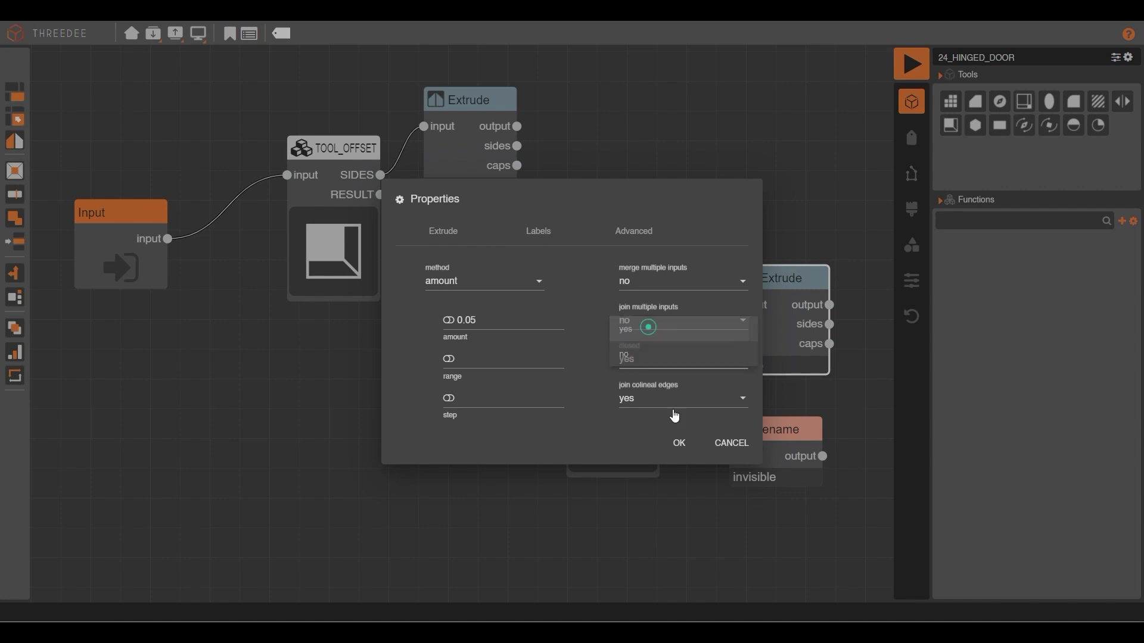
{"action": "left_click", "coordinate": [679, 443]}
Run the graph, examine the inner strips of the frame, and return to the graph.
{"action": "left_click", "coordinate": [911, 63]}
{"action": "left_click_drag", "start_coordinate": [702, 192], "coordinate": [676, 241]}
{"action": "left_click_drag", "start_coordinate": [748, 216], "coordinate": [741, 225]}
{"action": "left_click", "coordinate": [858, 35]}
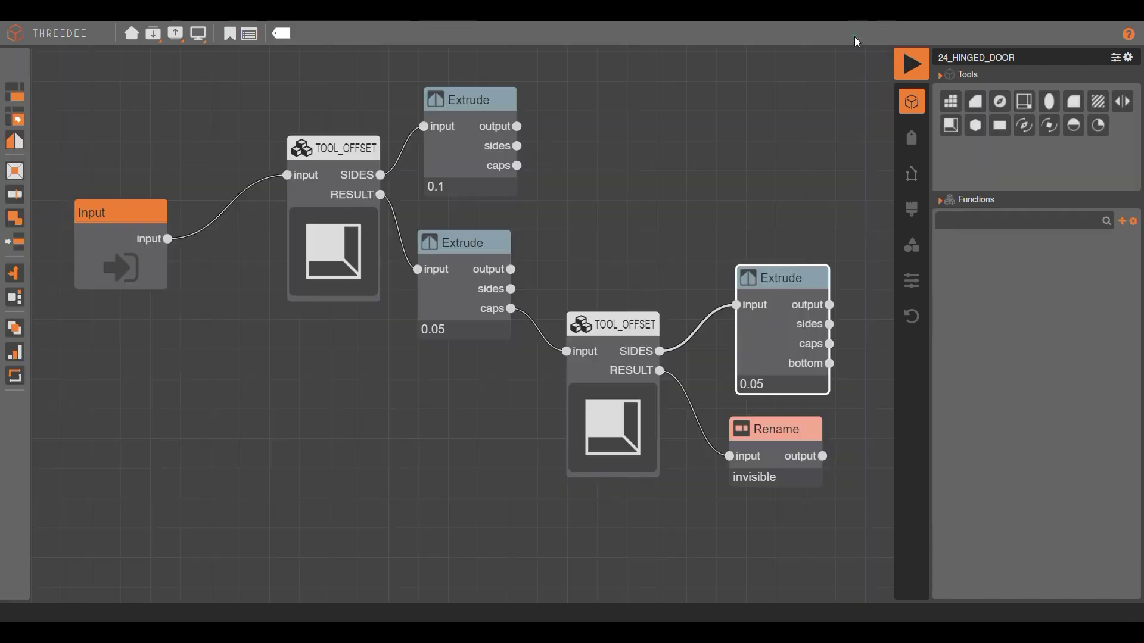
Set the closed option to yes on the 0.1 Extrude node attached to the first TOOL_OFFSET's SIDES output.
{"action": "double_click", "coordinate": [461, 134]}
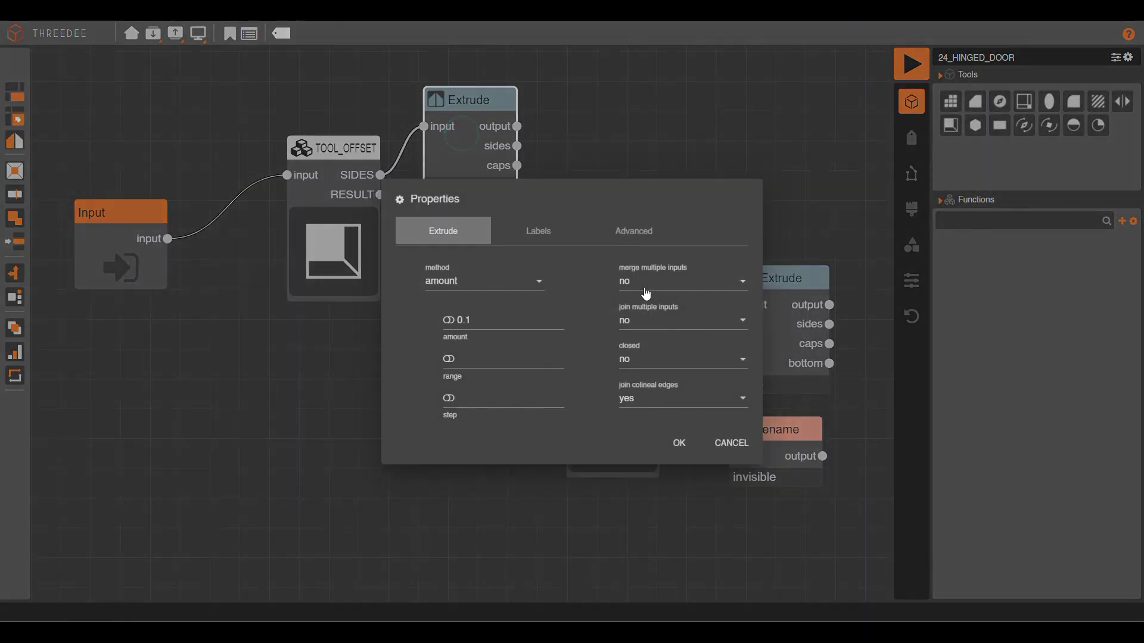
{"action": "left_click", "coordinate": [636, 361]}
{"action": "left_click", "coordinate": [635, 329]}
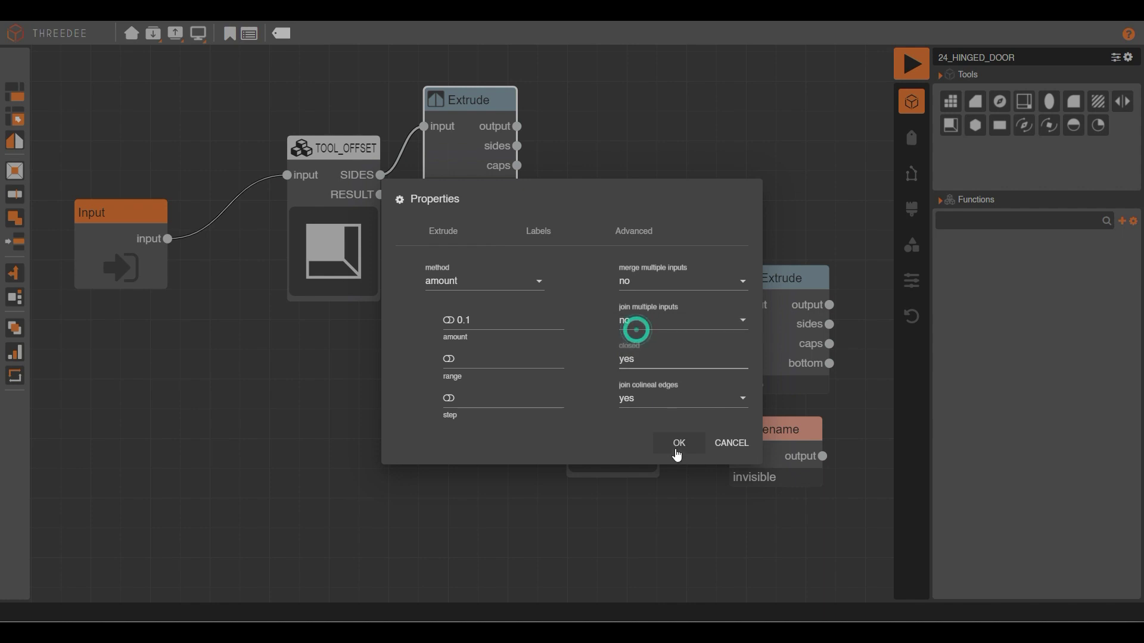
{"action": "left_click", "coordinate": [679, 442]}
Run the graph, examine the stepped door frame from above and from below, and return to the graph.
{"action": "left_click", "coordinate": [912, 63]}
{"action": "mouse_move", "coordinate": [622, 329]}
{"action": "left_mouse_down"}
{"action": "mouse_move", "coordinate": [648, 275]}
{"action": "mouse_move", "coordinate": [717, 366]}
{"action": "mouse_move", "coordinate": [759, 313]}
{"action": "mouse_move", "coordinate": [758, 281]}
{"action": "mouse_move", "coordinate": [659, 388]}
{"action": "mouse_move", "coordinate": [542, 329]}
{"action": "mouse_move", "coordinate": [617, 339]}
{"action": "left_mouse_up"}
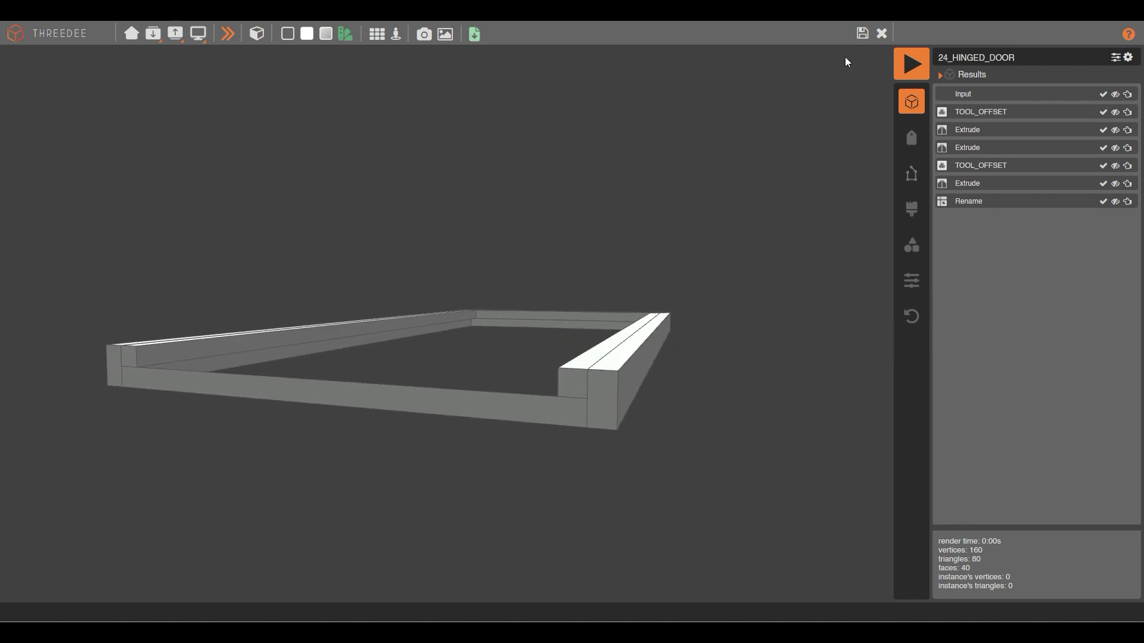
{"action": "left_click_drag", "start_coordinate": [685, 193], "coordinate": [648, 298]}
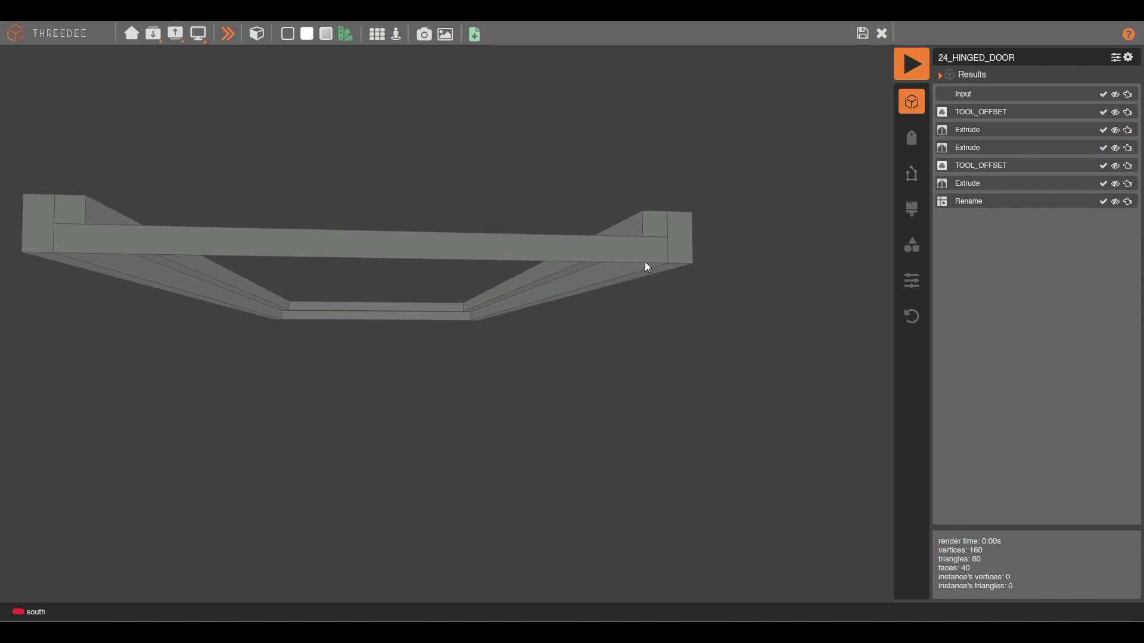
{"action": "left_click_drag", "start_coordinate": [644, 262], "coordinate": [658, 238]}
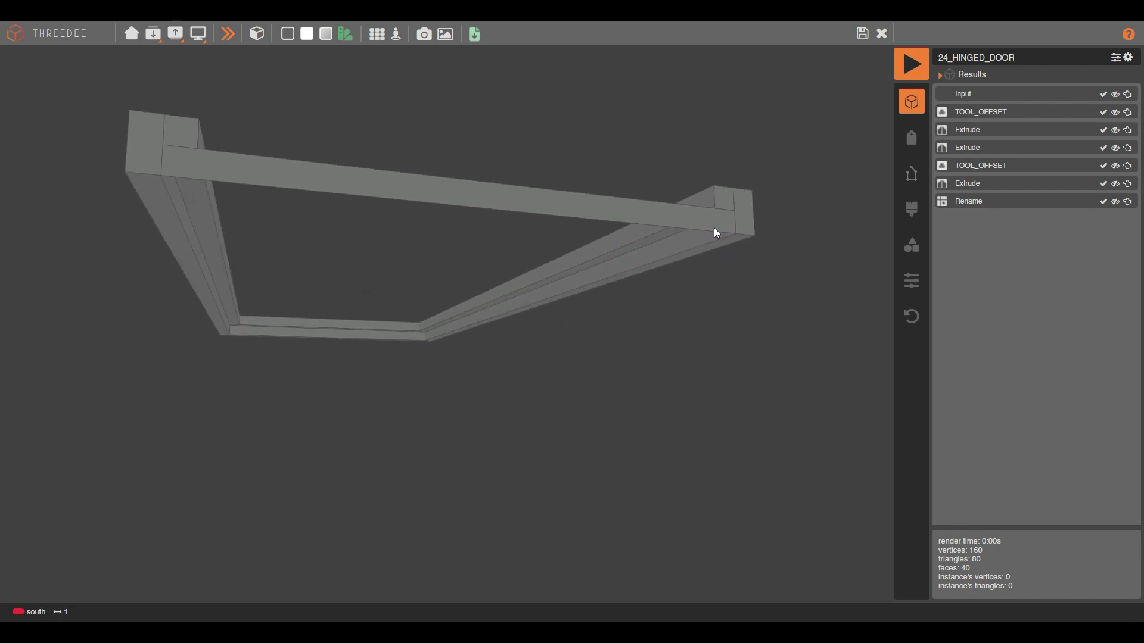
{"action": "left_click_drag", "start_coordinate": [722, 183], "coordinate": [684, 230]}
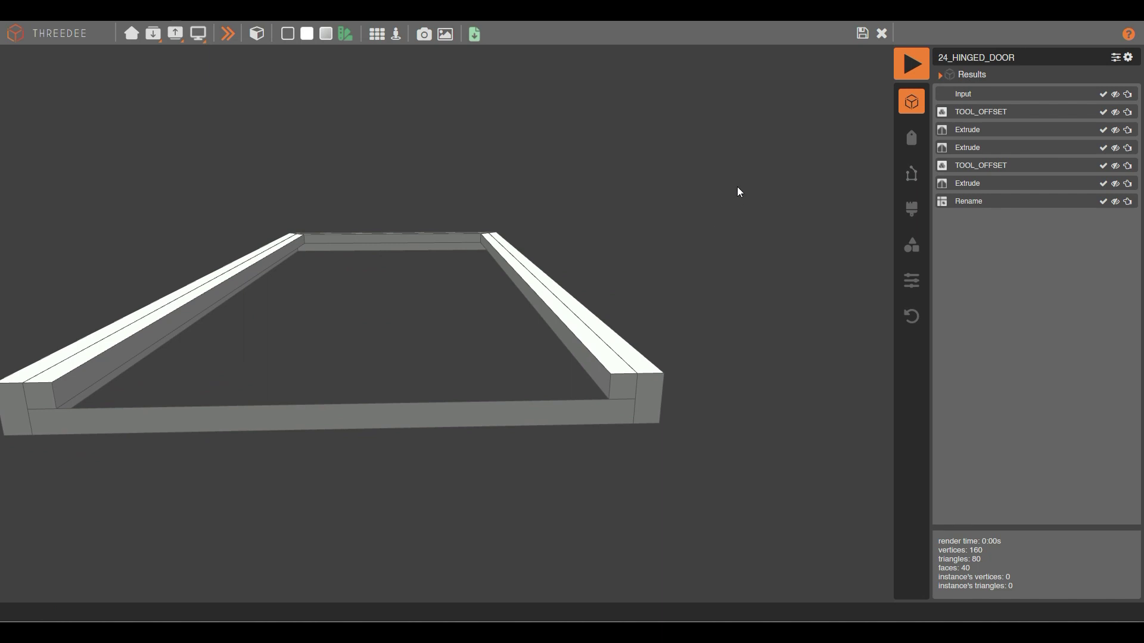
{"action": "left_click", "coordinate": [862, 35]}
Attach a Rename node to the first TOOL_OFFSET's RESULT output and rename all its faces to south.
{"action": "left_click_drag", "start_coordinate": [471, 194], "coordinate": [423, 244]}
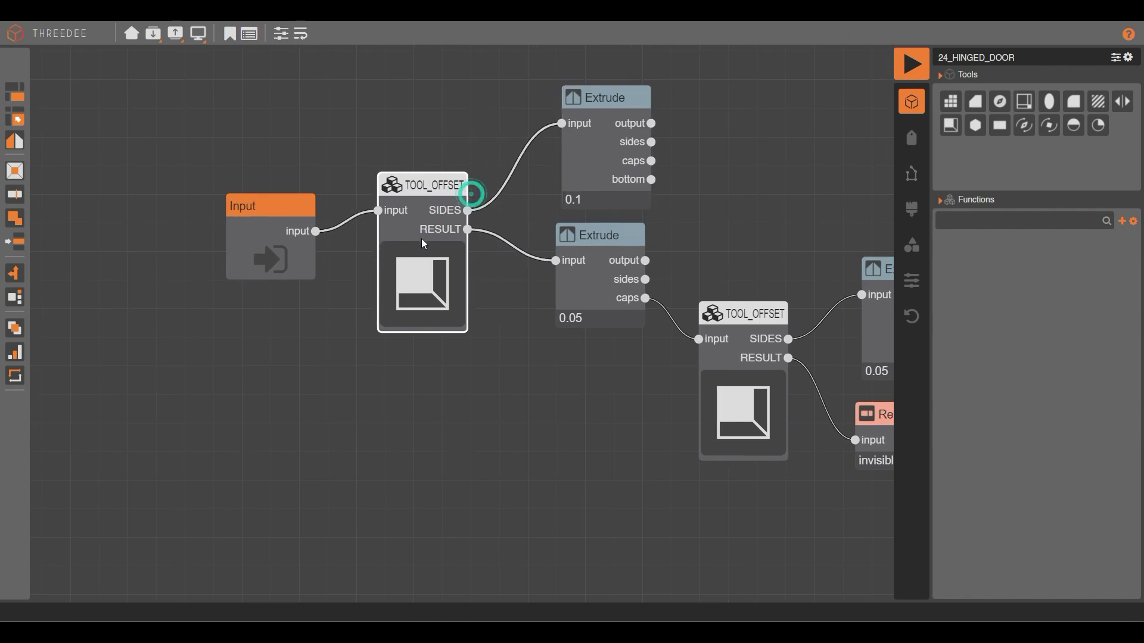
{"action": "left_click_drag", "start_coordinate": [485, 286], "coordinate": [437, 167]}
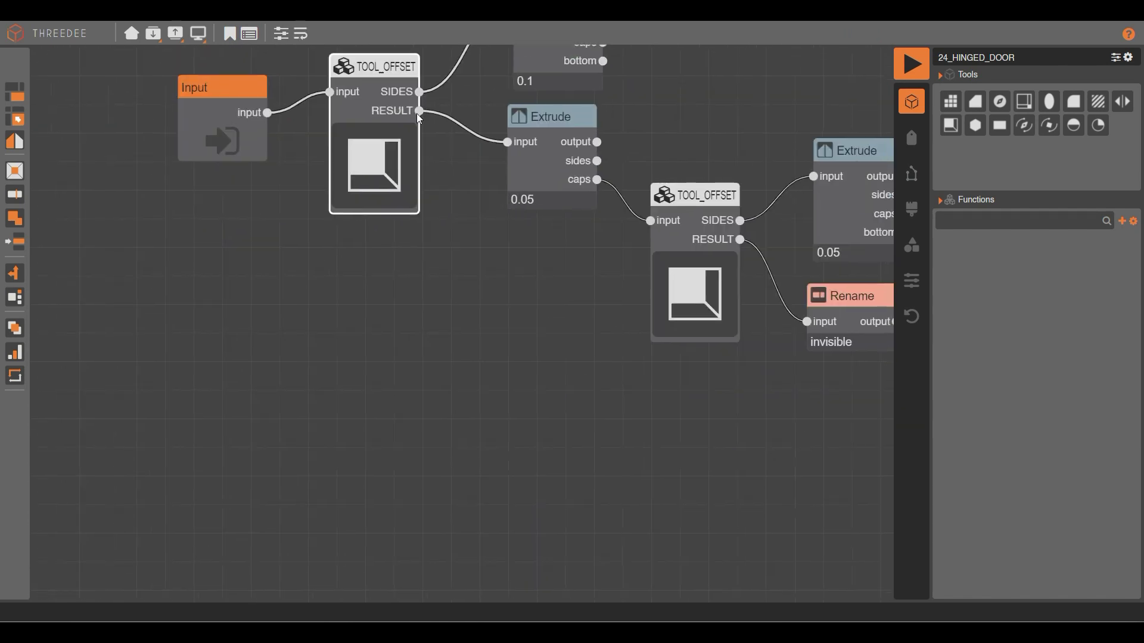
{"action": "left_click_drag", "start_coordinate": [419, 111], "coordinate": [474, 403]}
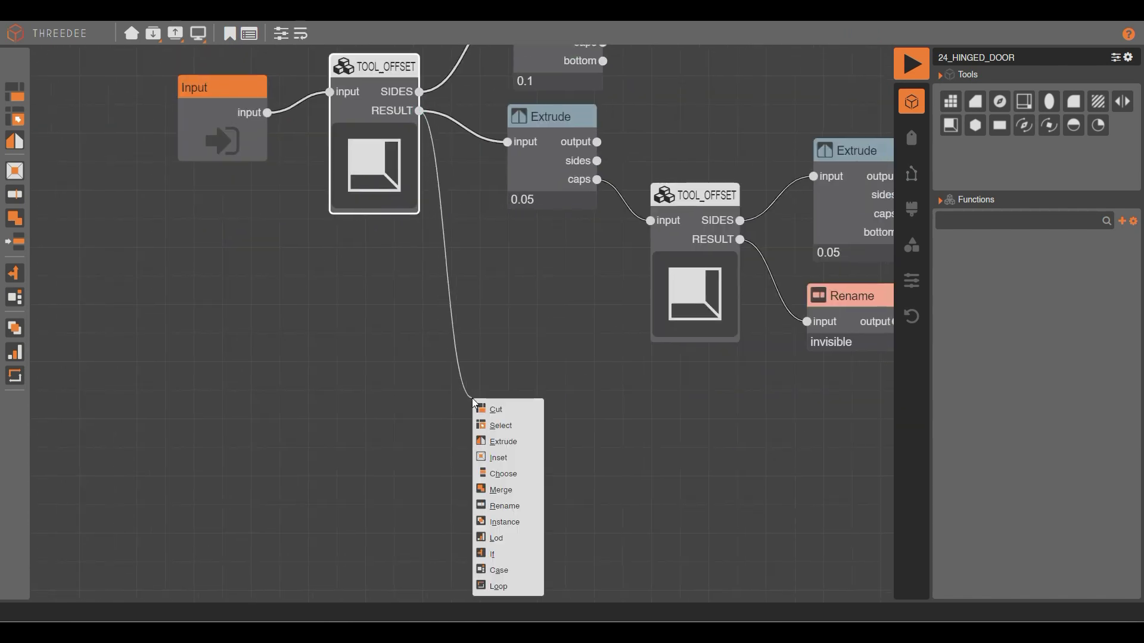
{"action": "left_click", "coordinate": [526, 508]}
{"action": "left_click", "coordinate": [465, 322]}
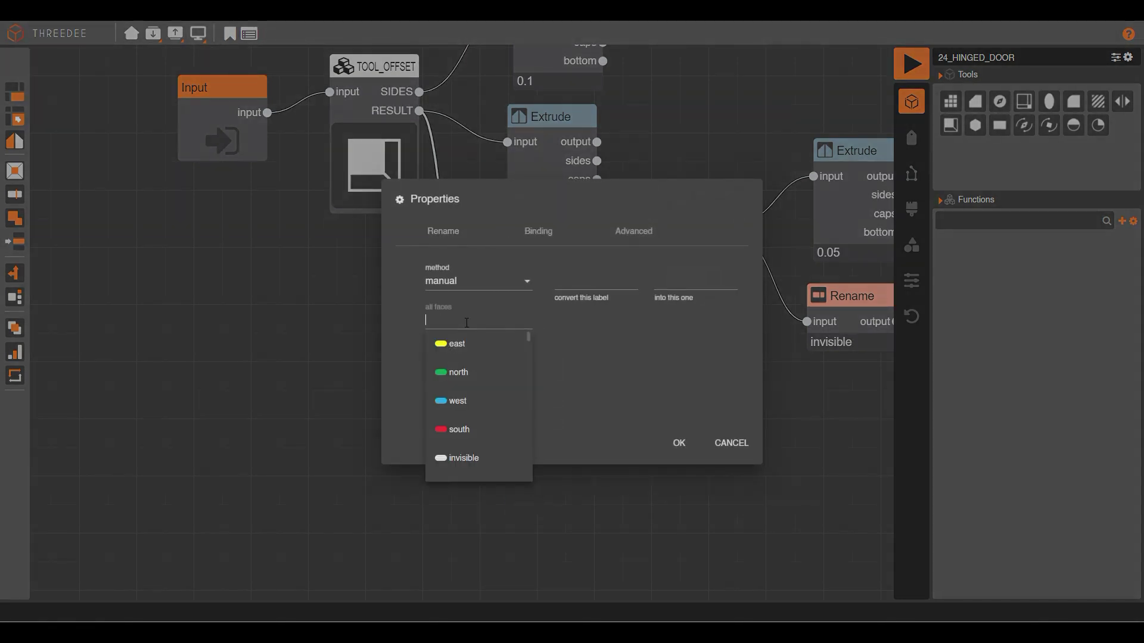
{"action": "left_click", "coordinate": [486, 431]}
{"action": "left_click", "coordinate": [679, 443]}
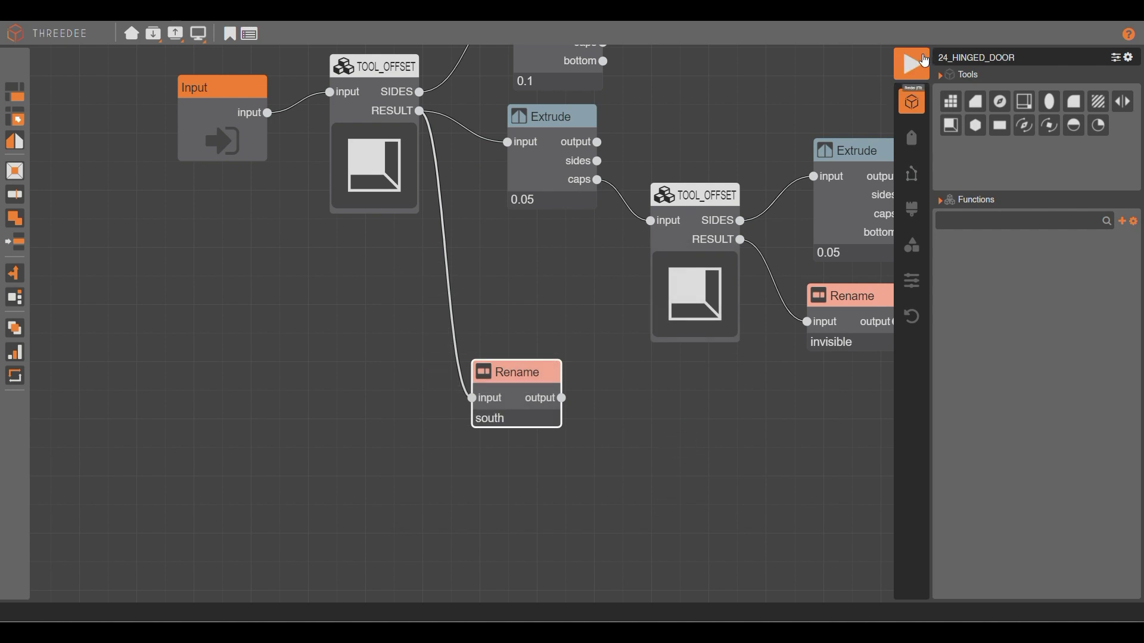
Run the graph, examine the renamed inner panel and its edge labels within the frame, and return to the graph.
{"action": "left_click", "coordinate": [923, 60]}
{"action": "left_click_drag", "start_coordinate": [648, 220], "coordinate": [659, 352]}
{"action": "left_click", "coordinate": [518, 378]}
{"action": "left_click", "coordinate": [124, 113]}
{"action": "scroll", "coordinate": [577, 307], "scroll_direction": "down", "scroll_amount": 3}
{"action": "scroll", "coordinate": [734, 382], "scroll_direction": "up", "scroll_amount": 2}
{"action": "left_click", "coordinate": [660, 352]}
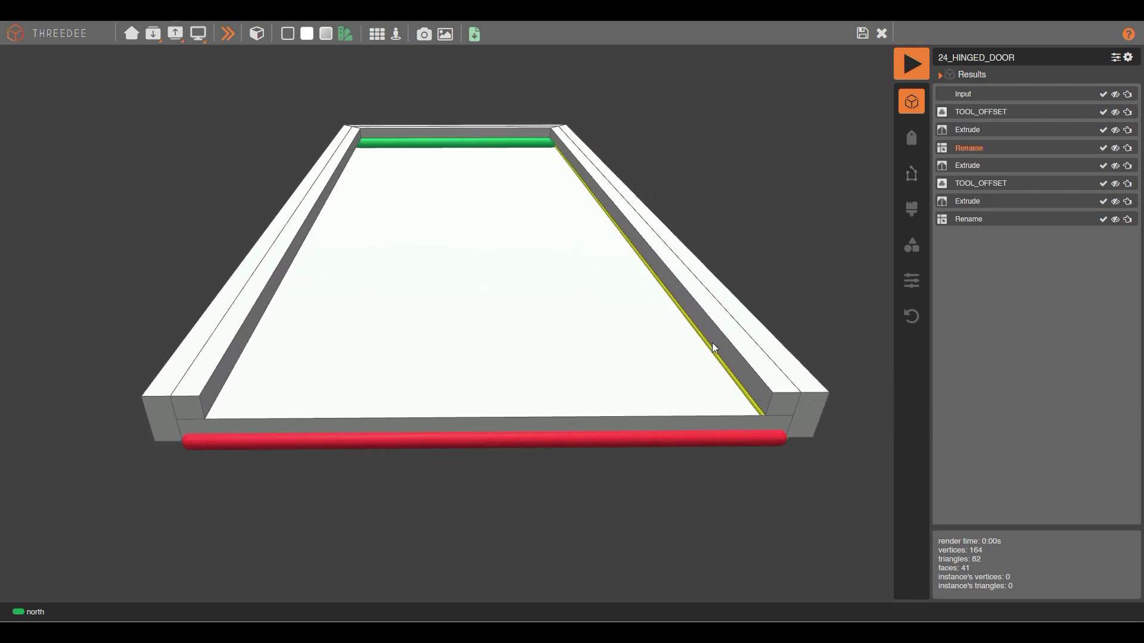
{"action": "scroll", "coordinate": [745, 411], "scroll_direction": "down", "scroll_amount": 3}
{"action": "left_click_drag", "start_coordinate": [592, 273], "coordinate": [534, 311]}
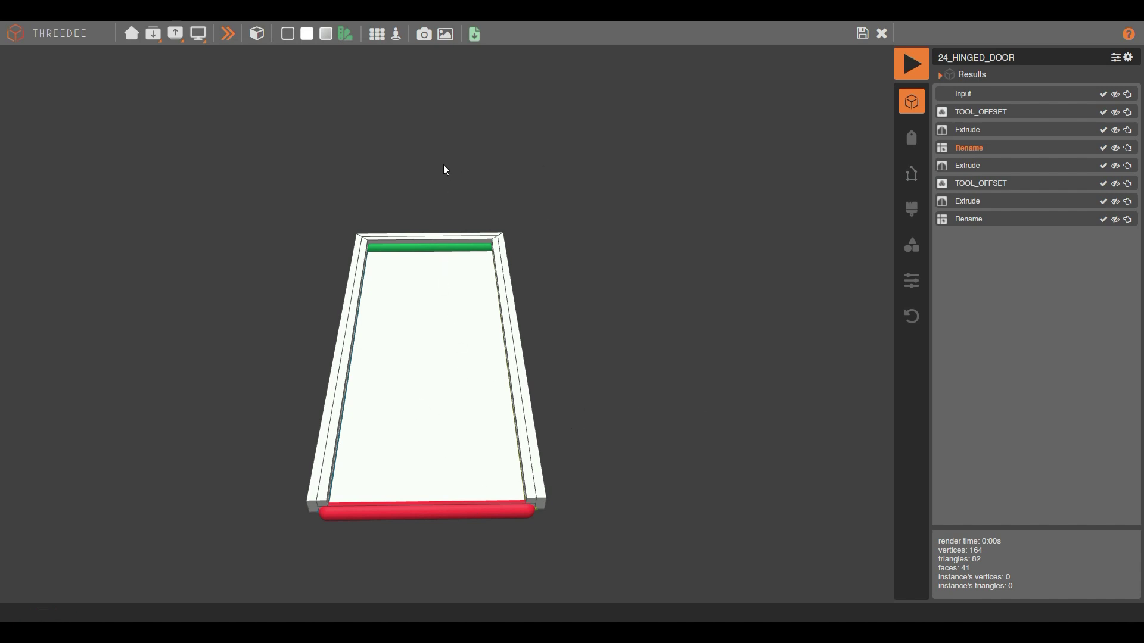
{"action": "left_click_drag", "start_coordinate": [576, 408], "coordinate": [589, 380]}
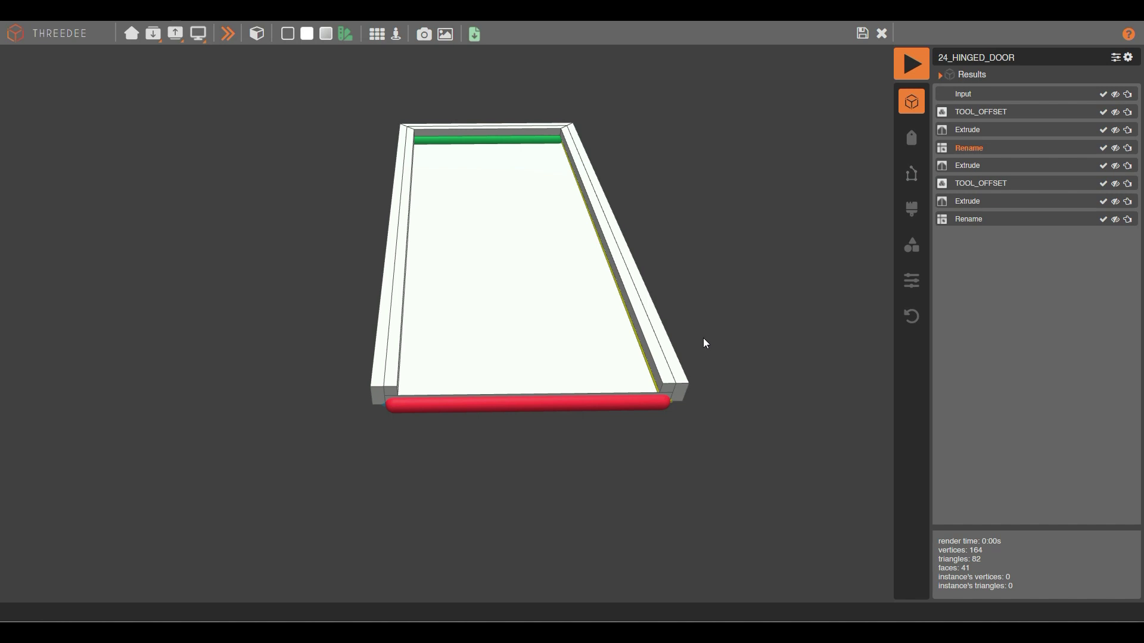
{"action": "left_click", "coordinate": [862, 34]}
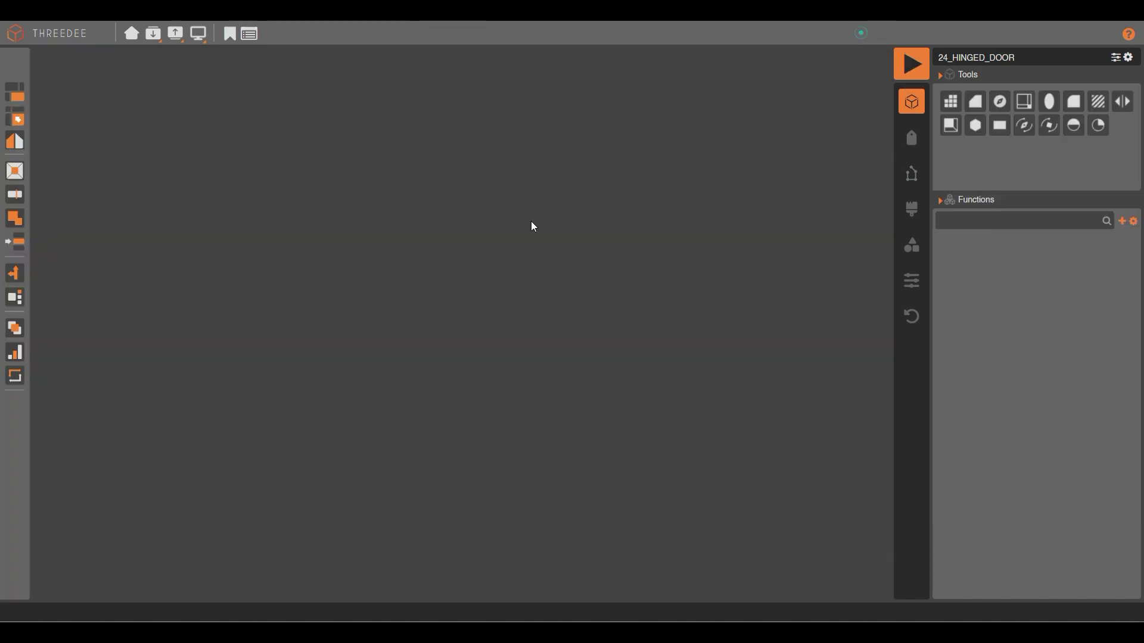
Attach an Extrude node to the output of the south Rename node, leaving its properties at their defaults.
{"action": "scroll", "coordinate": [354, 269], "scroll_direction": "up", "scroll_amount": 3}
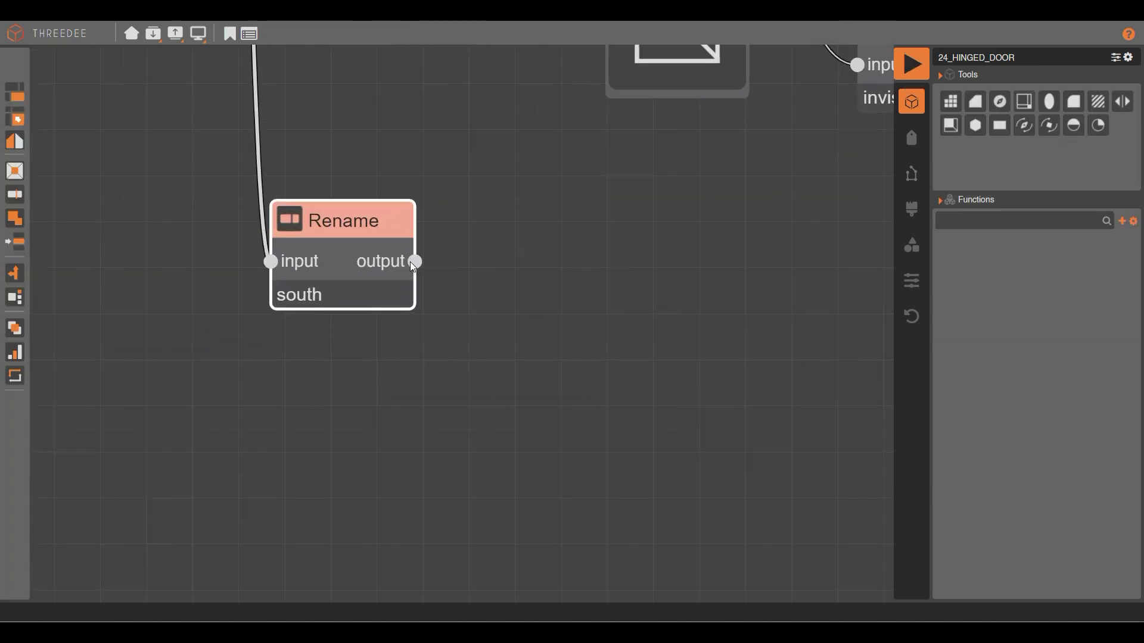
{"action": "left_click_drag", "start_coordinate": [416, 262], "coordinate": [529, 392]}
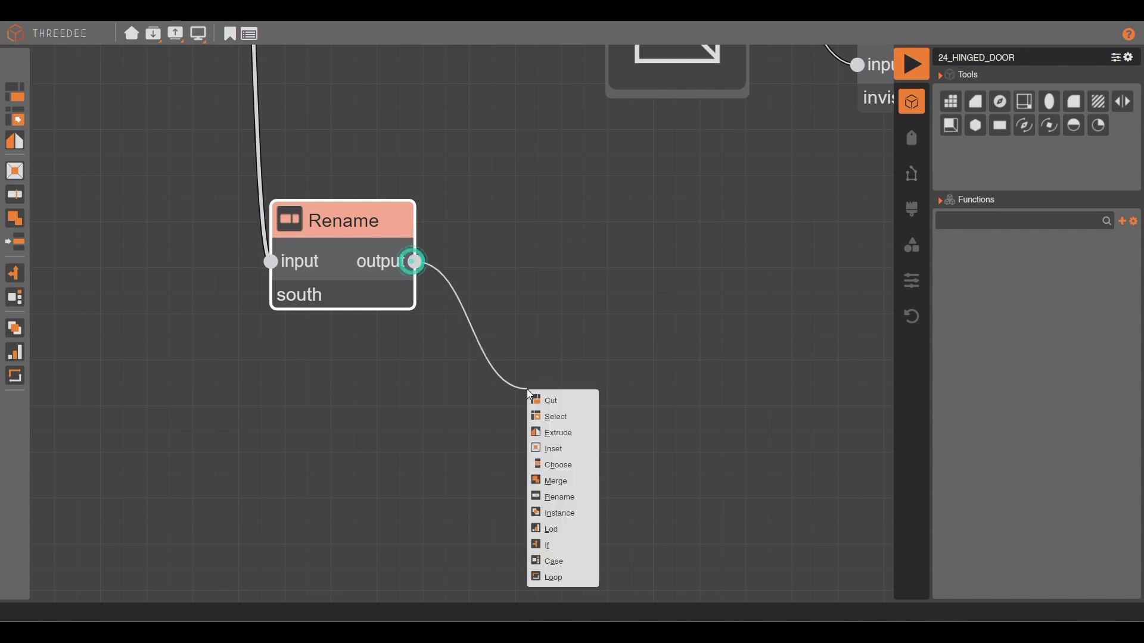
{"action": "left_click", "coordinate": [557, 432]}
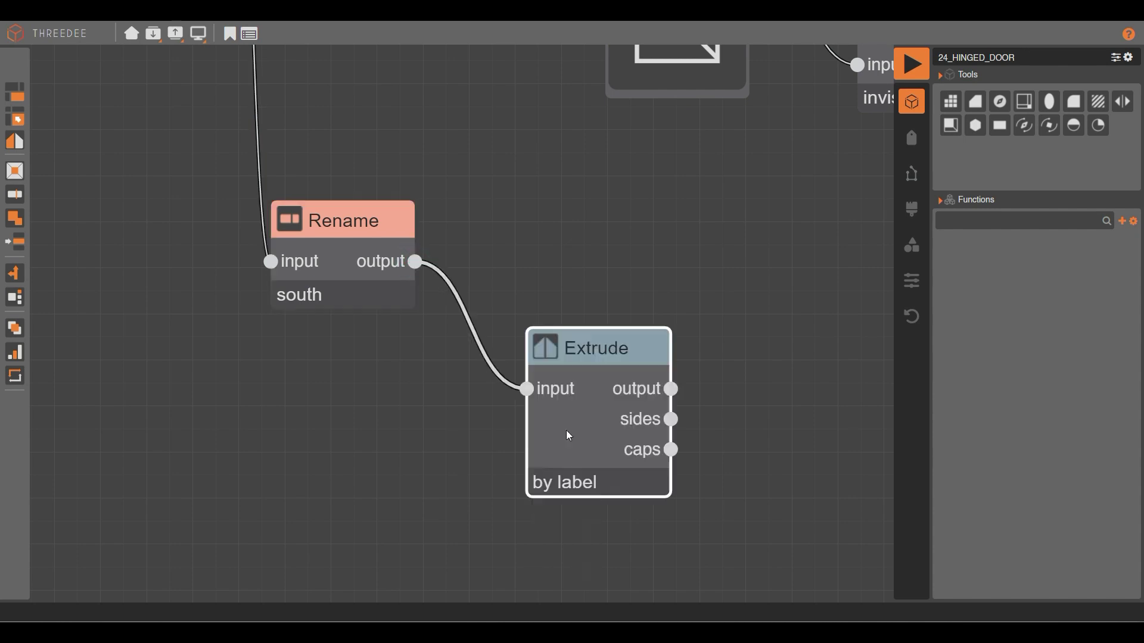
{"action": "left_click", "coordinate": [834, 249]}
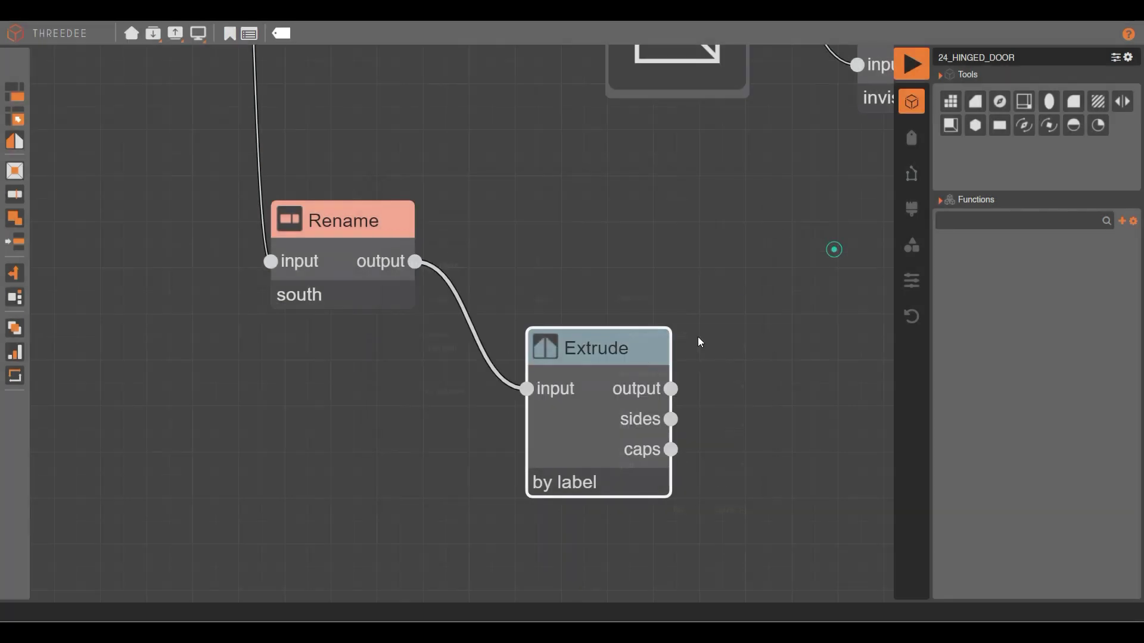
Convert the Extrude node attached to the south Rename node into a function named DOOR and open that function.
{"action": "right_click", "coordinate": [589, 377]}
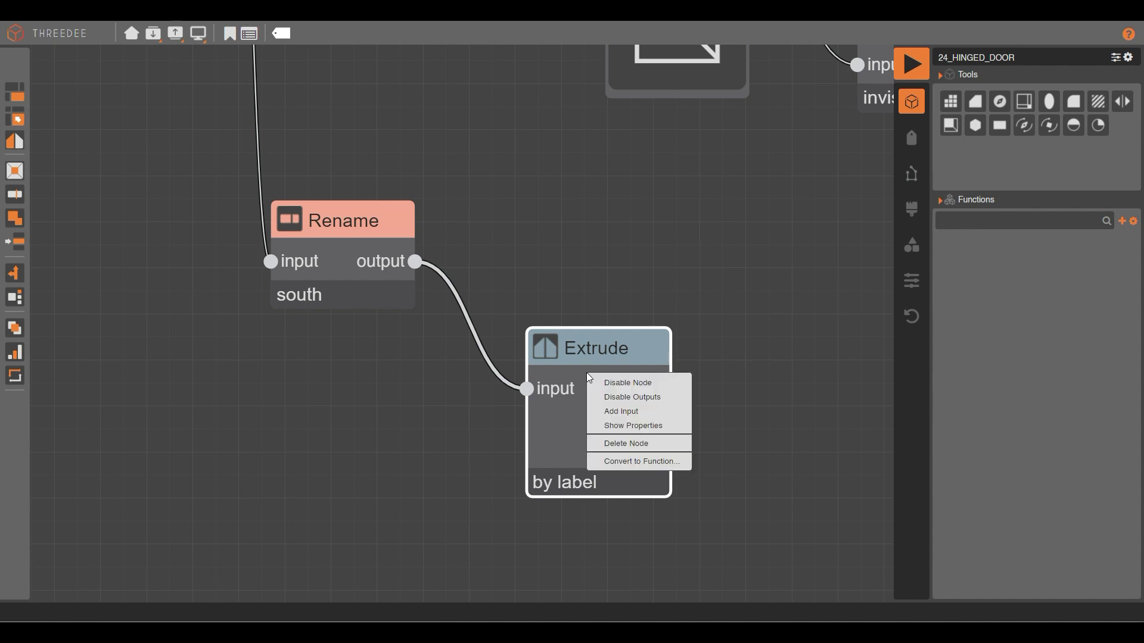
{"action": "left_click", "coordinate": [622, 460]}
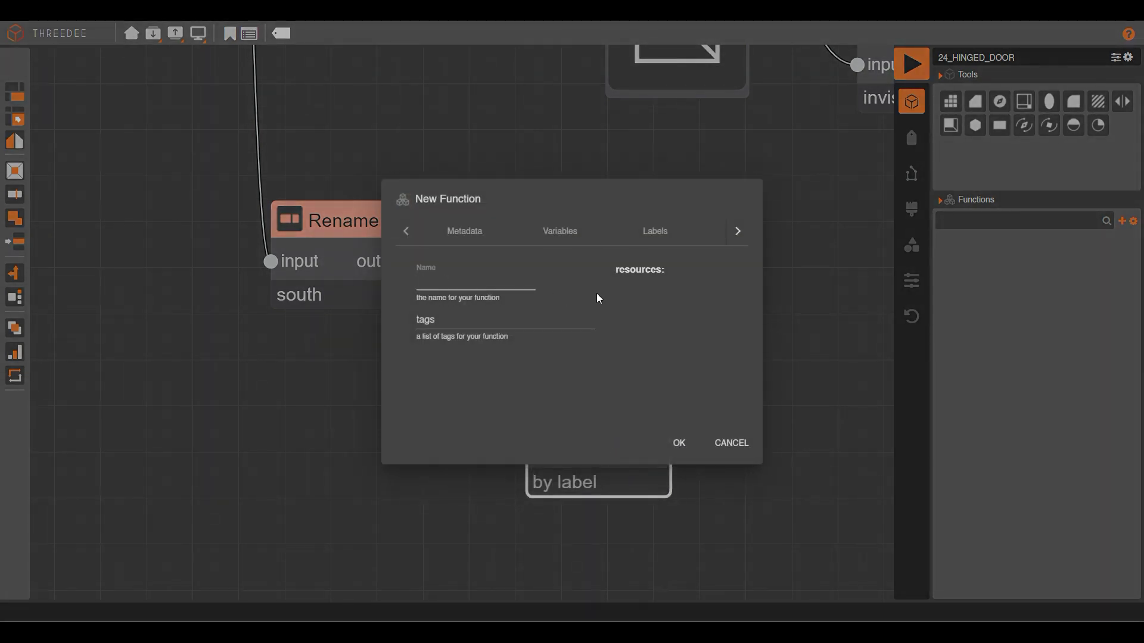
{"action": "type", "text": "DOOR"}
{"action": "left_click", "coordinate": [680, 444]}
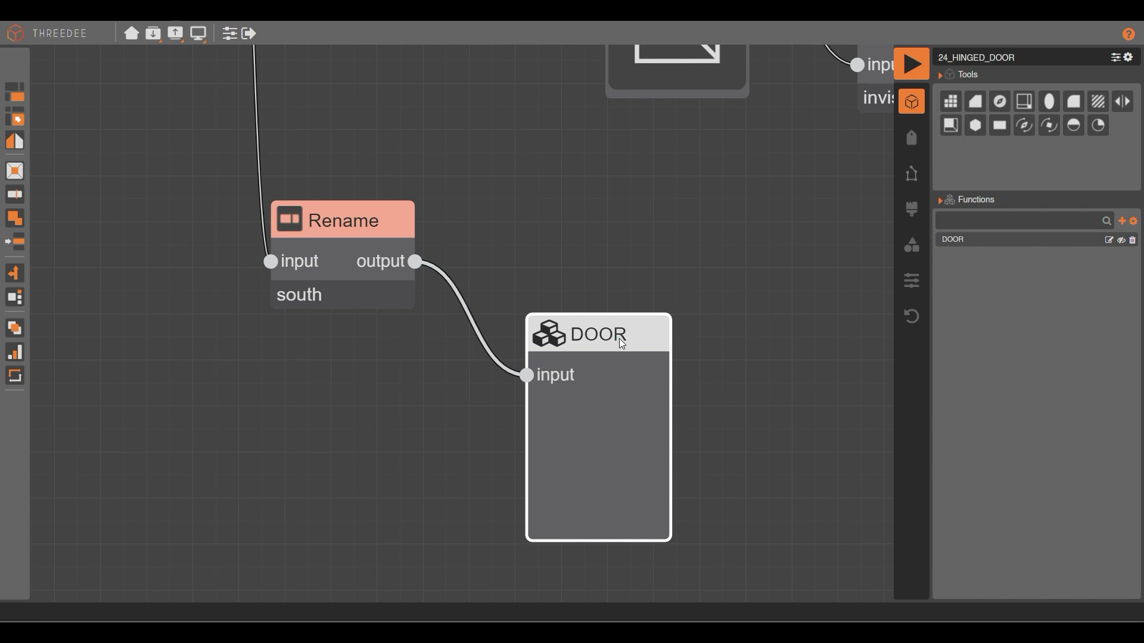
{"action": "double_click", "coordinate": [619, 338]}
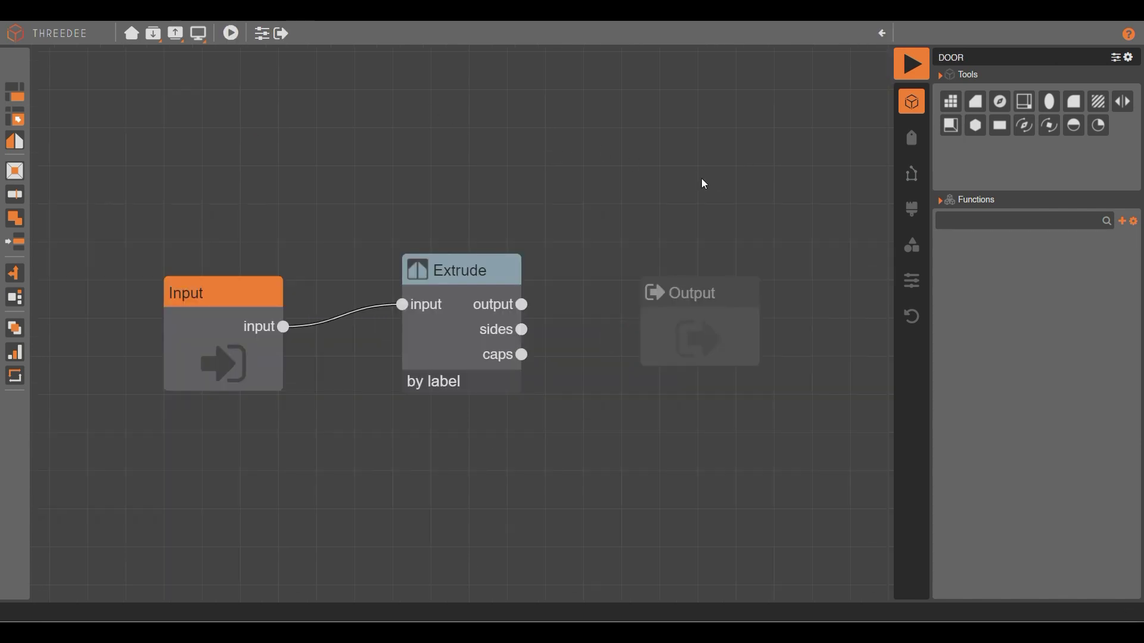
Draw a compass-labelled rectangle with width 1.2 and height 2.5 as the DOOR function's input shape and save it.
{"action": "left_click_drag", "start_coordinate": [209, 310], "coordinate": [183, 234]}
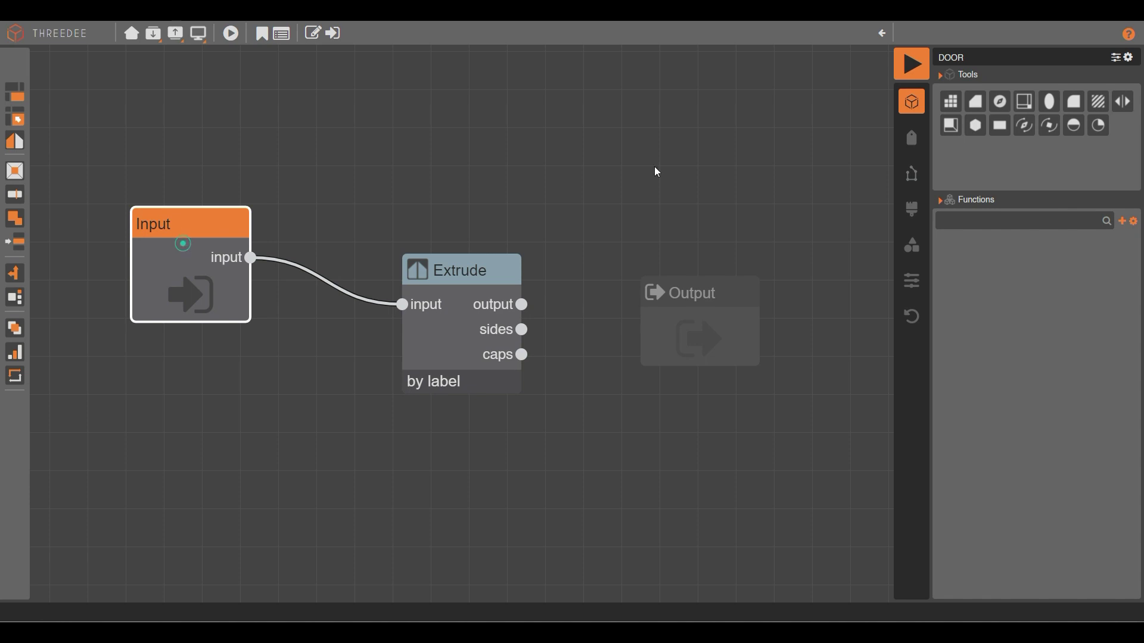
{"action": "double_click", "coordinate": [184, 246]}
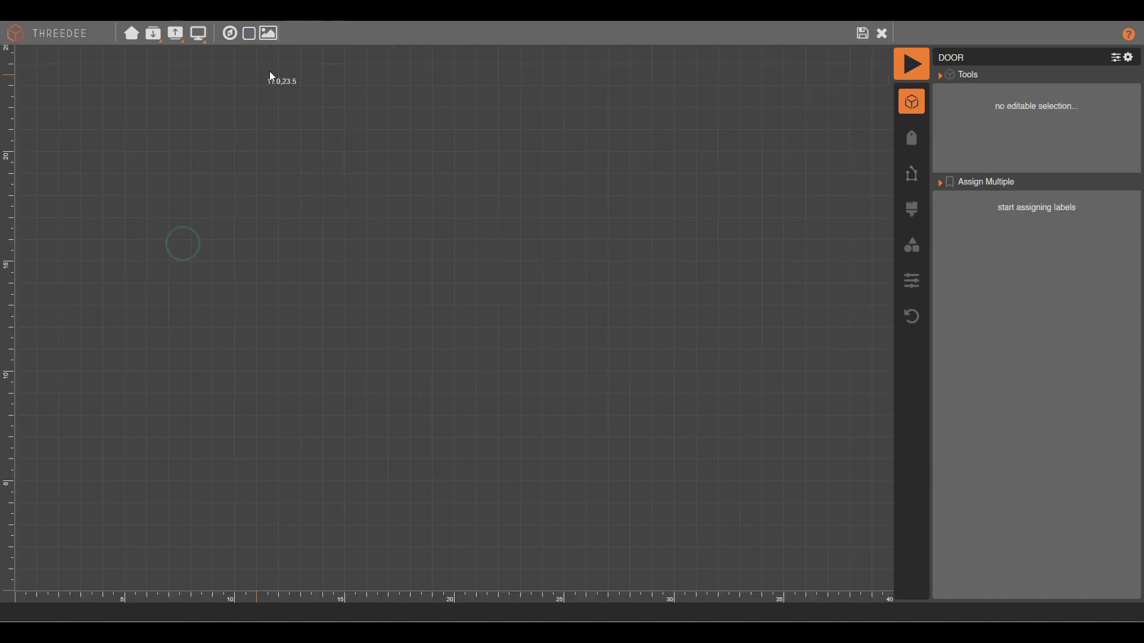
{"action": "left_click", "coordinate": [230, 35]}
{"action": "left_click_drag", "start_coordinate": [532, 298], "coordinate": [462, 299]}
{"action": "type", "text": "1.2"}
{"action": "left_click_drag", "start_coordinate": [531, 339], "coordinate": [434, 341]}
{"action": "type", "text": "2.5"}
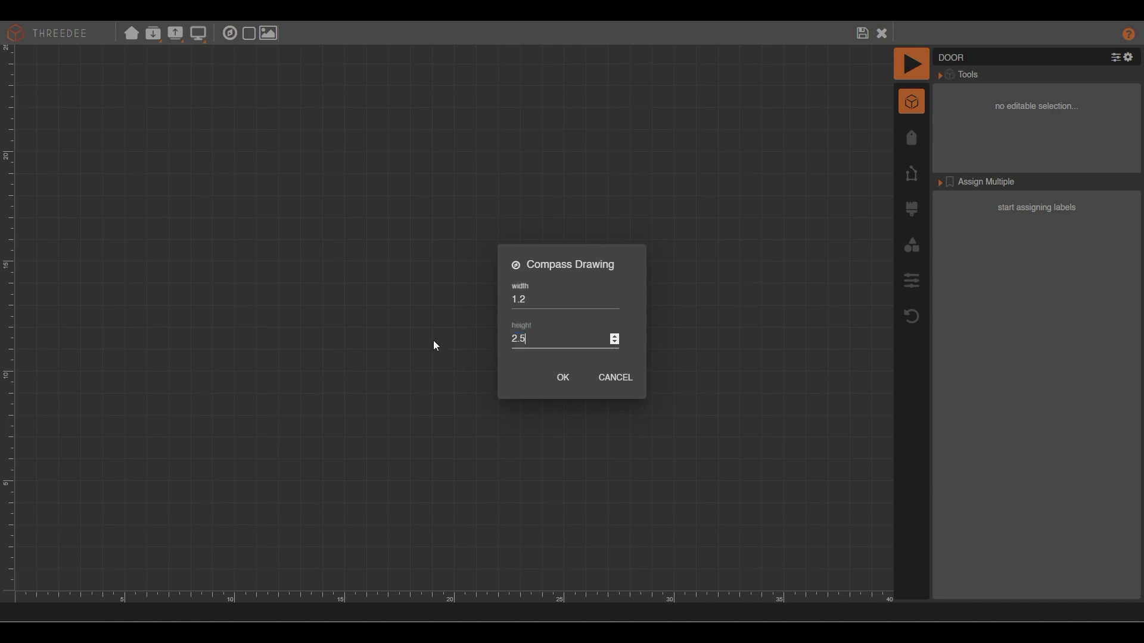
{"action": "left_click", "coordinate": [563, 377]}
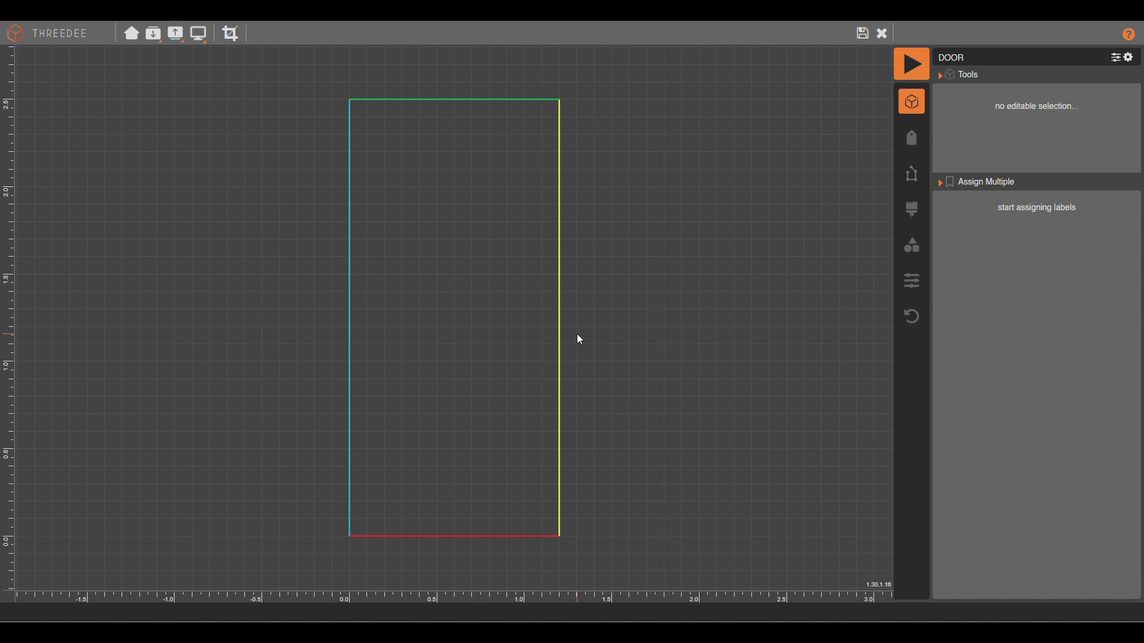
{"action": "left_click", "coordinate": [863, 33]}
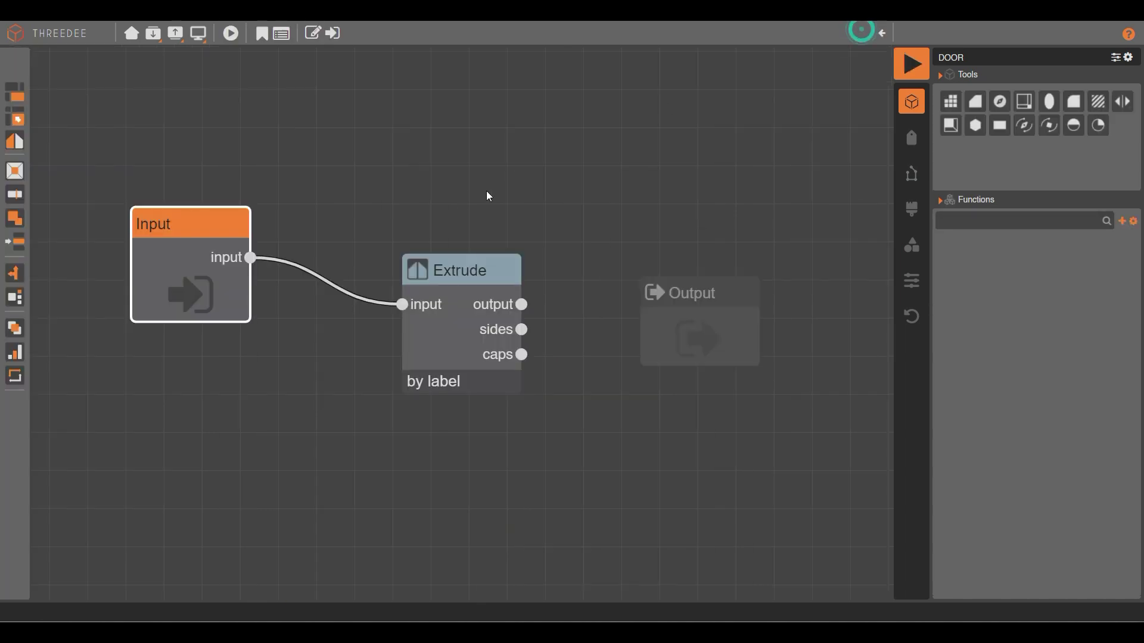
{"action": "left_click", "coordinate": [283, 35]}
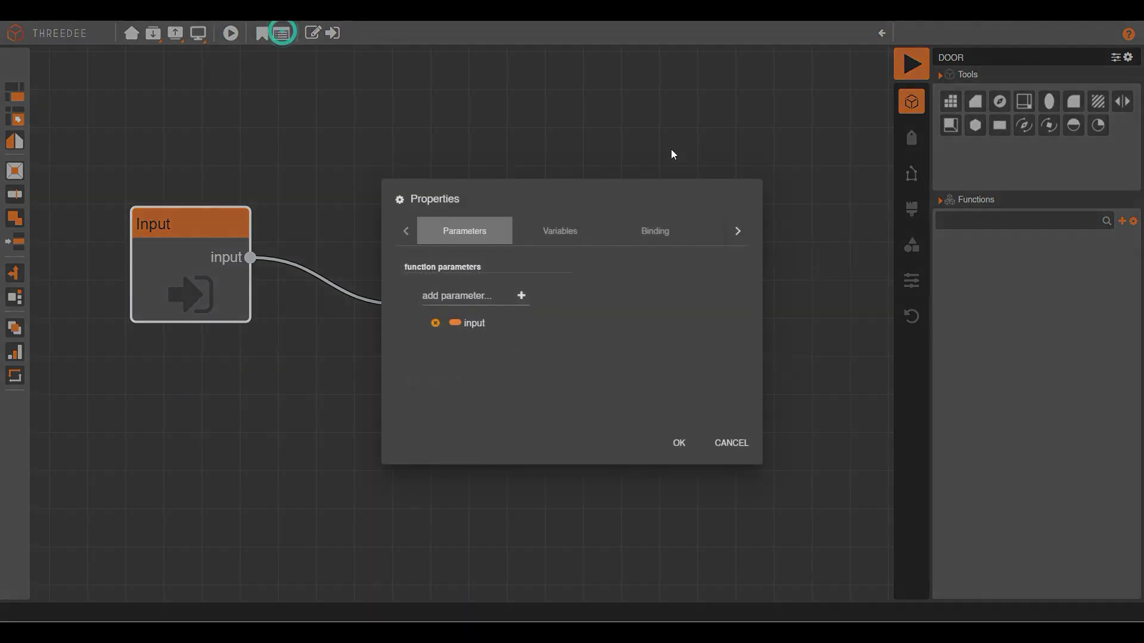
{"action": "left_click", "coordinate": [660, 240]}
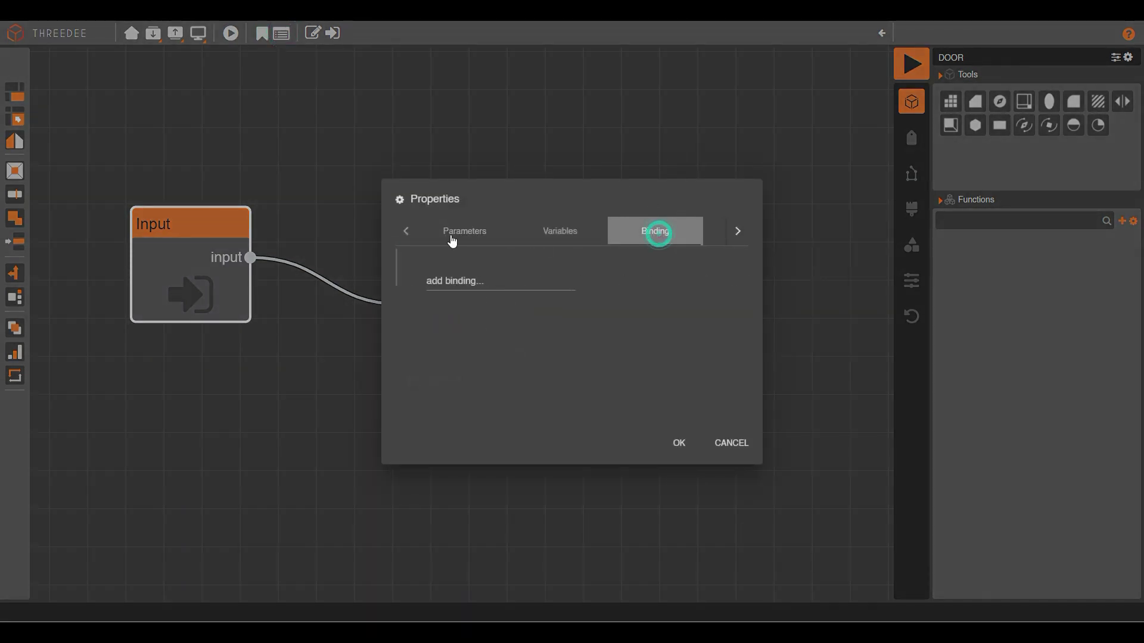
{"action": "left_click", "coordinate": [440, 117]}
Add a variable named A to the DOOR function.
{"action": "left_click", "coordinate": [235, 93]}
{"action": "left_click", "coordinate": [261, 35]}
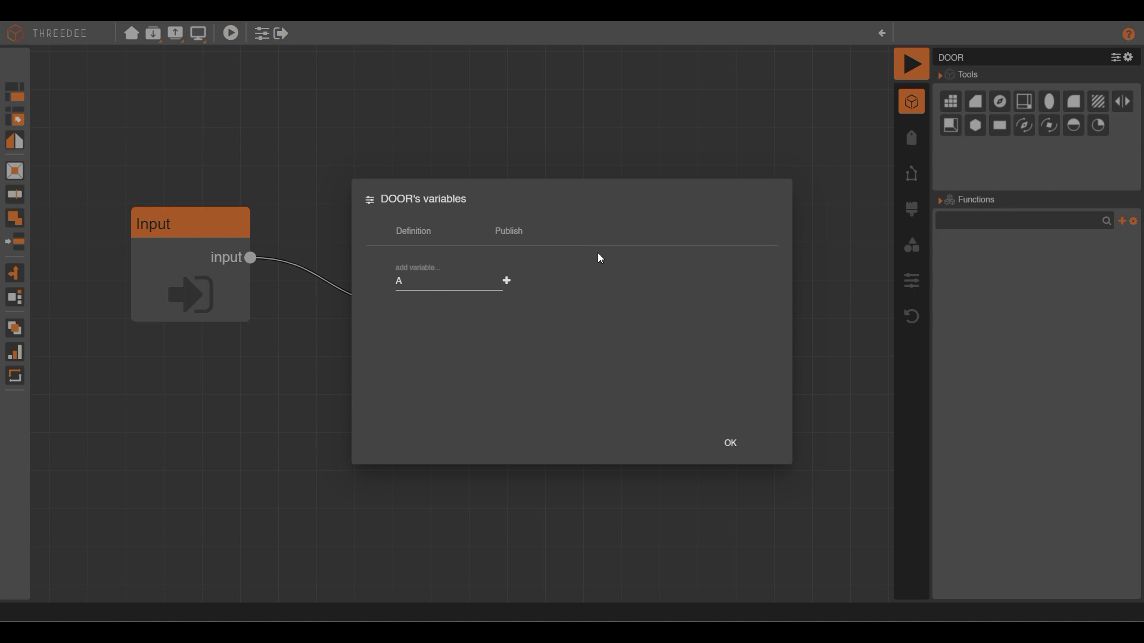
{"action": "left_click", "coordinate": [506, 280]}
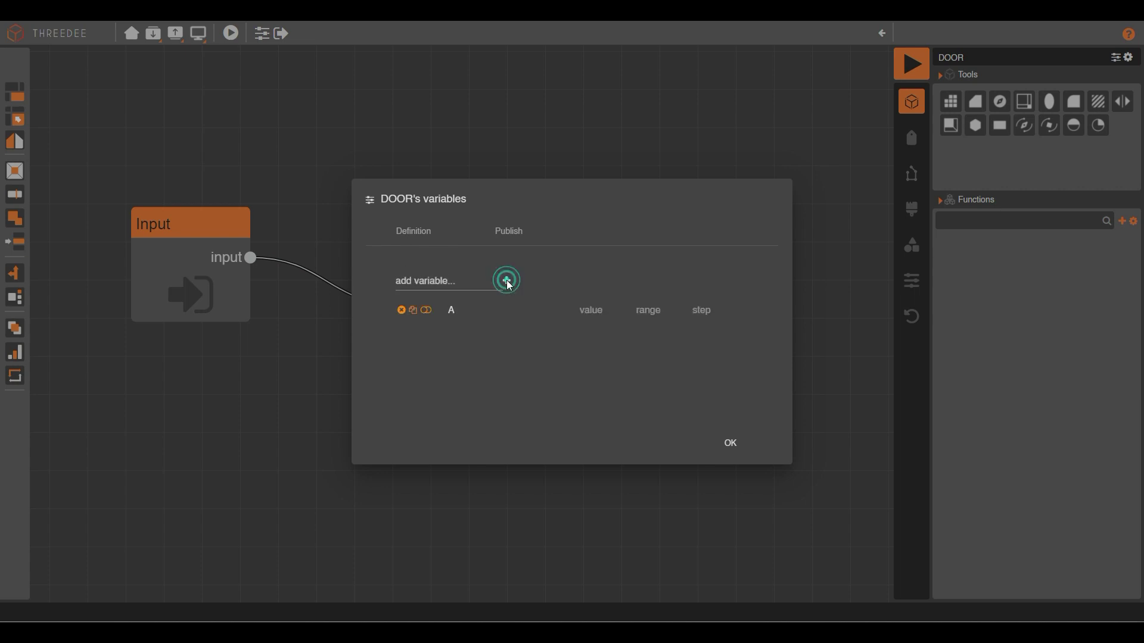
{"action": "left_click", "coordinate": [721, 451]}
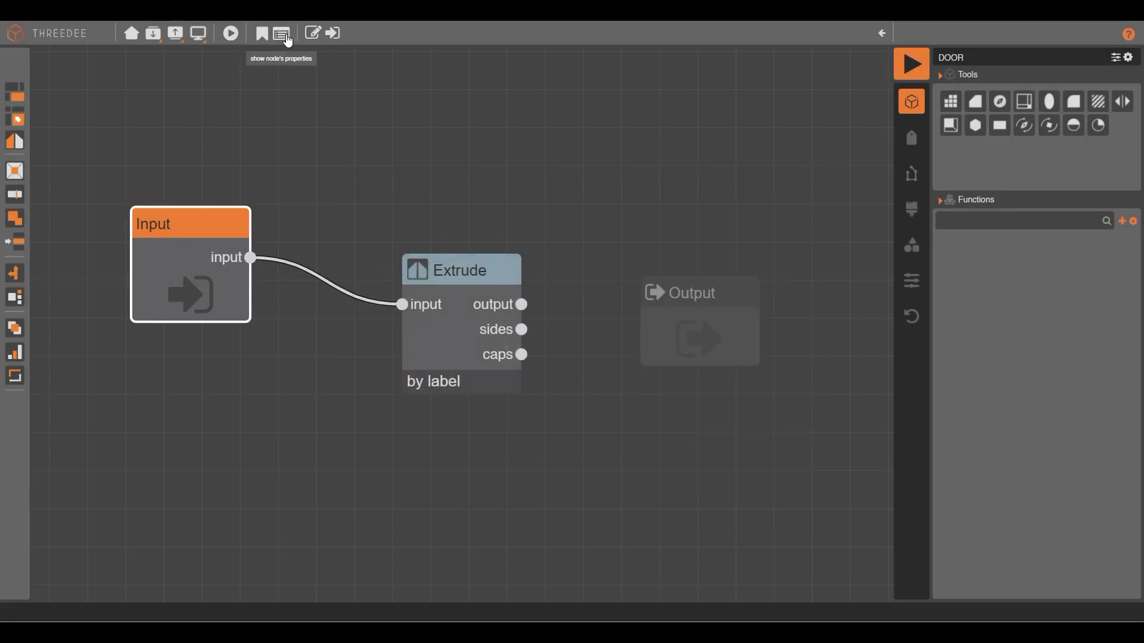
Add a segment-length binding to the Input node and assign it the variable A.
{"action": "left_click", "coordinate": [287, 38]}
{"action": "left_click", "coordinate": [662, 236]}
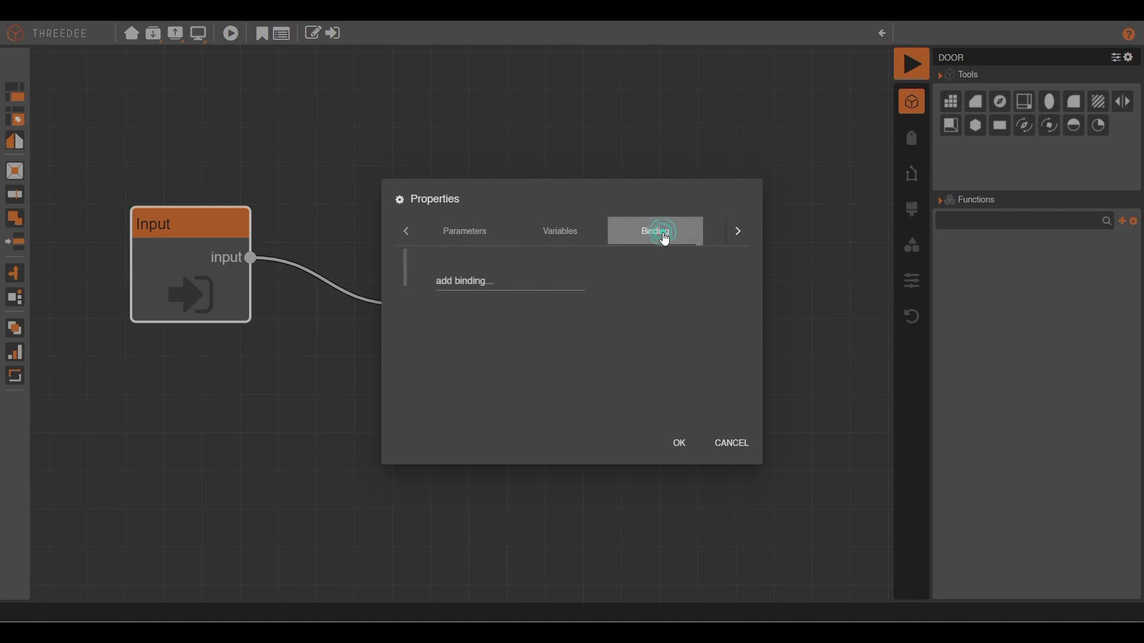
{"action": "left_click", "coordinate": [441, 284]}
{"action": "left_click", "coordinate": [475, 308]}
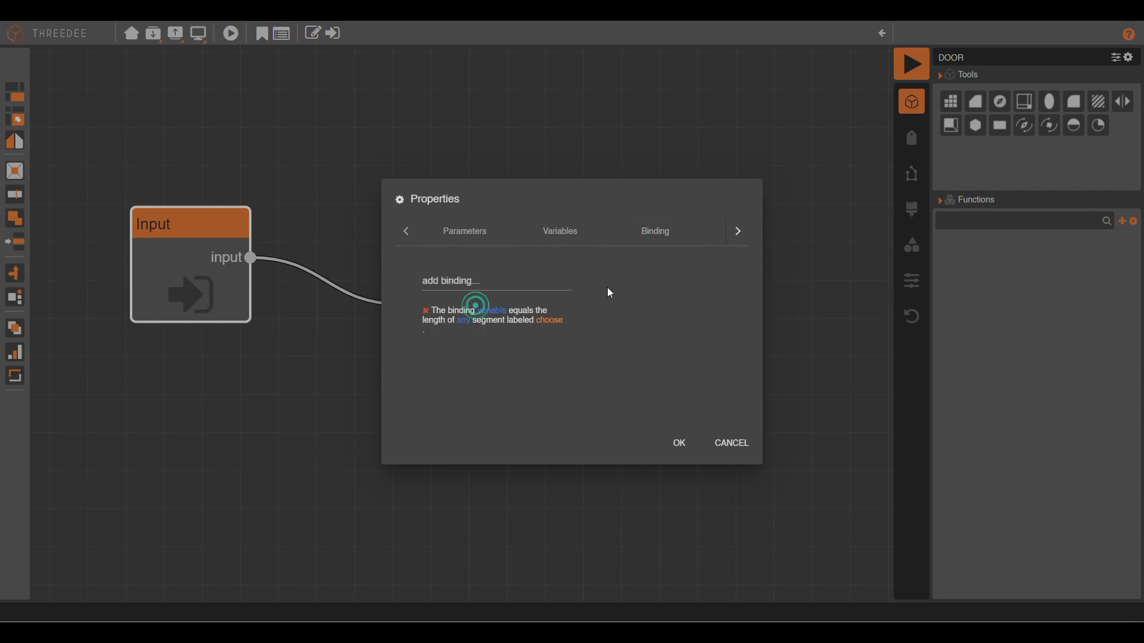
{"action": "left_click", "coordinate": [493, 310]}
{"action": "left_click", "coordinate": [555, 318]}
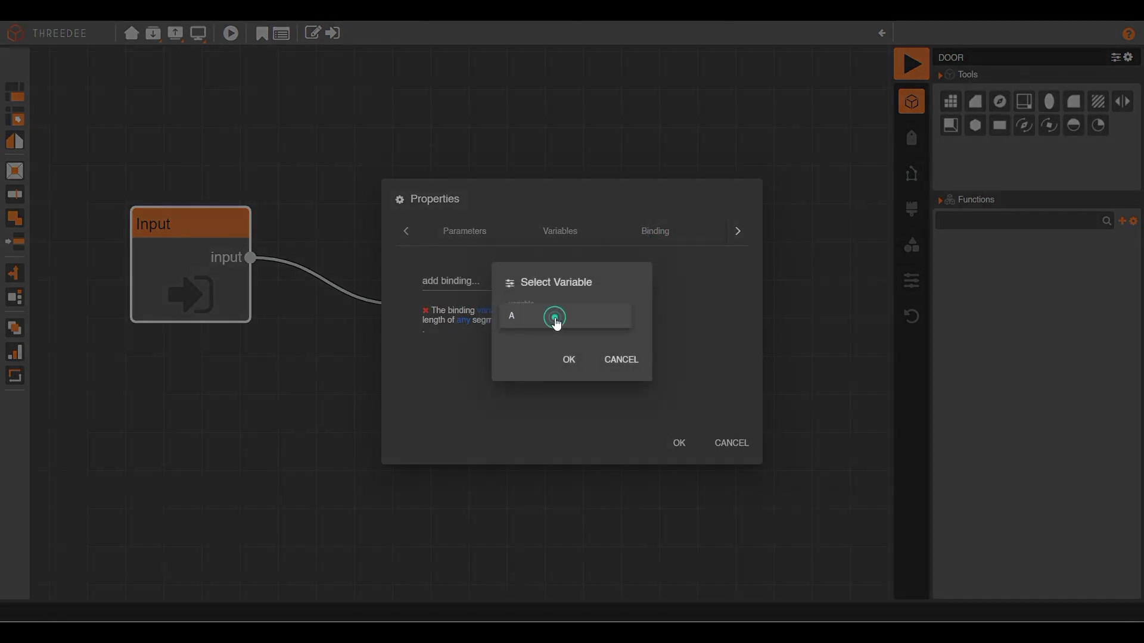
{"action": "left_click", "coordinate": [511, 316]}
{"action": "left_click", "coordinate": [576, 360]}
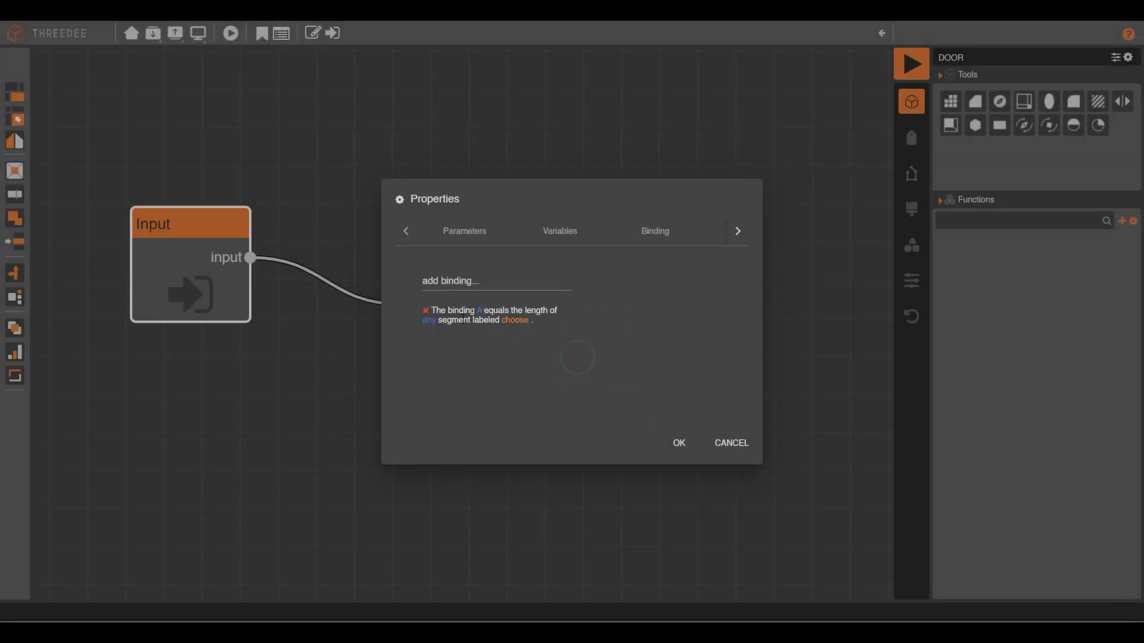
{"action": "left_click", "coordinate": [429, 321]}
{"action": "left_click", "coordinate": [562, 319]}
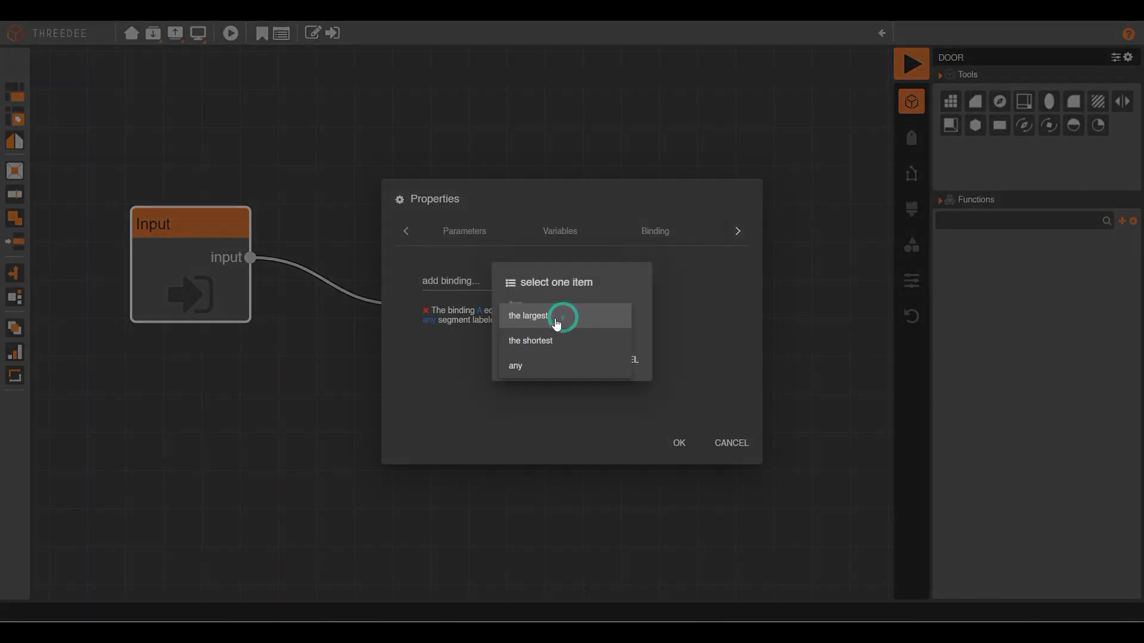
{"action": "left_click", "coordinate": [556, 321]}
{"action": "left_click", "coordinate": [411, 348]}
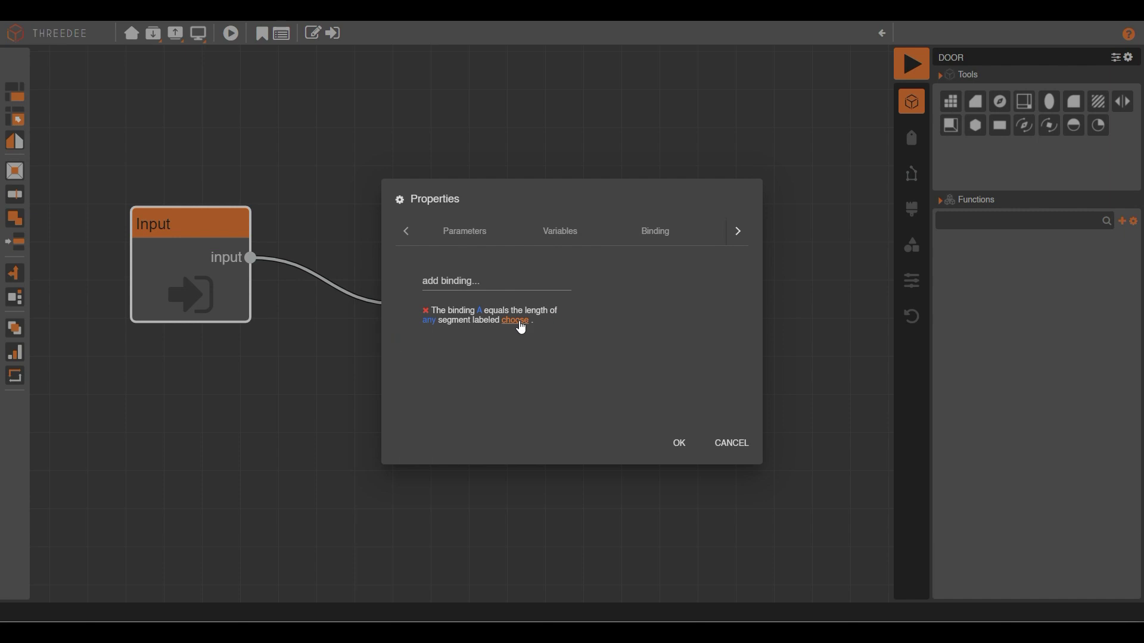
Set the Input node's binding to the largest segment labeled south and save the node's properties.
{"action": "left_click", "coordinate": [429, 320]}
{"action": "left_click", "coordinate": [539, 320]}
{"action": "left_click", "coordinate": [542, 321]}
{"action": "left_click", "coordinate": [575, 358]}
{"action": "left_click", "coordinate": [537, 322]}
{"action": "left_click", "coordinate": [554, 340]}
{"action": "left_click", "coordinate": [556, 424]}
{"action": "left_click", "coordinate": [693, 352]}
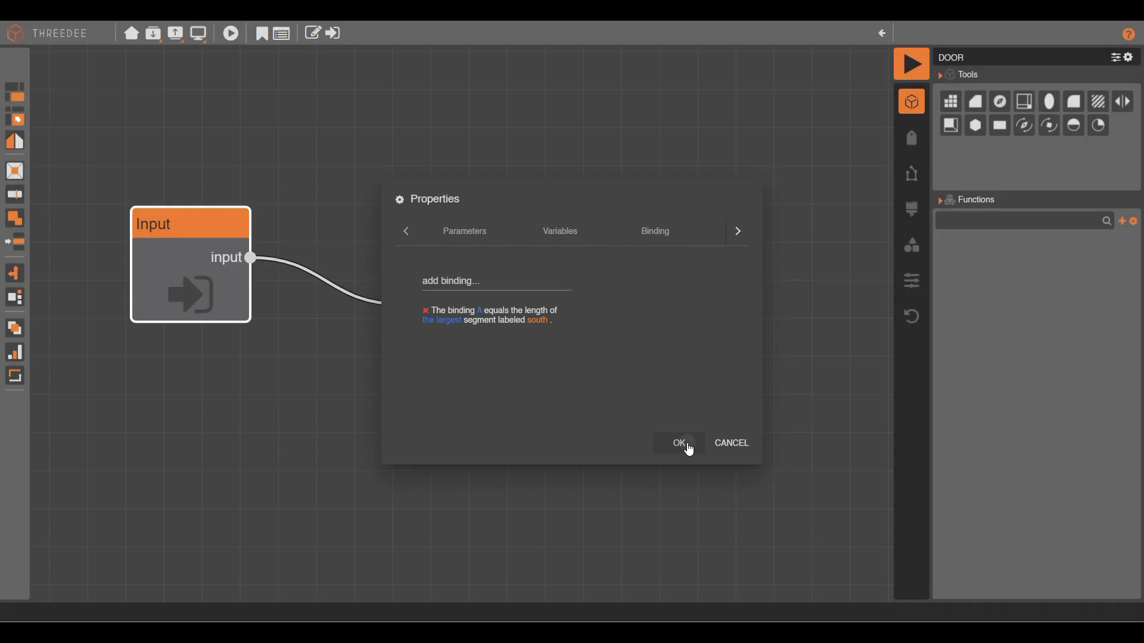
{"action": "left_click", "coordinate": [684, 446]}
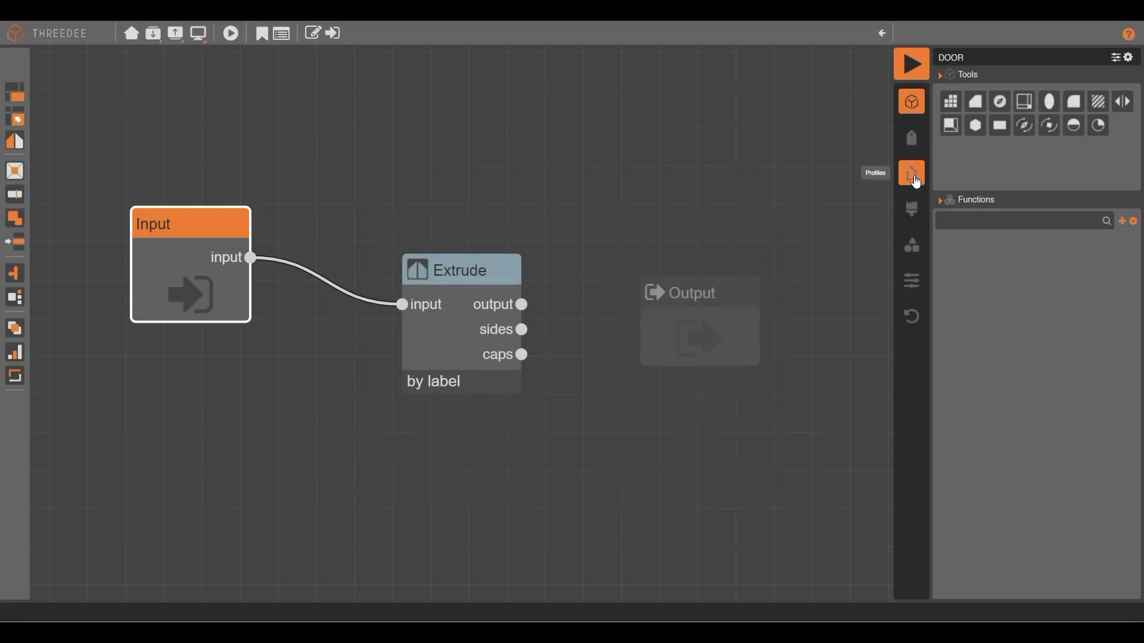
Create a new profile named DOOR inside the DOOR function.
{"action": "left_click", "coordinate": [913, 176]}
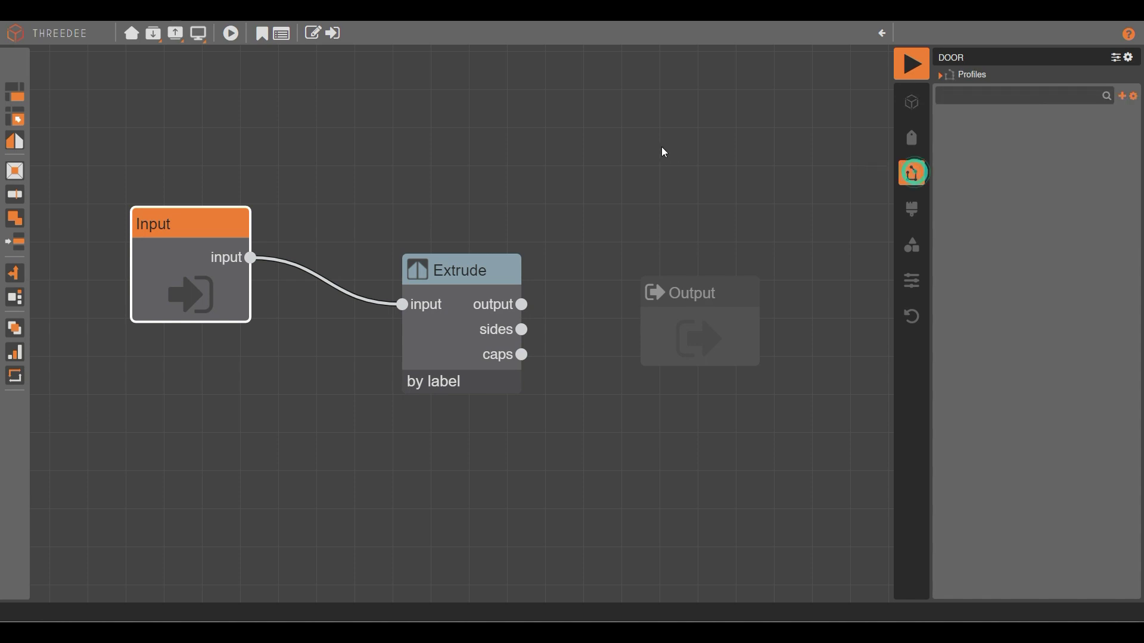
{"action": "left_click", "coordinate": [1122, 96]}
{"action": "type", "text": "DOOR"}
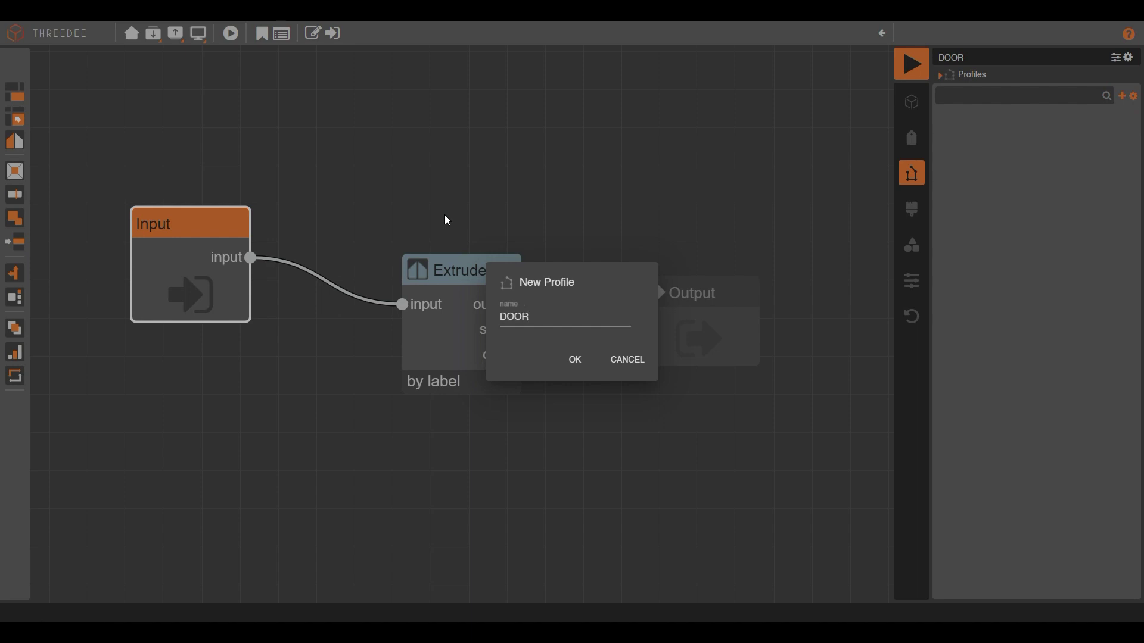
{"action": "left_click", "coordinate": [575, 360]}
Draw an open two-segment profile from the origin through about (-1.0, 1.0) to about (-2.4, 1.0) and finish it.
{"action": "scroll", "coordinate": [715, 250], "scroll_direction": "up", "scroll_amount": 1}
{"action": "scroll", "coordinate": [554, 324], "scroll_direction": "up", "scroll_amount": 1}
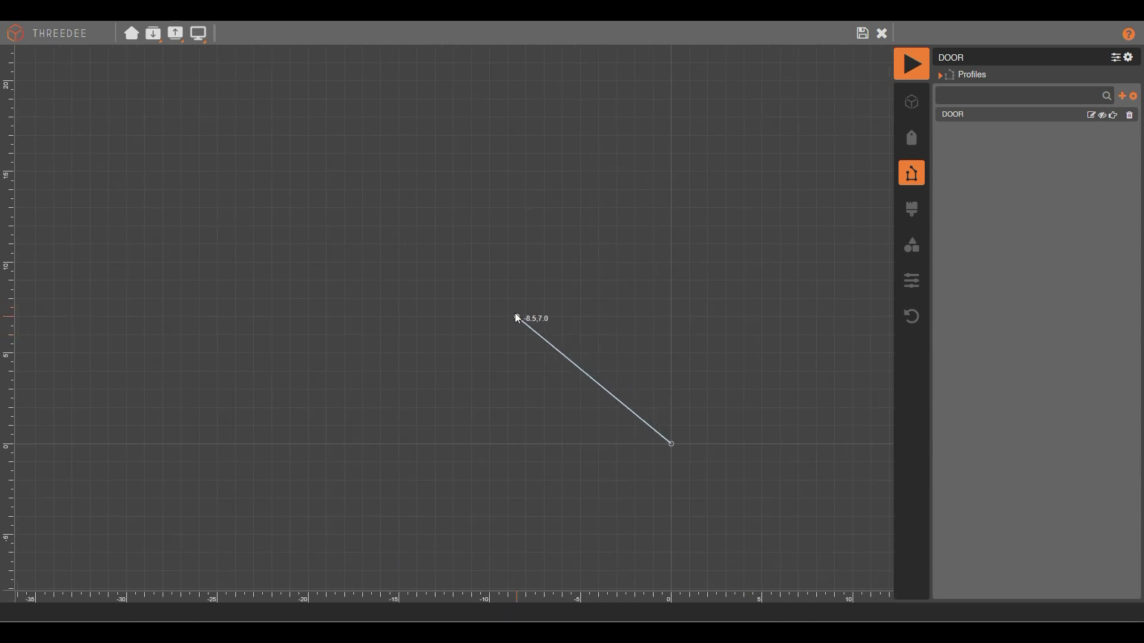
{"action": "scroll", "coordinate": [662, 449], "scroll_direction": "up", "scroll_amount": 4}
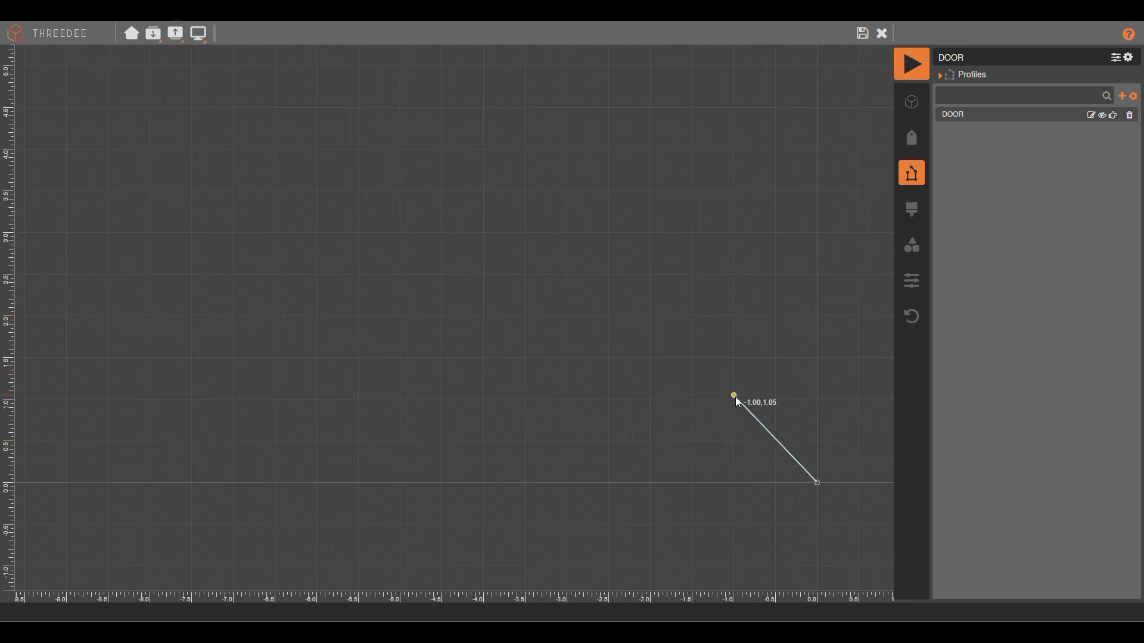
{"action": "left_click", "coordinate": [733, 400]}
{"action": "left_click", "coordinate": [616, 398]}
{"action": "right_click", "coordinate": [581, 262]}
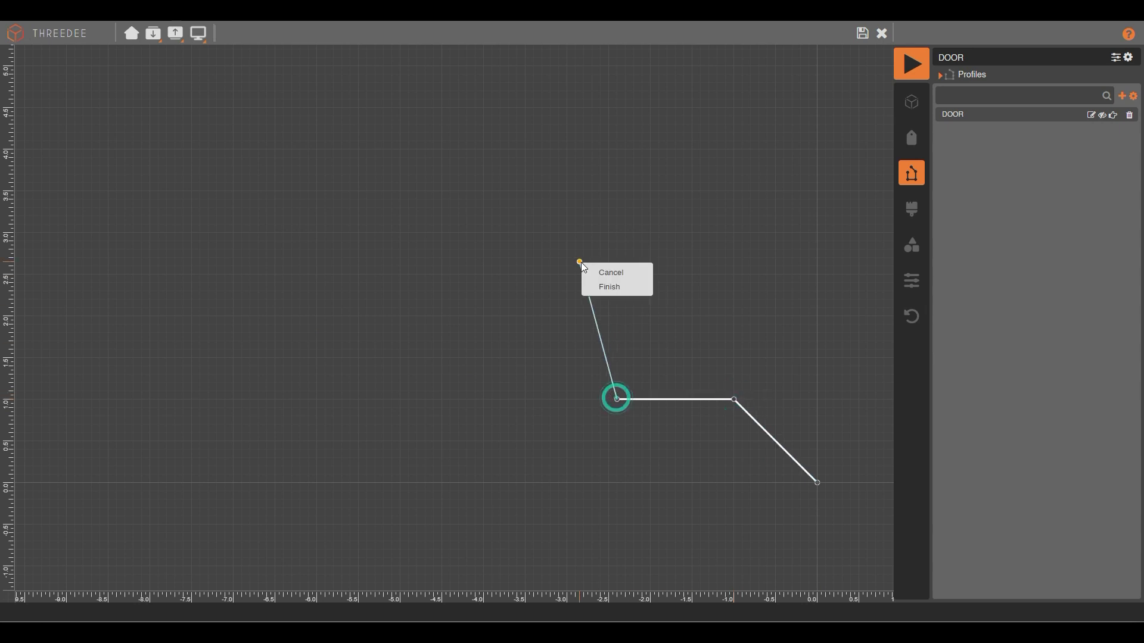
{"action": "left_click", "coordinate": [638, 287]}
Set the length of the profile's diagonal segment to variable A and save the profile.
{"action": "left_click", "coordinate": [783, 449]}
{"action": "left_click_drag", "start_coordinate": [761, 281], "coordinate": [539, 196]}
{"action": "scroll", "coordinate": [701, 317], "scroll_direction": "up", "scroll_amount": 3}
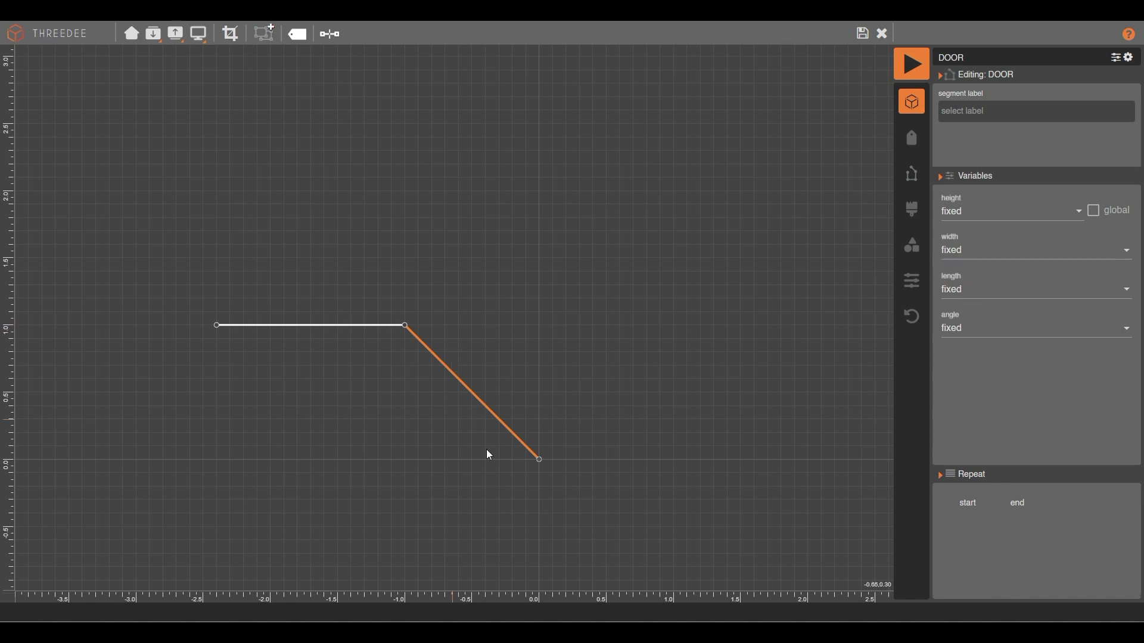
{"action": "left_click", "coordinate": [970, 289]}
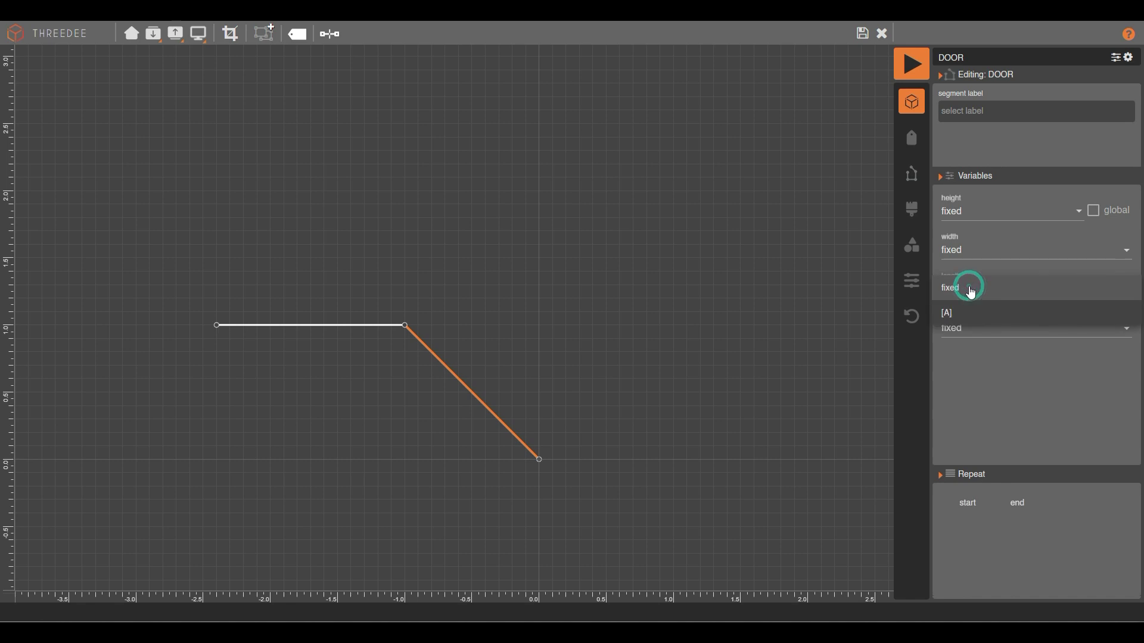
{"action": "left_click", "coordinate": [969, 308]}
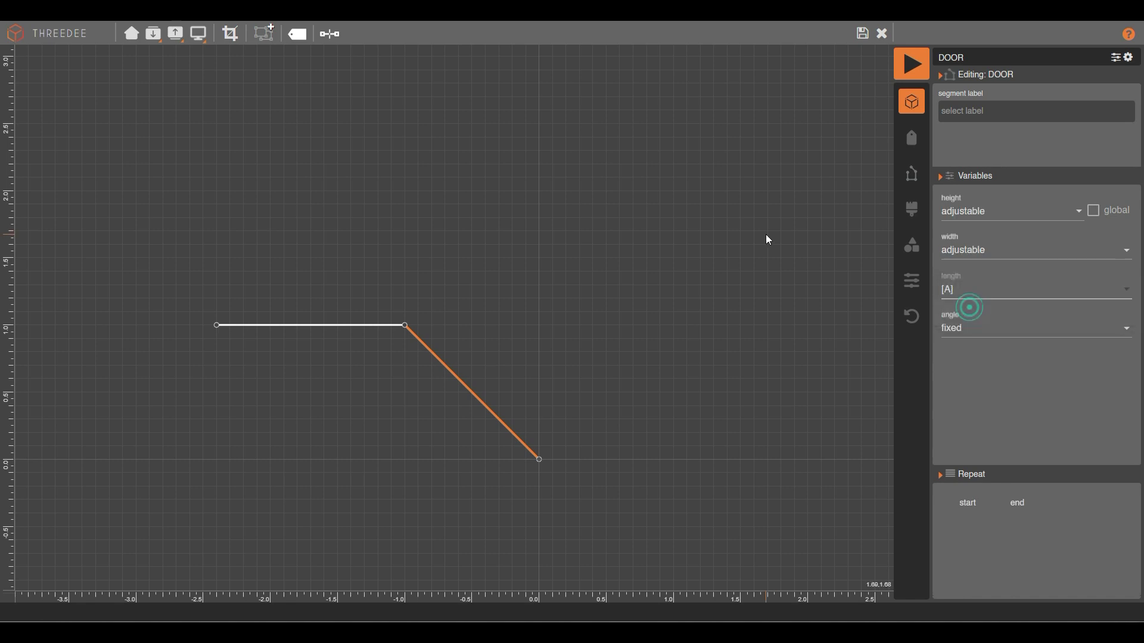
{"action": "left_click", "coordinate": [862, 33]}
Add a second variable named ANGLE to the DOOR function.
{"action": "left_click", "coordinate": [388, 111]}
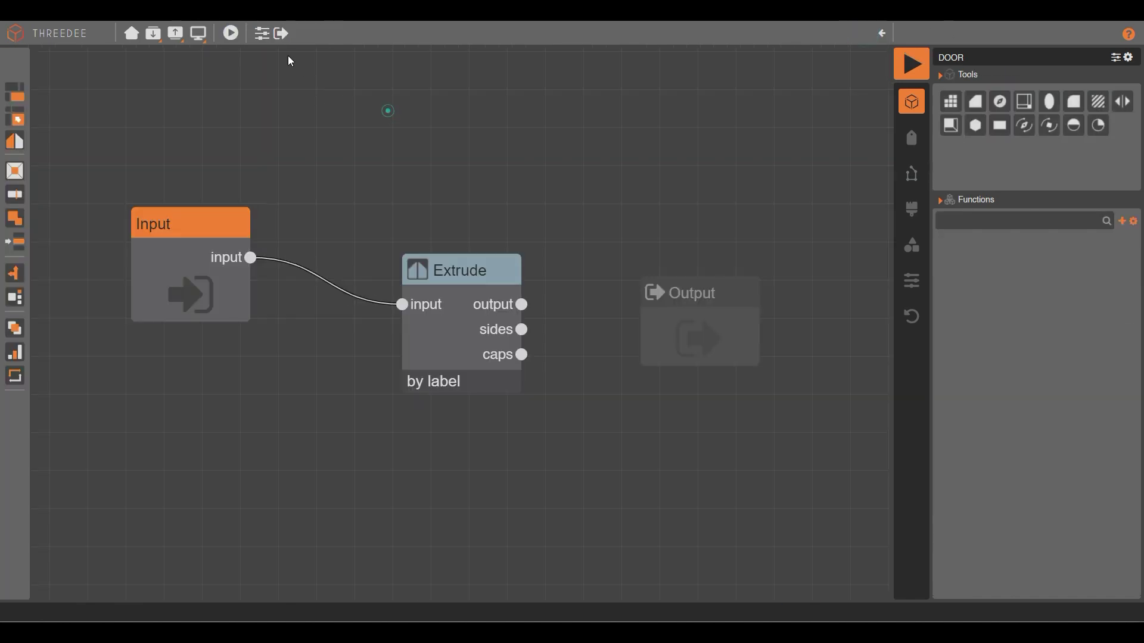
{"action": "left_click", "coordinate": [264, 34]}
{"action": "left_click", "coordinate": [439, 284]}
{"action": "type", "text": "ANGLE"}
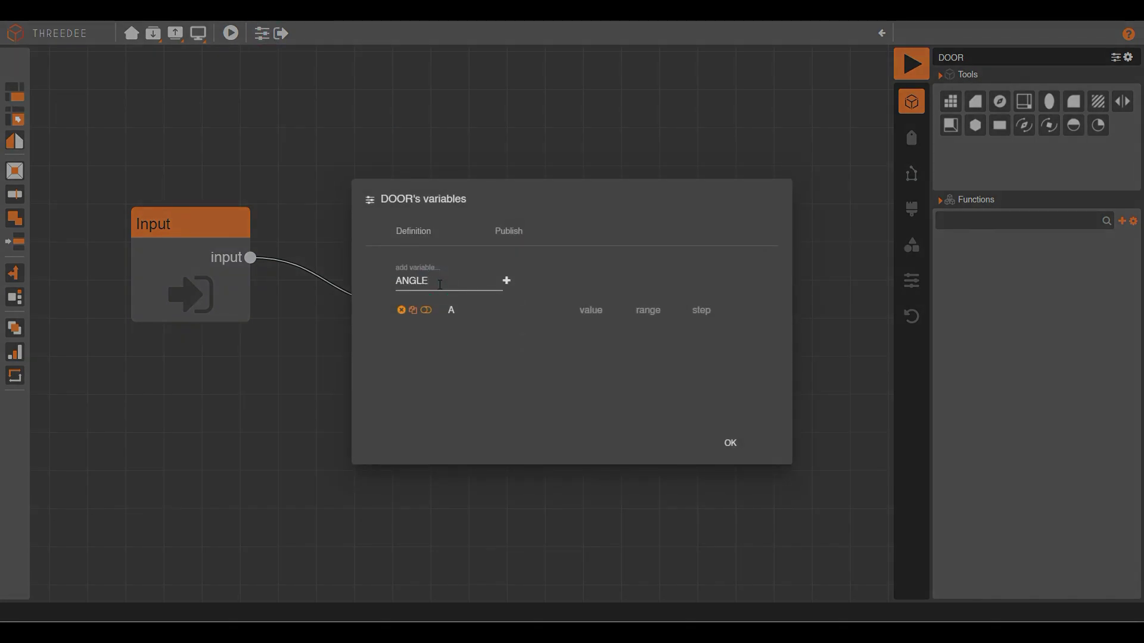
{"action": "left_click", "coordinate": [507, 280]}
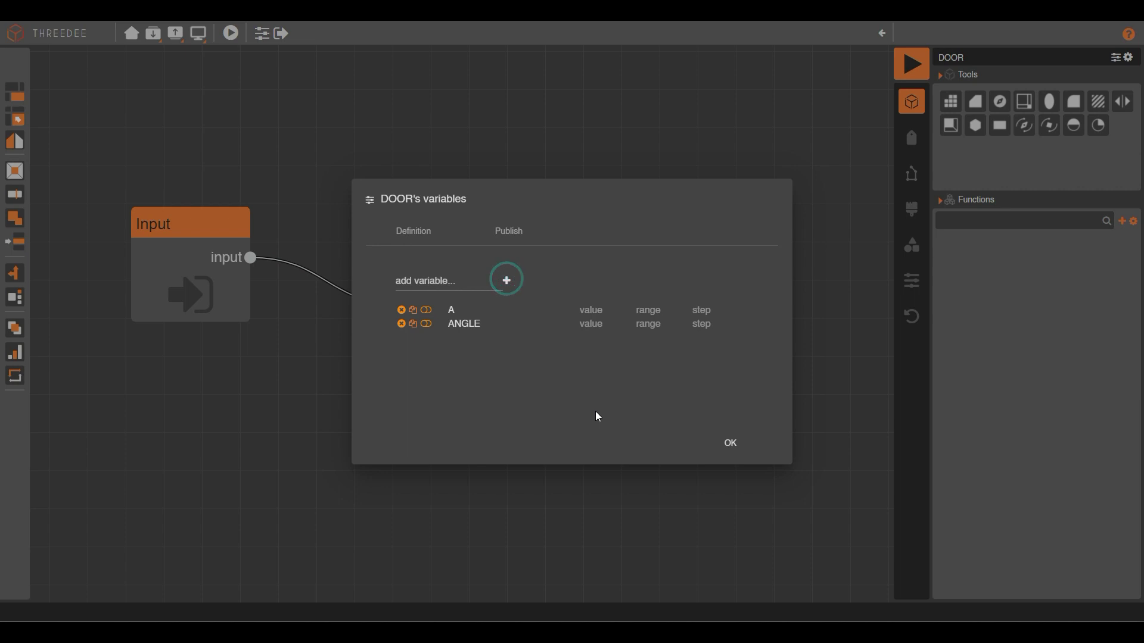
{"action": "left_click", "coordinate": [731, 445]}
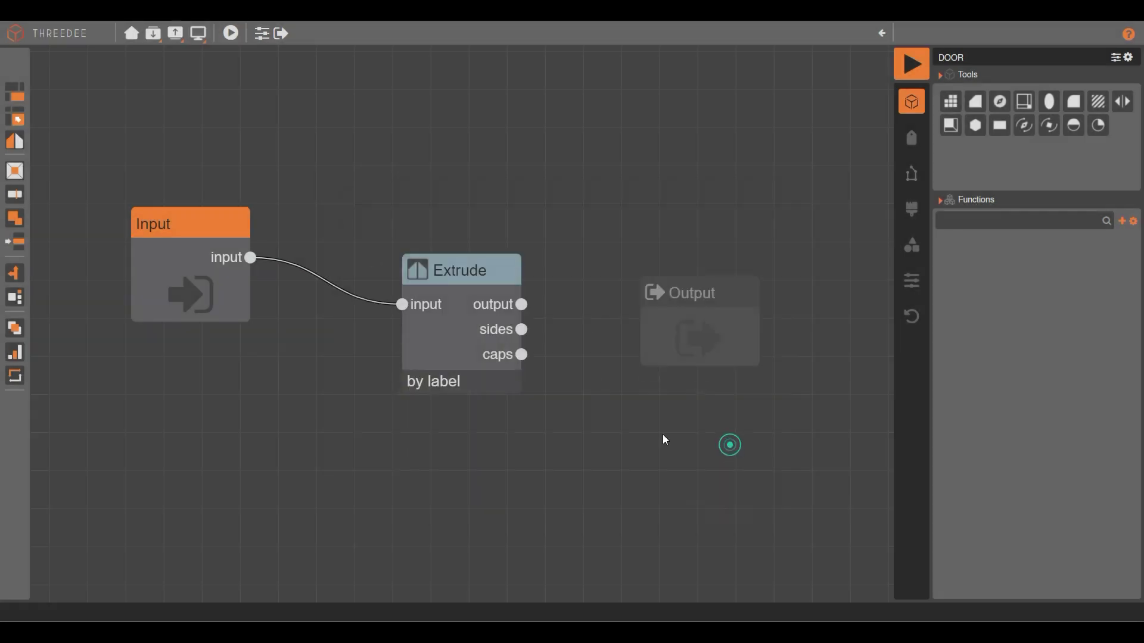
Reopen the DOOR profile for editing and set the diagonal segment's angle to the ANGLE variable.
{"action": "left_click", "coordinate": [911, 173]}
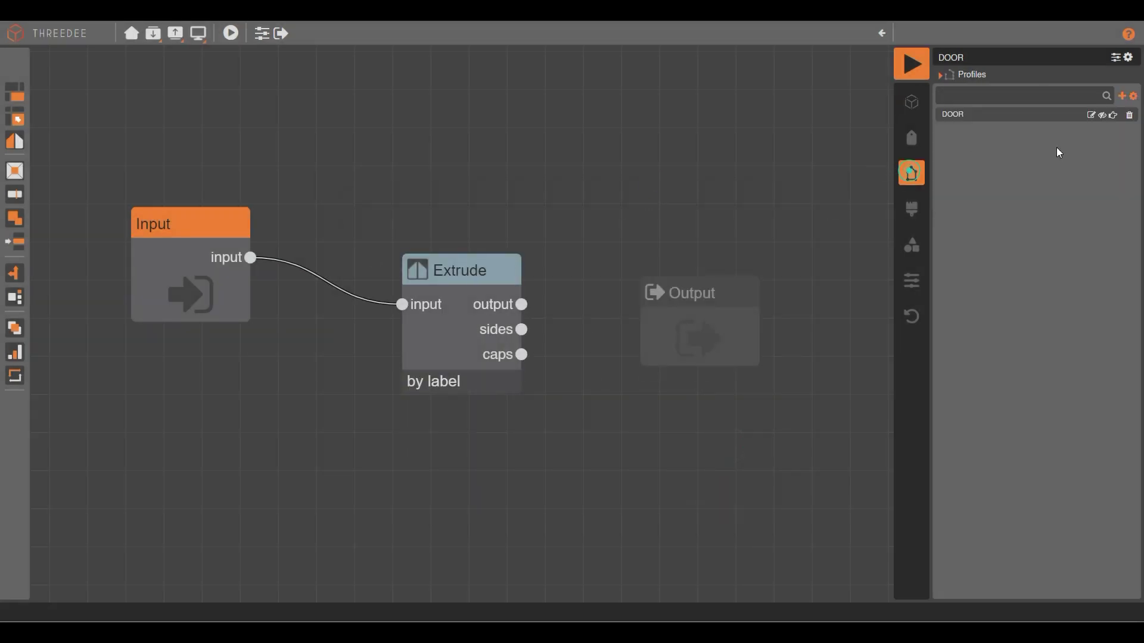
{"action": "left_click", "coordinate": [1092, 116]}
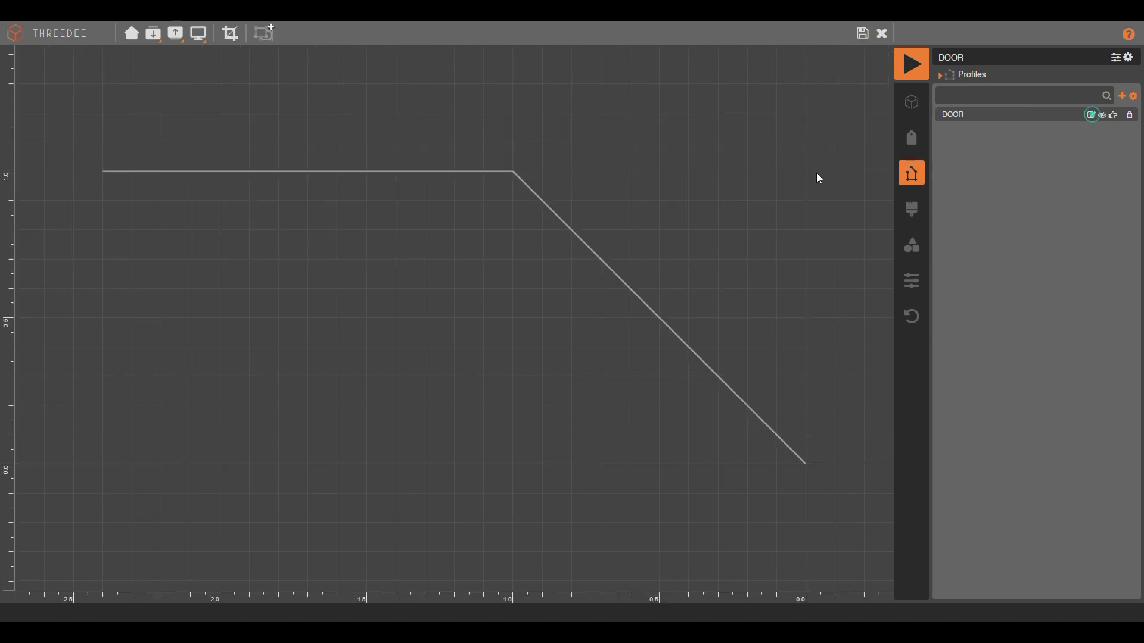
{"action": "left_click", "coordinate": [699, 355]}
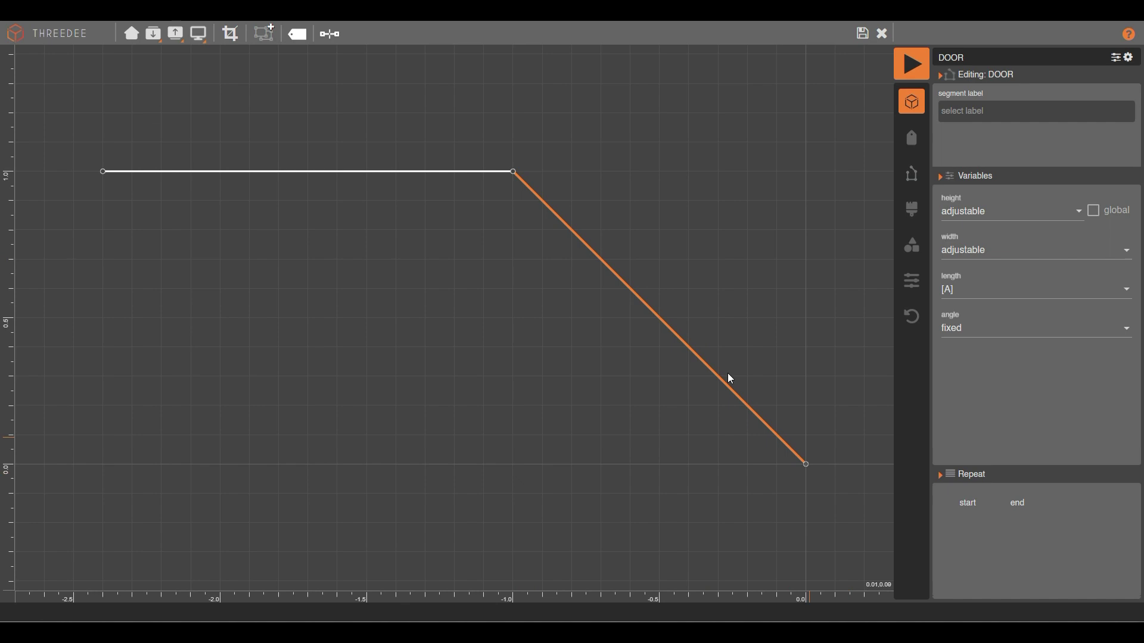
{"action": "left_click", "coordinate": [977, 329]}
{"action": "left_click", "coordinate": [970, 401]}
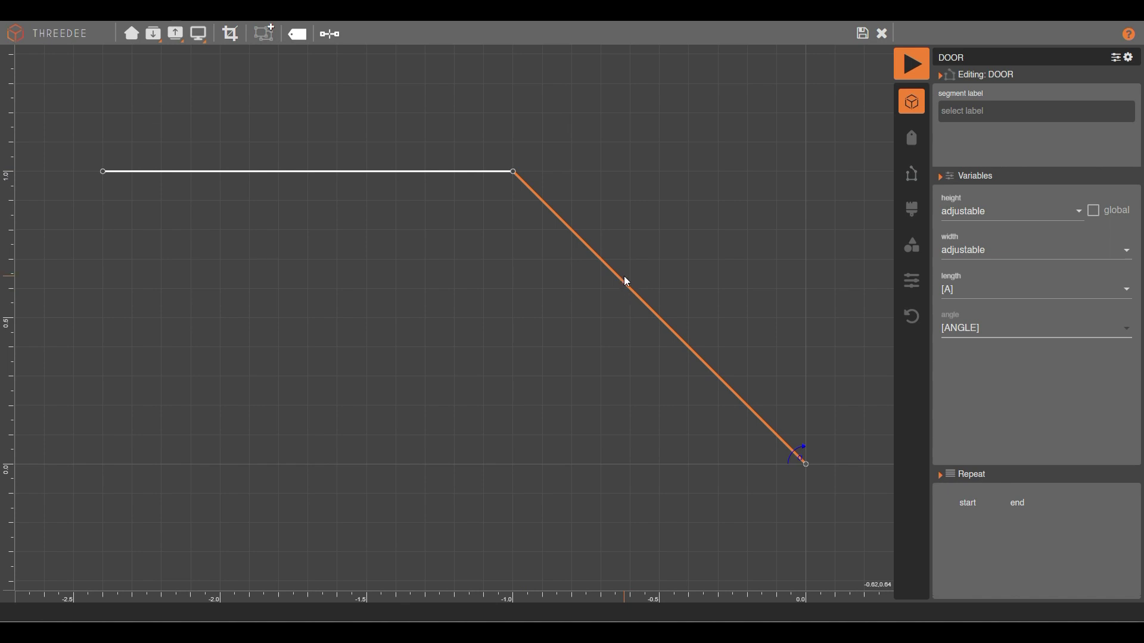
{"action": "left_click", "coordinate": [667, 328]}
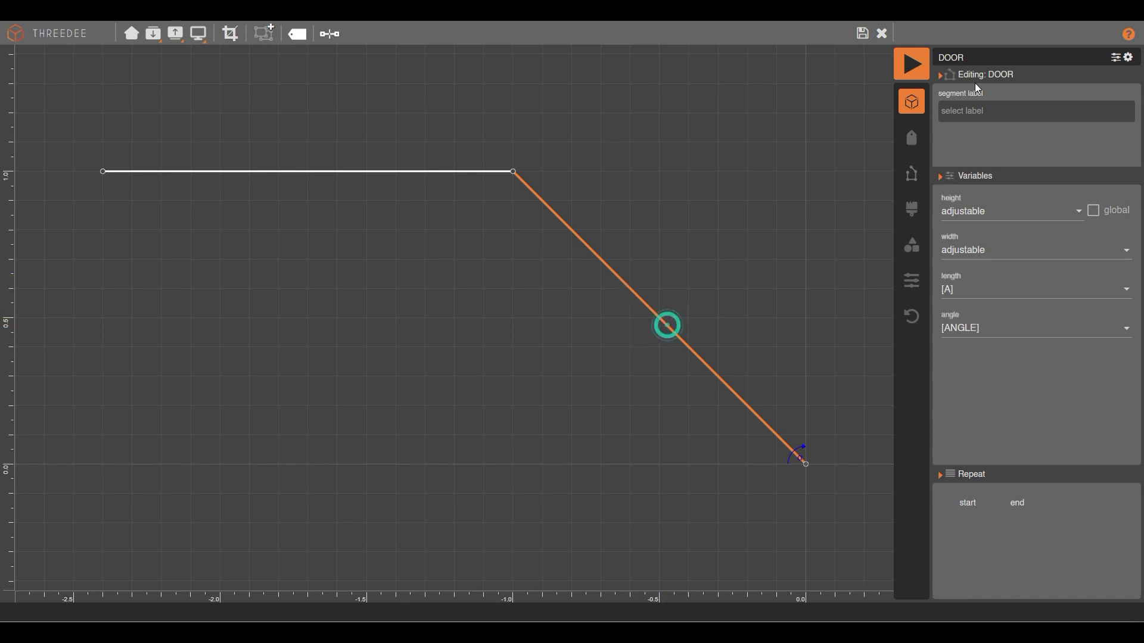
{"action": "left_click", "coordinate": [961, 109]}
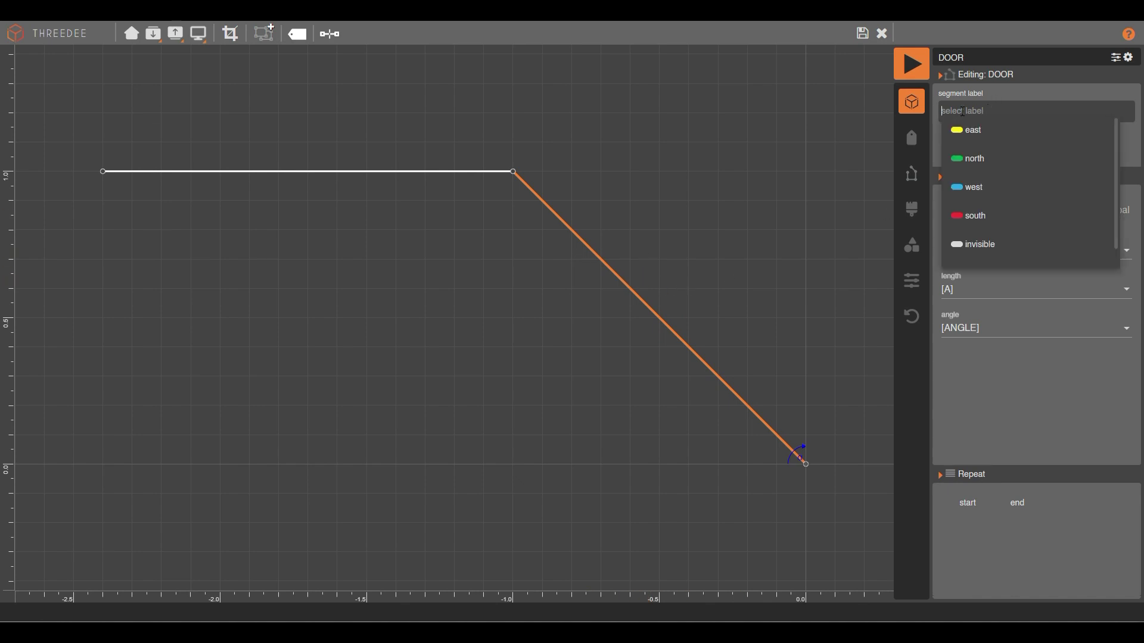
{"action": "left_click", "coordinate": [733, 127]}
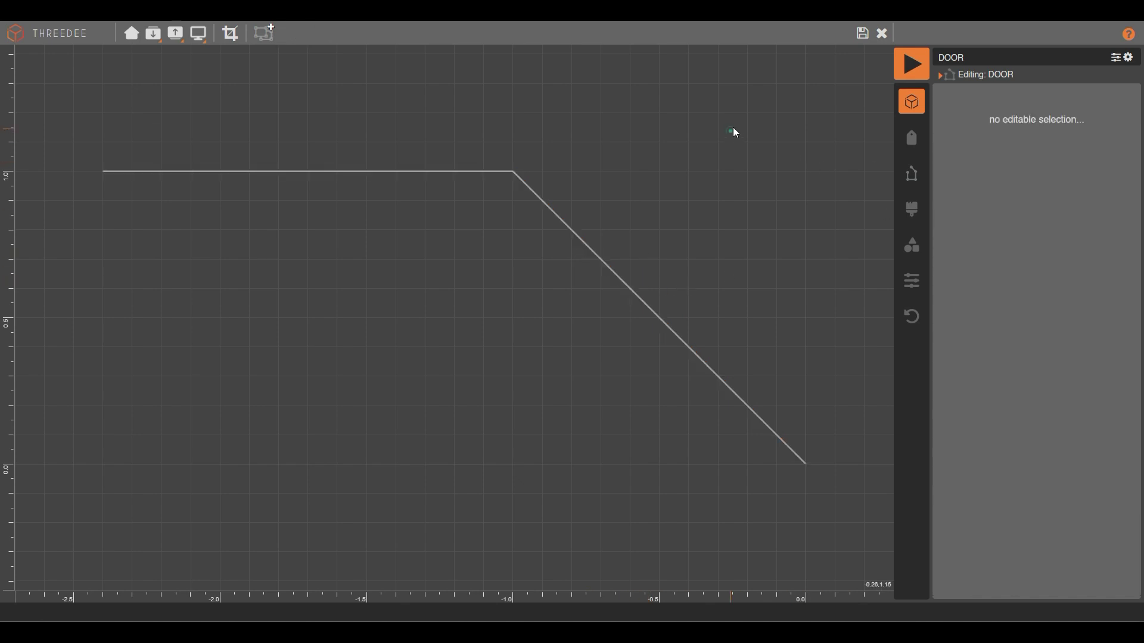
Create a new label named 1 with the default orange color and assign it to the profile's diagonal segment.
{"action": "left_click", "coordinate": [909, 141]}
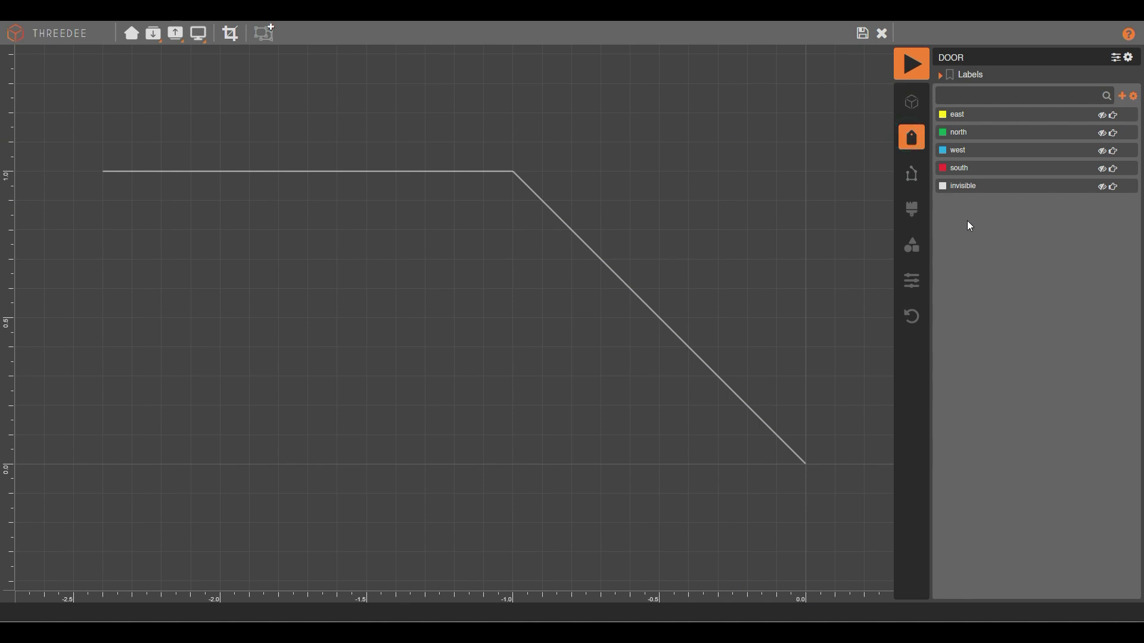
{"action": "left_click", "coordinate": [1121, 95]}
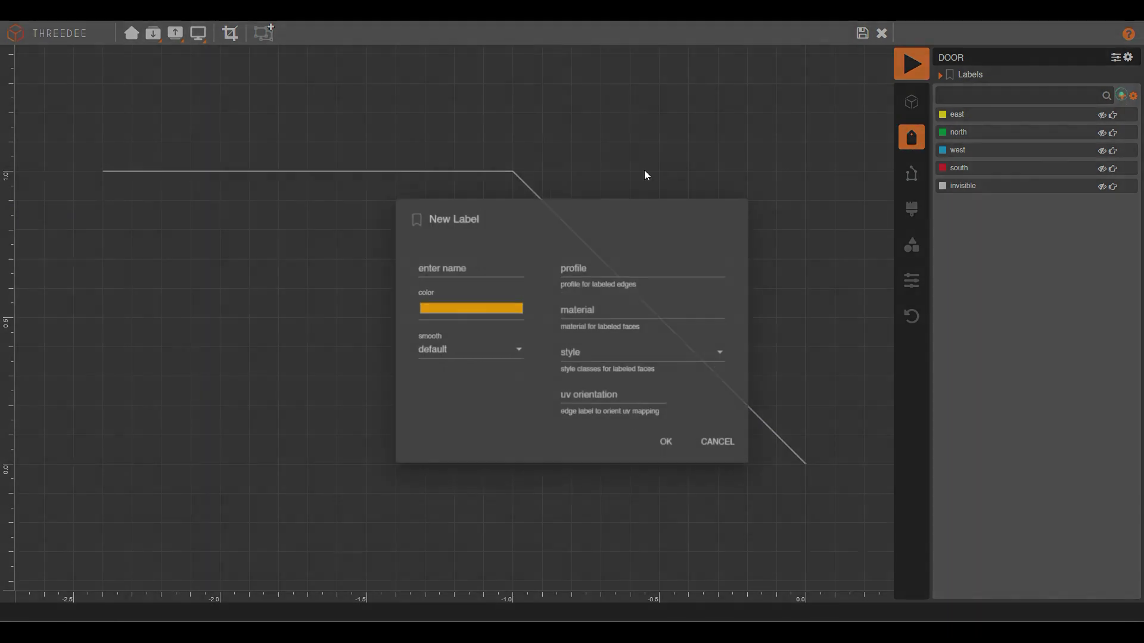
{"action": "type", "text": "1"}
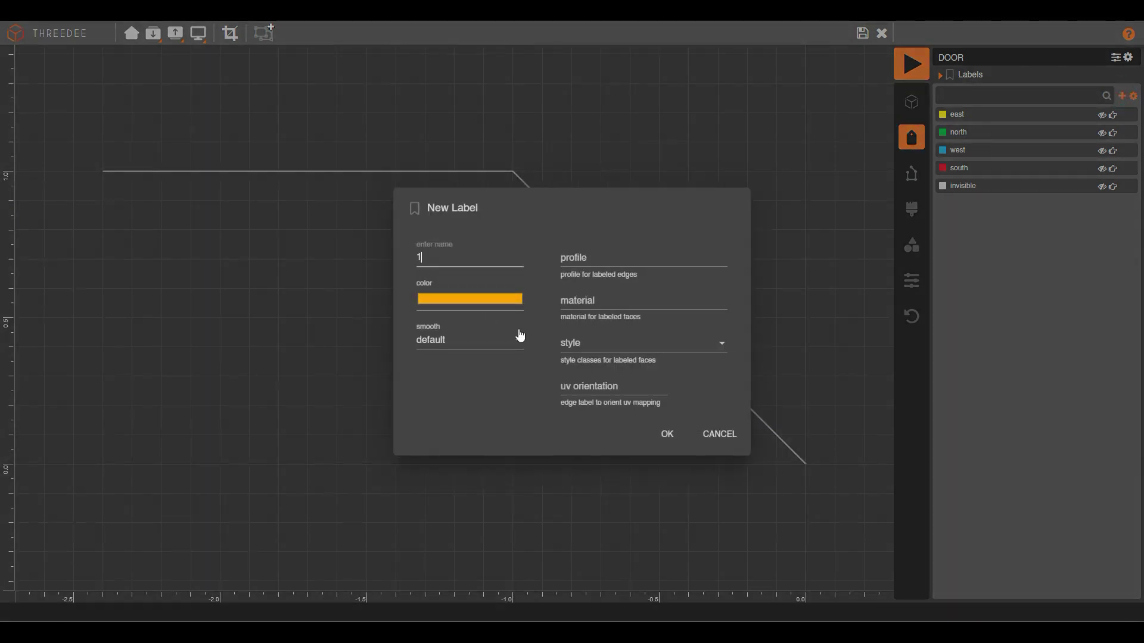
{"action": "left_click", "coordinate": [670, 439]}
{"action": "left_click", "coordinate": [670, 325]}
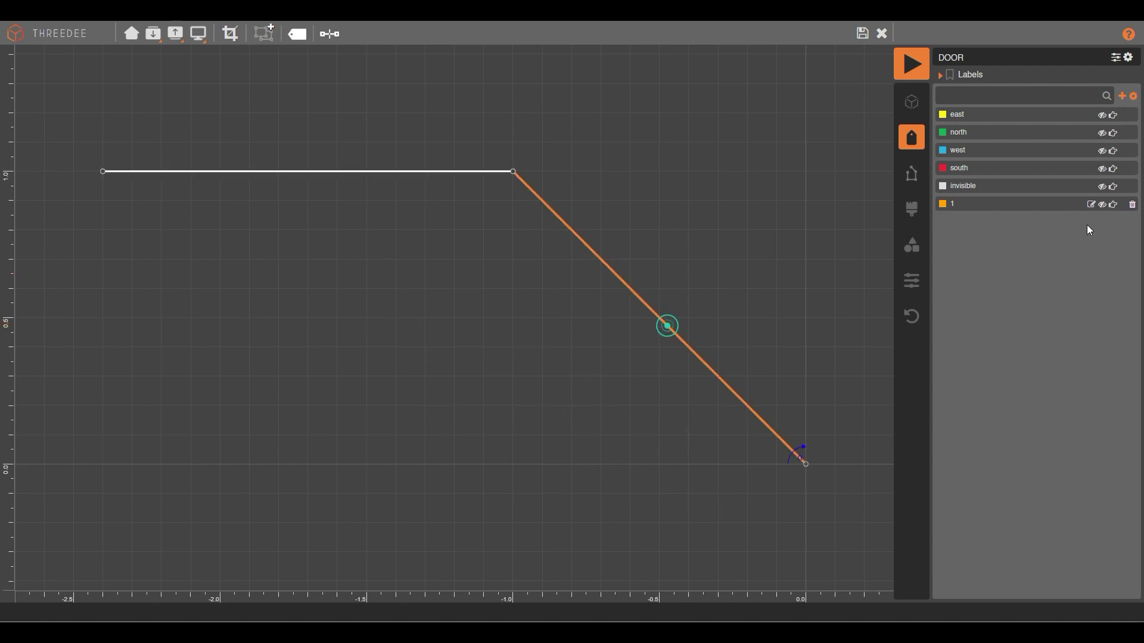
{"action": "left_click", "coordinate": [685, 177]}
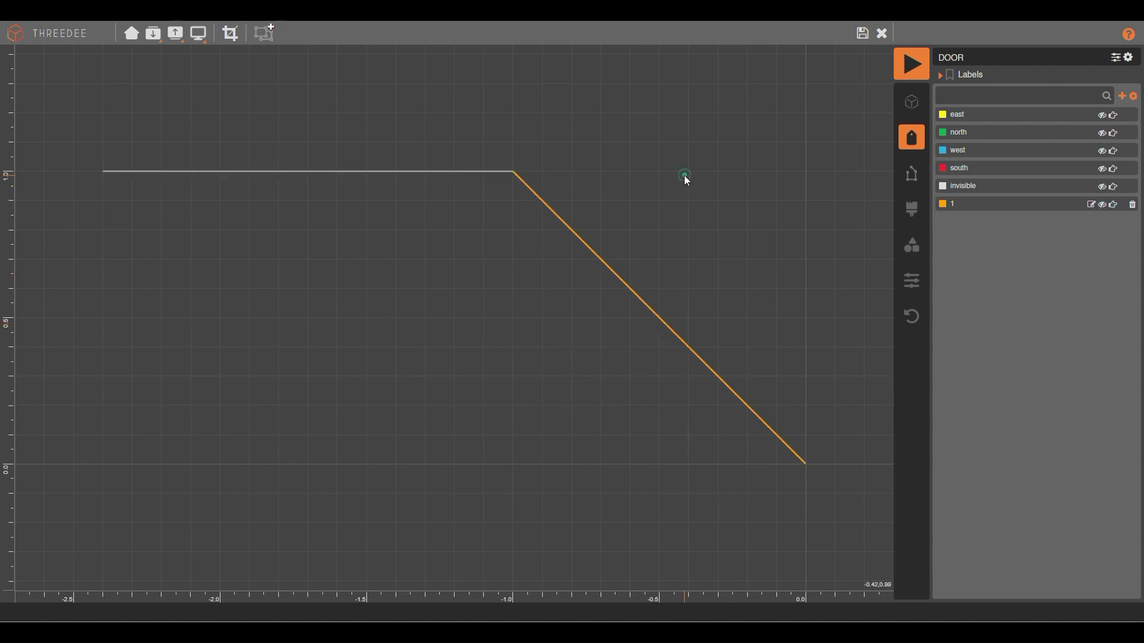
Save the DOOR profile and spread the Extrude and Output nodes apart in the function's graph.
{"action": "left_click", "coordinate": [862, 33]}
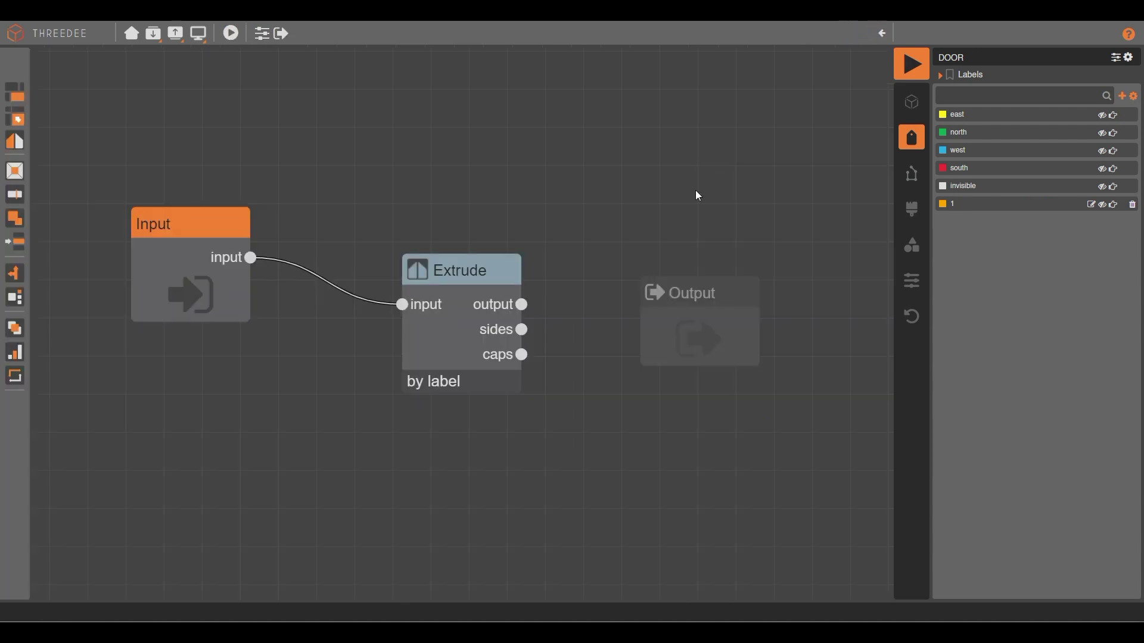
{"action": "left_click_drag", "start_coordinate": [436, 274], "coordinate": [415, 325]}
{"action": "left_click_drag", "start_coordinate": [692, 315], "coordinate": [732, 375]}
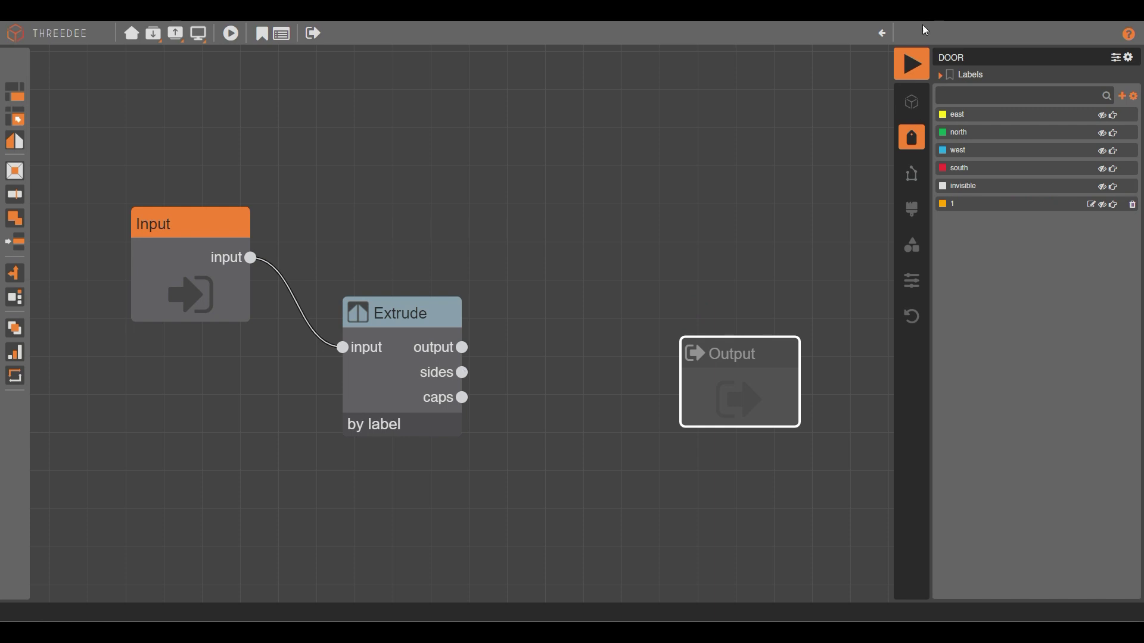
Attach a Select node to the Extrude node's sides output and make it select by label 1.
{"action": "left_click_drag", "start_coordinate": [463, 373], "coordinate": [527, 230]}
{"action": "left_click", "coordinate": [572, 278]}
{"action": "left_click", "coordinate": [572, 277]}
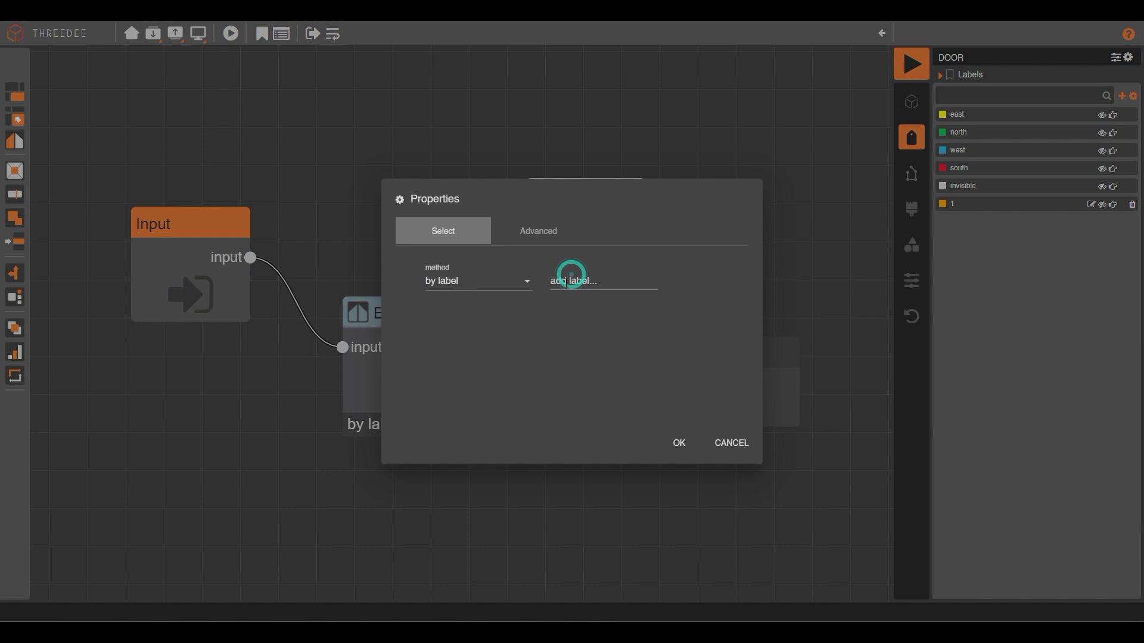
{"action": "left_click", "coordinate": [572, 276]}
{"action": "type", "text": "1"}
{"action": "left_click", "coordinate": [586, 304]}
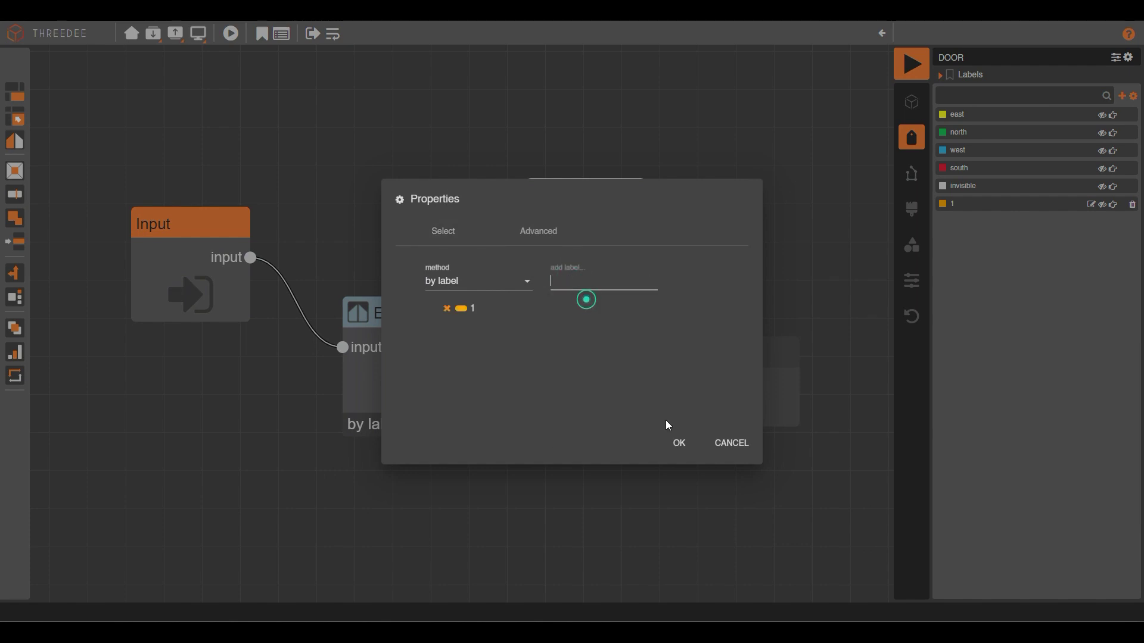
{"action": "left_click", "coordinate": [677, 442]}
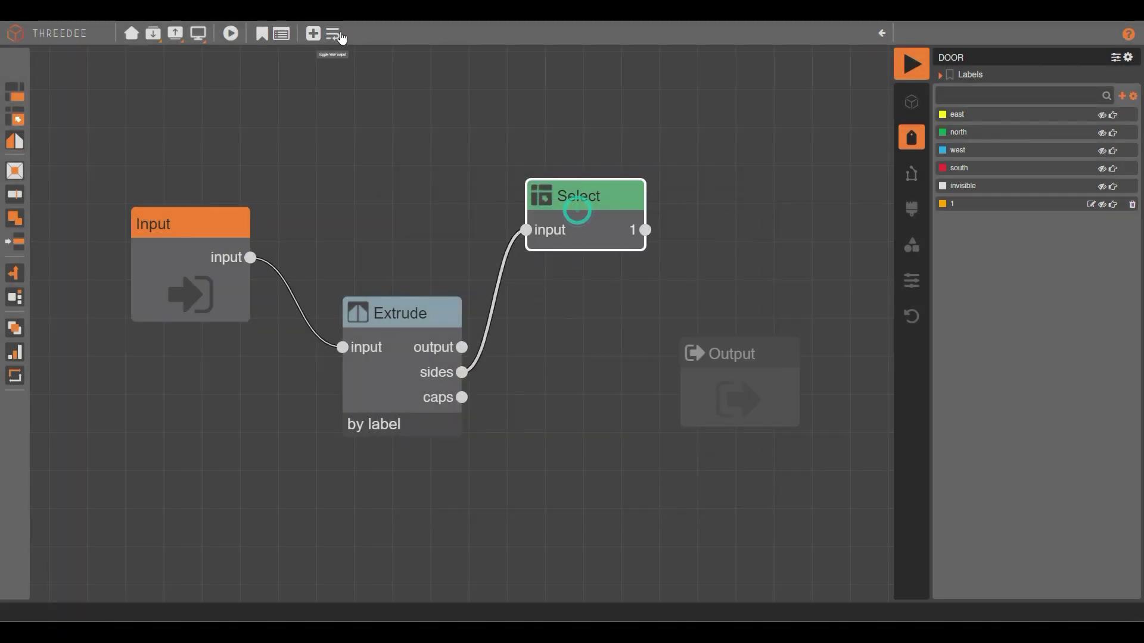
Enable the Select node's else output and feed it and the Extrude's caps into a Rename node converting all faces to invisible.
{"action": "left_click_drag", "start_coordinate": [647, 257], "coordinate": [752, 138]}
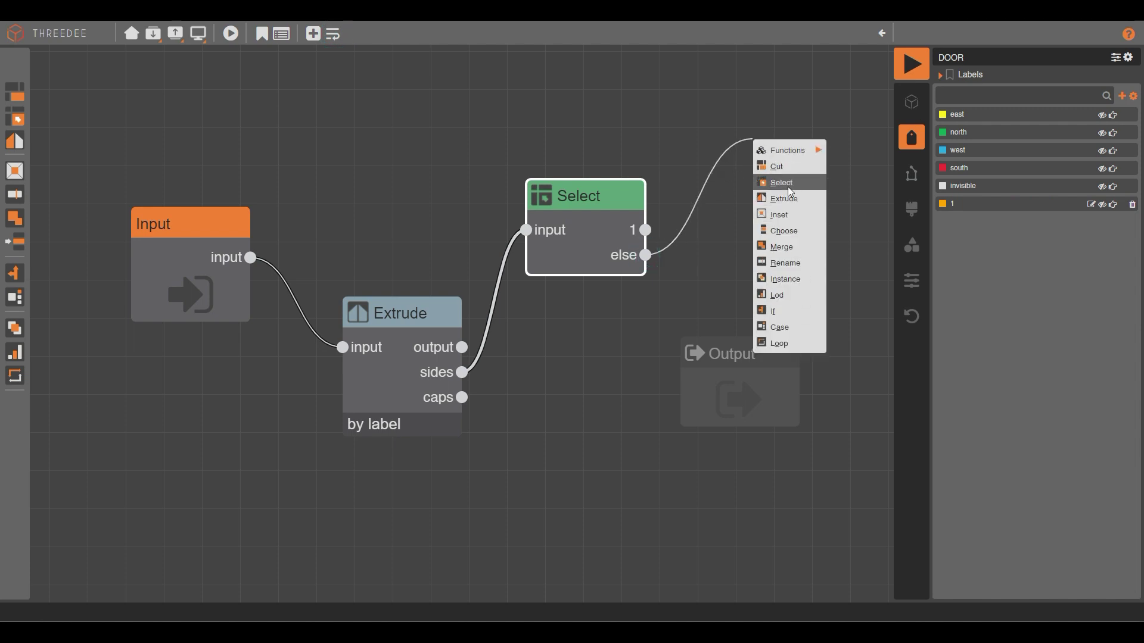
{"action": "left_click", "coordinate": [799, 260]}
{"action": "left_click", "coordinate": [473, 319]}
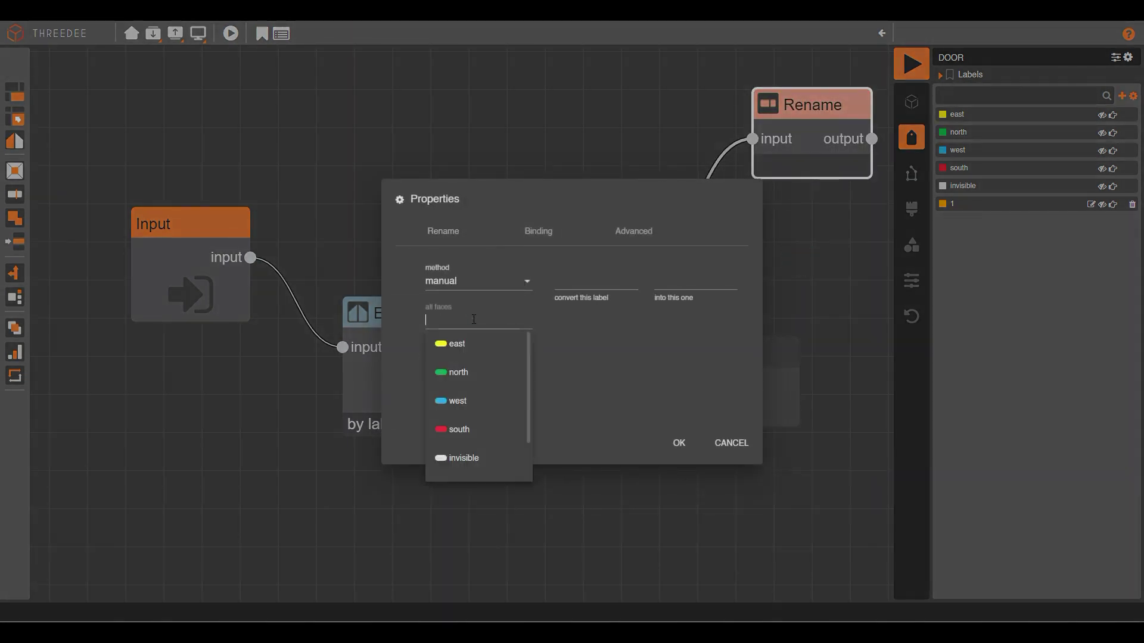
{"action": "left_click", "coordinate": [473, 460]}
{"action": "left_click", "coordinate": [681, 444]}
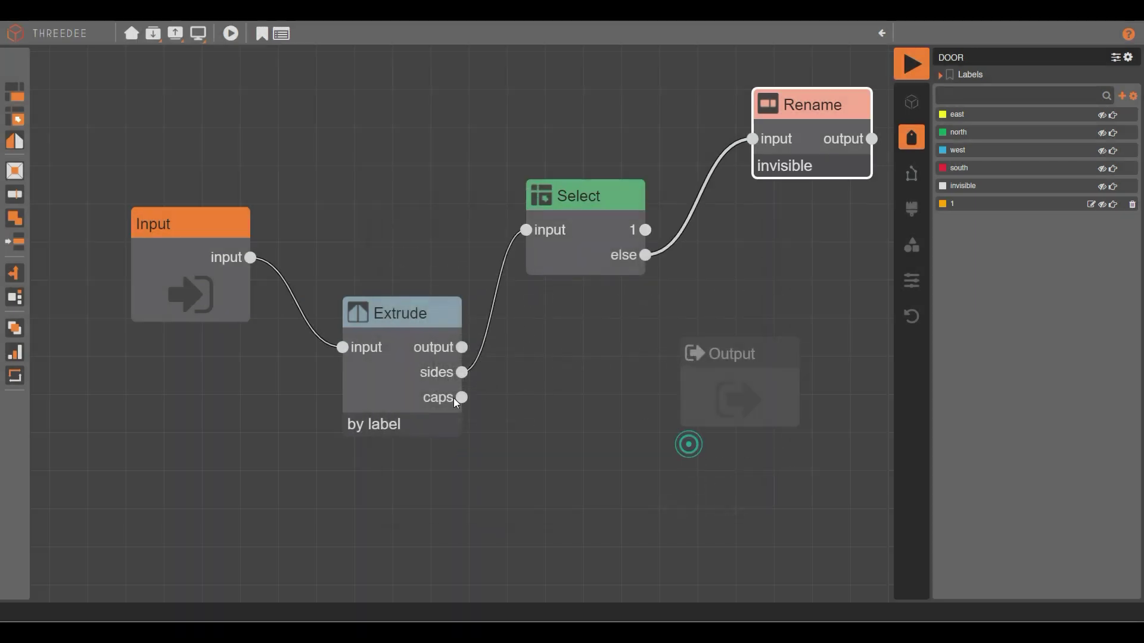
{"action": "left_click_drag", "start_coordinate": [462, 398], "coordinate": [754, 138]}
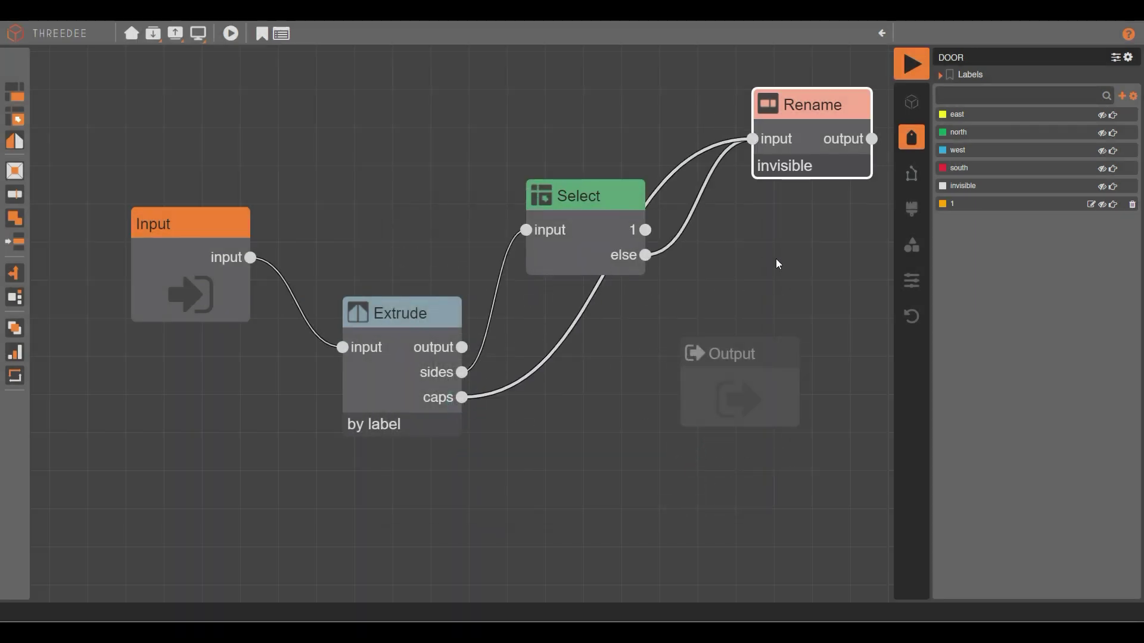
Rearrange the graph by moving the Select node level with Rename and the Output node further out.
{"action": "left_click_drag", "start_coordinate": [585, 247], "coordinate": [564, 162]}
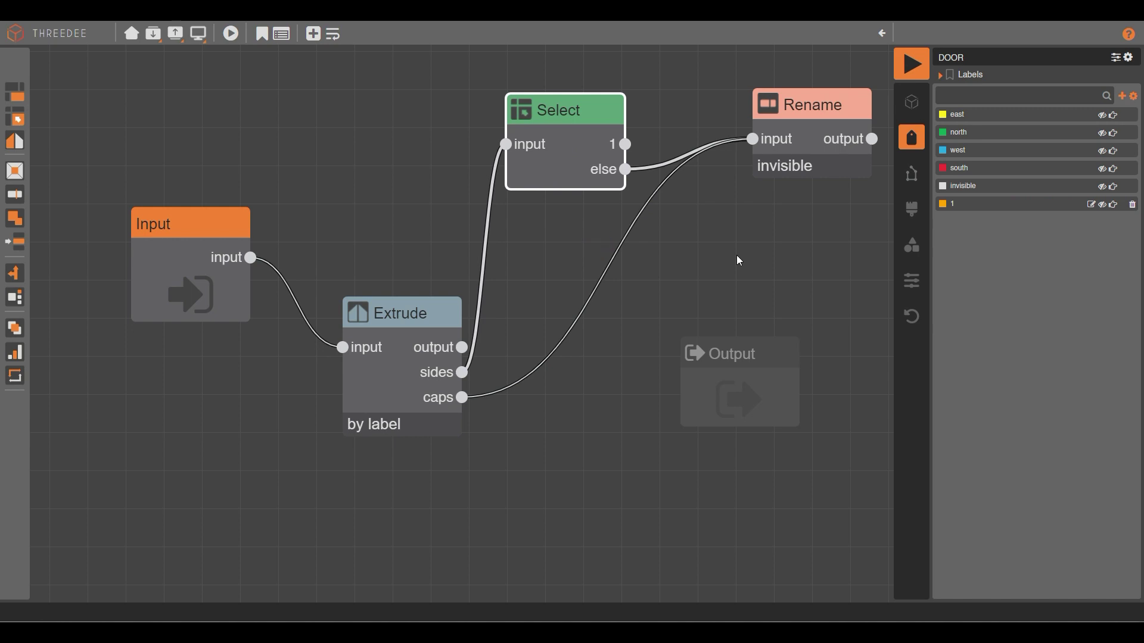
{"action": "left_click_drag", "start_coordinate": [732, 374], "coordinate": [796, 315]}
{"action": "scroll", "coordinate": [655, 292], "scroll_direction": "right", "scroll_amount": 5}
{"action": "left_click", "coordinate": [581, 317]}
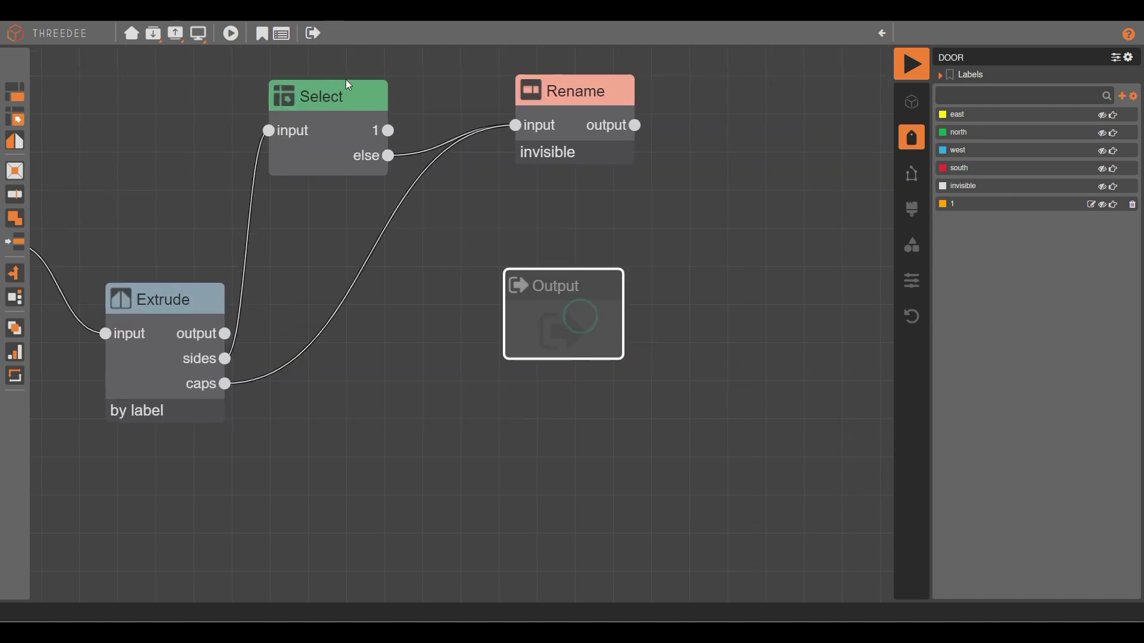
{"action": "left_click_drag", "start_coordinate": [585, 300], "coordinate": [673, 360]}
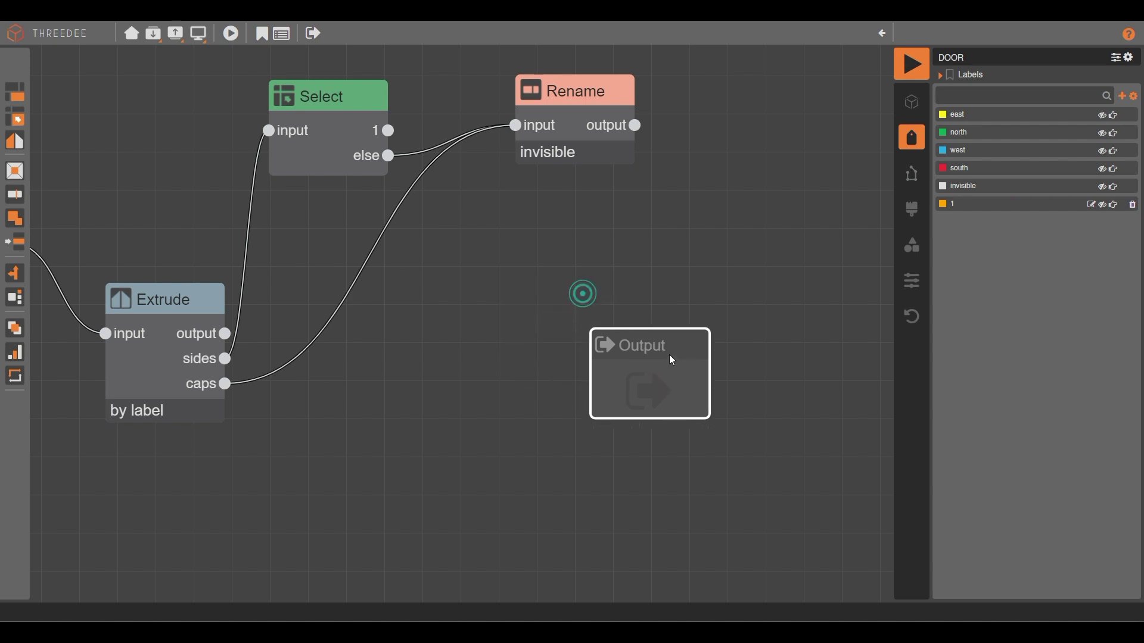
Add a function output named DOOR and connect the Select node's 1 output to it.
{"action": "left_click", "coordinate": [313, 34]}
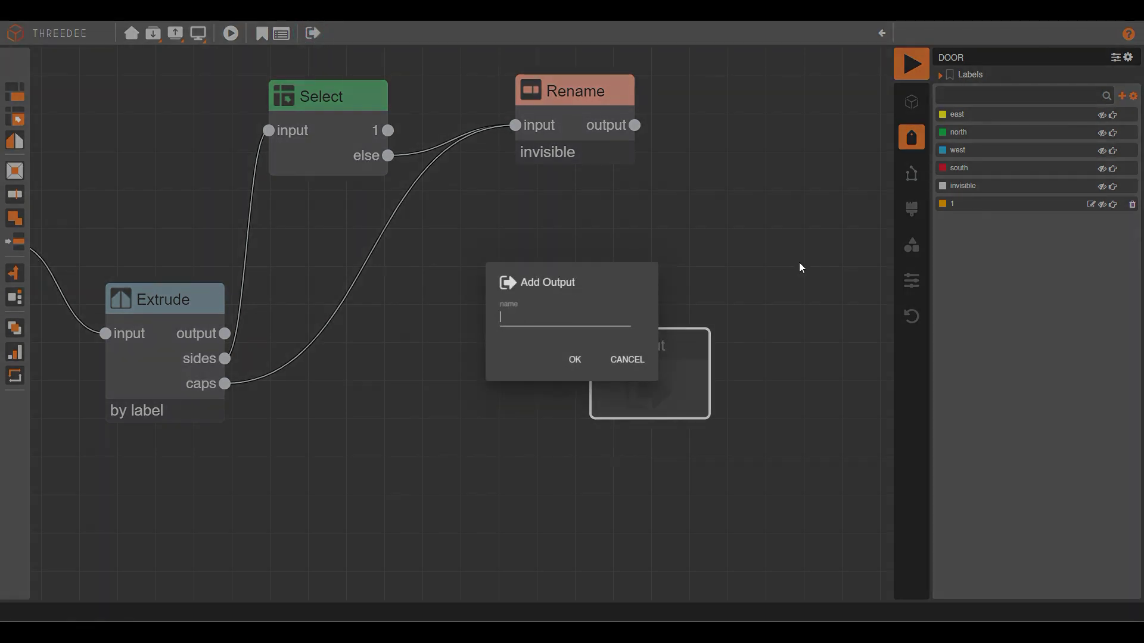
{"action": "type", "text": "DOOR"}
{"action": "left_click", "coordinate": [581, 360]}
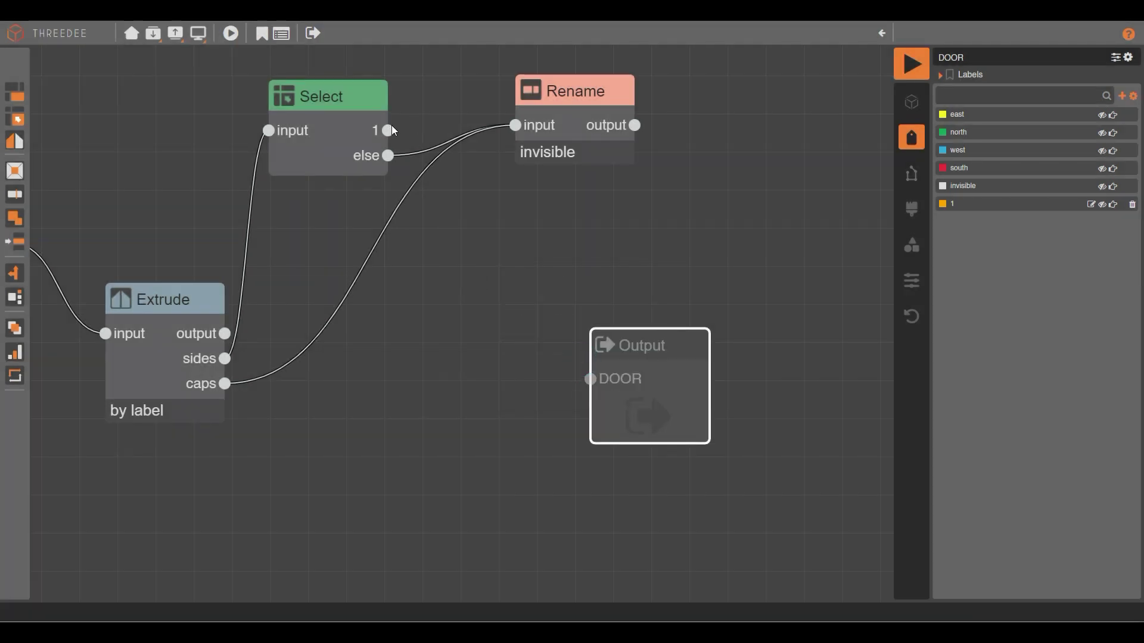
{"action": "left_click_drag", "start_coordinate": [388, 130], "coordinate": [587, 379]}
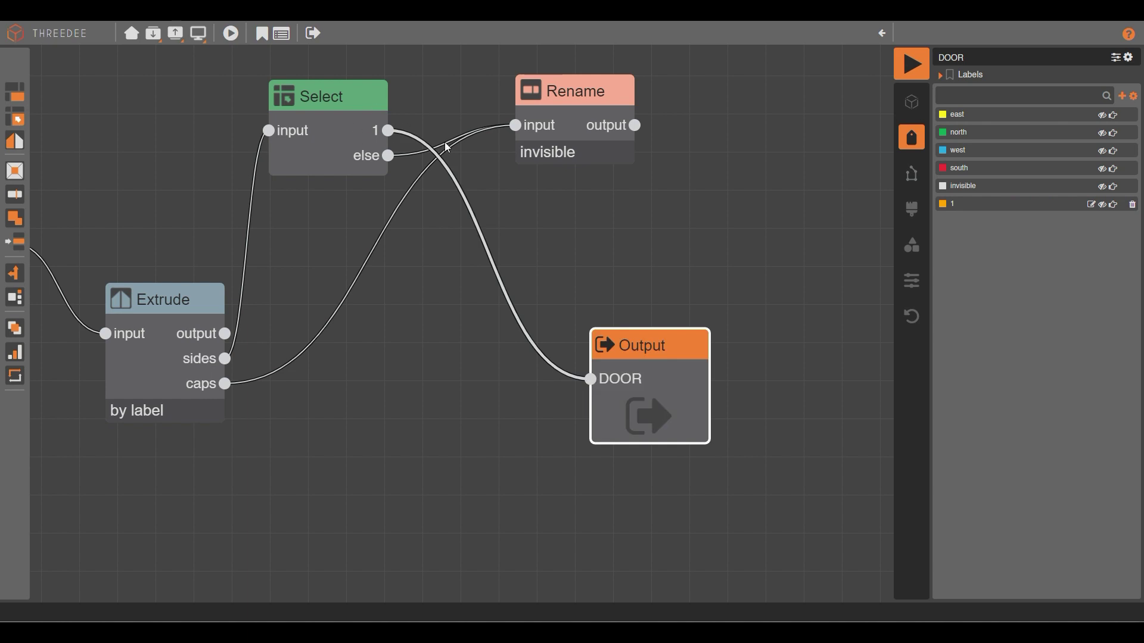
{"action": "left_click_drag", "start_coordinate": [641, 414], "coordinate": [710, 412]}
{"action": "scroll", "coordinate": [771, 237], "scroll_direction": "down", "scroll_amount": 3}
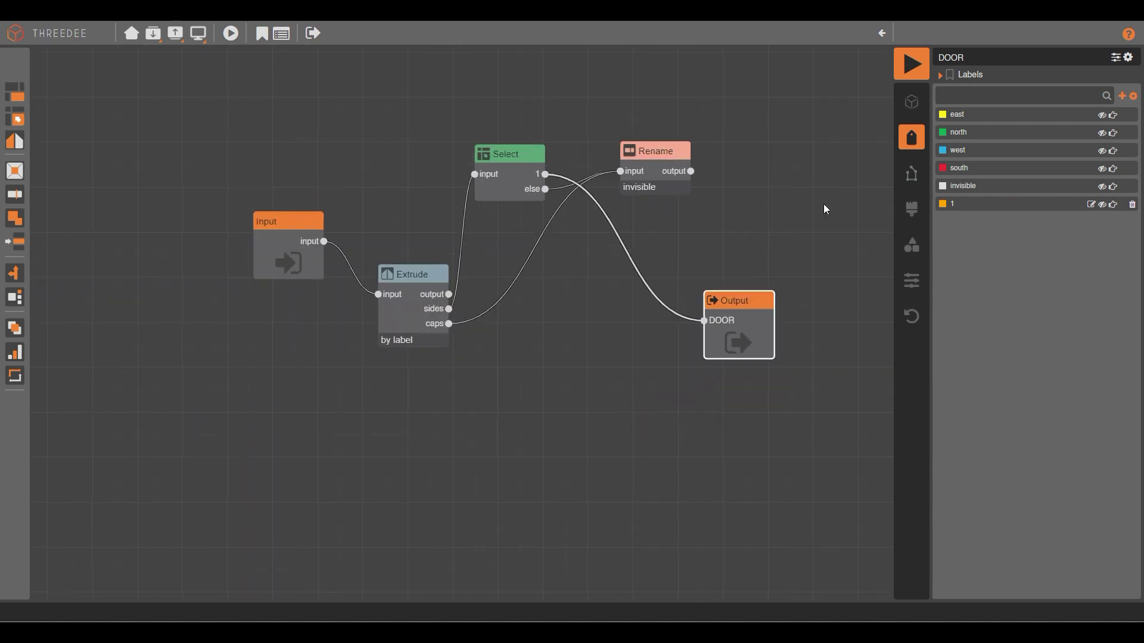
{"action": "scroll", "coordinate": [819, 156], "scroll_direction": "up", "scroll_amount": 1}
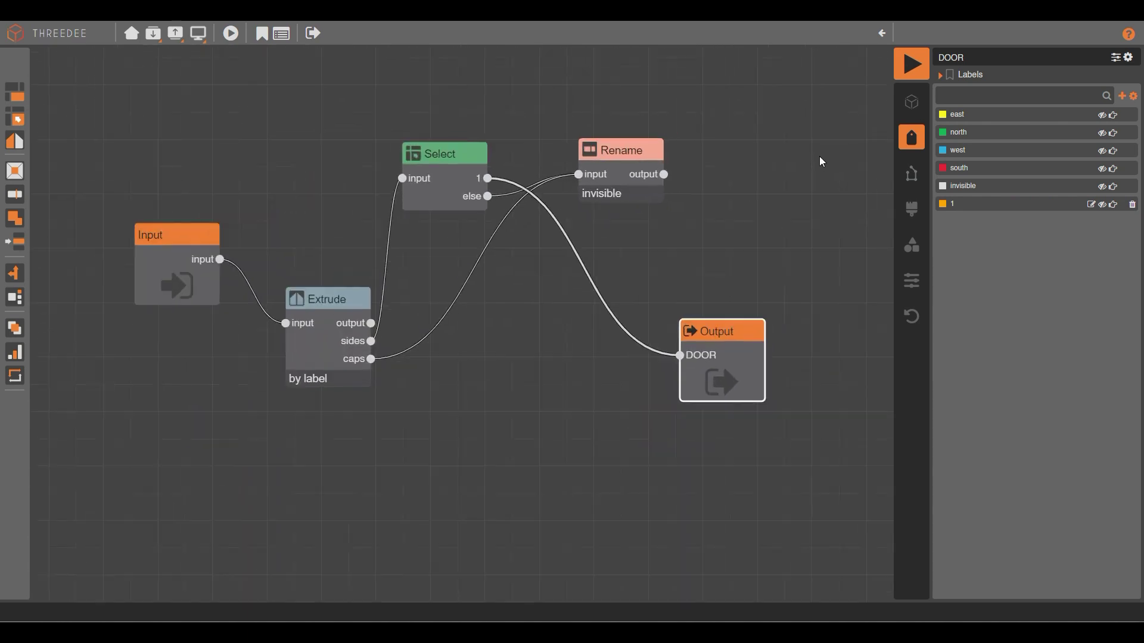
Return to the 24_HINGED_DOOR graph and set the DOOR node's randomize multiple option to one seed each.
{"action": "left_click", "coordinate": [883, 35]}
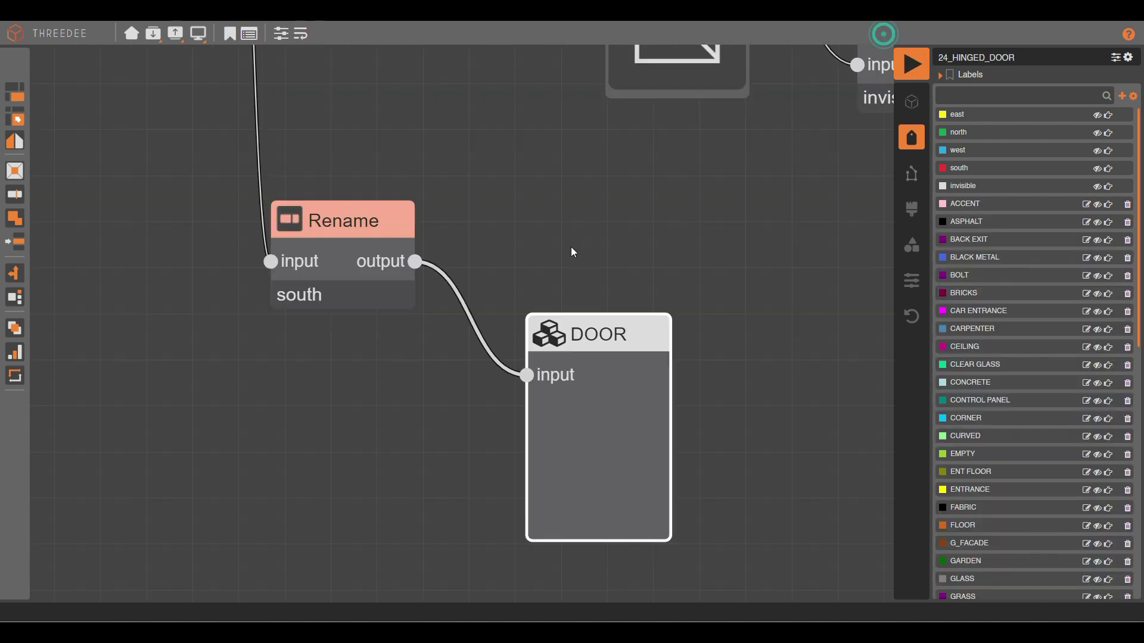
{"action": "left_click_drag", "start_coordinate": [734, 324], "coordinate": [631, 277]}
{"action": "scroll", "coordinate": [631, 277], "scroll_direction": "down", "scroll_amount": 2}
{"action": "left_click_drag", "start_coordinate": [551, 256], "coordinate": [531, 340]}
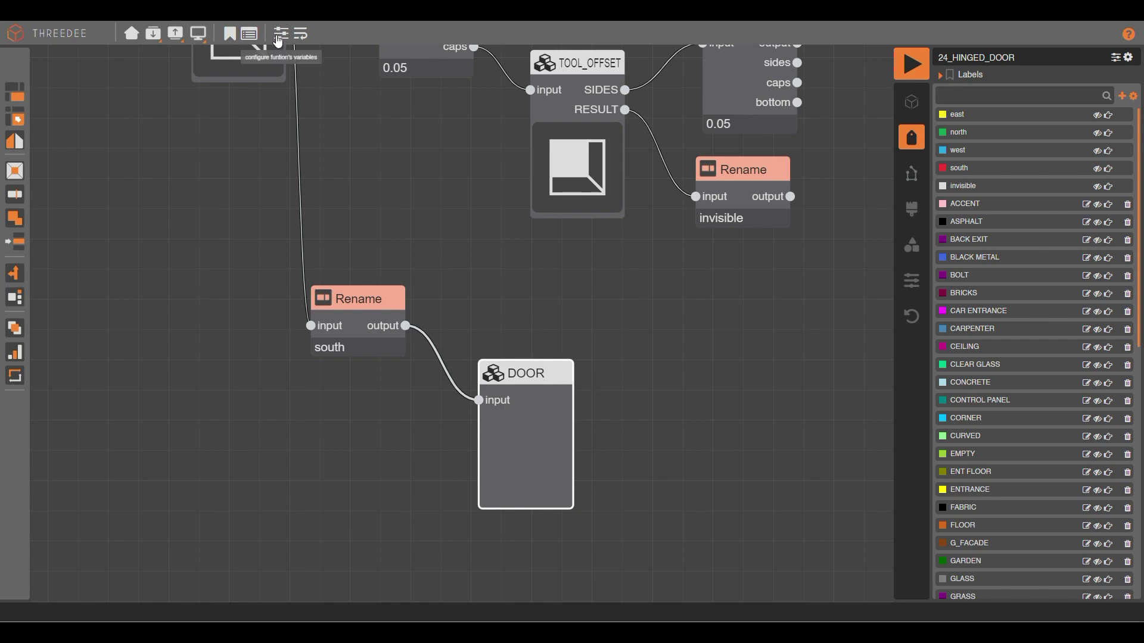
{"action": "left_click", "coordinate": [249, 33]}
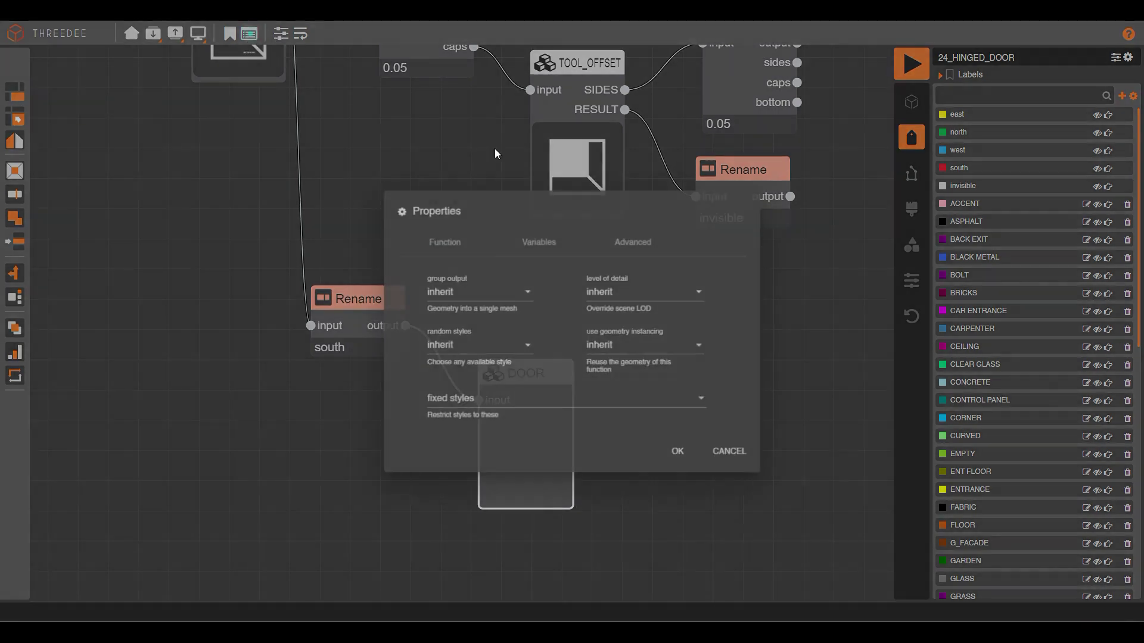
{"action": "left_click", "coordinate": [622, 234]}
{"action": "left_click", "coordinate": [483, 288]}
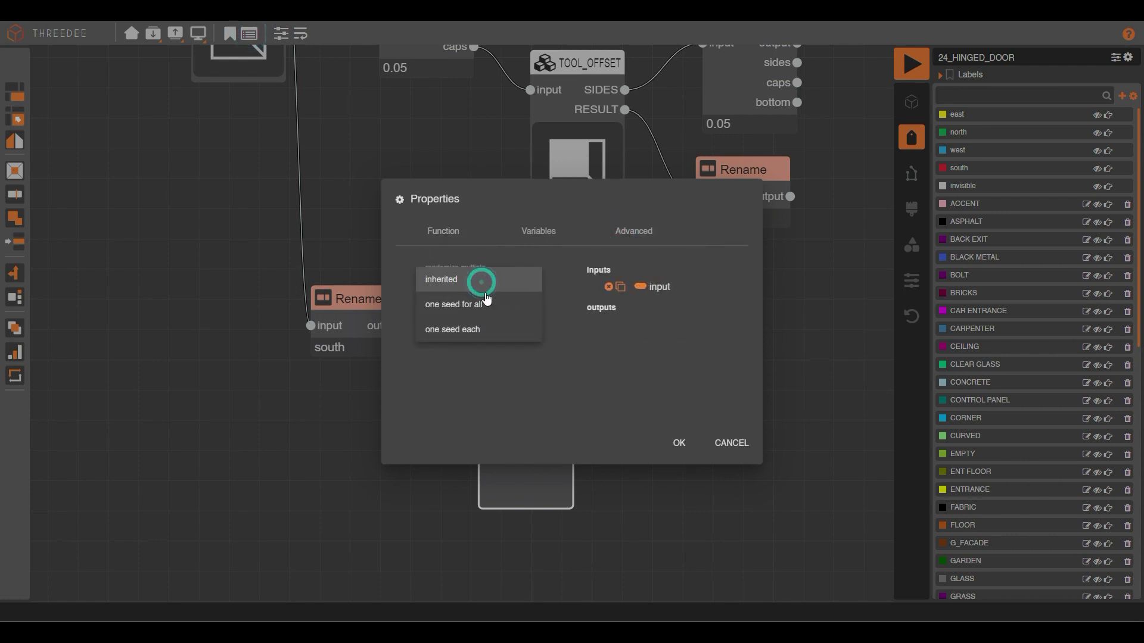
{"action": "left_click", "coordinate": [495, 332]}
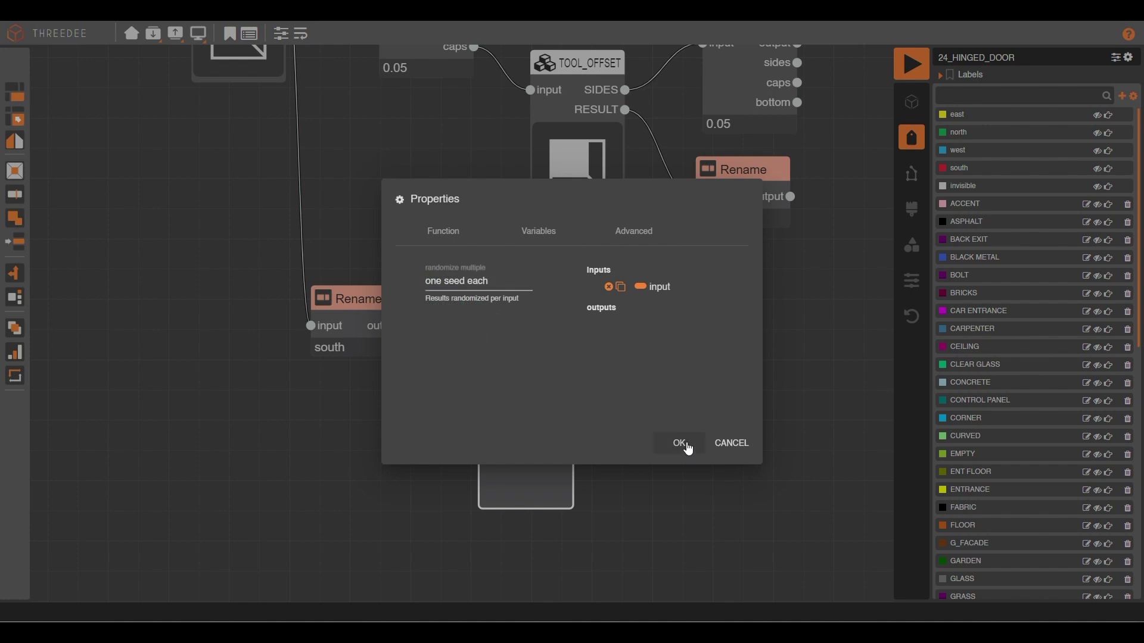
{"action": "left_click", "coordinate": [679, 443]}
Move the south Rename node a little higher above the DOOR node.
{"action": "scroll", "coordinate": [677, 419], "scroll_direction": "down", "scroll_amount": 5}
{"action": "scroll", "coordinate": [448, 424], "scroll_direction": "up", "scroll_amount": 3}
{"action": "left_click_drag", "start_coordinate": [448, 424], "coordinate": [453, 389]}
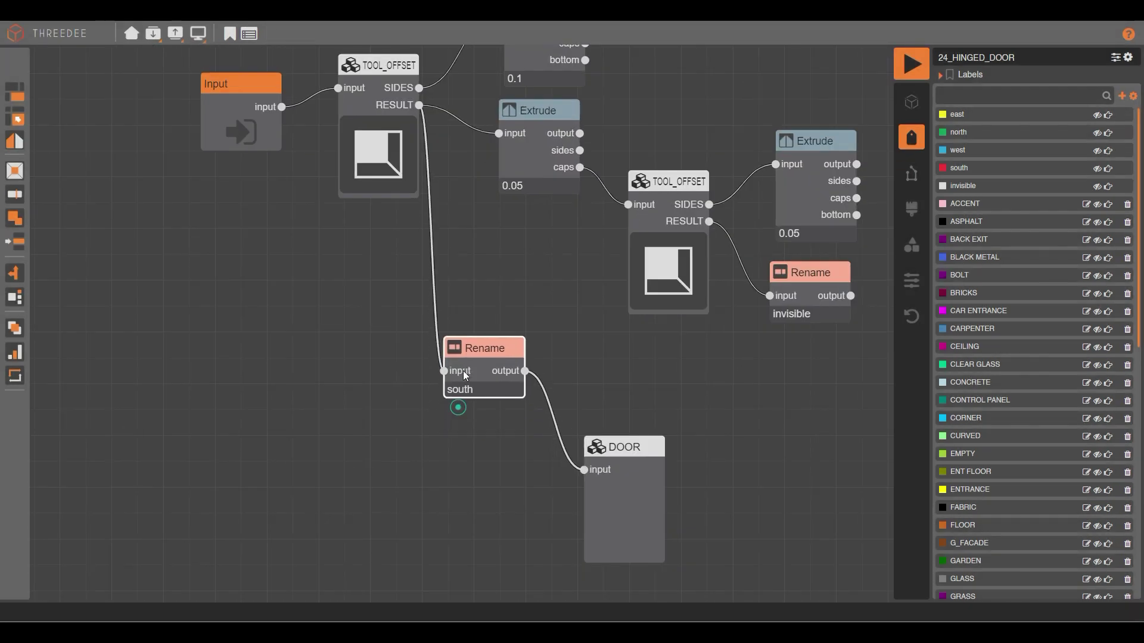
Add a variable named ANGLE to 24_HINGED_DOOR with value 10, range 80 and step 5.
{"action": "left_click", "coordinate": [344, 327]}
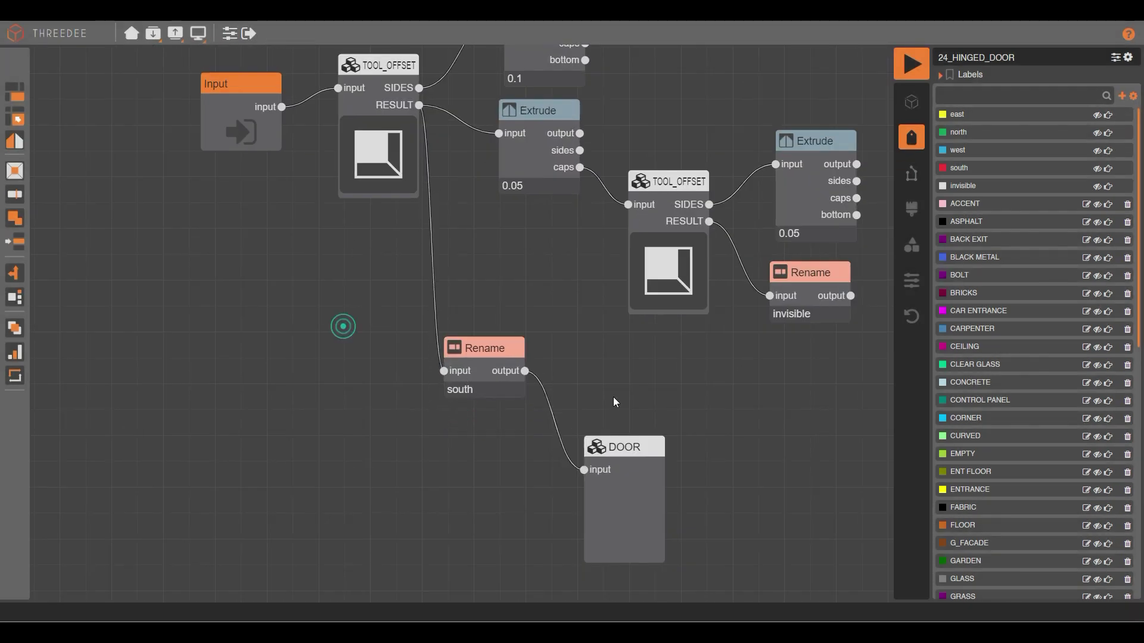
{"action": "left_click", "coordinate": [228, 33]}
{"action": "left_click", "coordinate": [453, 280]}
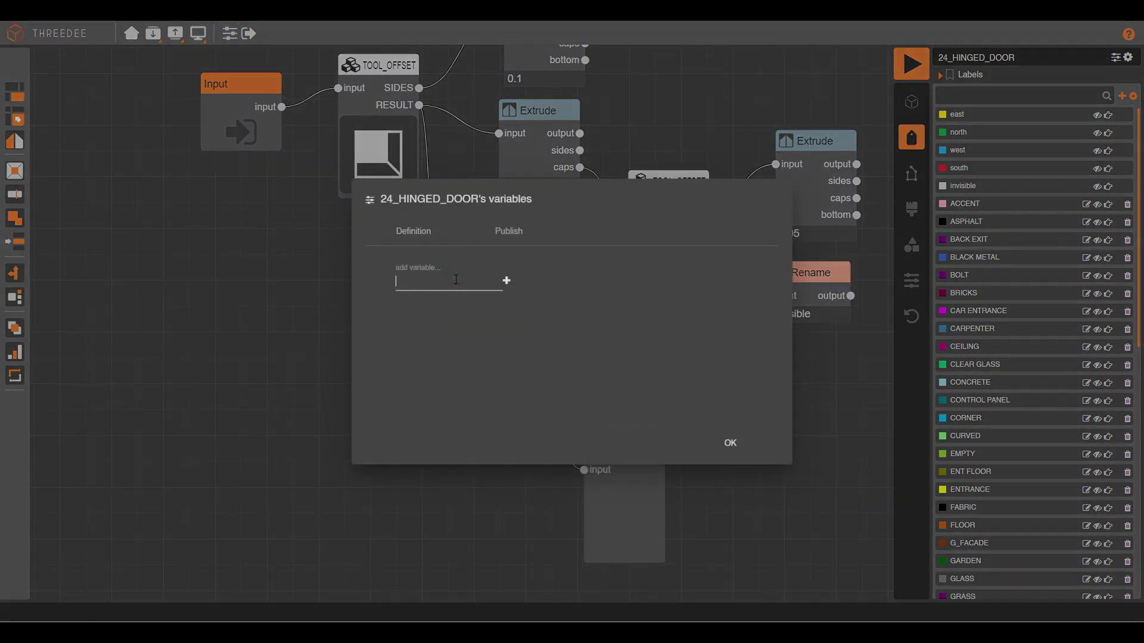
{"action": "type", "text": "ANGLE"}
{"action": "left_click", "coordinate": [507, 281]}
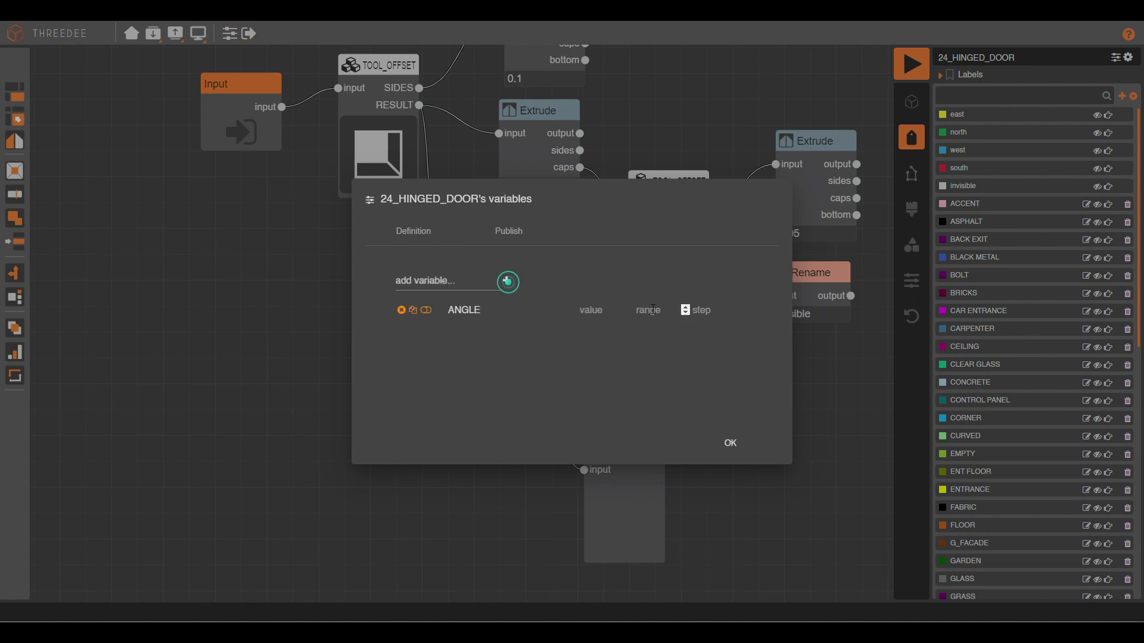
{"action": "left_click", "coordinate": [592, 311]}
{"action": "type", "text": "10"}
{"action": "left_click", "coordinate": [645, 310]}
{"action": "type", "text": "80"}
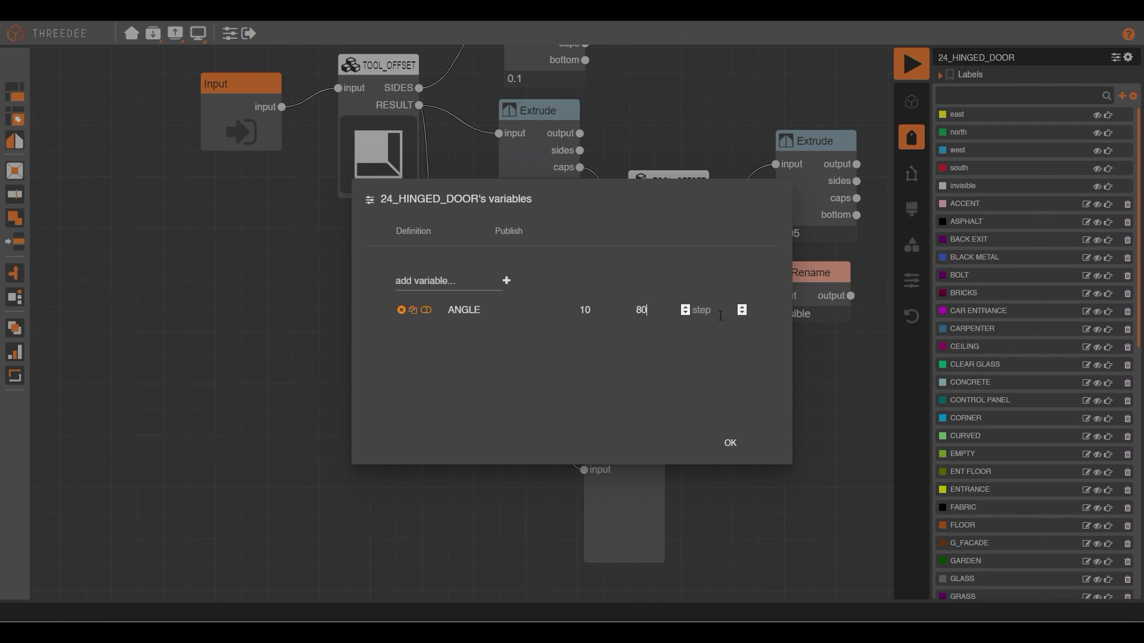
{"action": "left_click", "coordinate": [700, 310]}
{"action": "type", "text": "5"}
{"action": "left_click", "coordinate": [730, 444]}
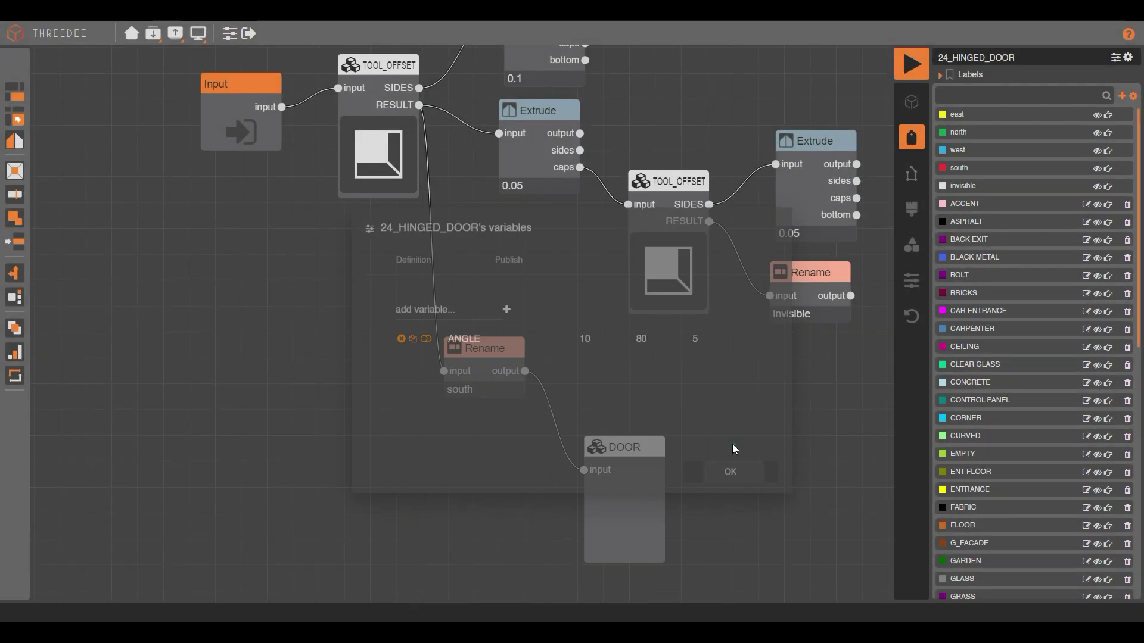
Add the ANGLE variable to the DOOR node's own variable settings.
{"action": "left_click", "coordinate": [637, 470]}
{"action": "left_click", "coordinate": [280, 34]}
{"action": "left_click", "coordinate": [498, 277]}
{"action": "left_click", "coordinate": [493, 338]}
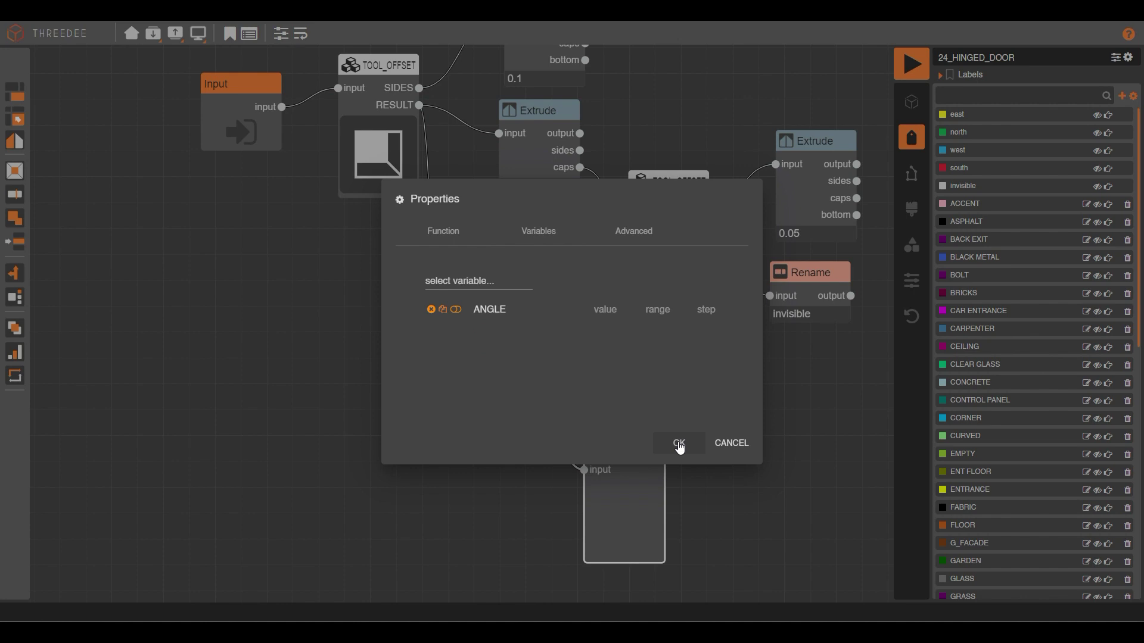
{"action": "left_click", "coordinate": [680, 446]}
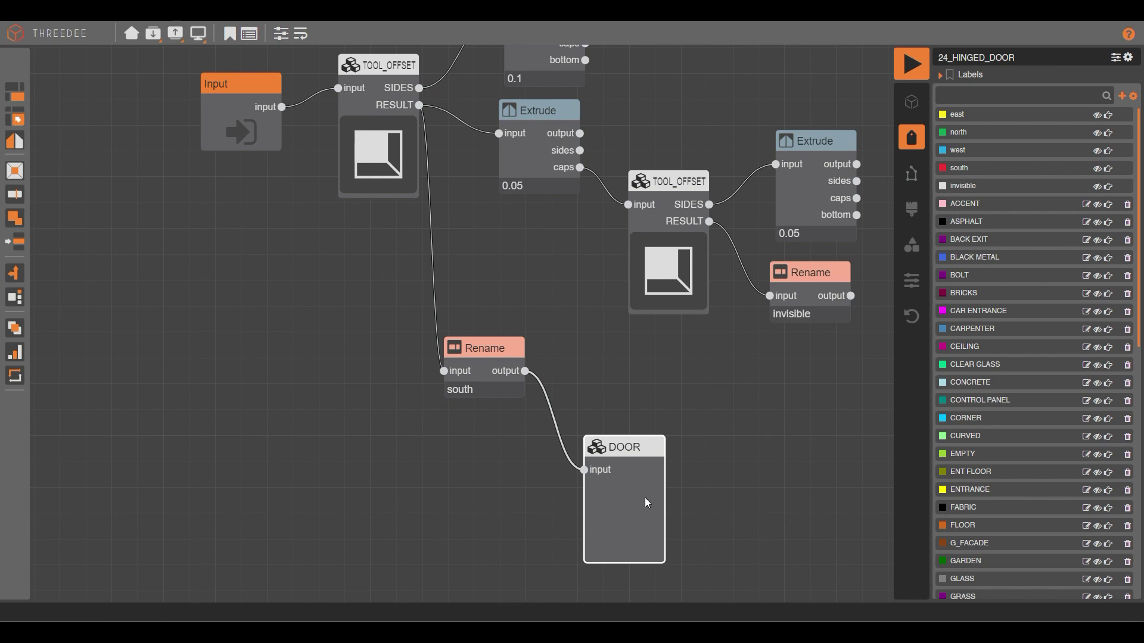
Switch the DOOR node's ANGLE variable from values to an expression and set it to ANGLE.
{"action": "left_click", "coordinate": [280, 35]}
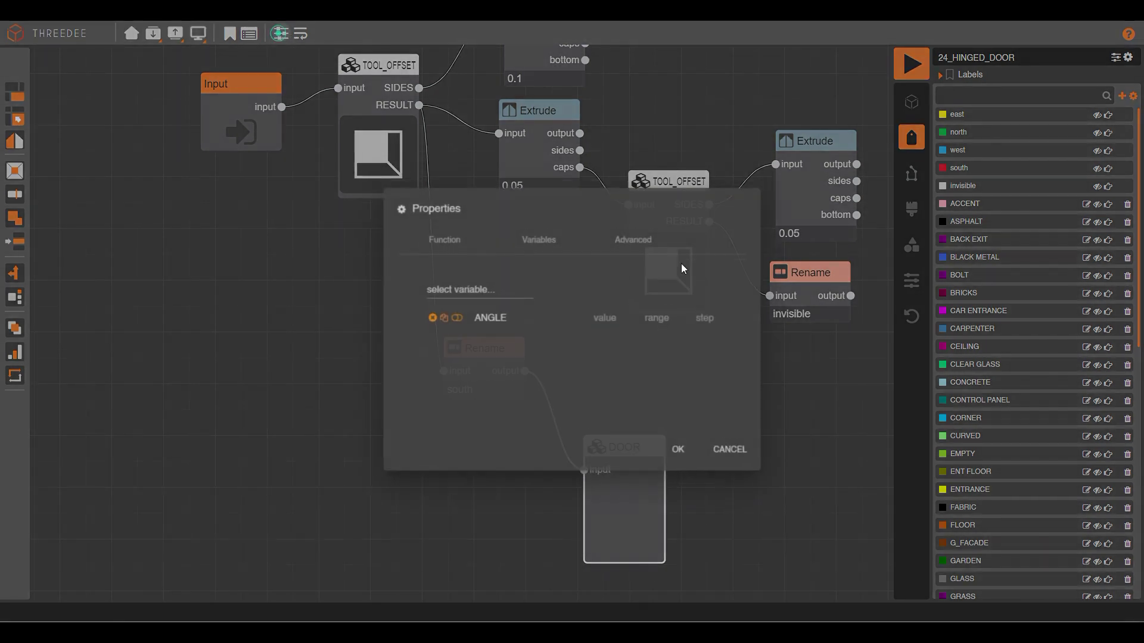
{"action": "left_click", "coordinate": [456, 310]}
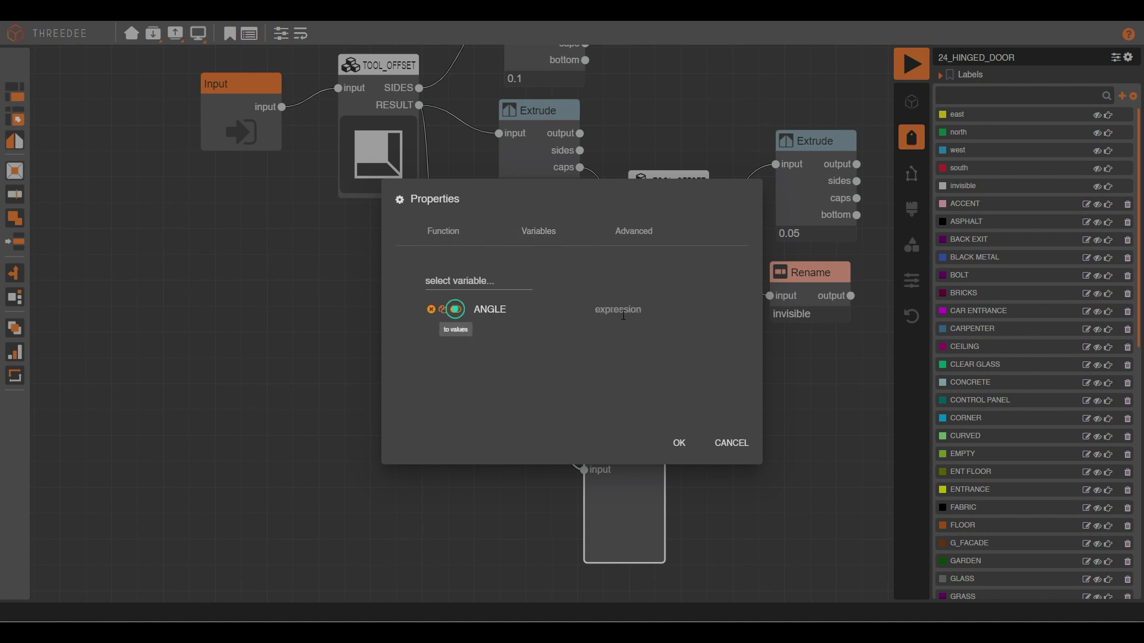
{"action": "left_click", "coordinate": [626, 309]}
{"action": "type", "text": "ANGLE"}
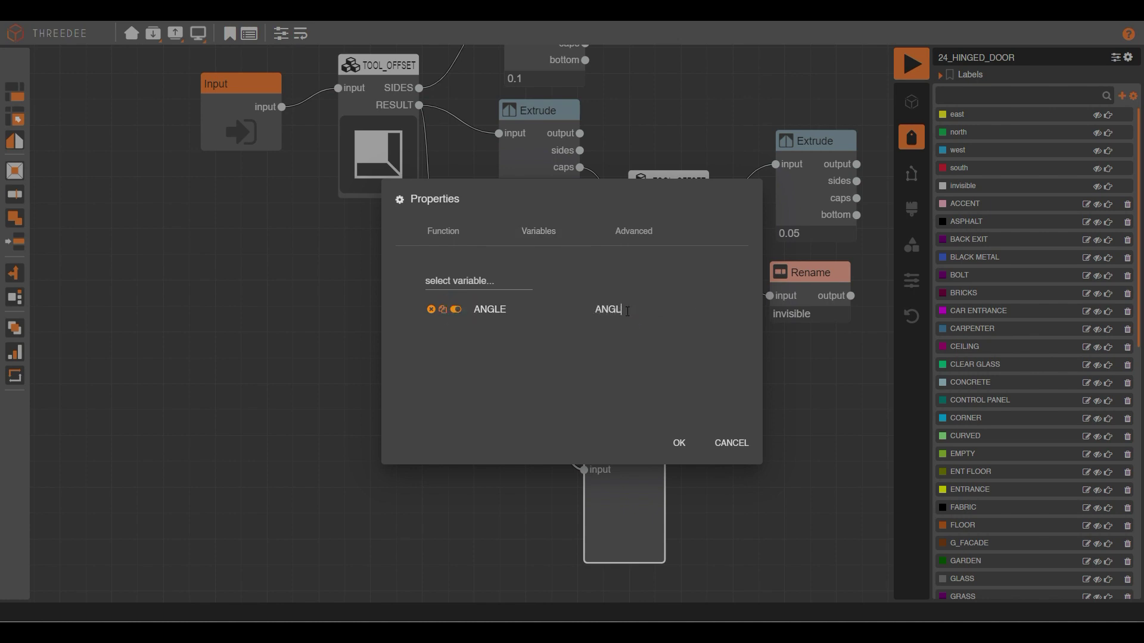
{"action": "left_click", "coordinate": [679, 450]}
Review the value, range and step of the ANGLE variable defined for 24_HINGED_DOOR.
{"action": "left_click", "coordinate": [217, 258]}
{"action": "left_click", "coordinate": [228, 34]}
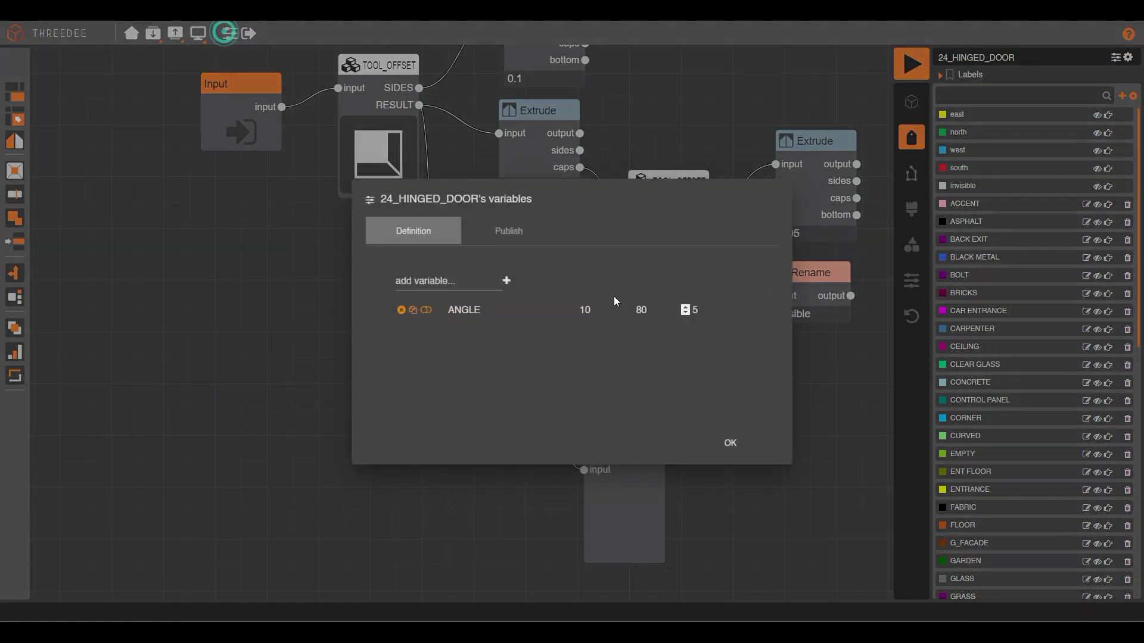
{"action": "left_click", "coordinate": [730, 442]}
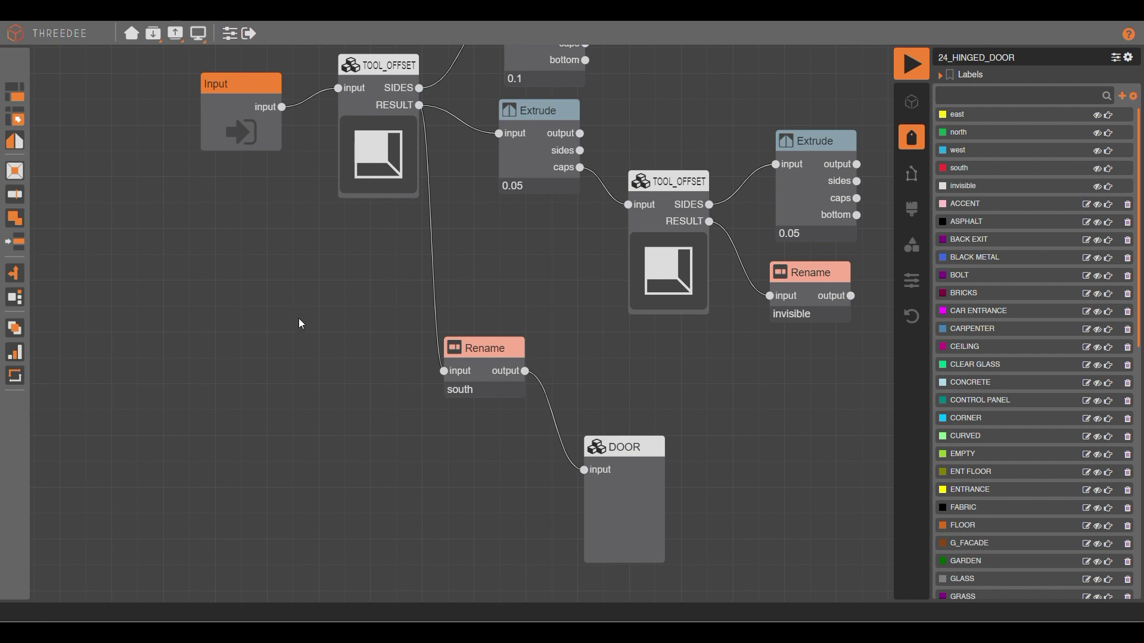
Render 24_HINGED_DOOR, inspect the edge labels of the door panel inside the frame, and return to the node graph.
{"action": "scroll", "coordinate": [237, 396], "scroll_direction": "down", "scroll_amount": 4}
{"action": "scroll", "coordinate": [681, 305], "scroll_direction": "up", "scroll_amount": 2}
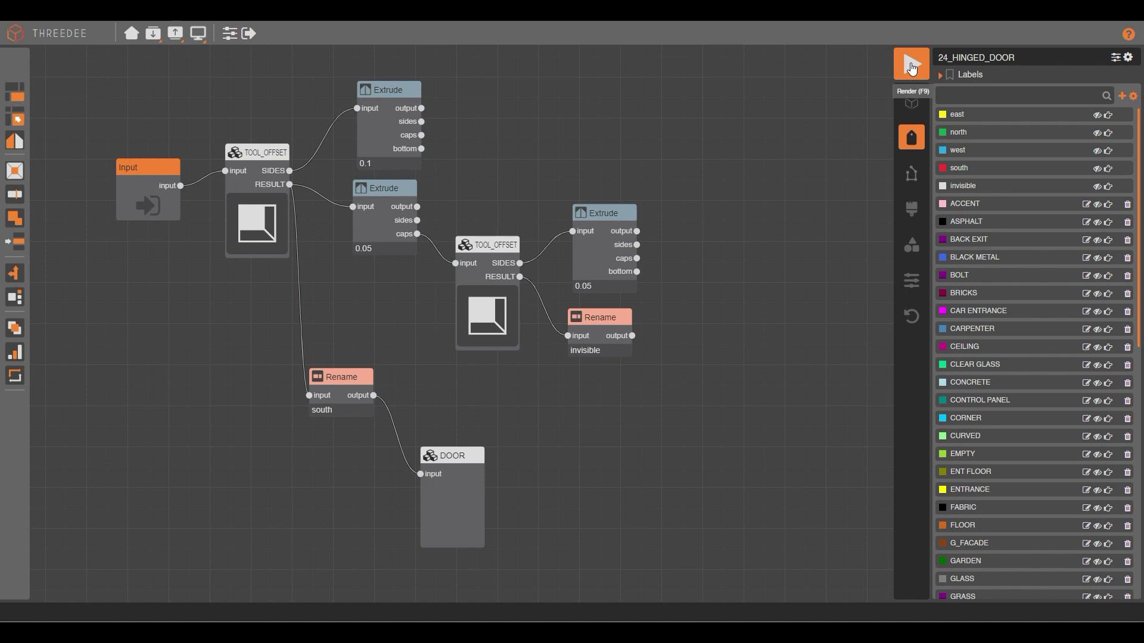
{"action": "left_click", "coordinate": [912, 67]}
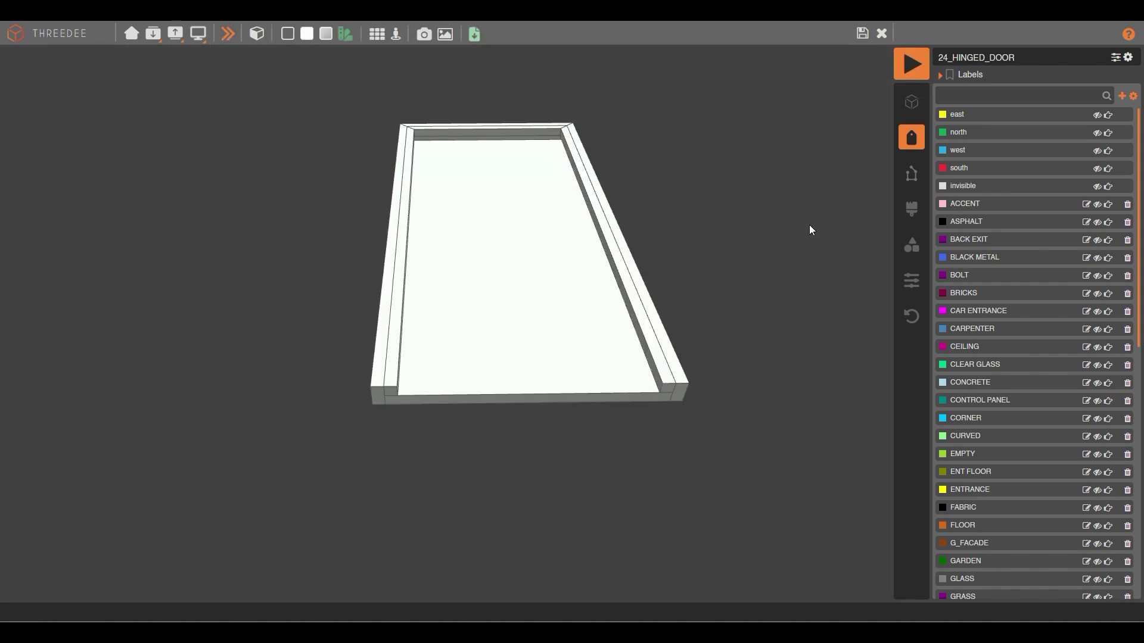
{"action": "left_click_drag", "start_coordinate": [677, 132], "coordinate": [672, 189]}
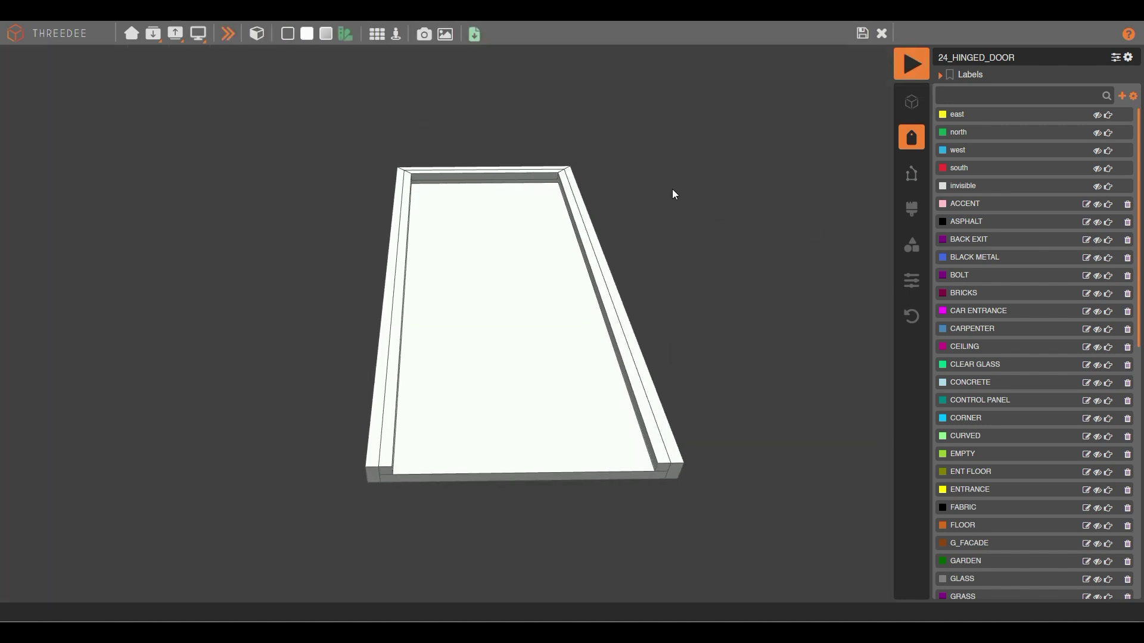
{"action": "left_click", "coordinate": [542, 269]}
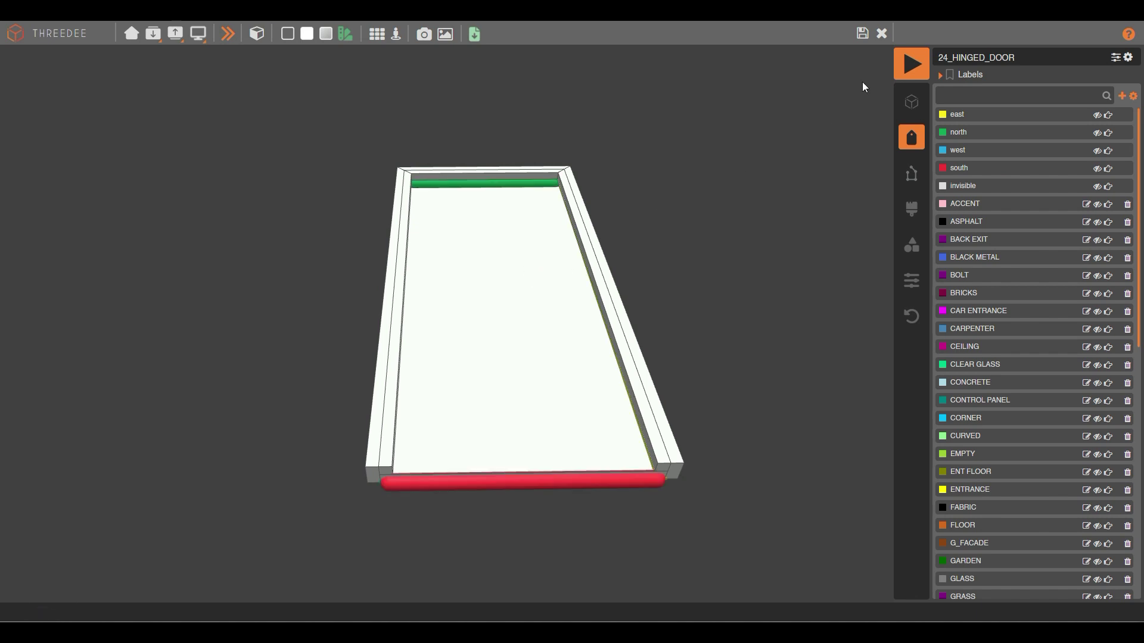
{"action": "left_click", "coordinate": [862, 35]}
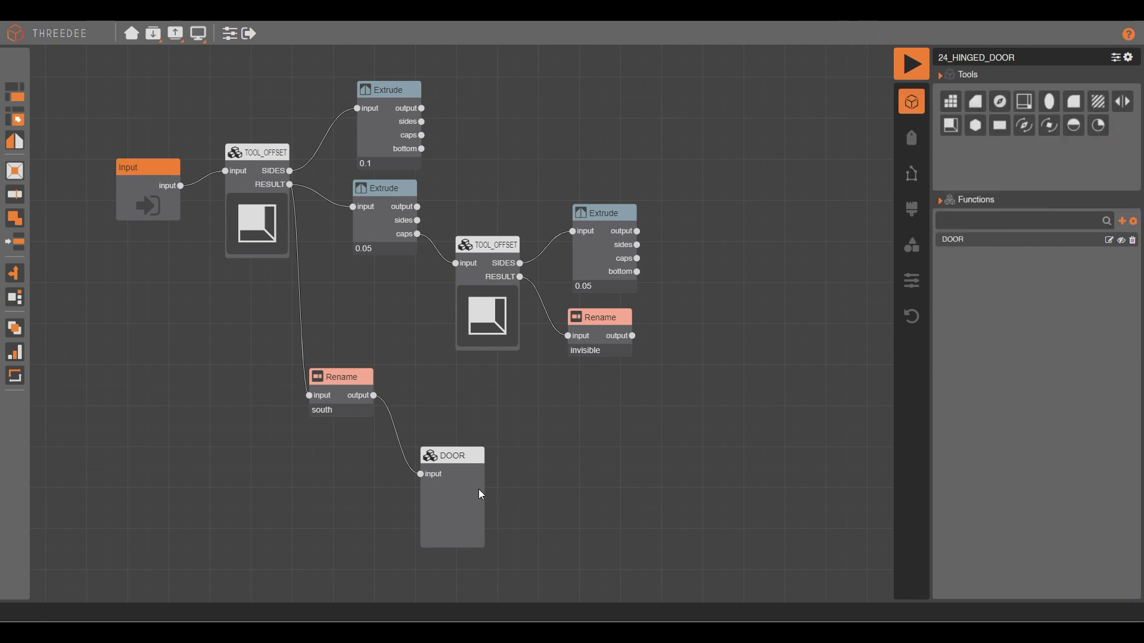
In the DOOR function, set the Extrude node's manual method to use the DOOR profile for the east label.
{"action": "double_click", "coordinate": [470, 484]}
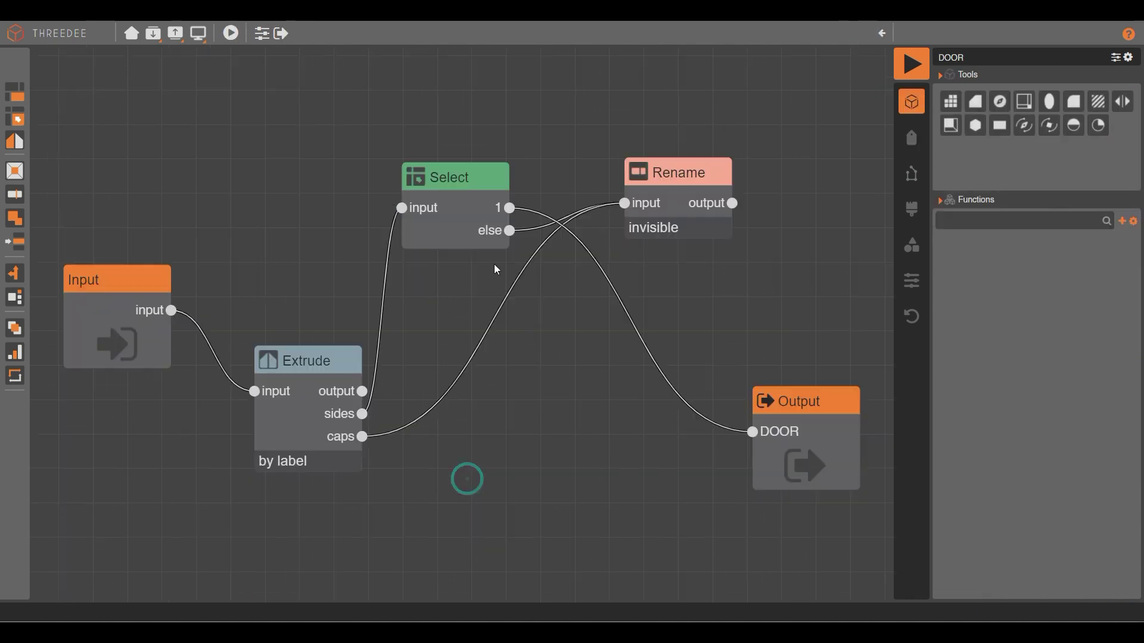
{"action": "double_click", "coordinate": [311, 384]}
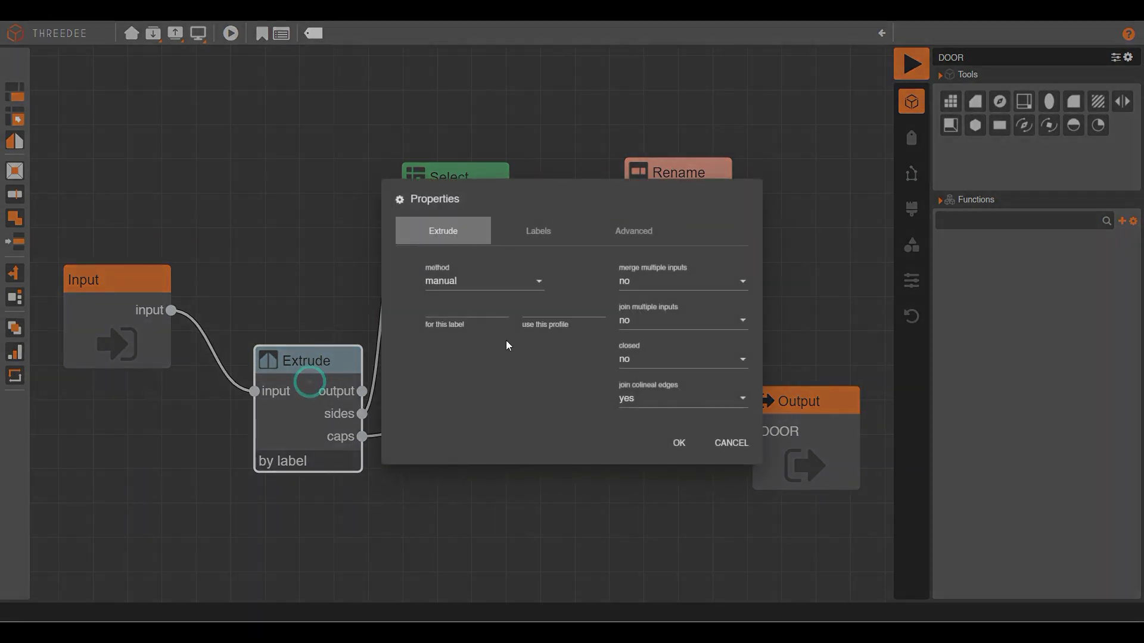
{"action": "left_click", "coordinate": [473, 286]}
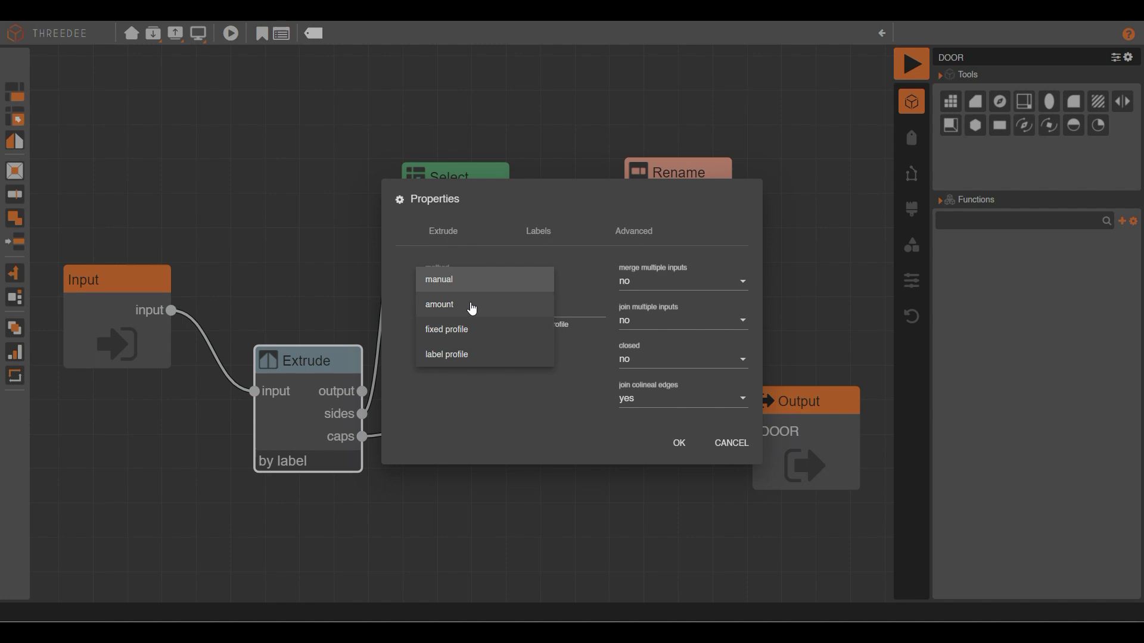
{"action": "left_click", "coordinate": [465, 272]}
{"action": "left_click", "coordinate": [448, 309]}
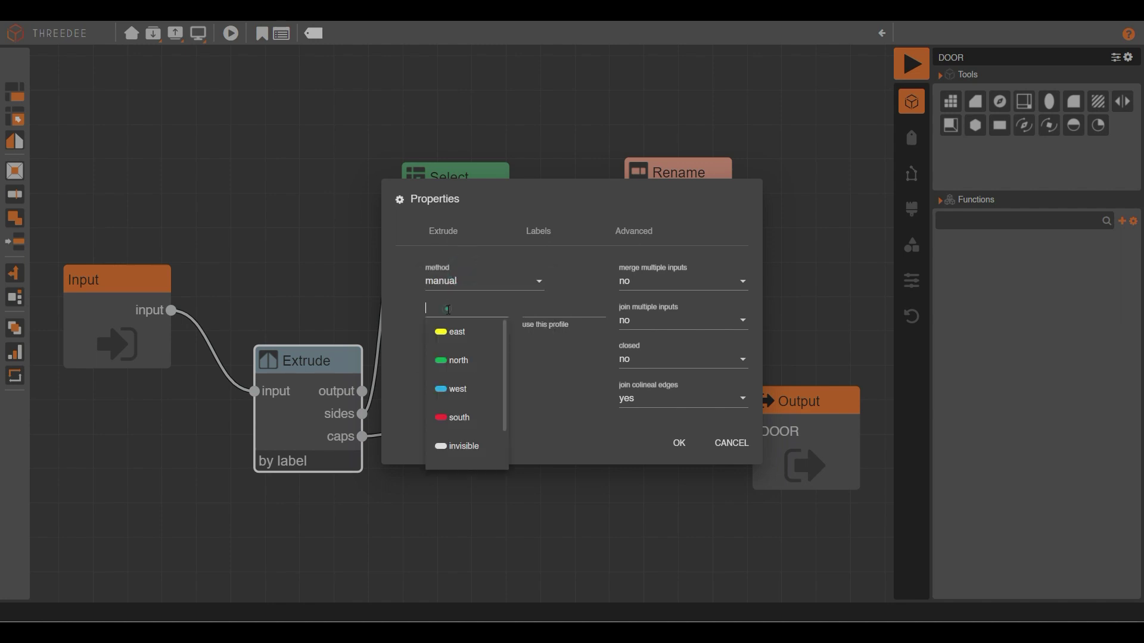
{"action": "left_click", "coordinate": [468, 334]}
{"action": "left_click", "coordinate": [568, 305]}
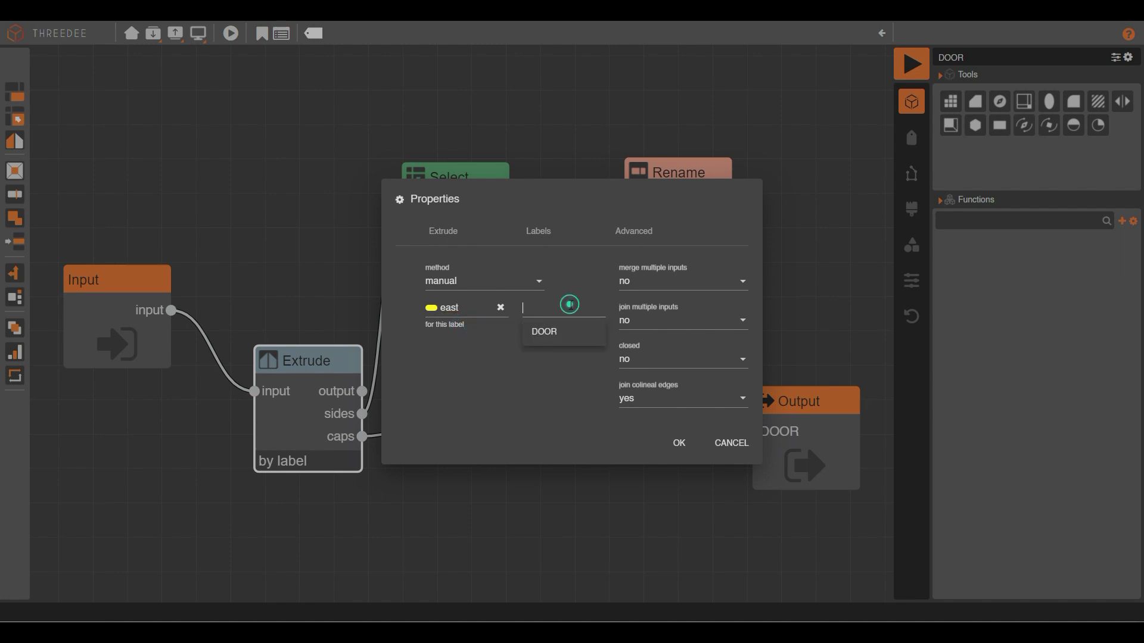
{"action": "left_click", "coordinate": [571, 332]}
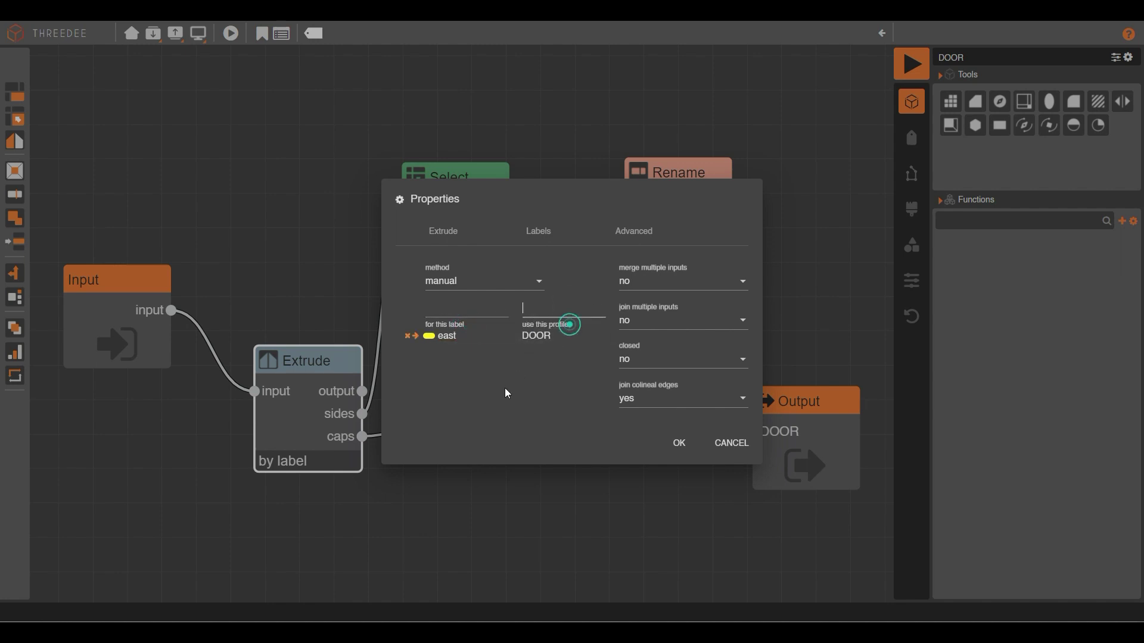
{"action": "left_click", "coordinate": [678, 444]}
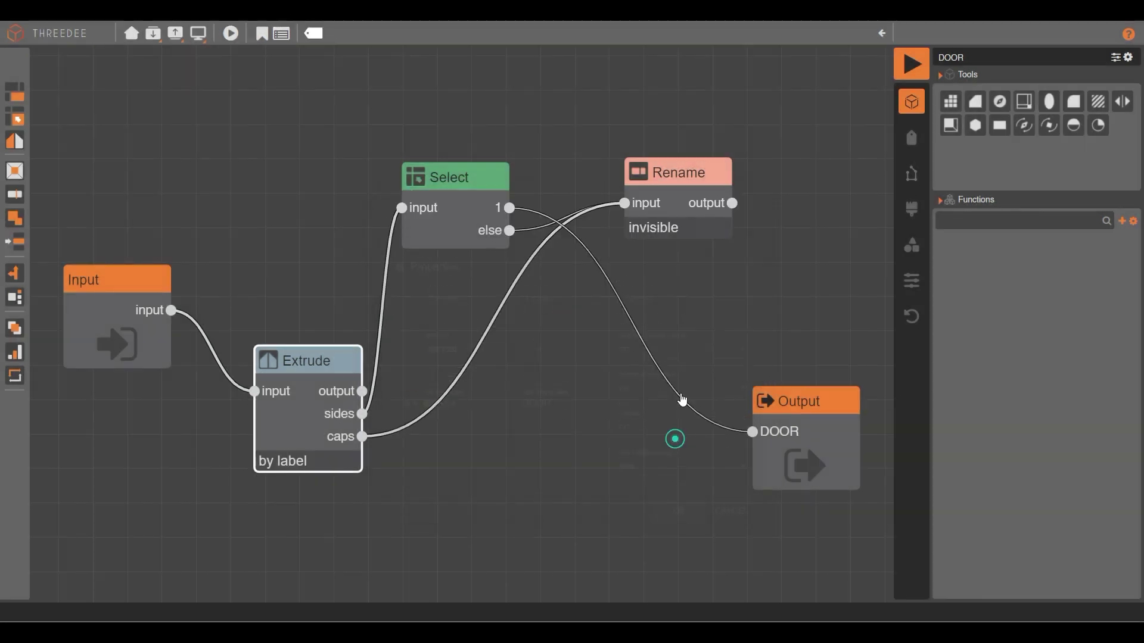
Return to the 24_HINGED_DOOR graph and render it to check which way the door swings from the frame.
{"action": "left_click", "coordinate": [881, 35]}
{"action": "left_click", "coordinate": [881, 34]}
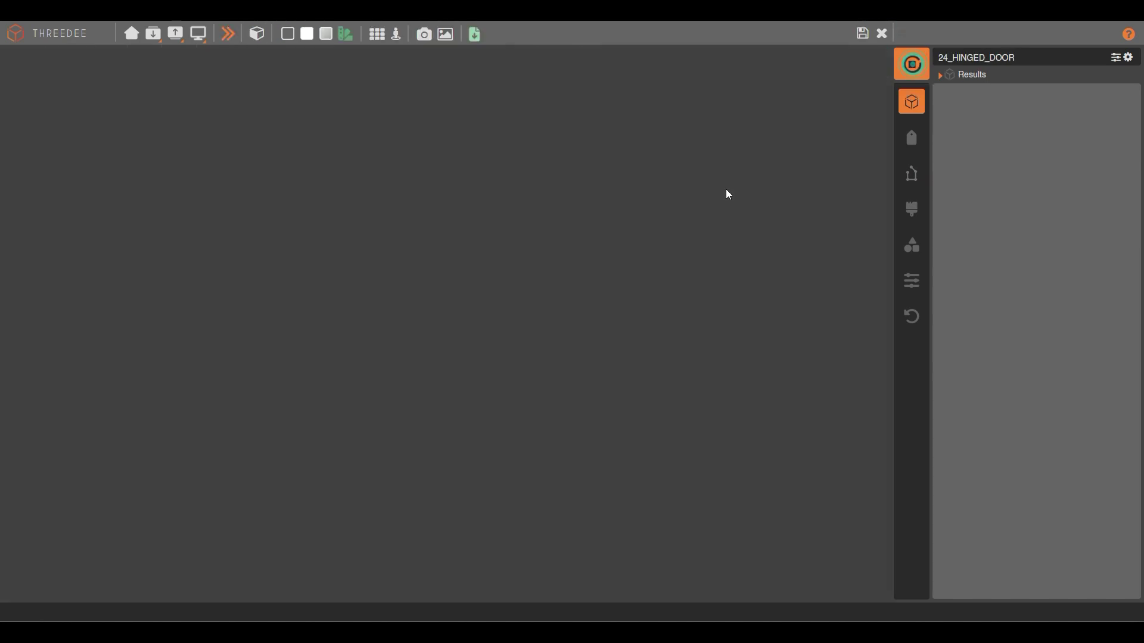
{"action": "left_click_drag", "start_coordinate": [611, 189], "coordinate": [652, 270]}
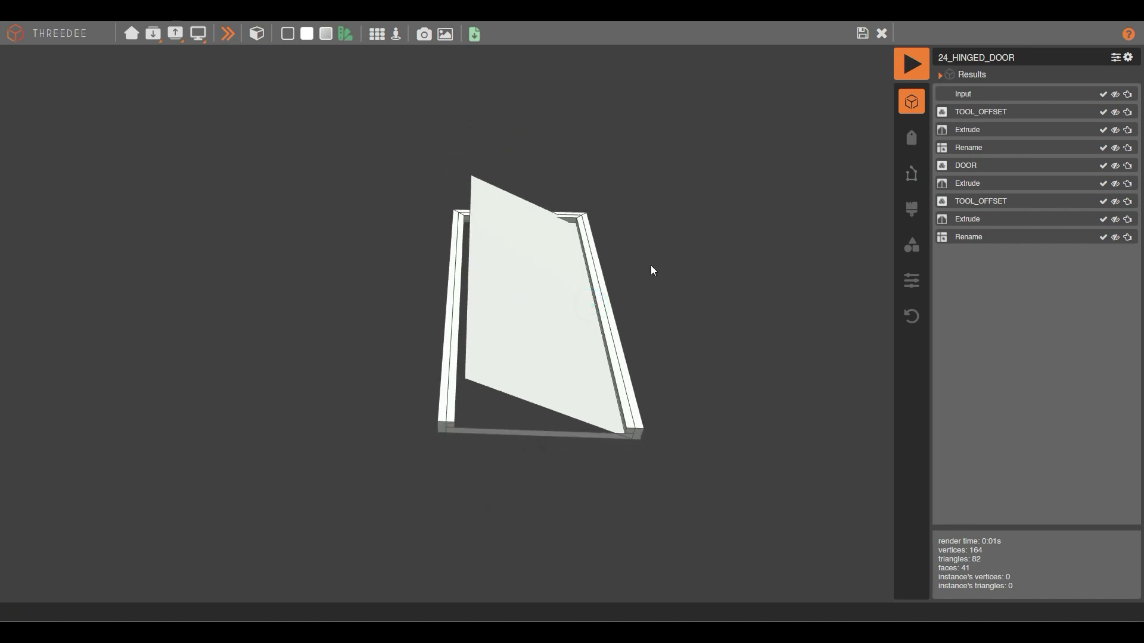
{"action": "left_click", "coordinate": [862, 34]}
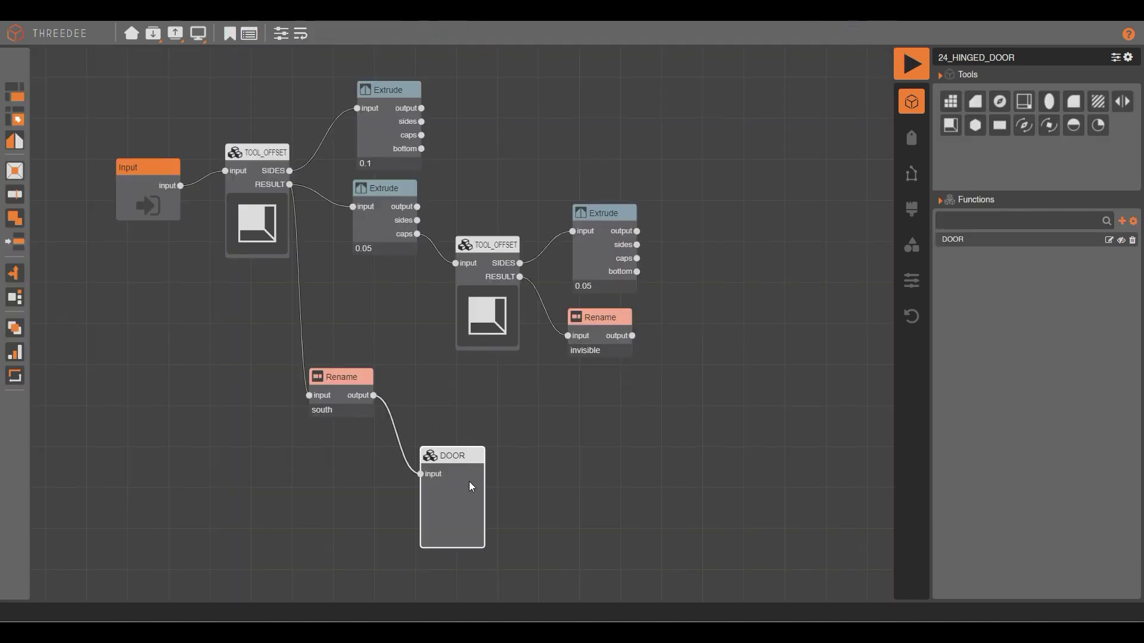
Insert a TOOL_INVERT_FACE node between the south Rename node and DOOR, feeding its FACE output into DOOR's input.
{"action": "left_click_drag", "start_coordinate": [457, 498], "coordinate": [560, 516]}
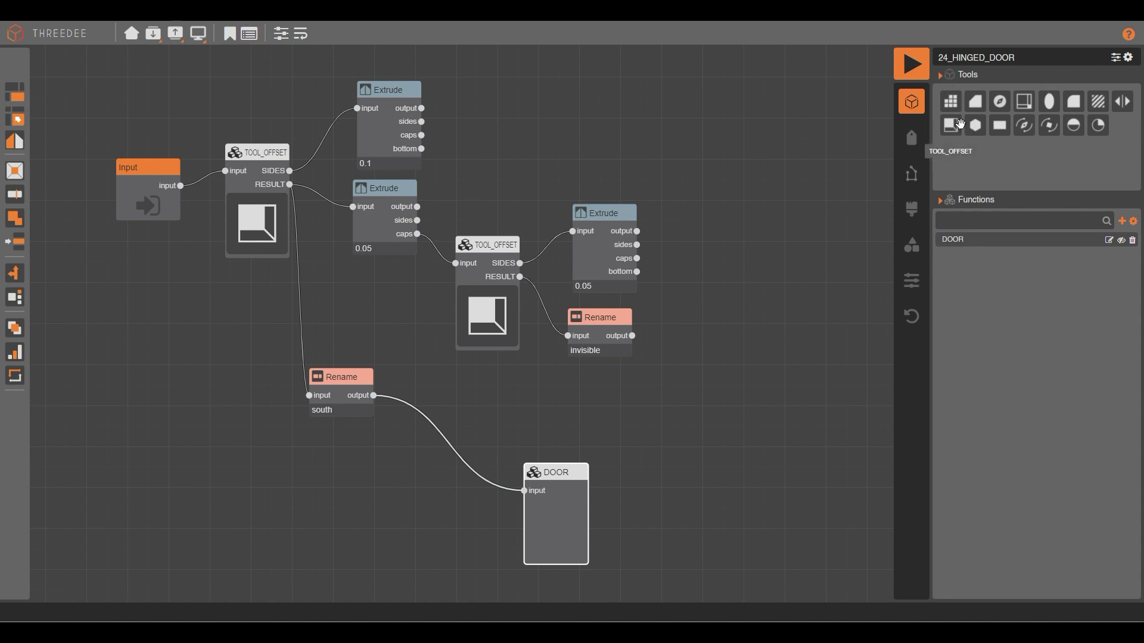
{"action": "left_click_drag", "start_coordinate": [1122, 102], "coordinate": [422, 420]}
{"action": "scroll", "coordinate": [523, 435], "scroll_direction": "up", "scroll_amount": 3}
{"action": "left_click", "coordinate": [524, 520]}
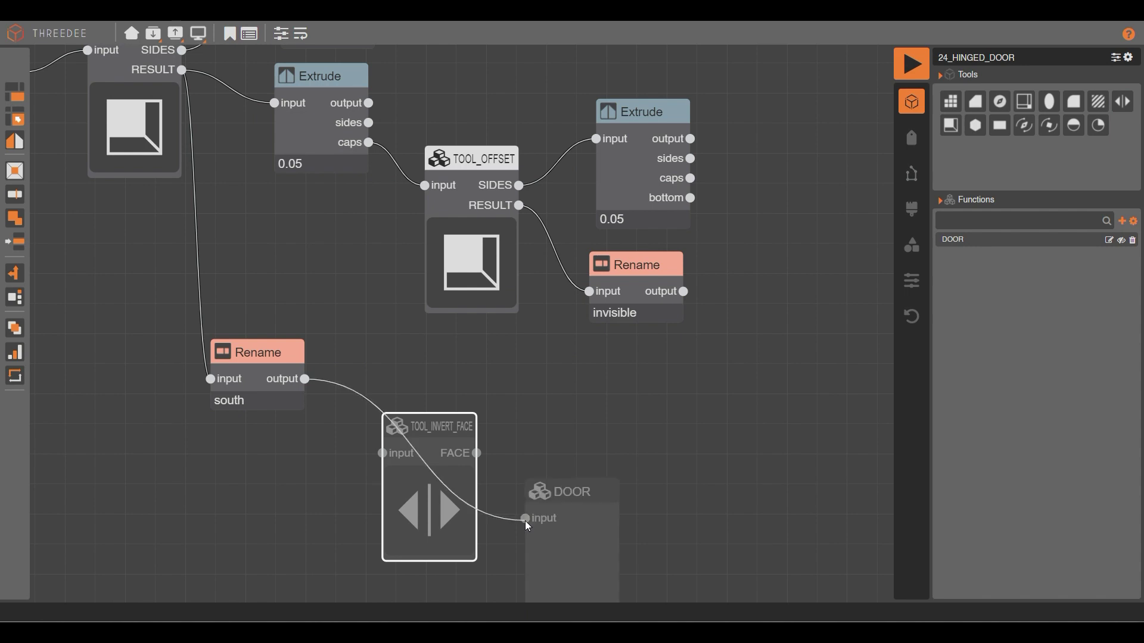
{"action": "left_click_drag", "start_coordinate": [478, 454], "coordinate": [524, 519]}
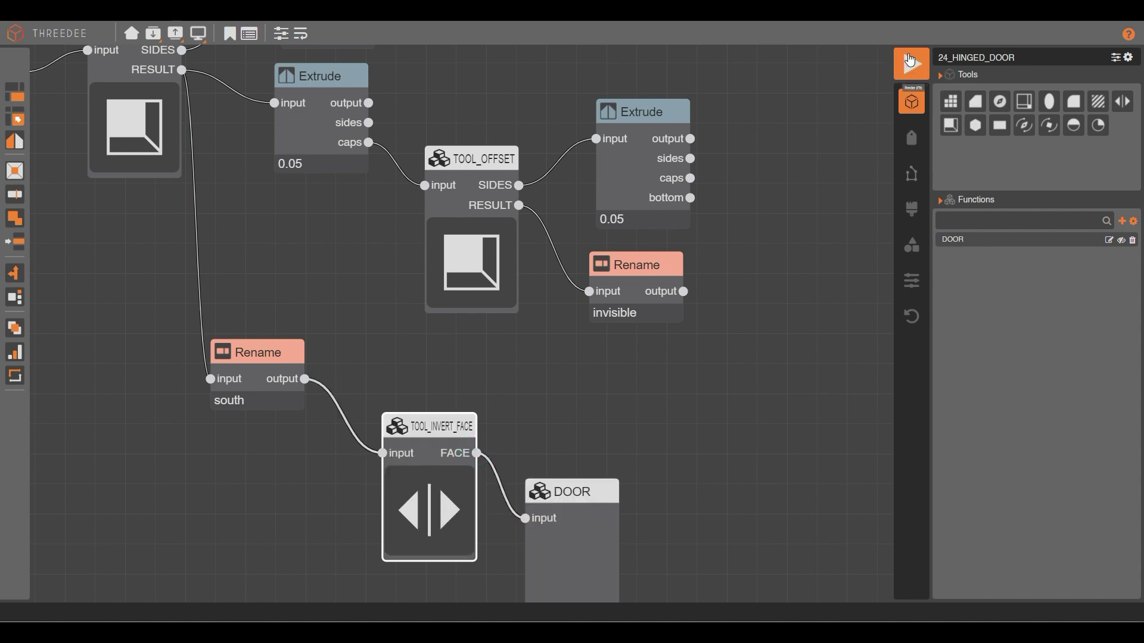
Render the model and inspect the inverted door panel's swing direction and its edge labels.
{"action": "left_click", "coordinate": [912, 64]}
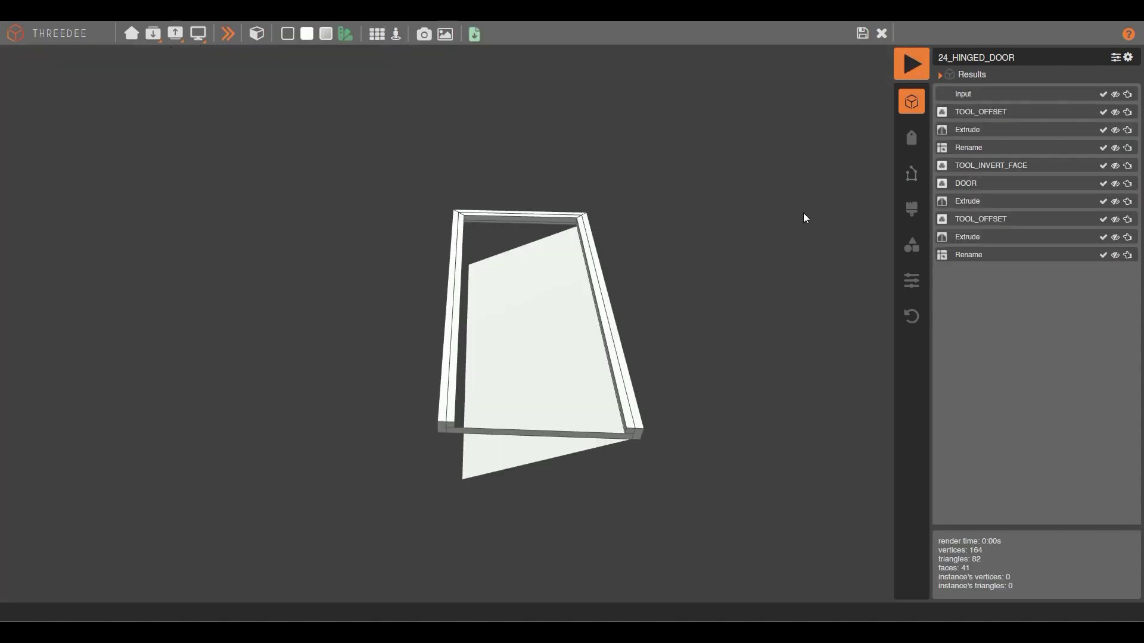
{"action": "left_click_drag", "start_coordinate": [616, 203], "coordinate": [641, 253]}
{"action": "scroll", "coordinate": [526, 350], "scroll_direction": "up", "scroll_amount": 5}
{"action": "left_click_drag", "start_coordinate": [529, 350], "coordinate": [653, 306]}
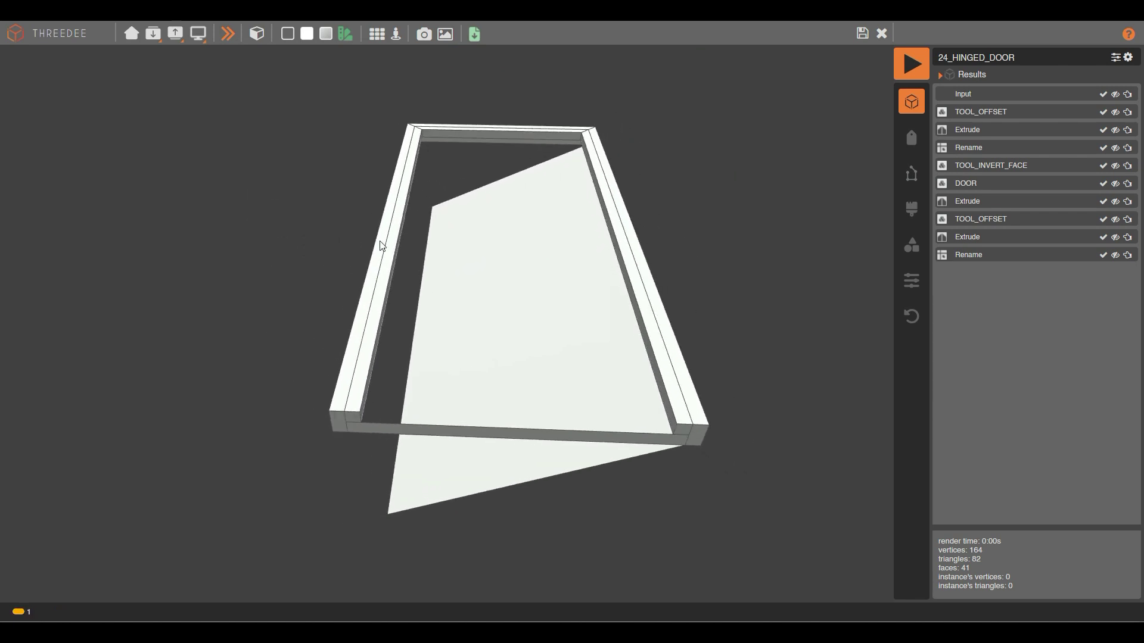
{"action": "left_click_drag", "start_coordinate": [434, 249], "coordinate": [524, 199]}
{"action": "left_click", "coordinate": [522, 200]}
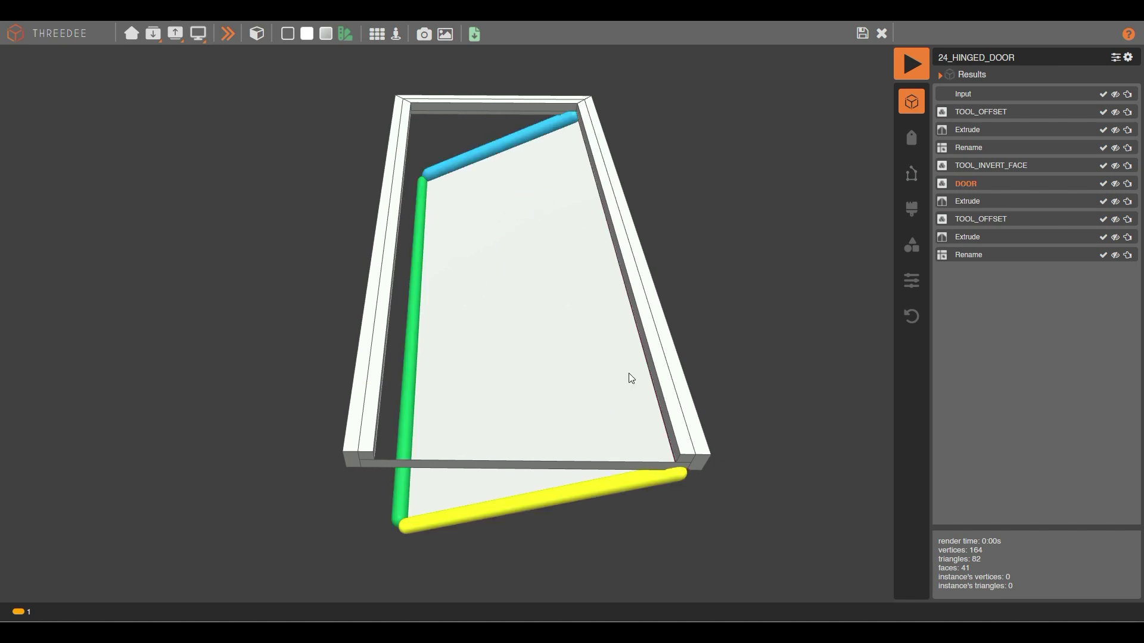
{"action": "left_click_drag", "start_coordinate": [632, 379], "coordinate": [625, 366]}
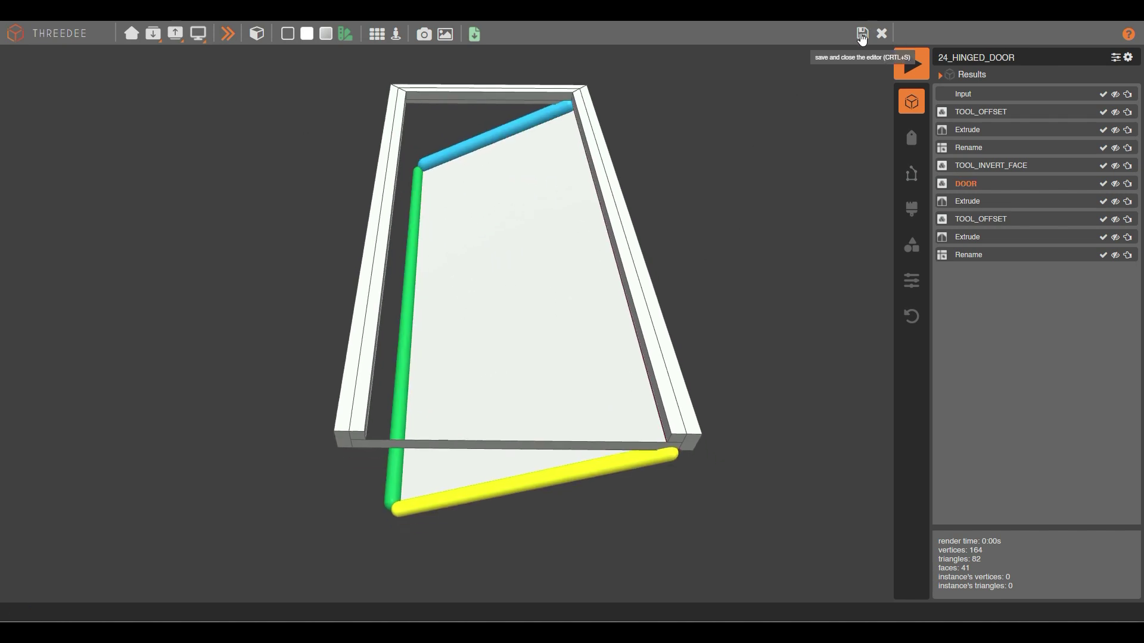
{"action": "left_click", "coordinate": [248, 134]}
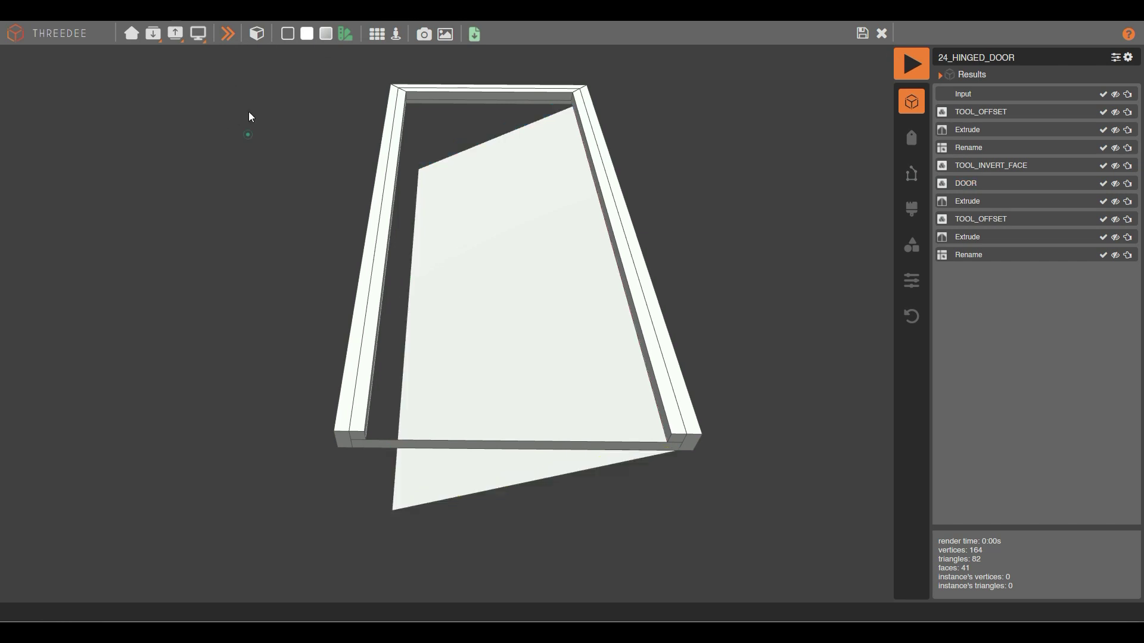
Regenerate the model repeatedly with new random values to check the variation in the door's opening angle.
{"action": "left_click", "coordinate": [229, 37]}
{"action": "left_click", "coordinate": [229, 37]}
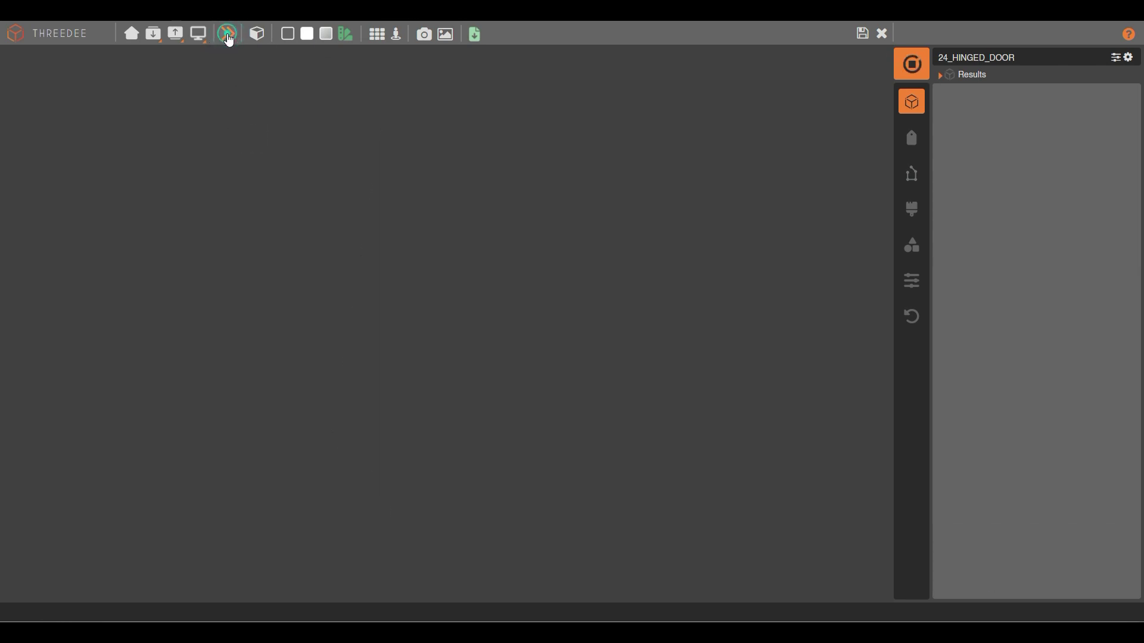
{"action": "left_click", "coordinate": [230, 37]}
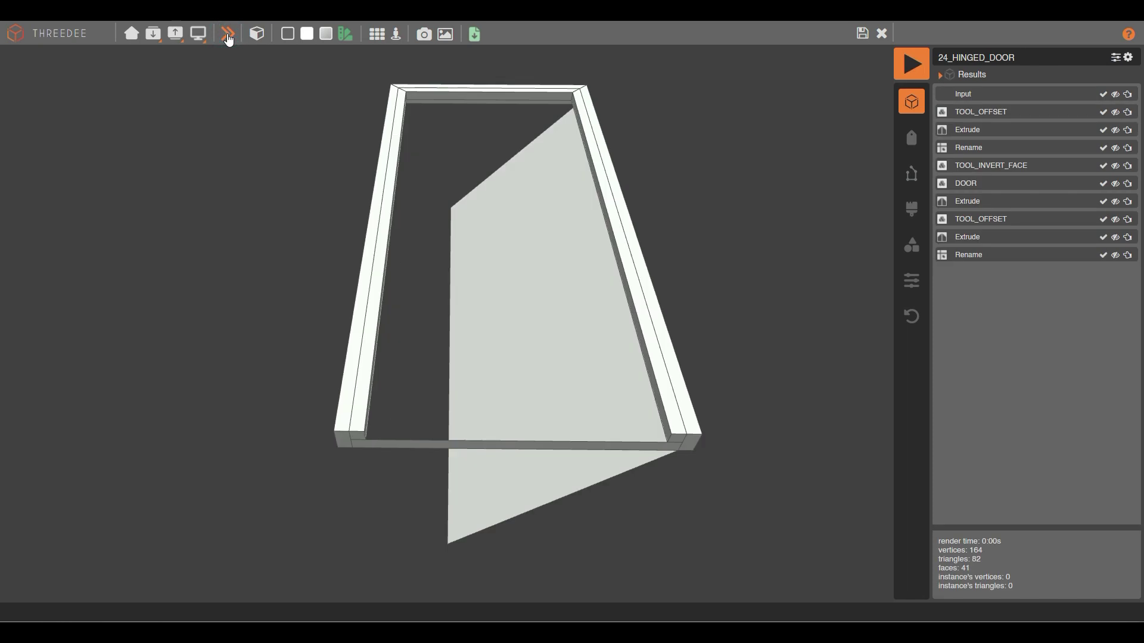
{"action": "left_click", "coordinate": [229, 37]}
{"action": "left_click", "coordinate": [230, 37]}
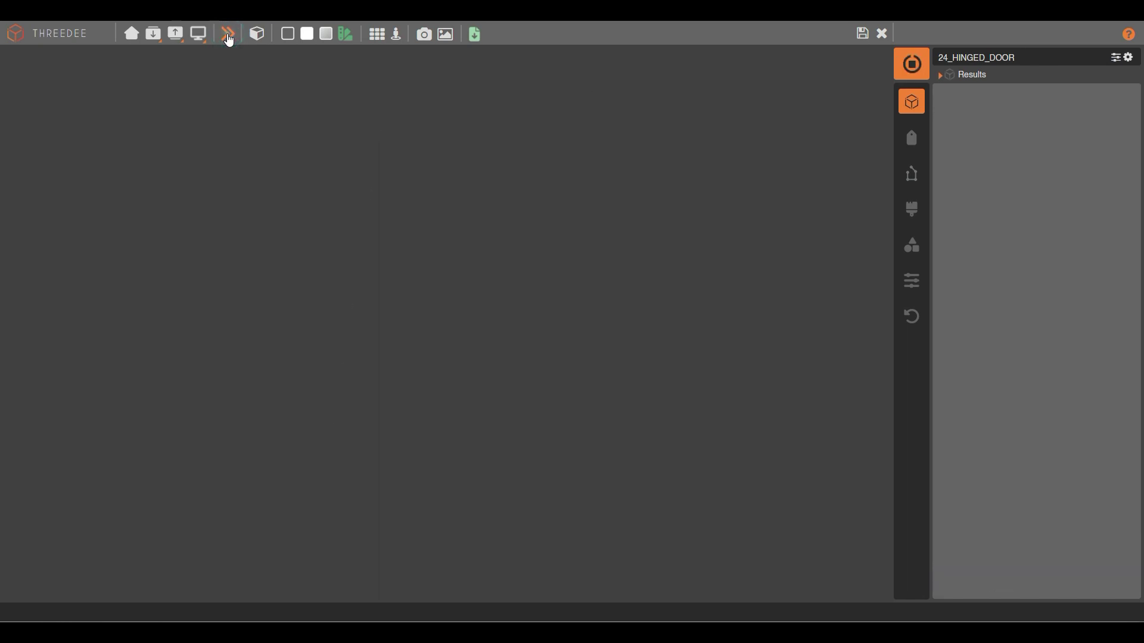
{"action": "left_click", "coordinate": [229, 37]}
Compare the length of the door panel's east edge with the frame's lower edge and return to the node graph.
{"action": "left_click", "coordinate": [564, 323]}
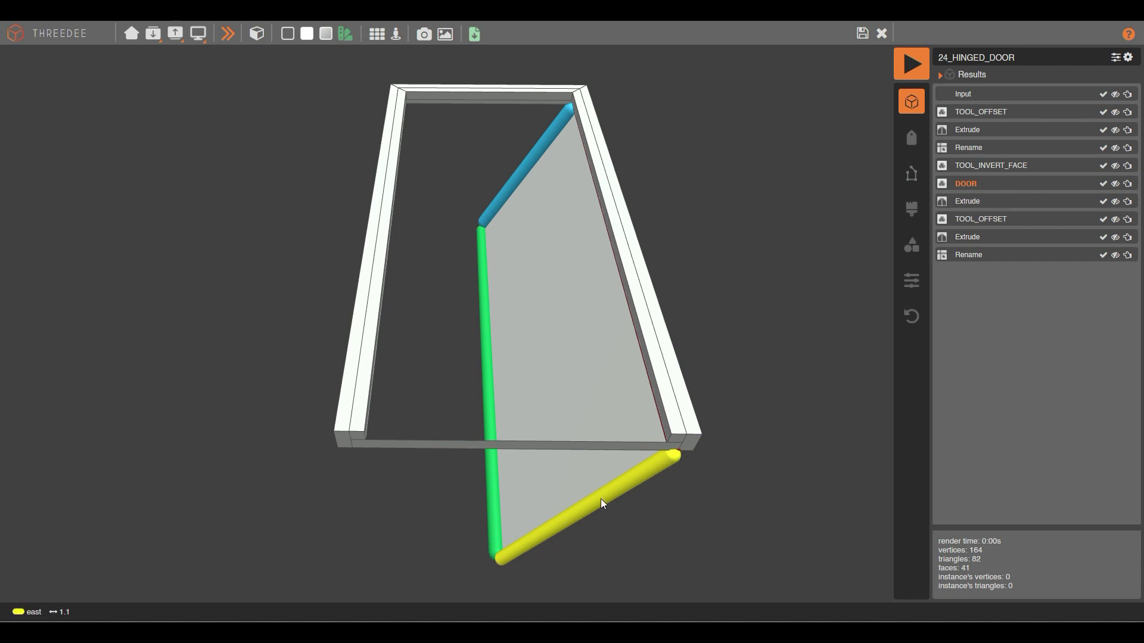
{"action": "left_click", "coordinate": [563, 443]}
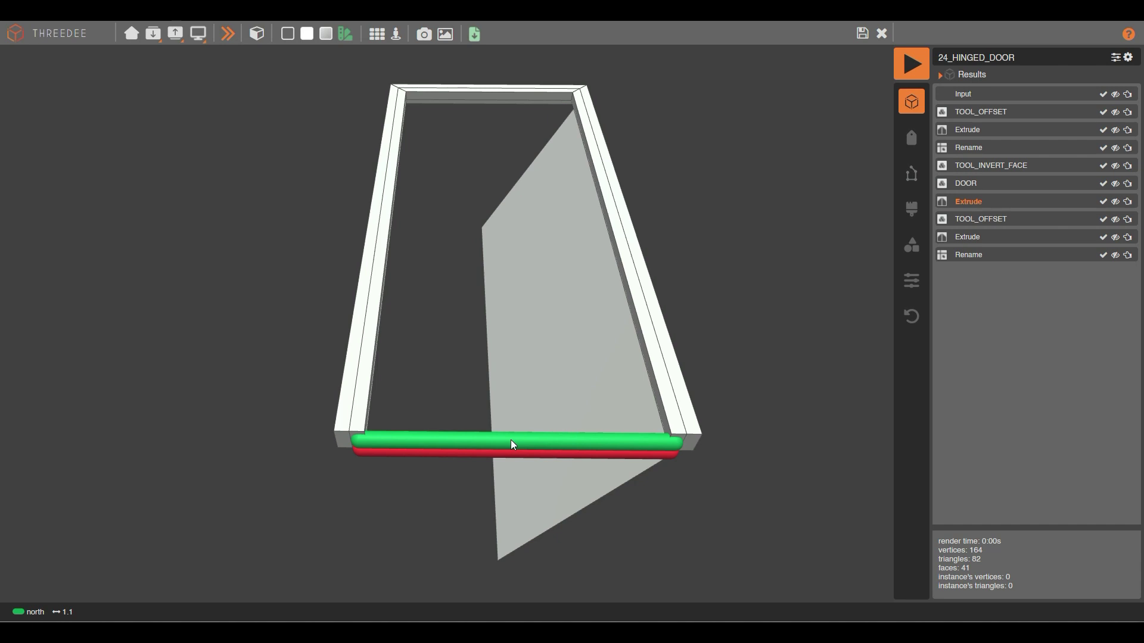
{"action": "left_click", "coordinate": [859, 34]}
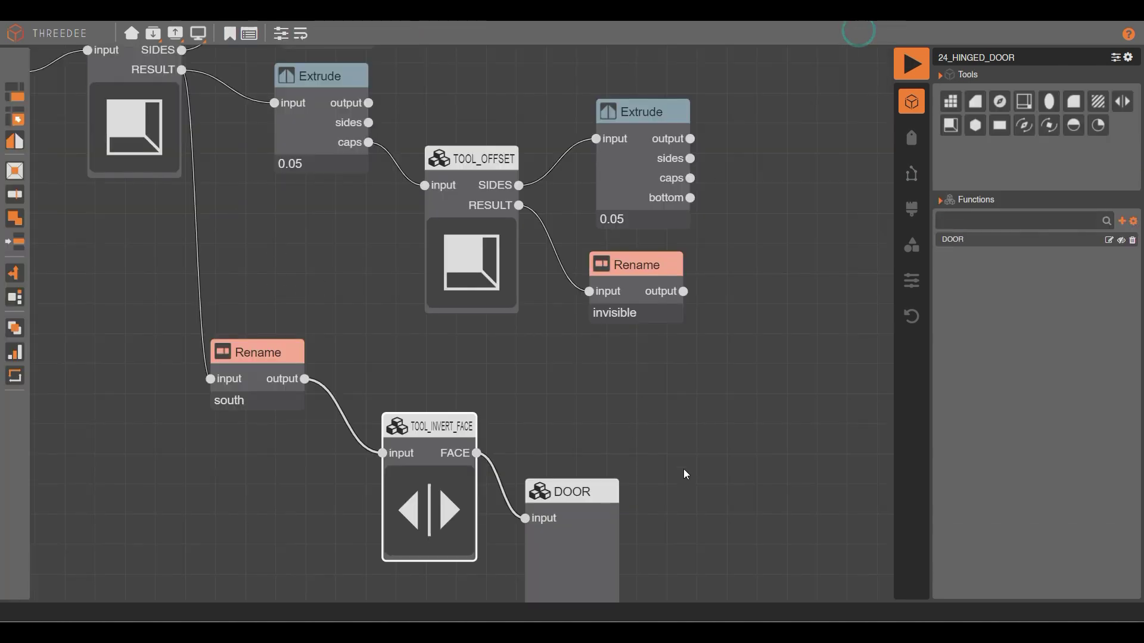
Widen the Input rectangle by moving its east edge outward about 0.5 and save the shape.
{"action": "double_click", "coordinate": [334, 275]}
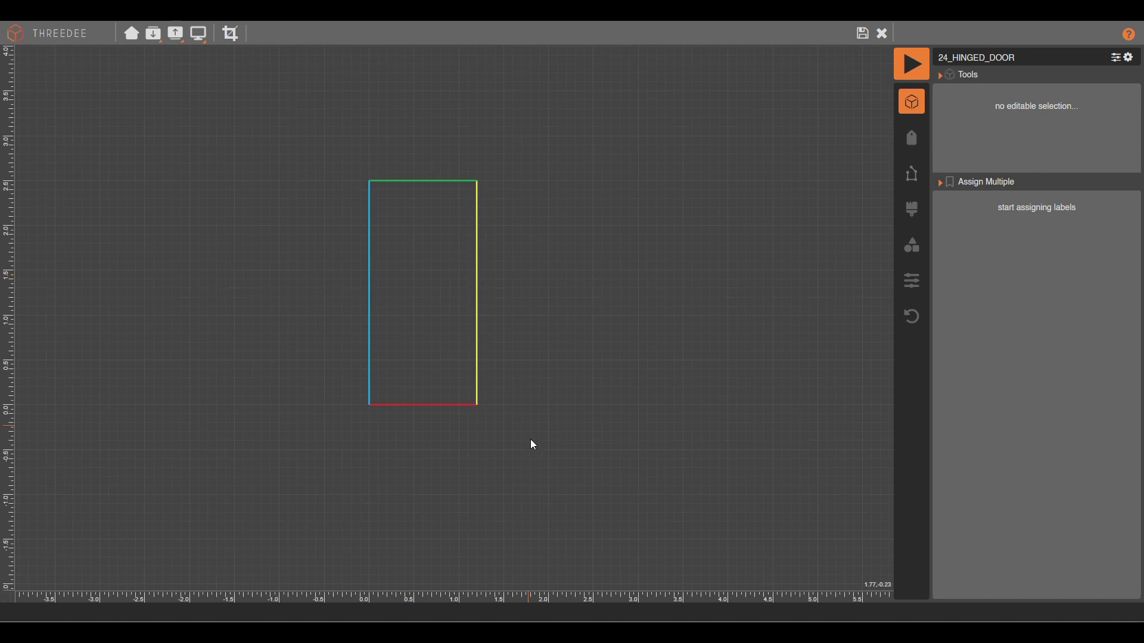
{"action": "left_click_drag", "start_coordinate": [547, 451], "coordinate": [424, 103]}
{"action": "left_click_drag", "start_coordinate": [479, 409], "coordinate": [522, 407]}
{"action": "left_click", "coordinate": [863, 33]}
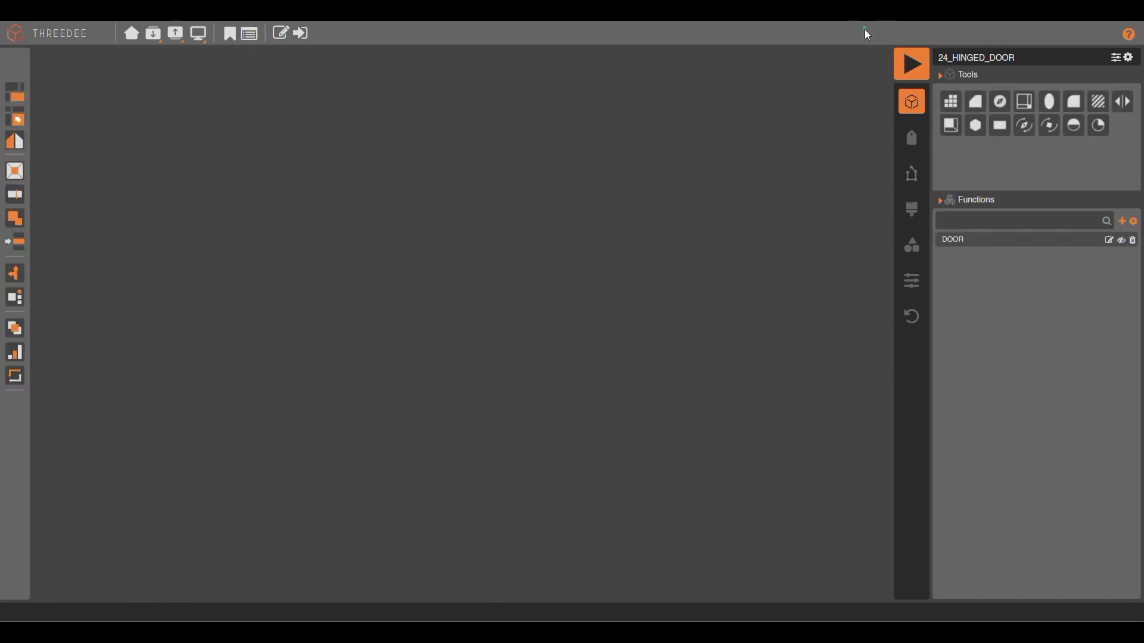
Render the widened door and compare the panel's east edge length with the frame's lower edge, viewing it from the front.
{"action": "left_click", "coordinate": [911, 63]}
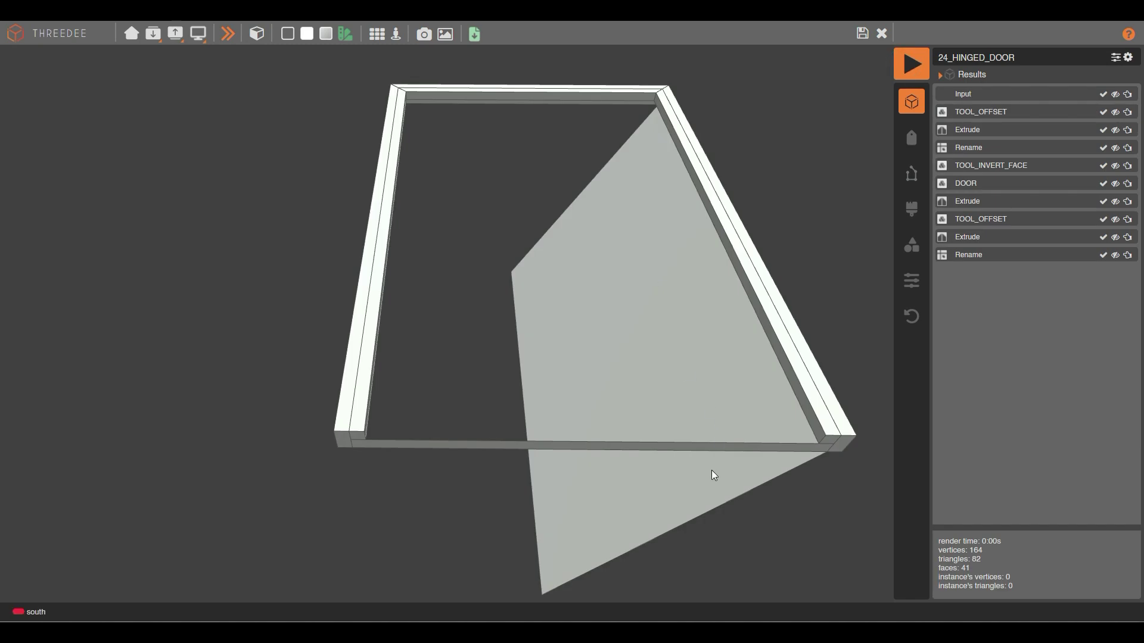
{"action": "left_click", "coordinate": [710, 495]}
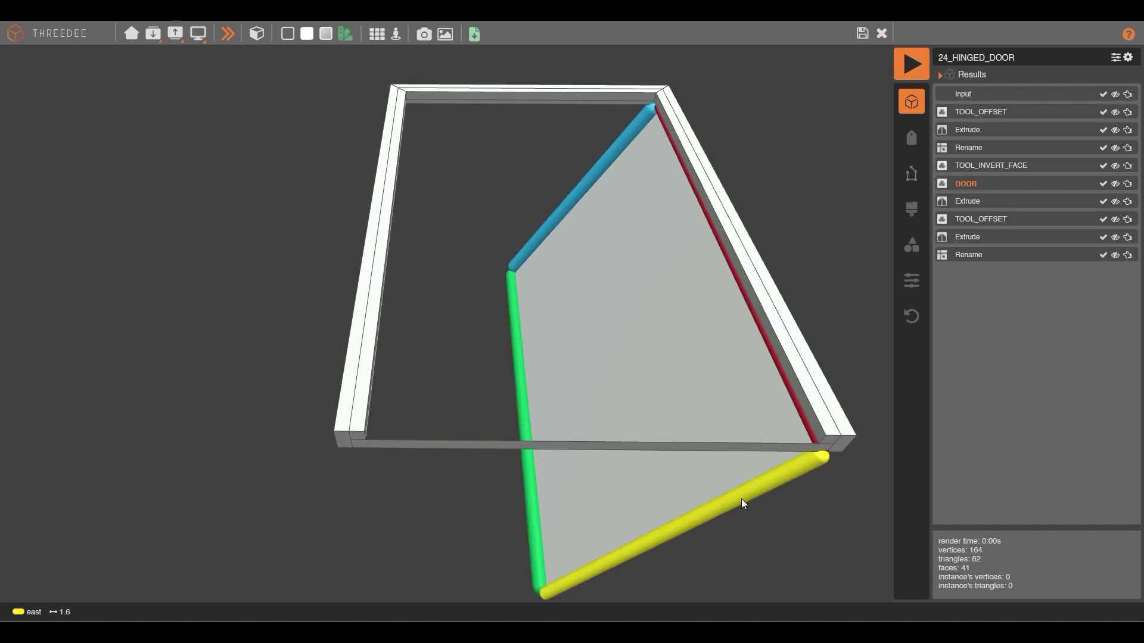
{"action": "left_click", "coordinate": [583, 442]}
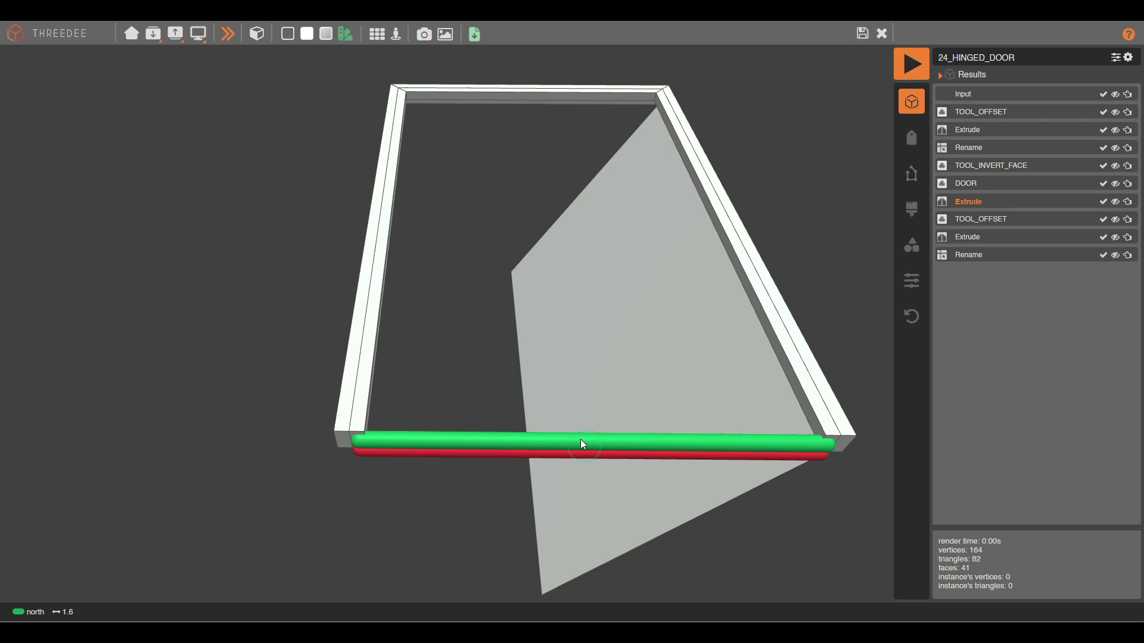
{"action": "left_click", "coordinate": [630, 351]}
{"action": "left_click_drag", "start_coordinate": [630, 351], "coordinate": [626, 302]}
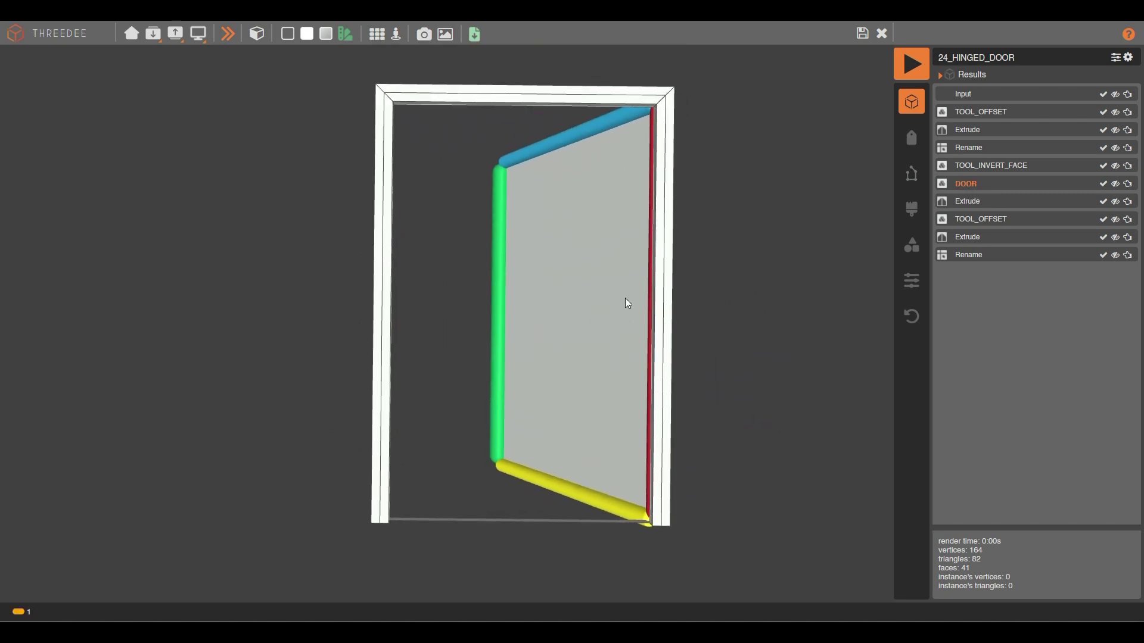
Return to the node graph and update the outputs of the DOOR function node.
{"action": "left_click", "coordinate": [862, 35]}
{"action": "scroll", "coordinate": [401, 353], "scroll_direction": "up", "scroll_amount": 3}
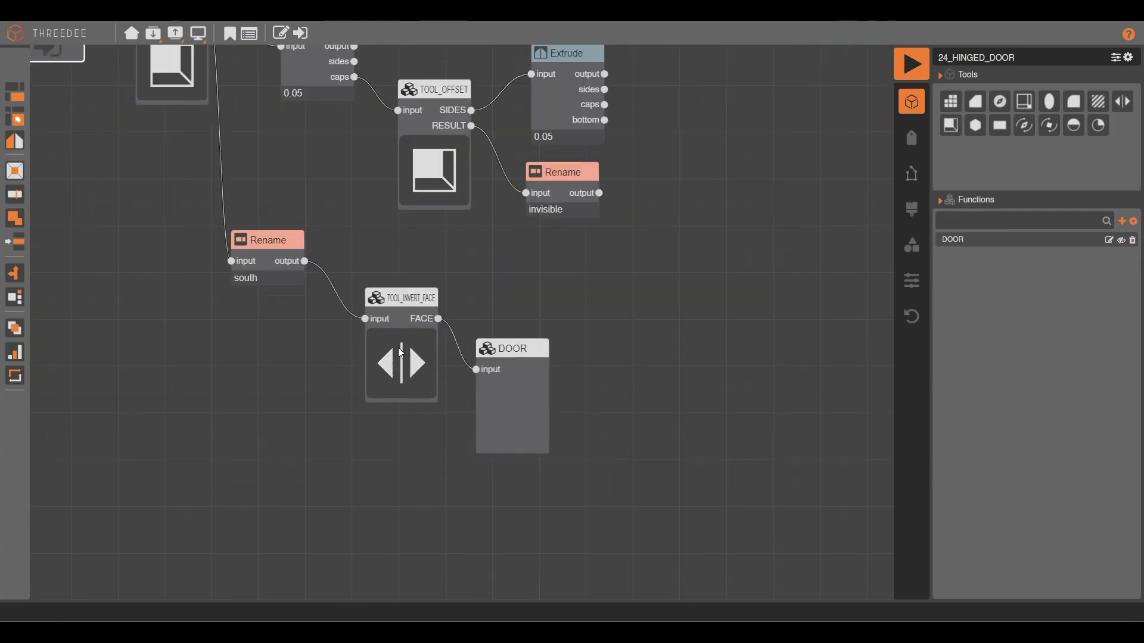
{"action": "left_click", "coordinate": [506, 360]}
{"action": "right_click", "coordinate": [507, 360]}
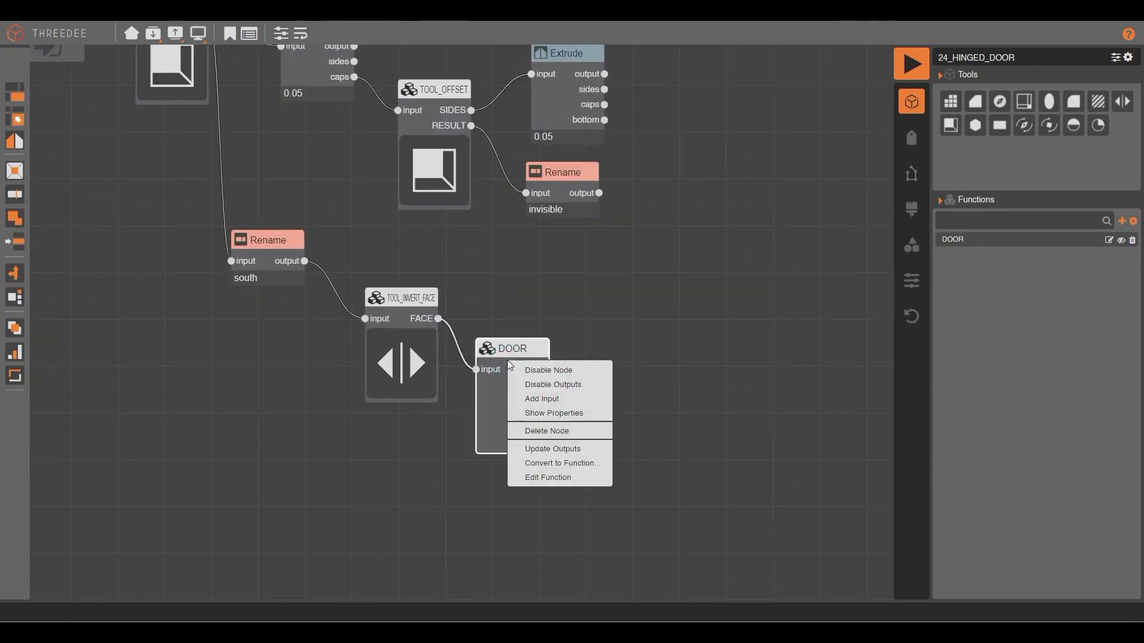
{"action": "left_click", "coordinate": [580, 447]}
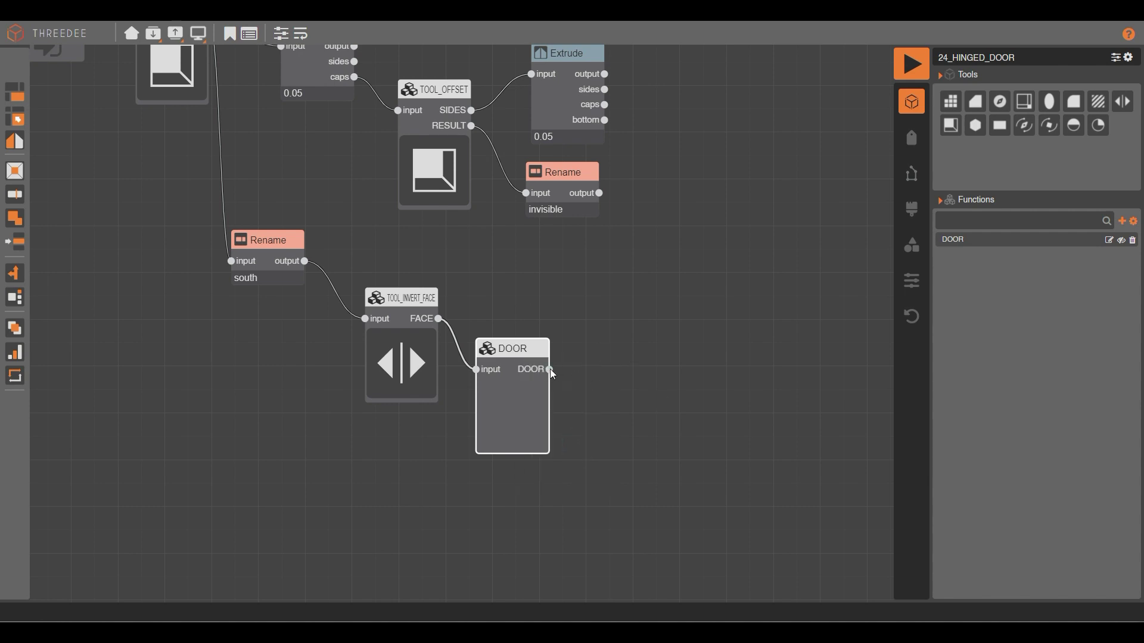
Connect a new Extrude node to the DOOR node's output and open the choices for its extrusion method.
{"action": "left_click_drag", "start_coordinate": [549, 370], "coordinate": [598, 304]}
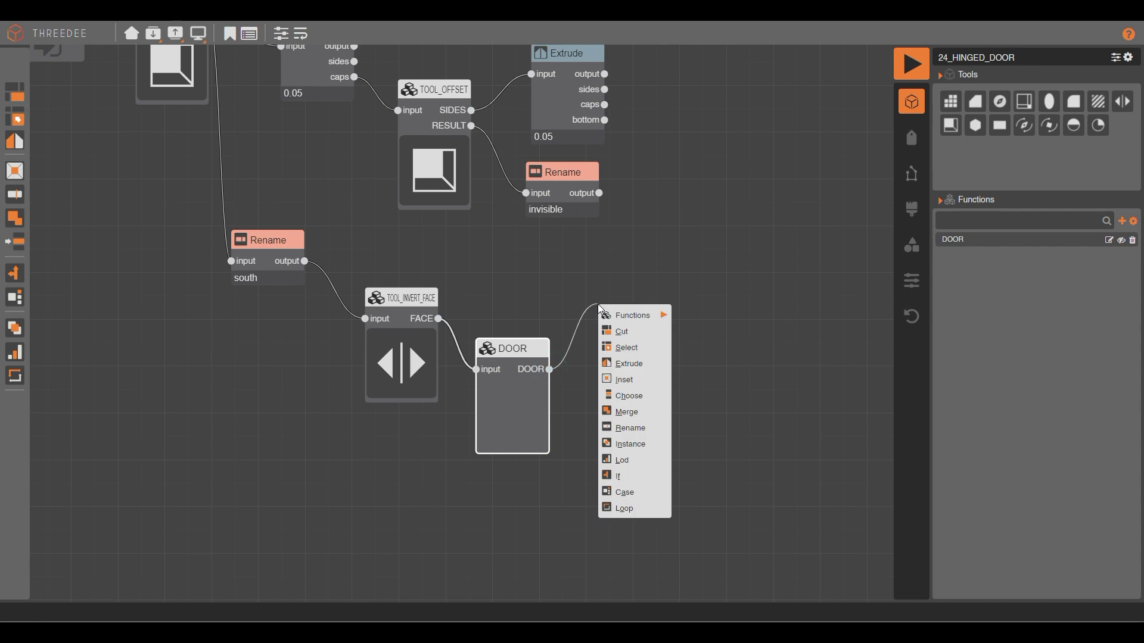
{"action": "left_click", "coordinate": [648, 365]}
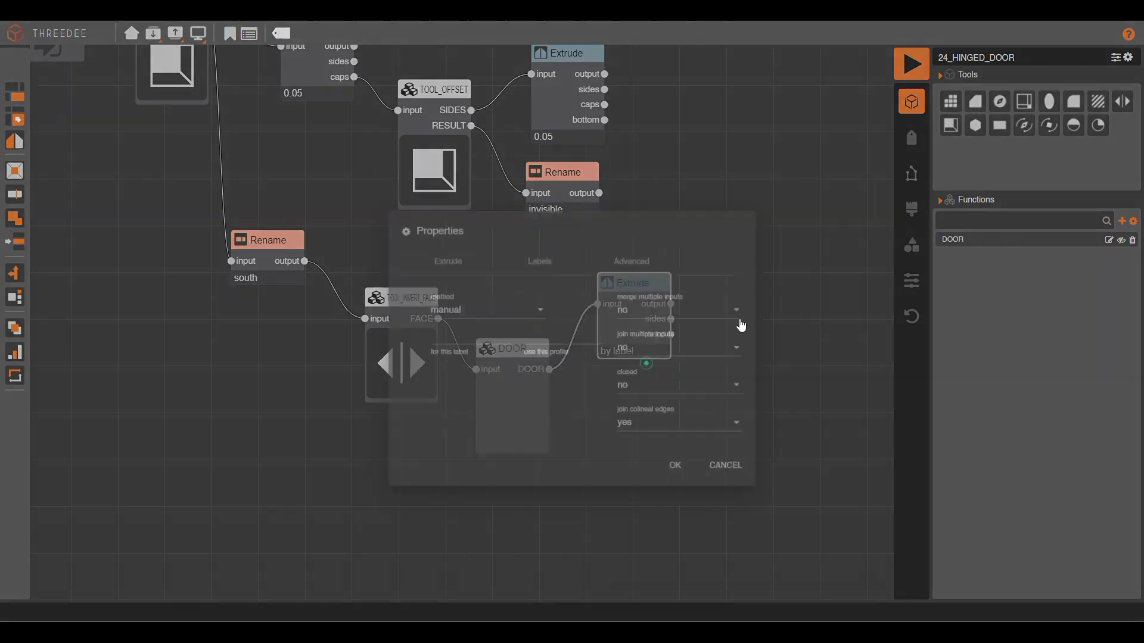
{"action": "left_click", "coordinate": [470, 279]}
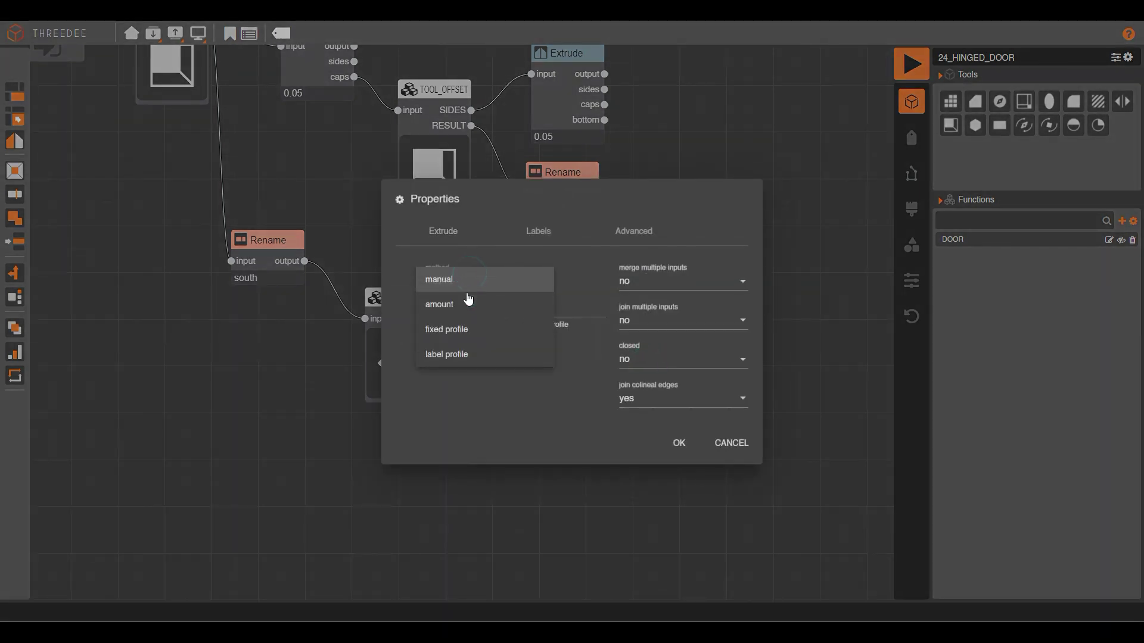
Set the door's Extrude node to the amount method with 0.05 and render the hinged door to check its thickness.
{"action": "left_click", "coordinate": [465, 304]}
{"action": "left_click", "coordinate": [478, 319]}
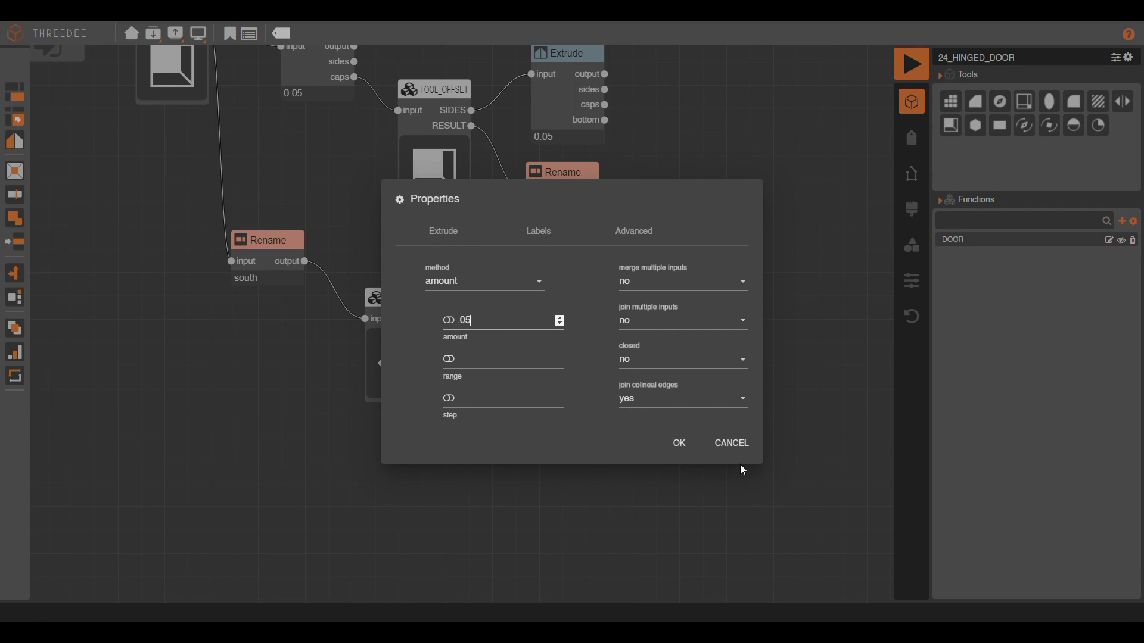
{"action": "type", "text": ".05"}
{"action": "left_click", "coordinate": [678, 442]}
{"action": "left_click", "coordinate": [912, 64]}
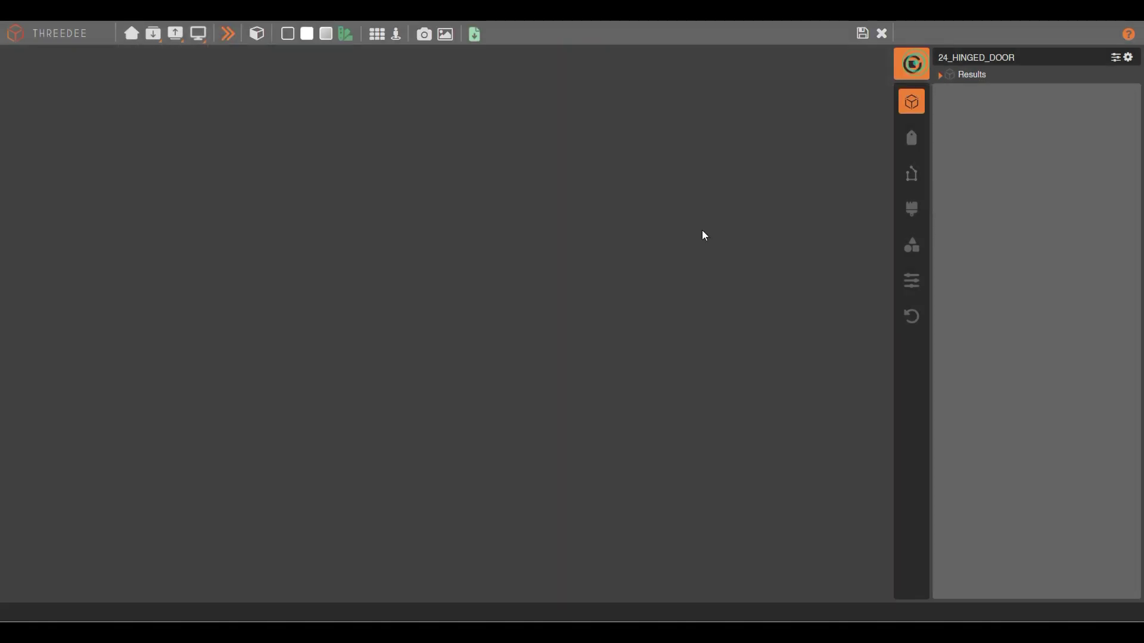
{"action": "left_click_drag", "start_coordinate": [635, 314], "coordinate": [574, 167]}
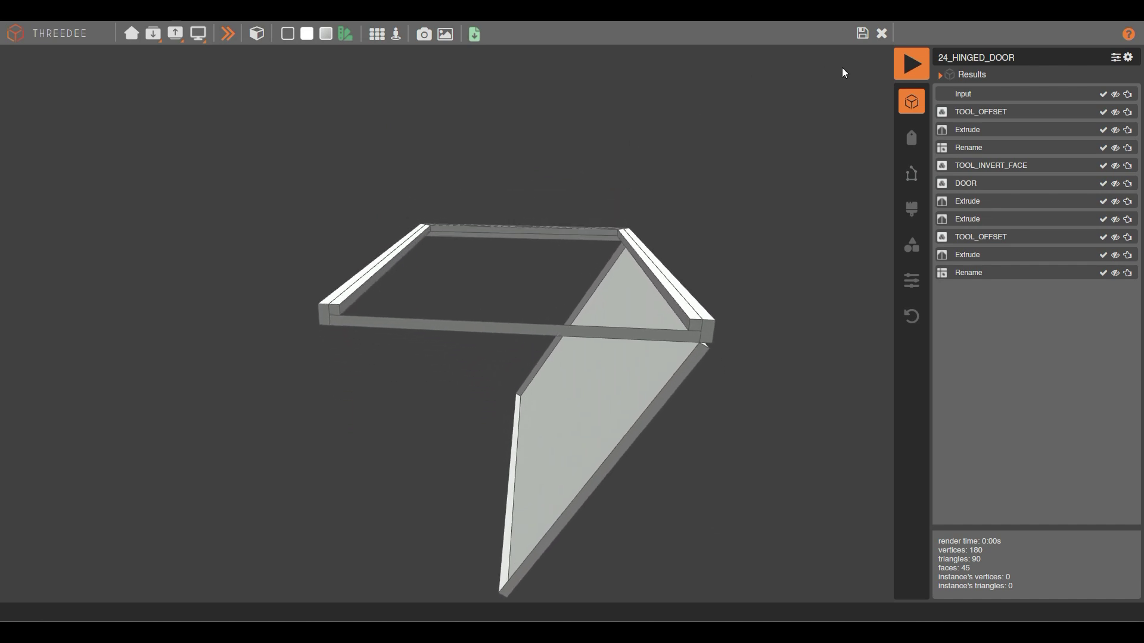
{"action": "left_click", "coordinate": [862, 34]}
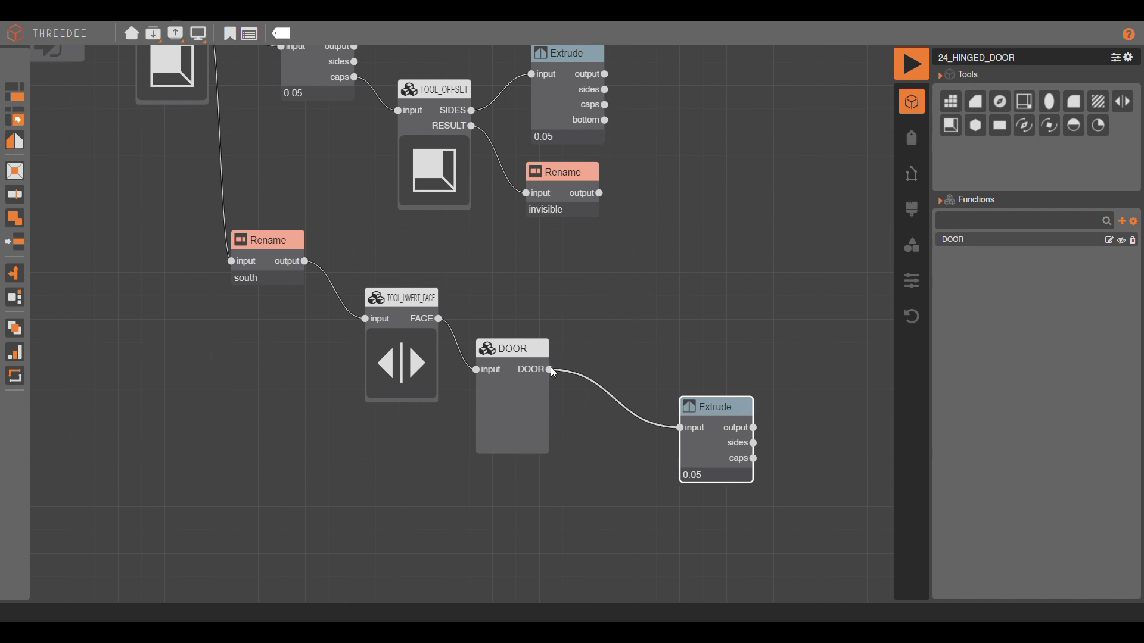
Insert a TOOL_INVERT_FACE node between the DOOR output and its Extrude node, and render the door to check the extrusion direction.
{"action": "left_click", "coordinate": [550, 369]}
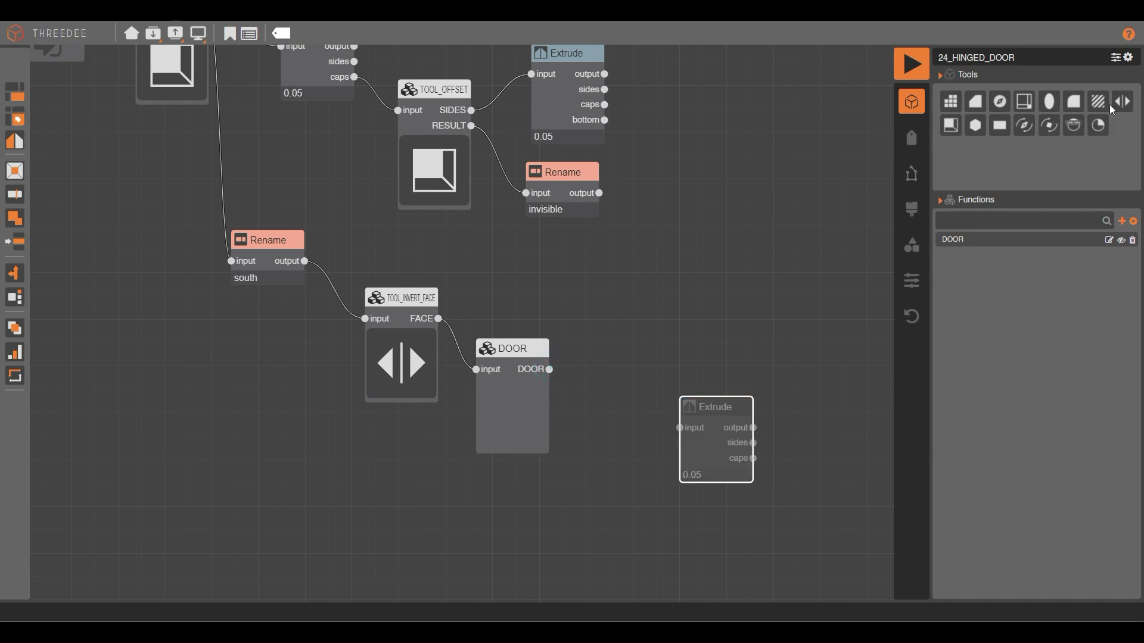
{"action": "left_click_drag", "start_coordinate": [1123, 101], "coordinate": [606, 344]}
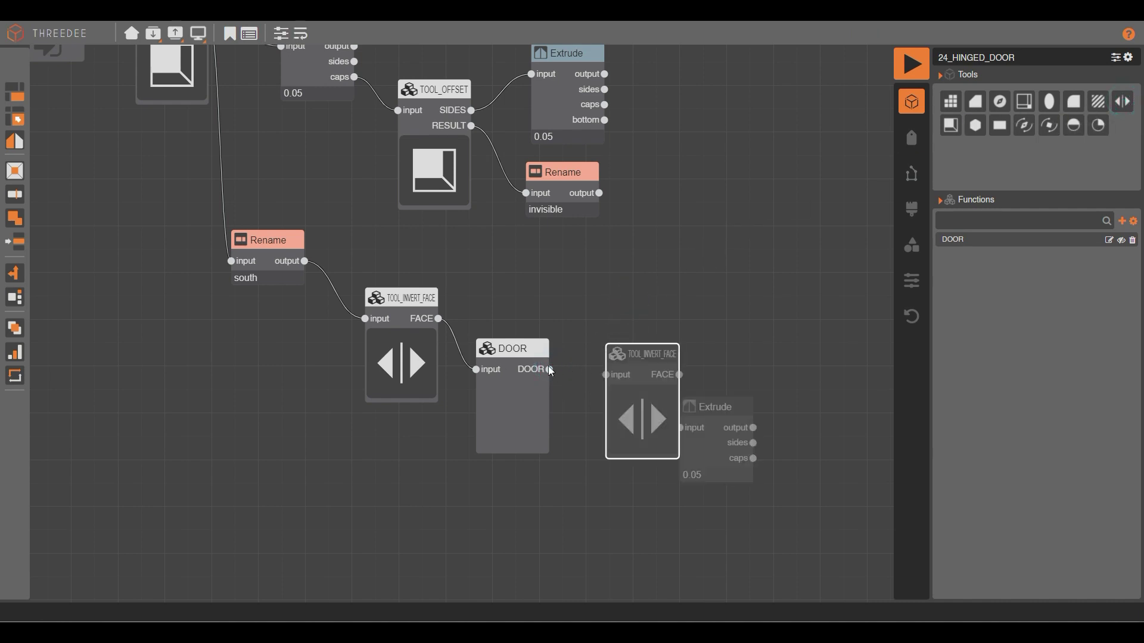
{"action": "left_click_drag", "start_coordinate": [550, 370], "coordinate": [679, 428]}
{"action": "left_click", "coordinate": [911, 65]}
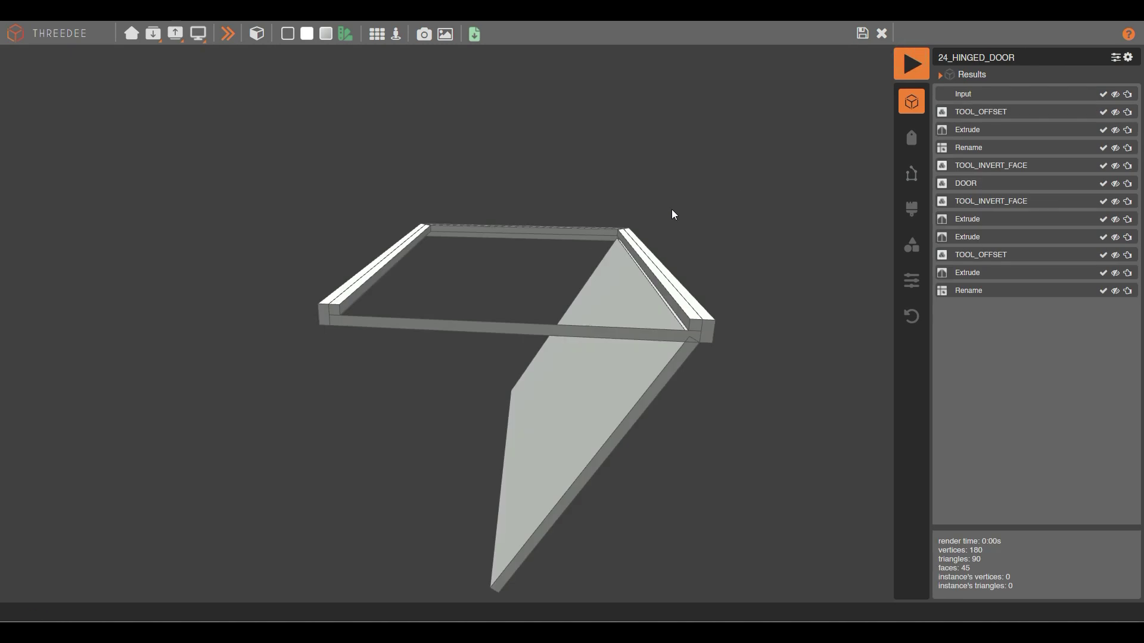
{"action": "left_click_drag", "start_coordinate": [605, 275], "coordinate": [554, 262]}
{"action": "scroll", "coordinate": [523, 284], "scroll_direction": "up", "scroll_amount": 3}
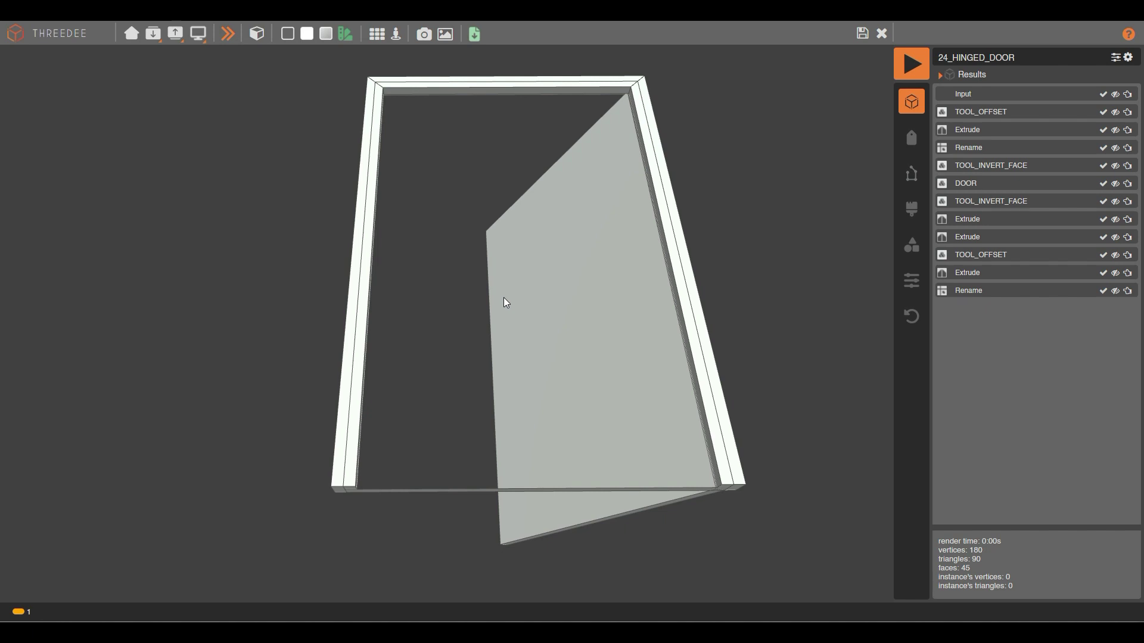
{"action": "key", "text": "b"}
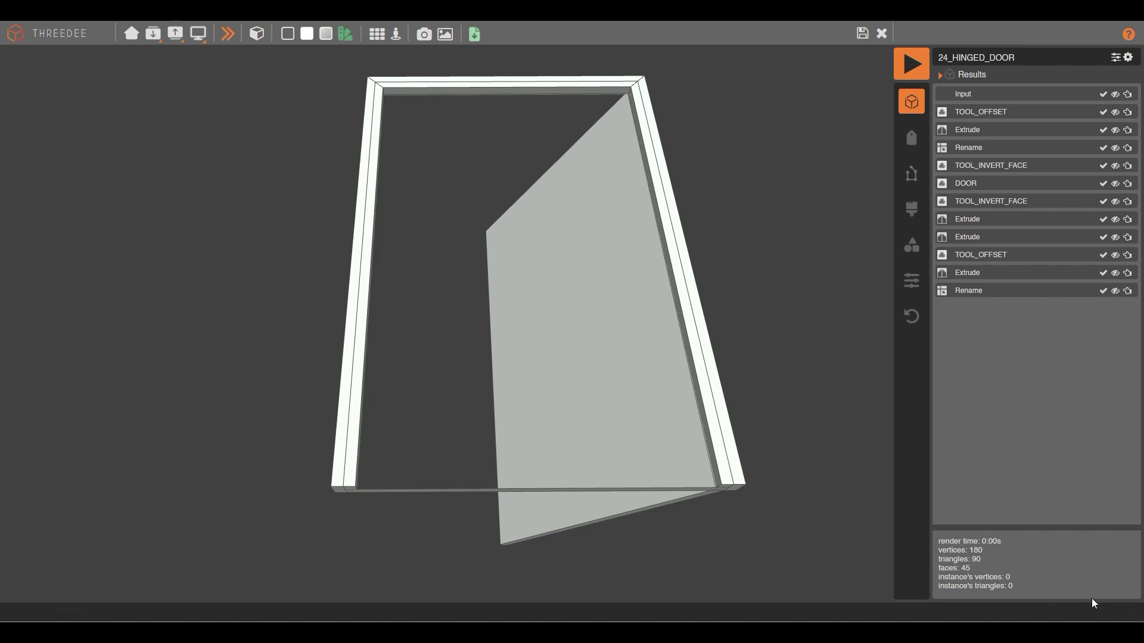
{"action": "left_click_drag", "start_coordinate": [625, 303], "coordinate": [761, 186]}
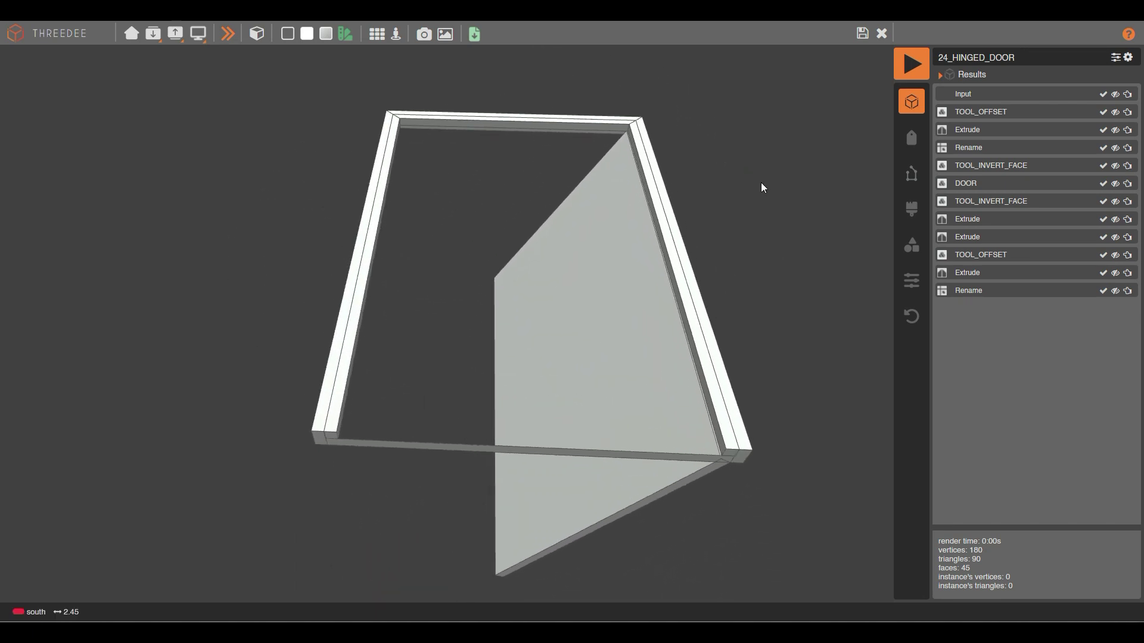
{"action": "left_click", "coordinate": [881, 34]}
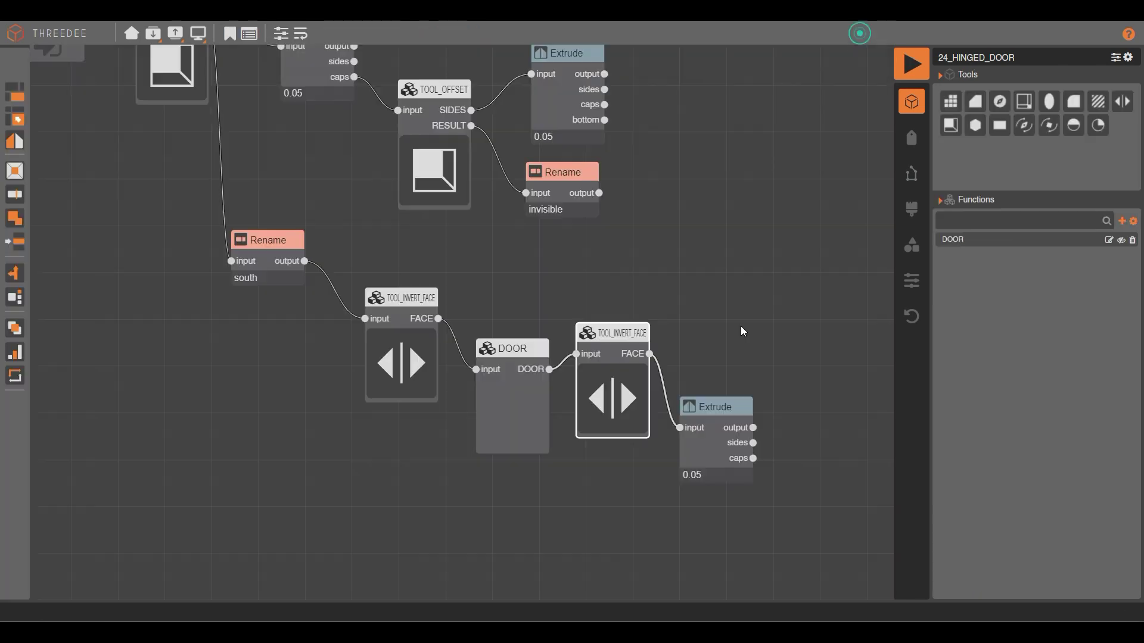
Turn on the closed option of the door's Extrude node and render the model to inspect the door leaf.
{"action": "scroll", "coordinate": [688, 406], "scroll_direction": "up", "scroll_amount": 3}
{"action": "double_click", "coordinate": [722, 409]}
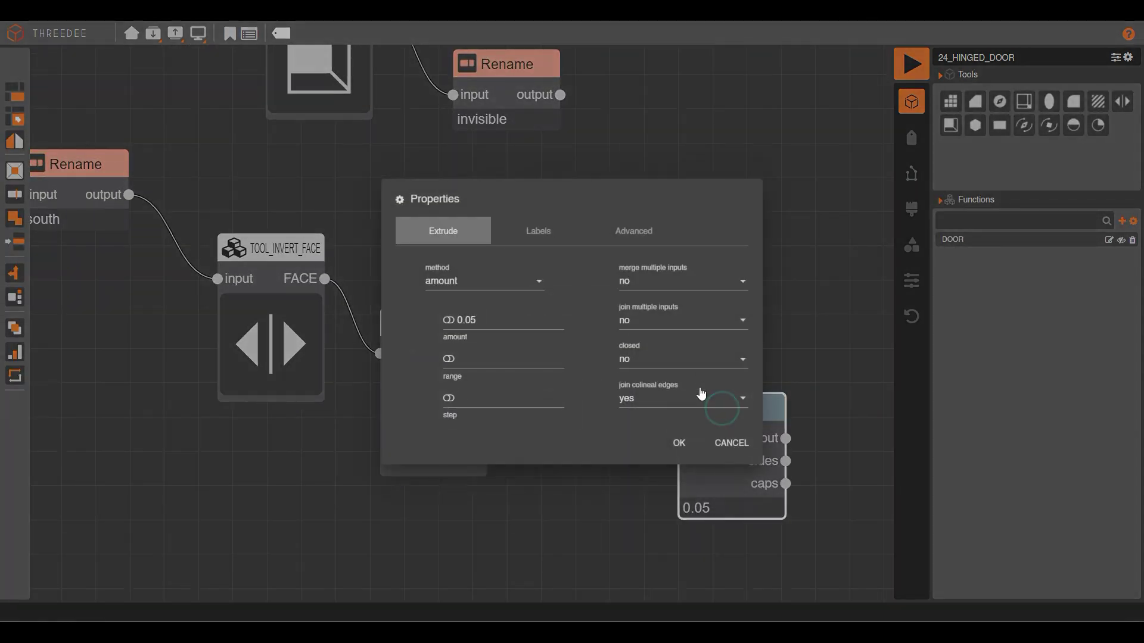
{"action": "left_click", "coordinate": [660, 365]}
{"action": "left_click", "coordinate": [656, 332]}
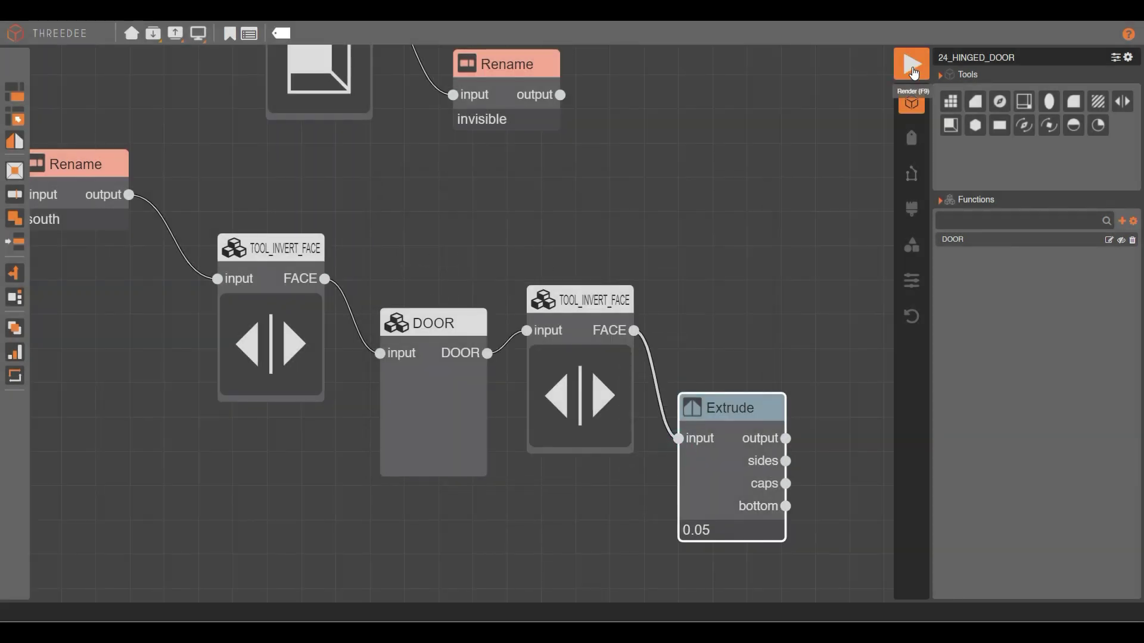
{"action": "left_click", "coordinate": [911, 63]}
{"action": "left_click_drag", "start_coordinate": [717, 329], "coordinate": [620, 212]}
{"action": "left_click", "coordinate": [532, 271]}
{"action": "left_click_drag", "start_coordinate": [551, 210], "coordinate": [661, 305]}
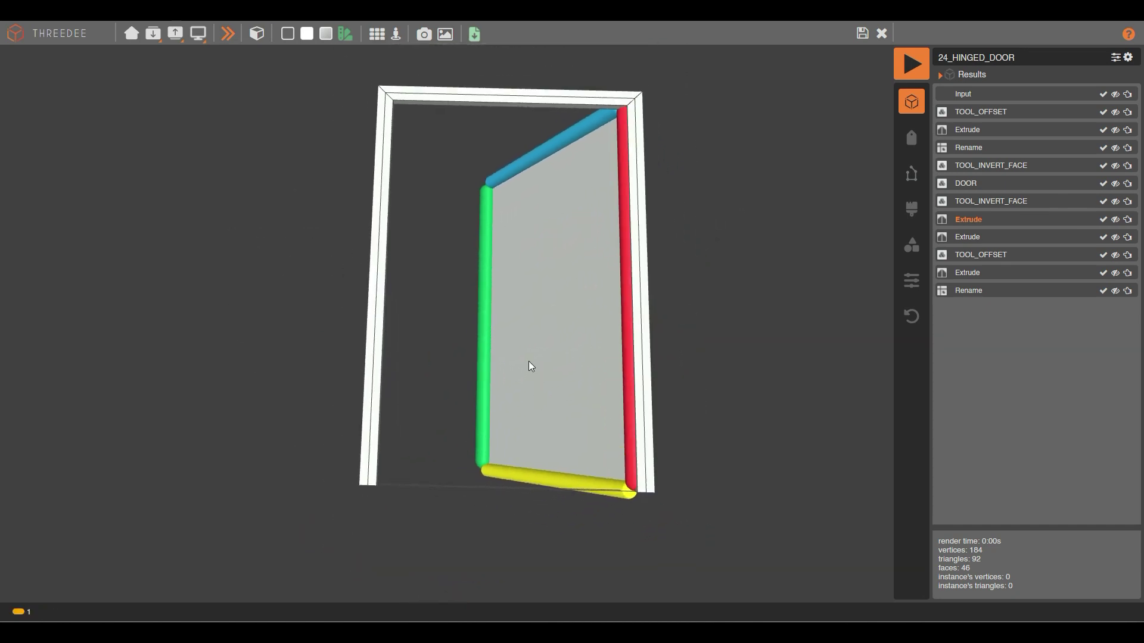
{"action": "left_click", "coordinate": [746, 260]}
{"action": "left_click_drag", "start_coordinate": [594, 260], "coordinate": [607, 256]}
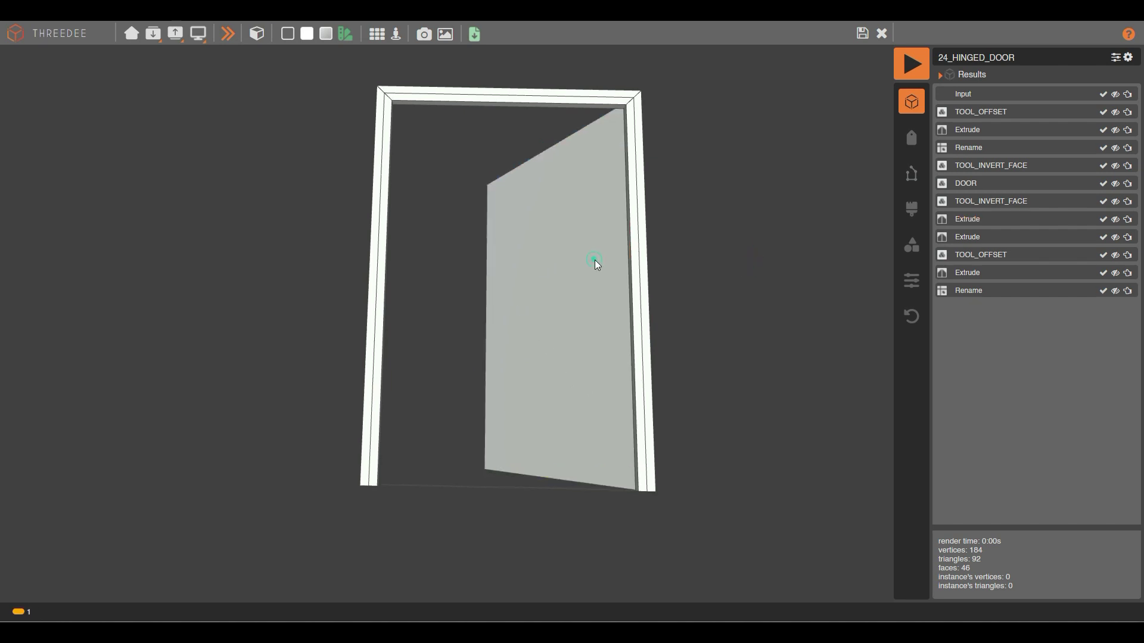
{"action": "left_click", "coordinate": [899, 52]}
Add an Inset node with a distance of 0.15 to the caps output of the door's Extrude node.
{"action": "left_click_drag", "start_coordinate": [695, 290], "coordinate": [524, 219]}
{"action": "left_click_drag", "start_coordinate": [641, 355], "coordinate": [524, 381]}
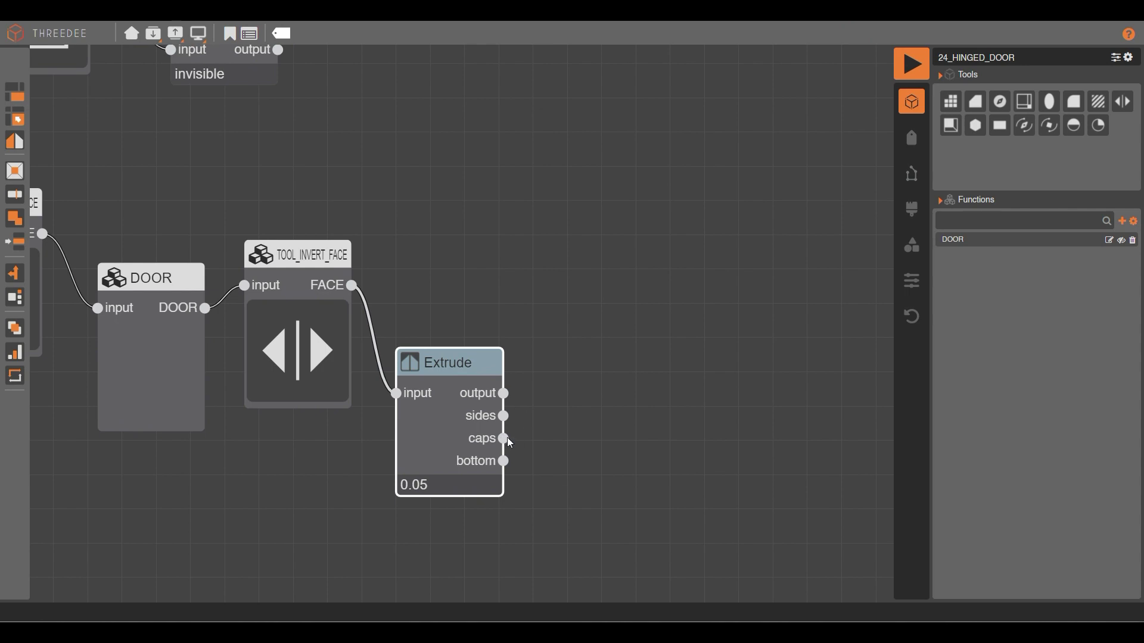
{"action": "left_click_drag", "start_coordinate": [506, 438], "coordinate": [628, 278]}
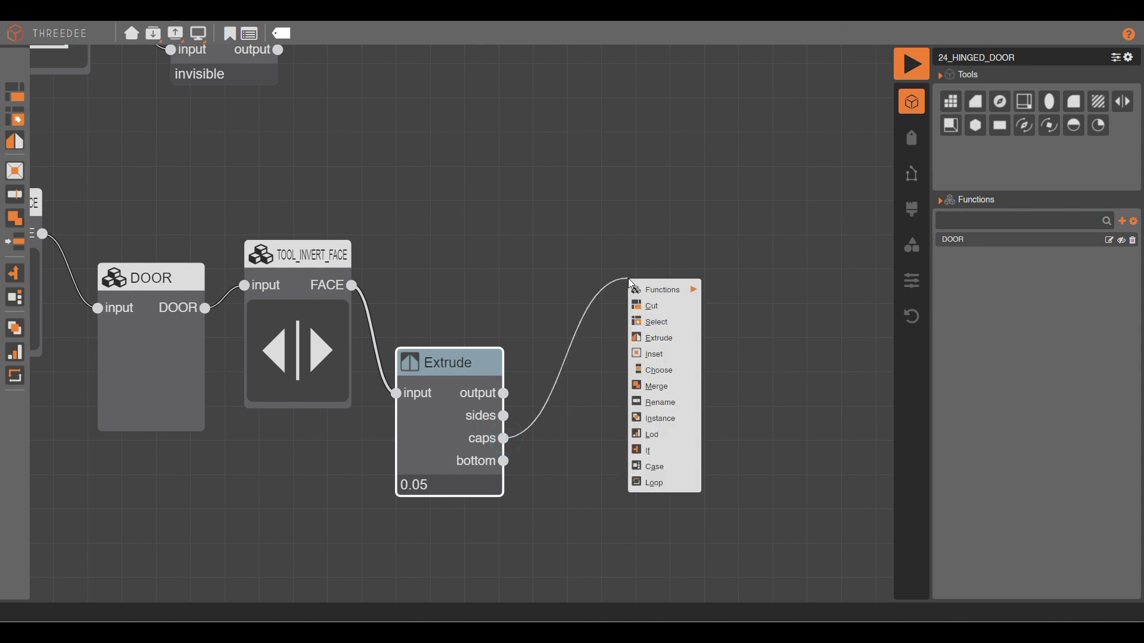
{"action": "left_click", "coordinate": [667, 355]}
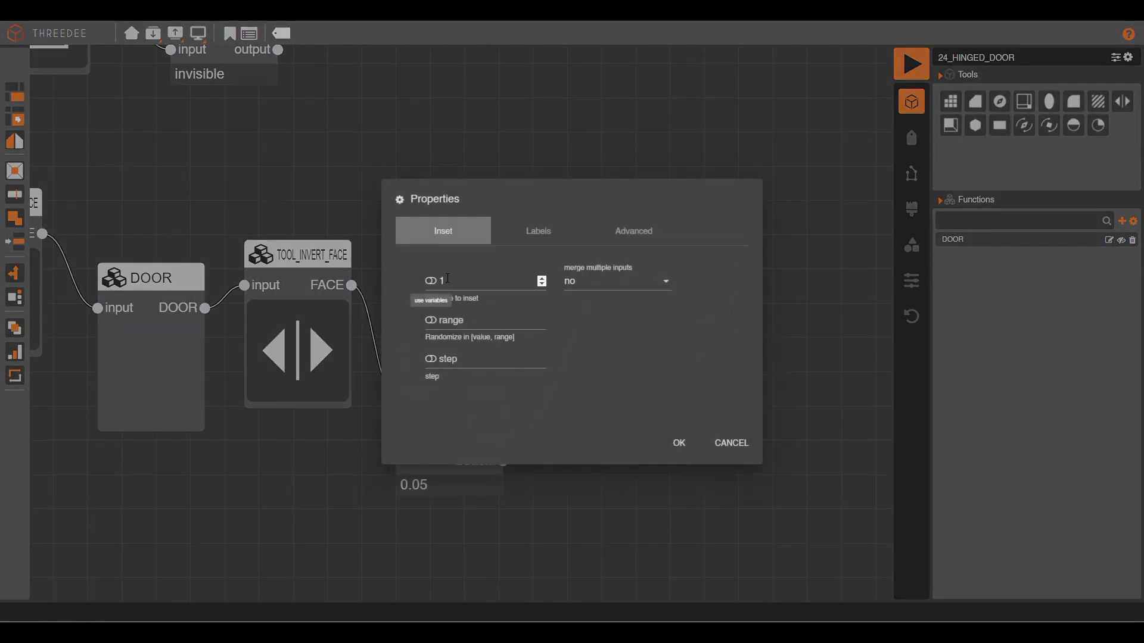
{"action": "left_click", "coordinate": [415, 280]}
{"action": "type", "text": ".15"}
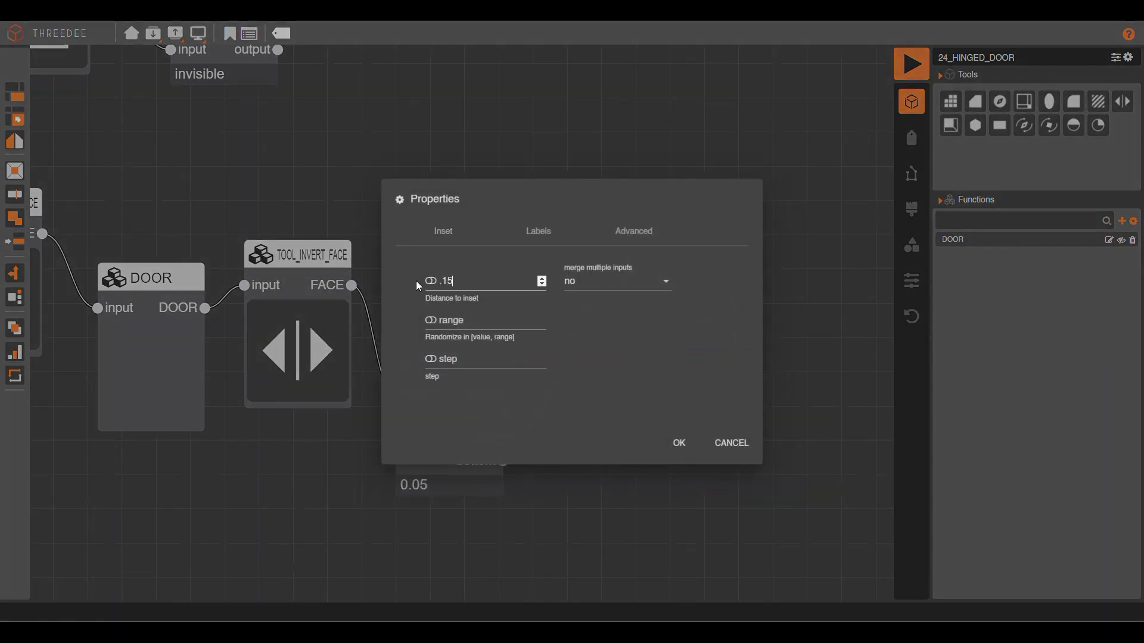
{"action": "left_click", "coordinate": [661, 441]}
Connect the bottom output of the door's Extrude to the Inset node as well and render the door.
{"action": "left_click_drag", "start_coordinate": [503, 463], "coordinate": [630, 281]}
{"action": "left_click", "coordinate": [911, 64]}
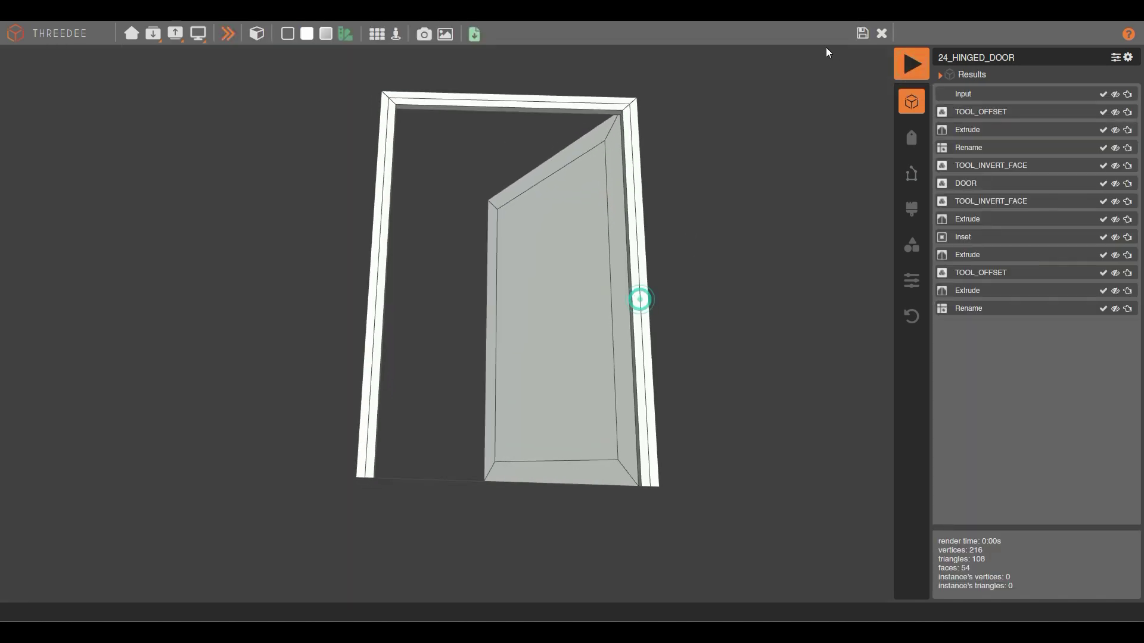
{"action": "left_click", "coordinate": [865, 35]}
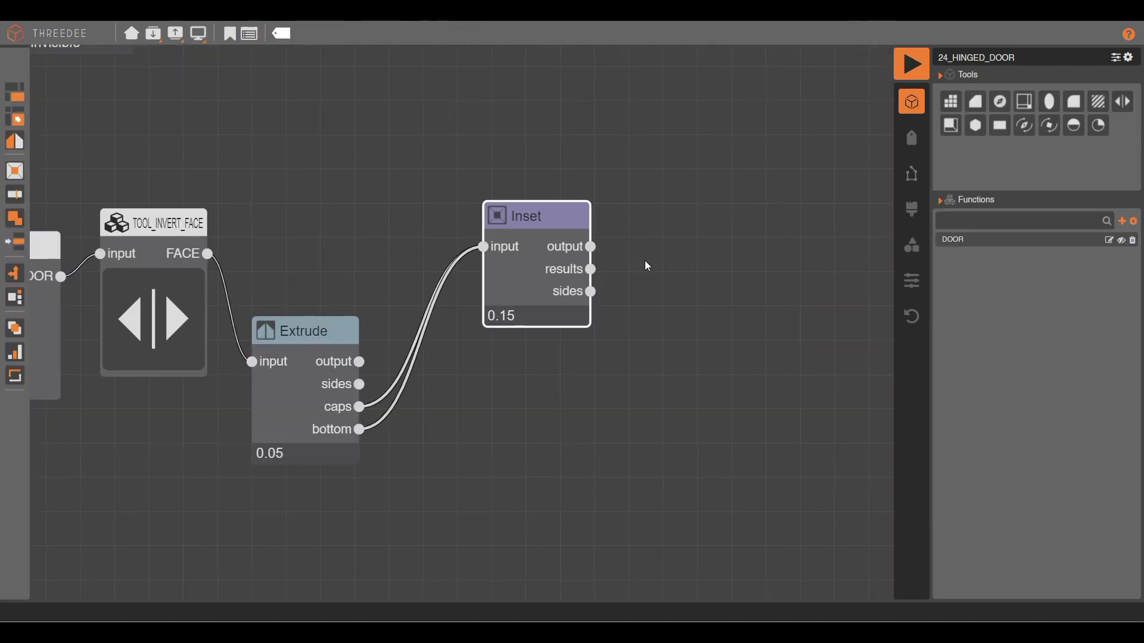
Add an Extrude node to the Inset's results output, using the amount method with -0.01, and render the recessed door panel.
{"action": "left_click_drag", "start_coordinate": [591, 269], "coordinate": [649, 324]}
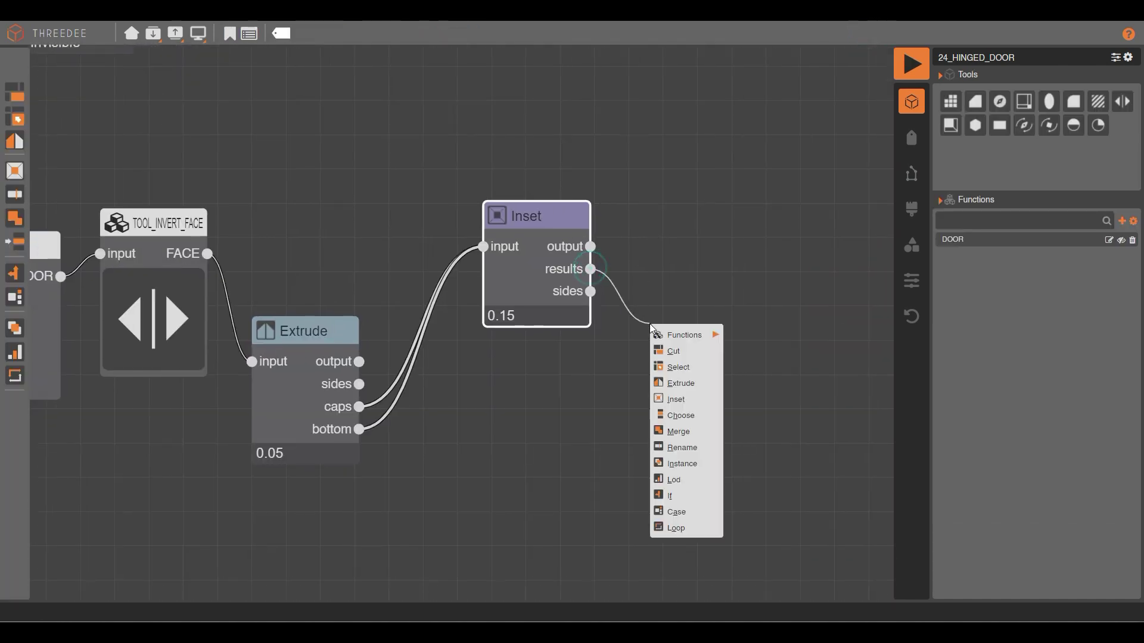
{"action": "mouse_move", "coordinate": [675, 341]}
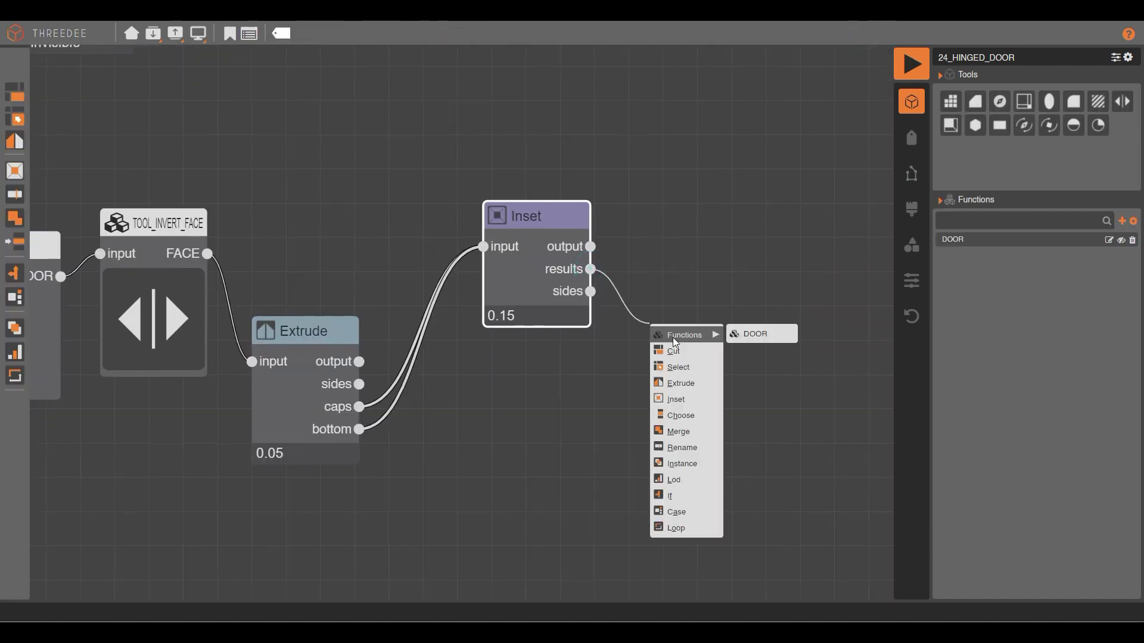
{"action": "left_click", "coordinate": [679, 384]}
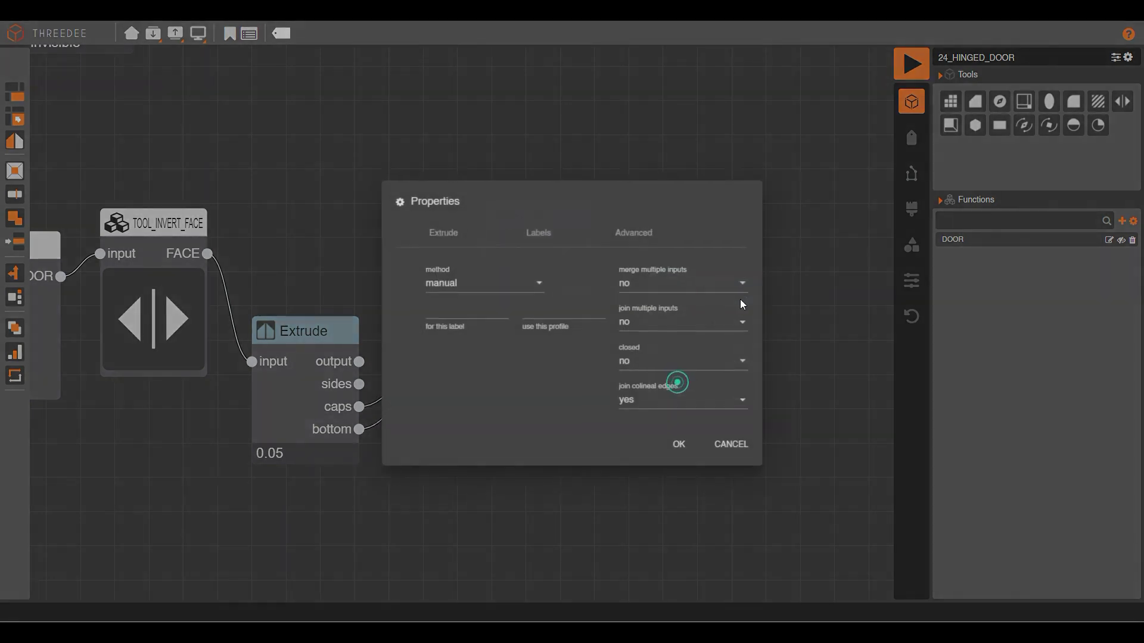
{"action": "left_click", "coordinate": [477, 280]}
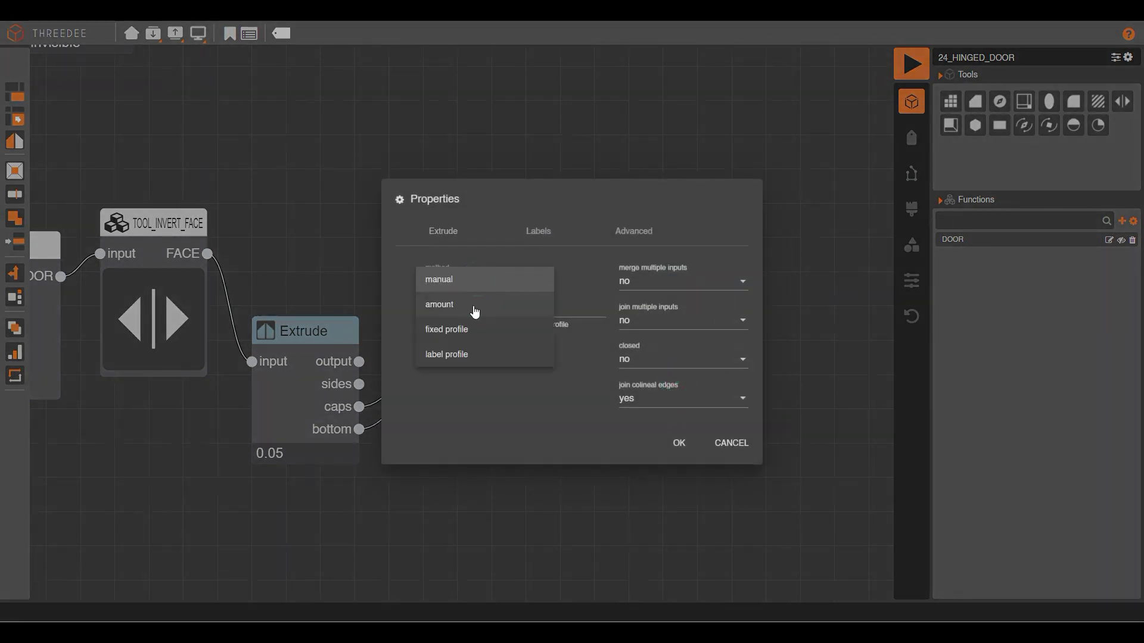
{"action": "left_click", "coordinate": [474, 304]}
{"action": "left_click", "coordinate": [475, 317]}
{"action": "type", "text": "-.01"}
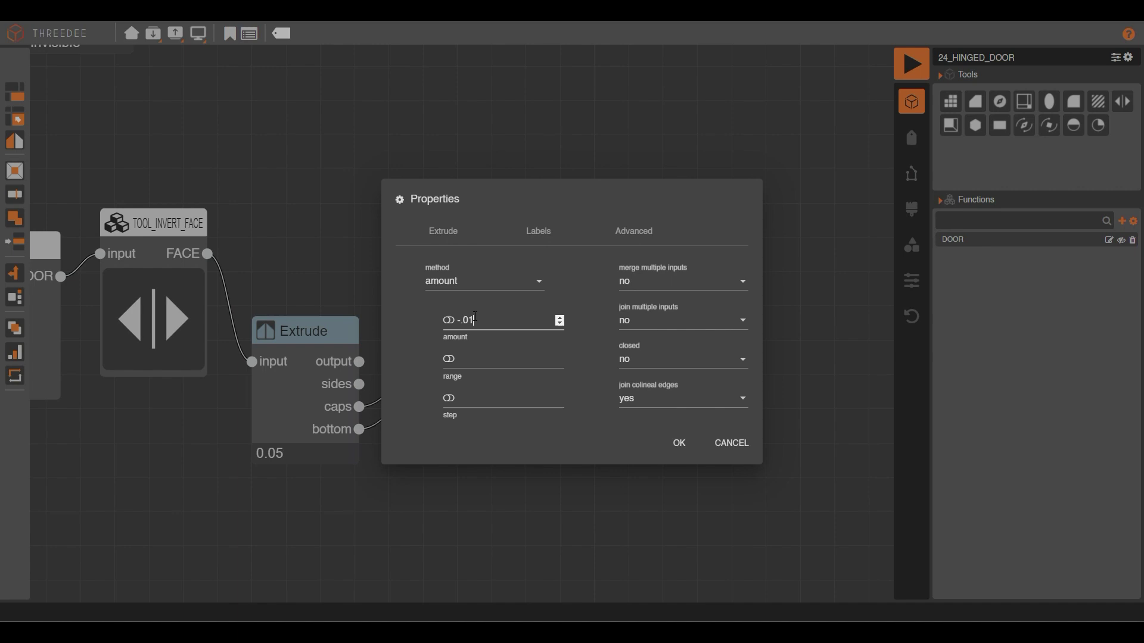
{"action": "left_click", "coordinate": [677, 443]}
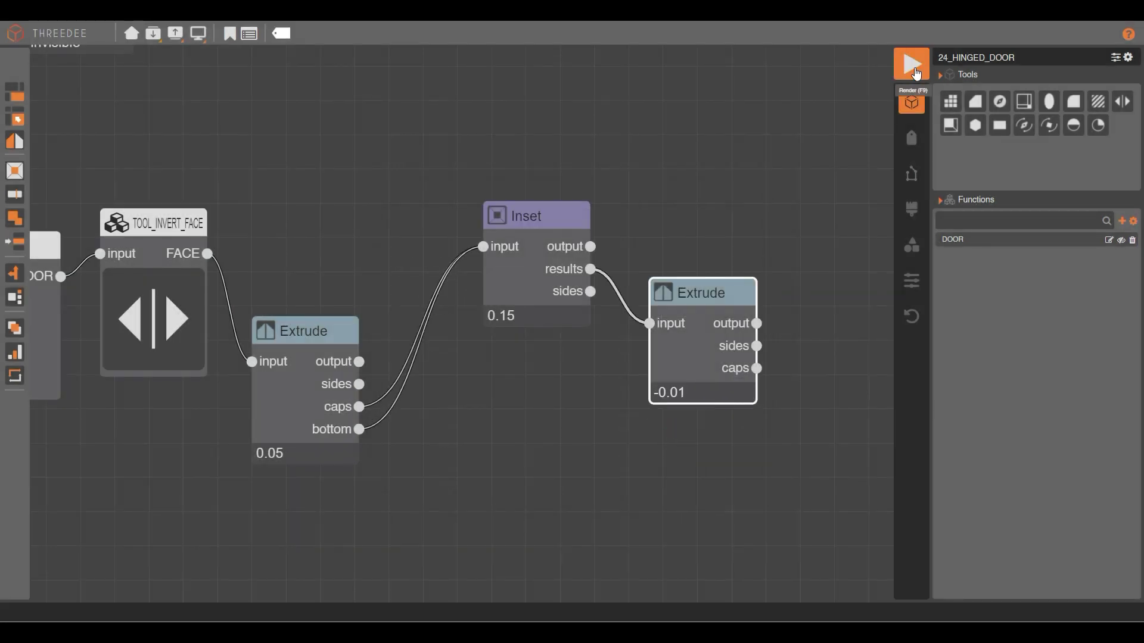
{"action": "left_click", "coordinate": [912, 63]}
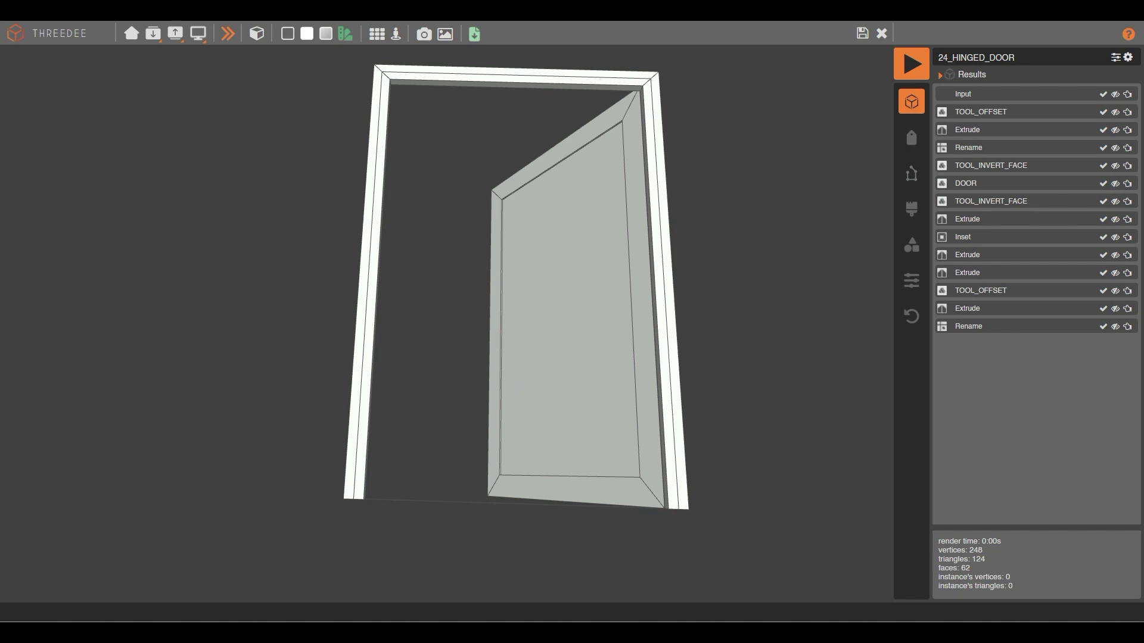
{"action": "left_click", "coordinate": [862, 35]}
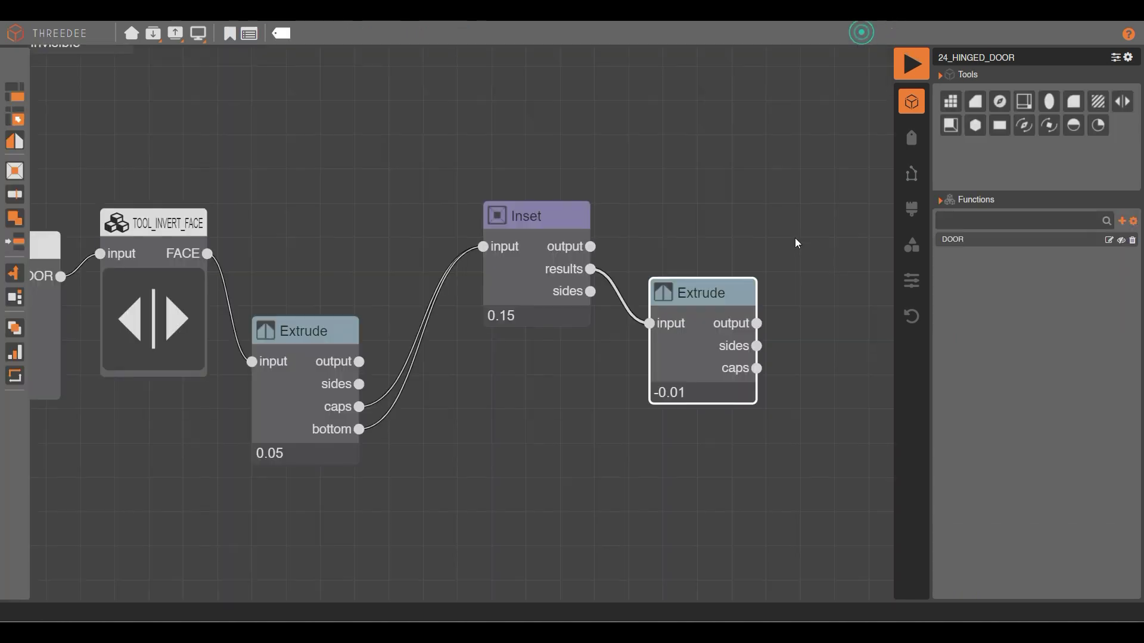
Move the -0.01 Extrude node farther from the Inset node and disconnect its input.
{"action": "left_click_drag", "start_coordinate": [697, 245], "coordinate": [737, 182]}
{"action": "left_click_drag", "start_coordinate": [664, 172], "coordinate": [438, 175]}
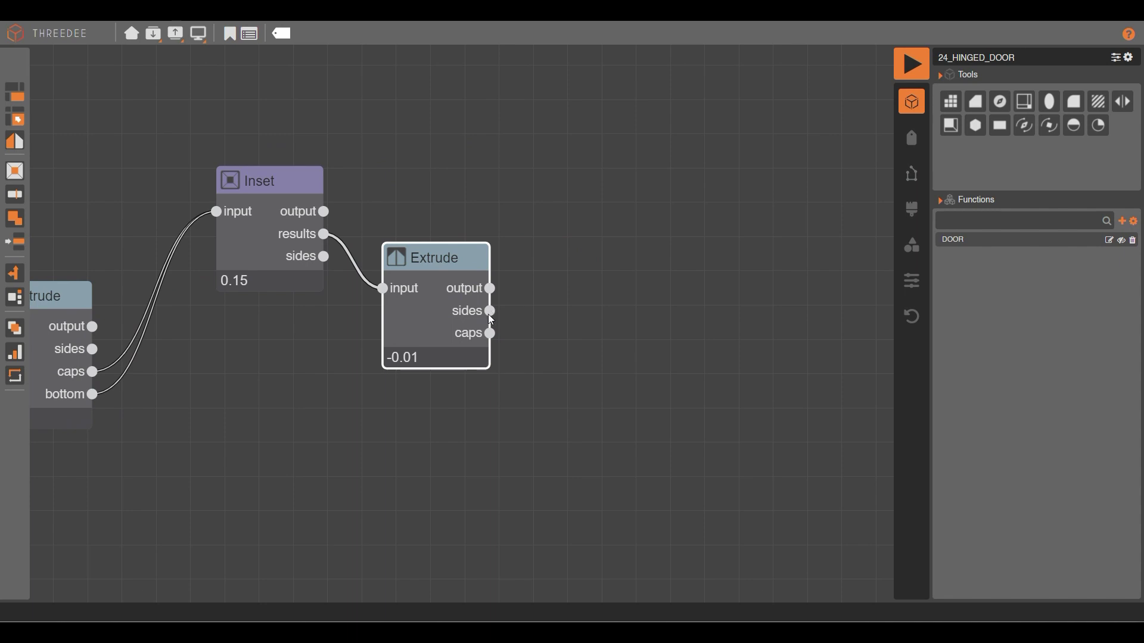
{"action": "left_click_drag", "start_coordinate": [443, 294], "coordinate": [601, 347]}
{"action": "left_click", "coordinate": [540, 342]}
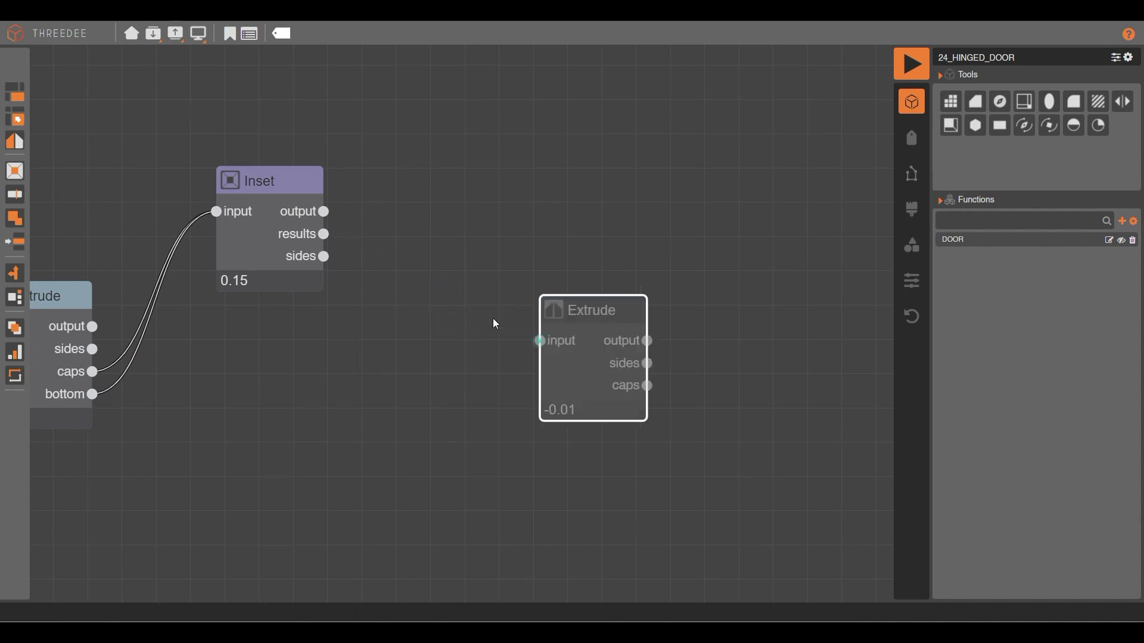
Add a Cut node to the Inset's results output and create a 10 by 10 compass shape in its editor.
{"action": "left_click_drag", "start_coordinate": [323, 234], "coordinate": [394, 306]}
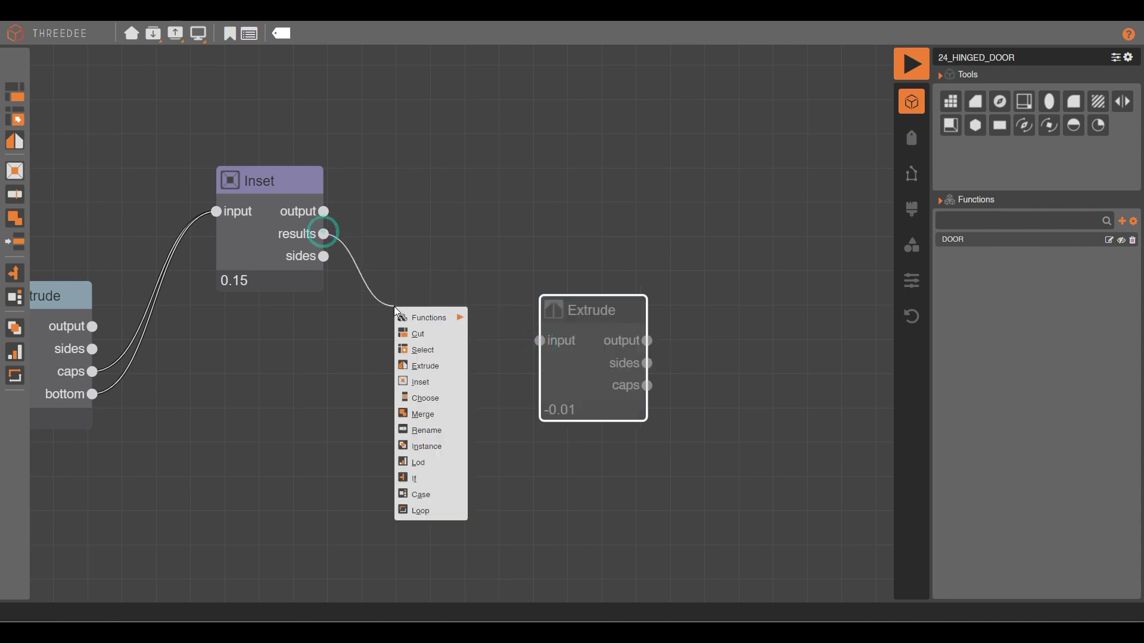
{"action": "left_click", "coordinate": [427, 335]}
{"action": "left_click", "coordinate": [249, 34]}
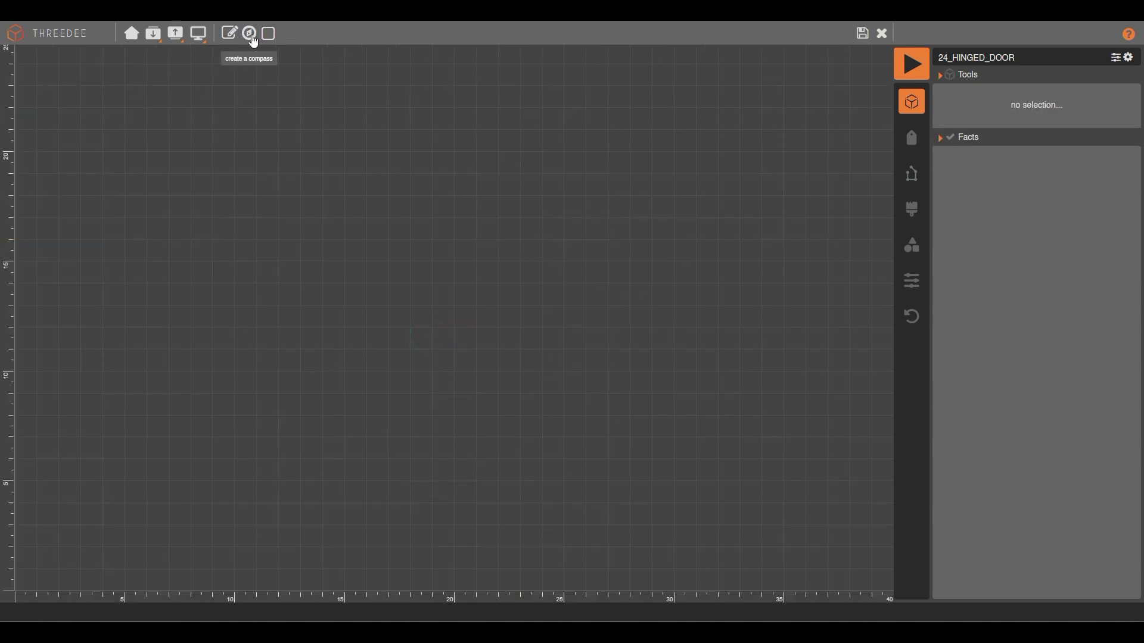
{"action": "left_click", "coordinate": [559, 381]}
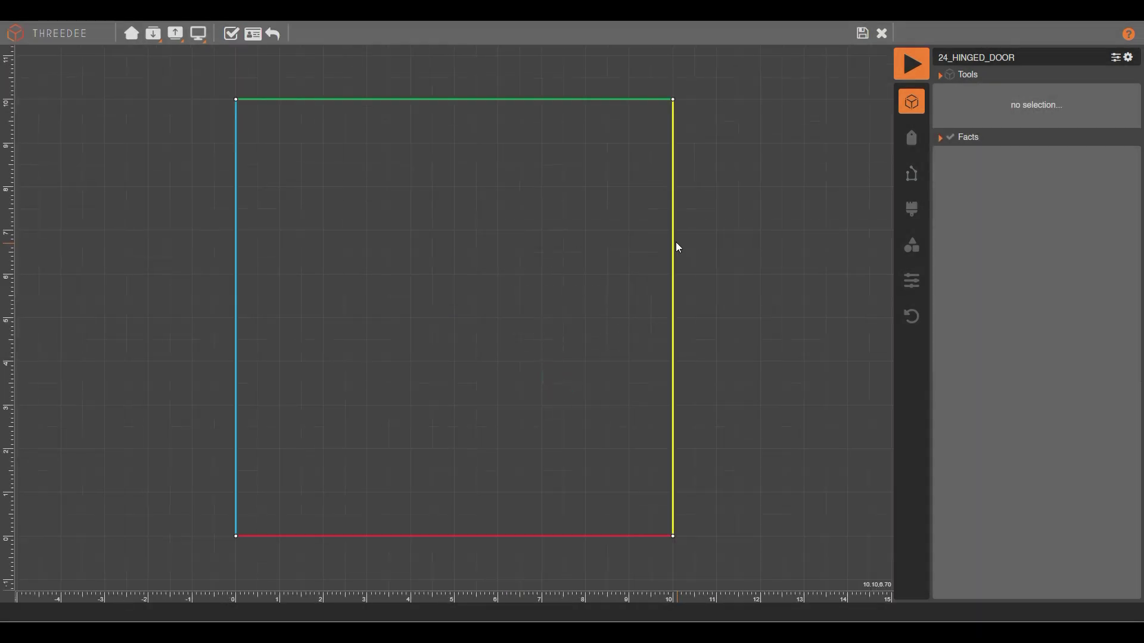
Draw a vertical cut through the middle of the square from bottom to top edge and repeat it by amount with 3 cuts.
{"action": "left_click_drag", "start_coordinate": [456, 556], "coordinate": [457, 79]}
{"action": "left_click", "coordinate": [458, 161]}
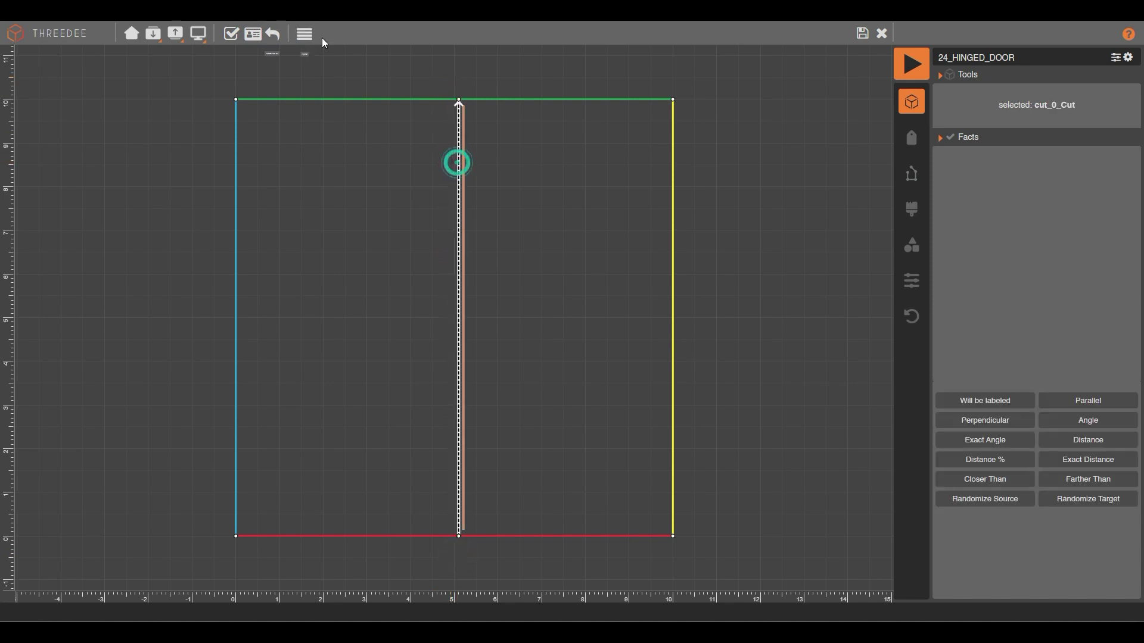
{"action": "left_click", "coordinate": [305, 34]}
{"action": "left_click", "coordinate": [439, 222]}
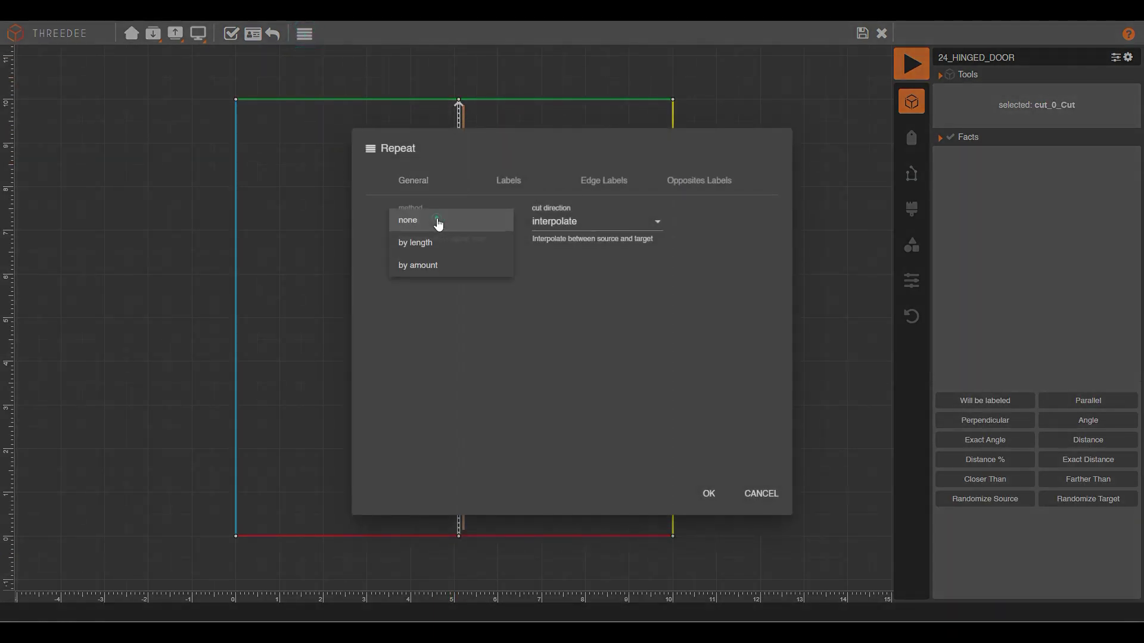
{"action": "left_click", "coordinate": [444, 241]}
{"action": "left_click", "coordinate": [441, 225]}
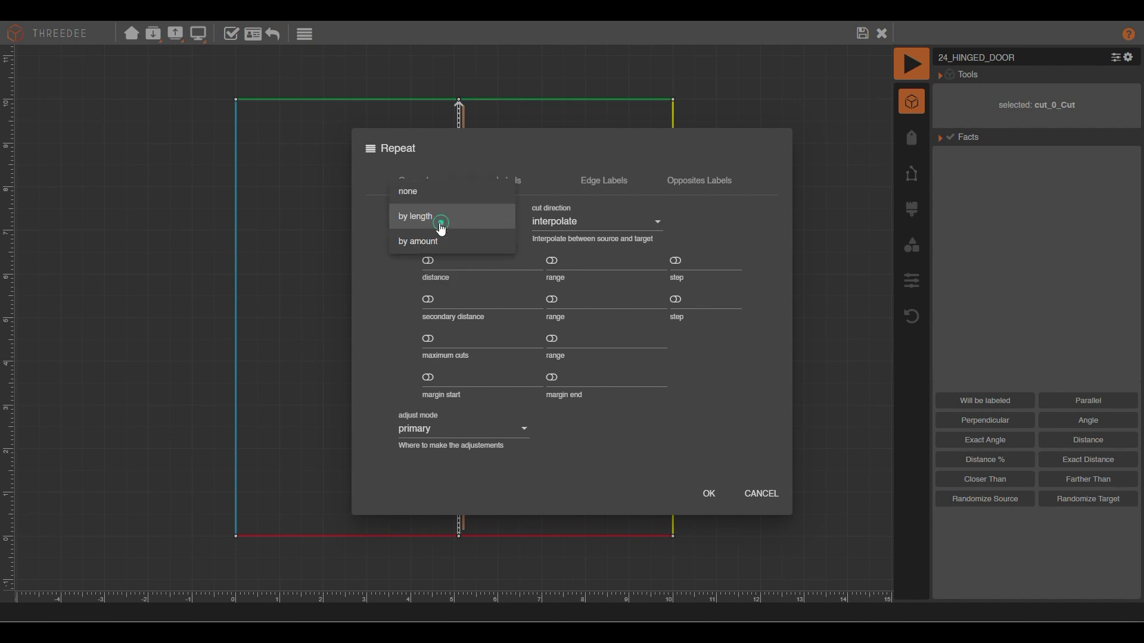
{"action": "left_click", "coordinate": [445, 240]}
{"action": "left_click", "coordinate": [455, 262]}
{"action": "type", "text": "3"}
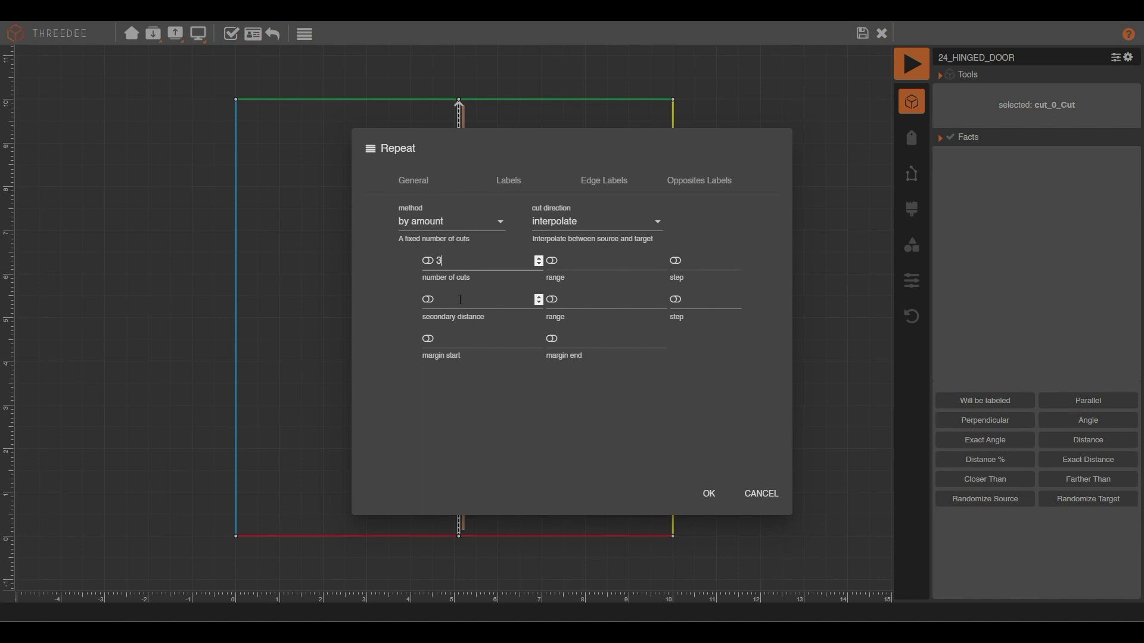
Set the repeat's secondary distance to .15 and its cut direction to perpendicular to cut, then save the Cut and render the door.
{"action": "left_click", "coordinate": [460, 299]}
{"action": "left_click", "coordinate": [566, 221]}
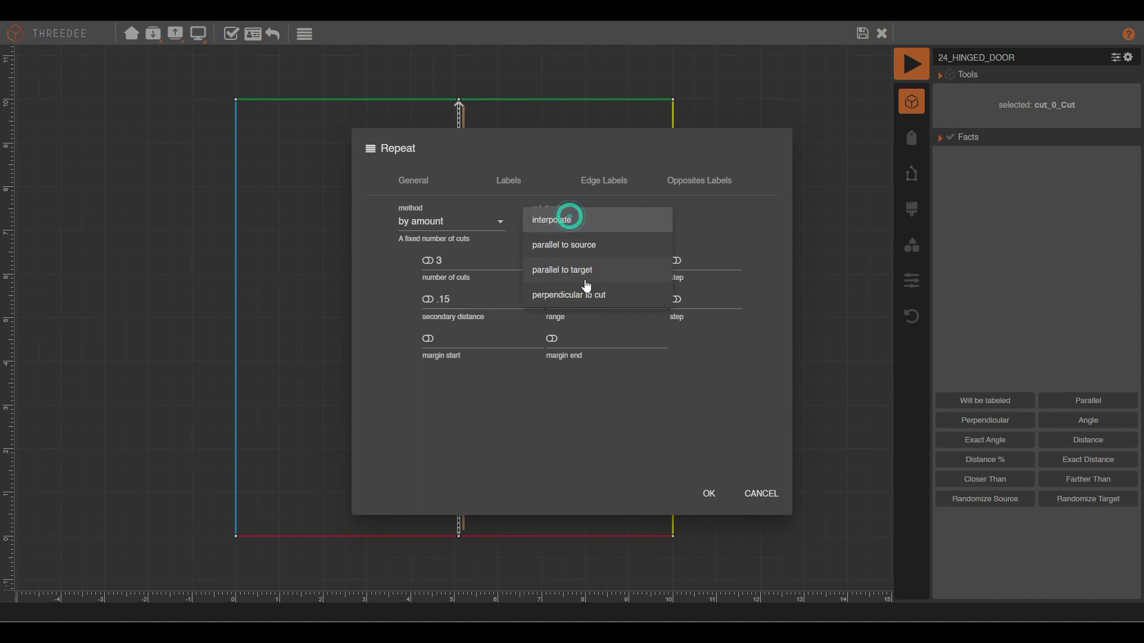
{"action": "left_click", "coordinate": [586, 297]}
{"action": "left_click", "coordinate": [710, 496]}
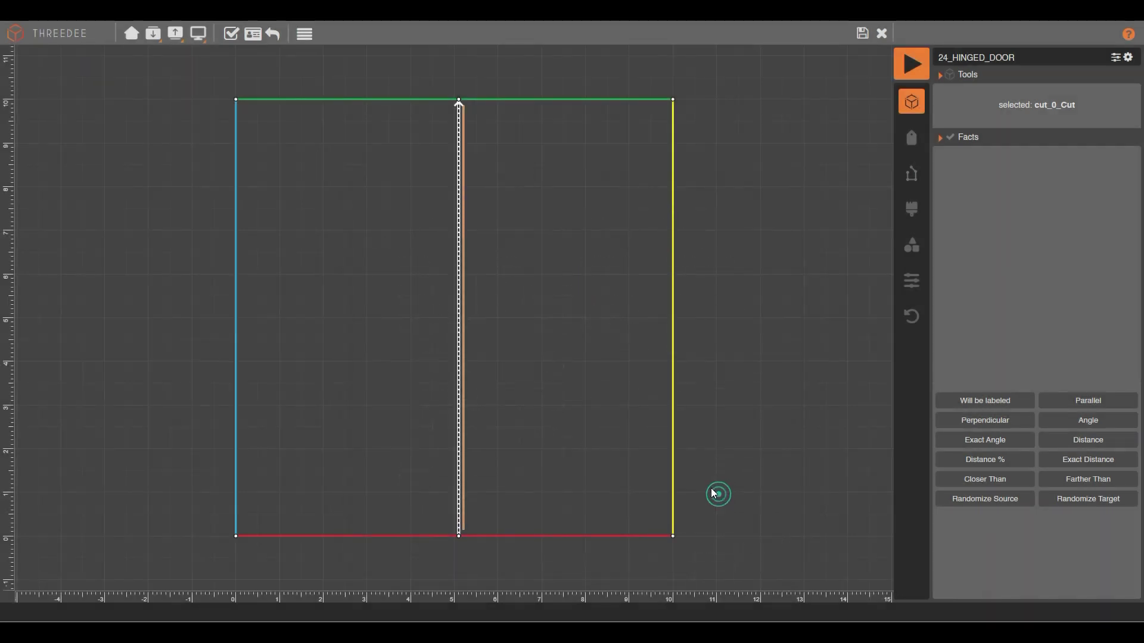
{"action": "left_click", "coordinate": [862, 32]}
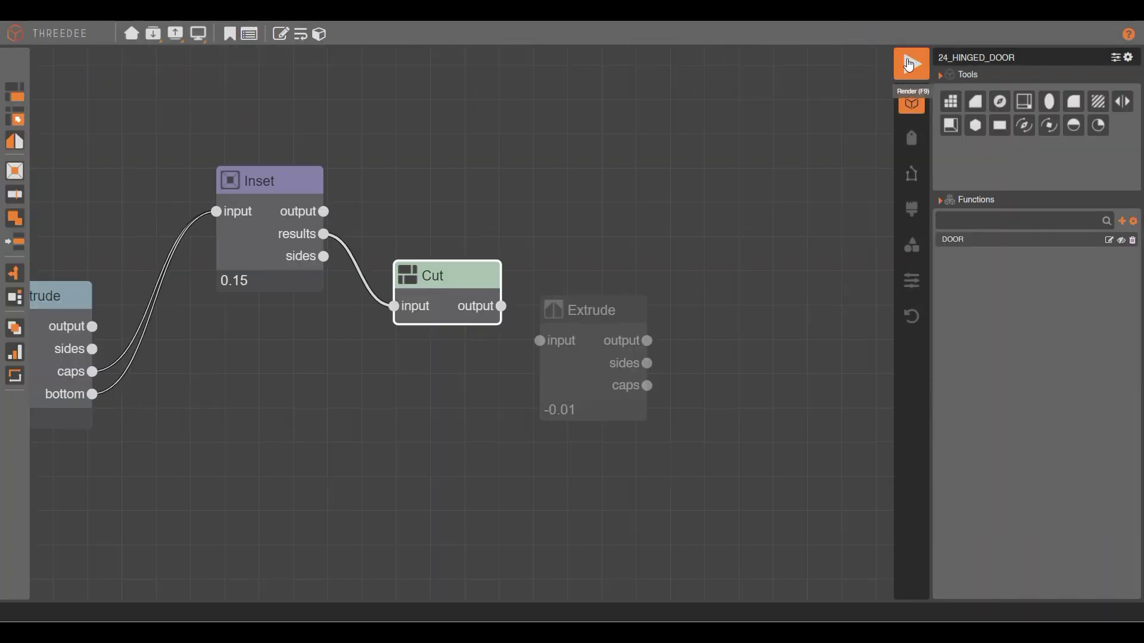
{"action": "left_click", "coordinate": [911, 63]}
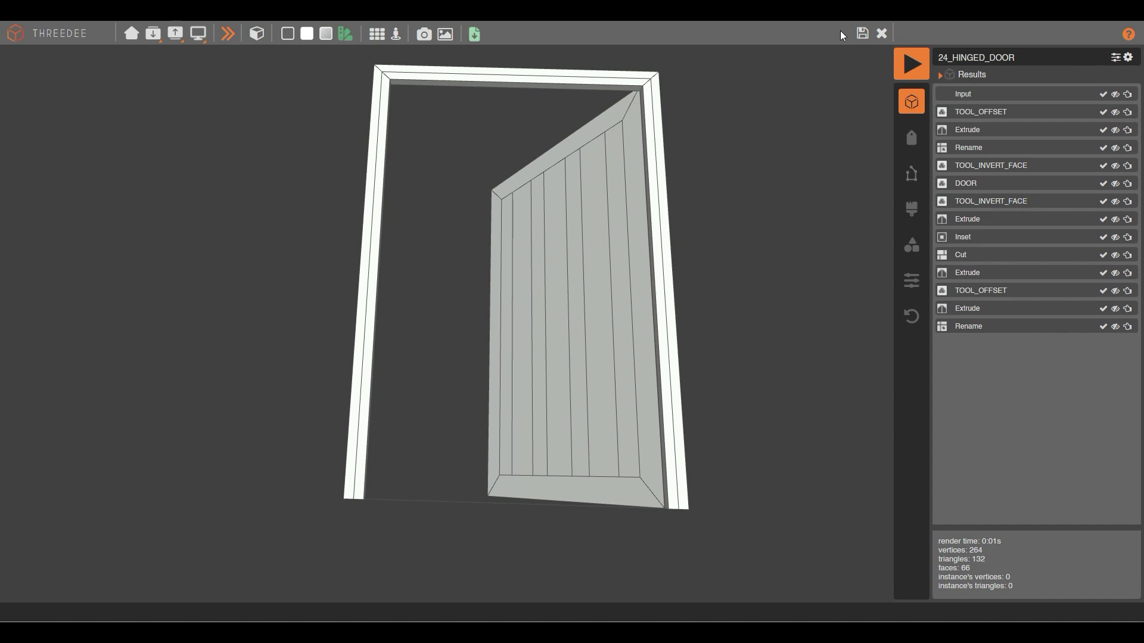
Move the Cut node away, disconnect it and attach a TOOL_ROTATE_COMPASS node to the Inset's results output.
{"action": "left_click", "coordinate": [861, 36]}
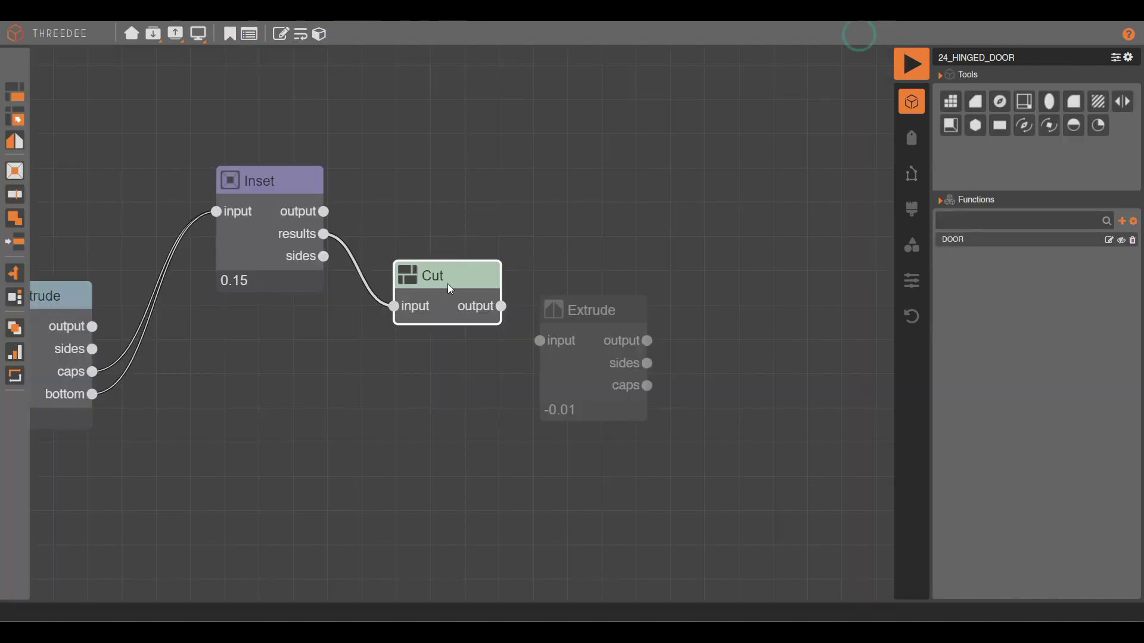
{"action": "double_click", "coordinate": [448, 284]}
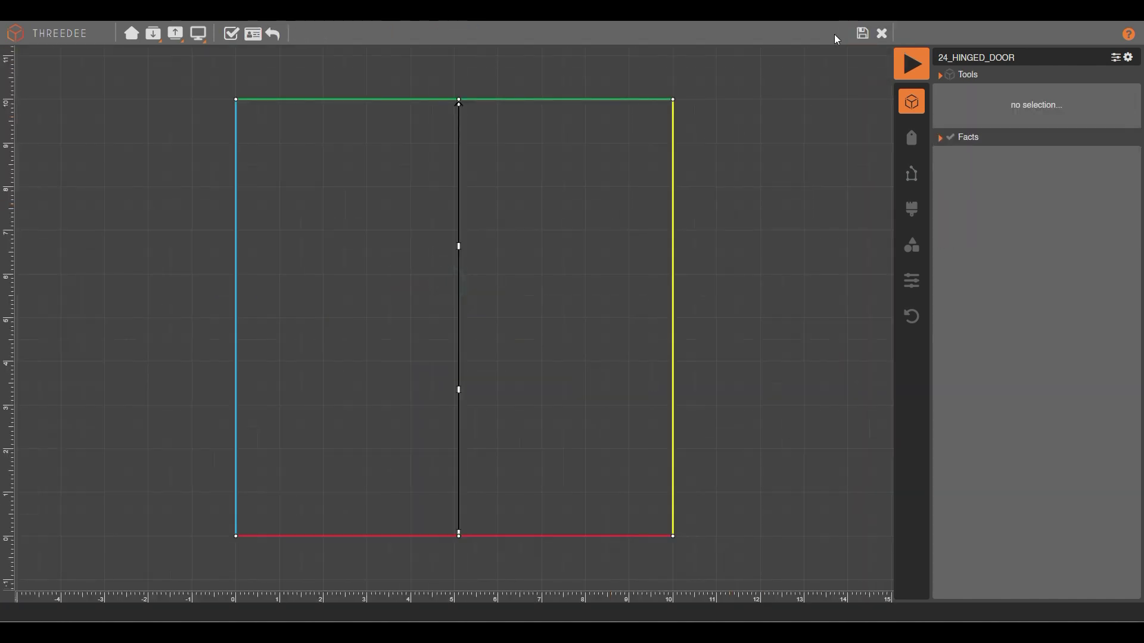
{"action": "left_click", "coordinate": [881, 34]}
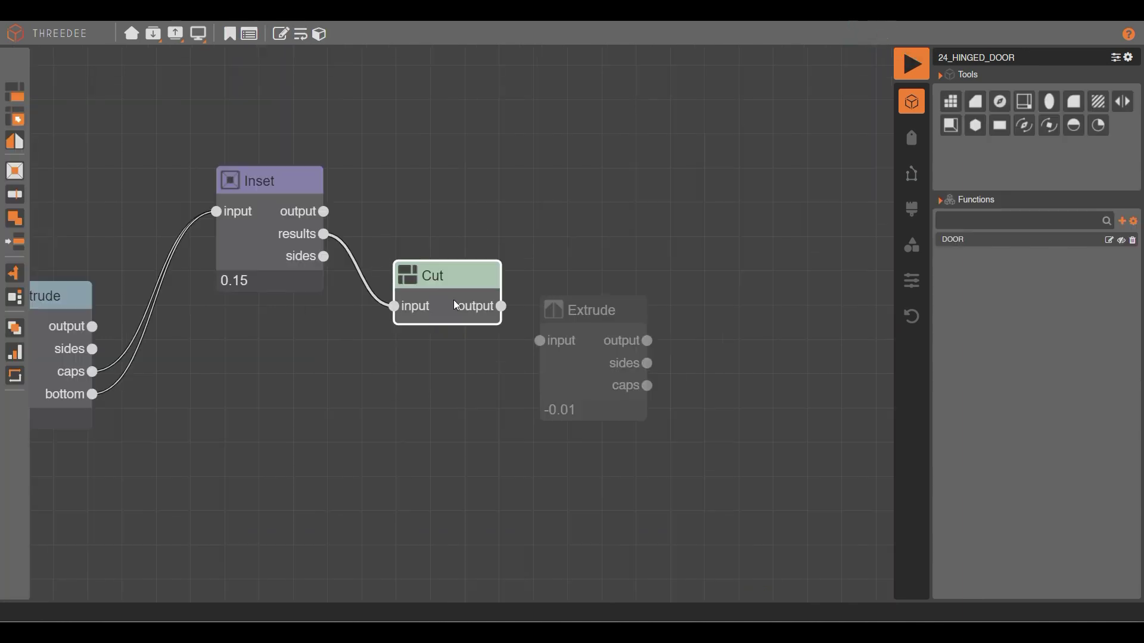
{"action": "left_click_drag", "start_coordinate": [451, 299], "coordinate": [429, 437]}
{"action": "left_click", "coordinate": [324, 236]}
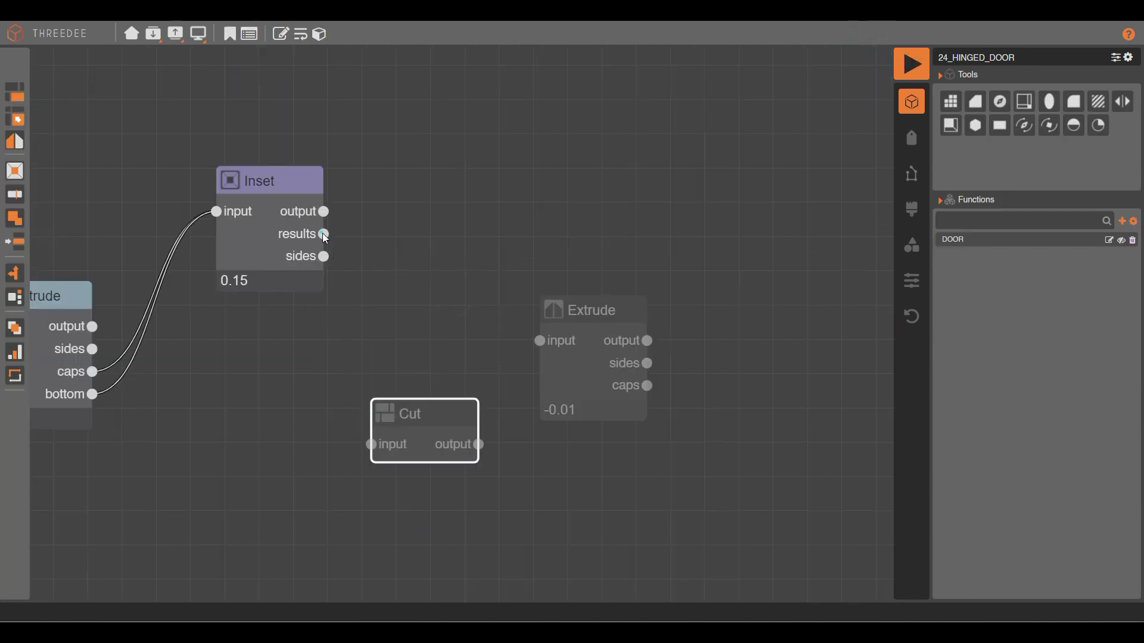
{"action": "left_click_drag", "start_coordinate": [1026, 128], "coordinate": [372, 299]}
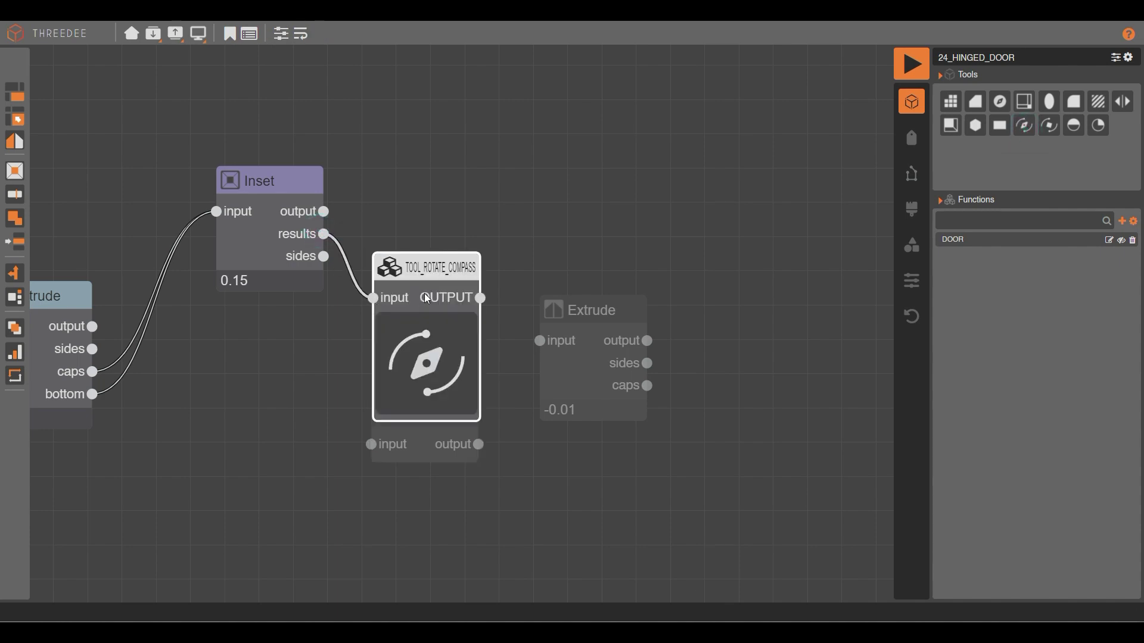
{"action": "left_click", "coordinate": [280, 36]}
{"action": "left_click", "coordinate": [470, 78]}
Connect the OUTPUT of TOOL_ROTATE_COMPASS to the Cut node's input and render the door.
{"action": "left_click_drag", "start_coordinate": [459, 451], "coordinate": [472, 496]}
{"action": "left_click_drag", "start_coordinate": [436, 437], "coordinate": [557, 468]}
{"action": "left_click_drag", "start_coordinate": [482, 299], "coordinate": [504, 495]}
{"action": "left_click", "coordinate": [911, 64]}
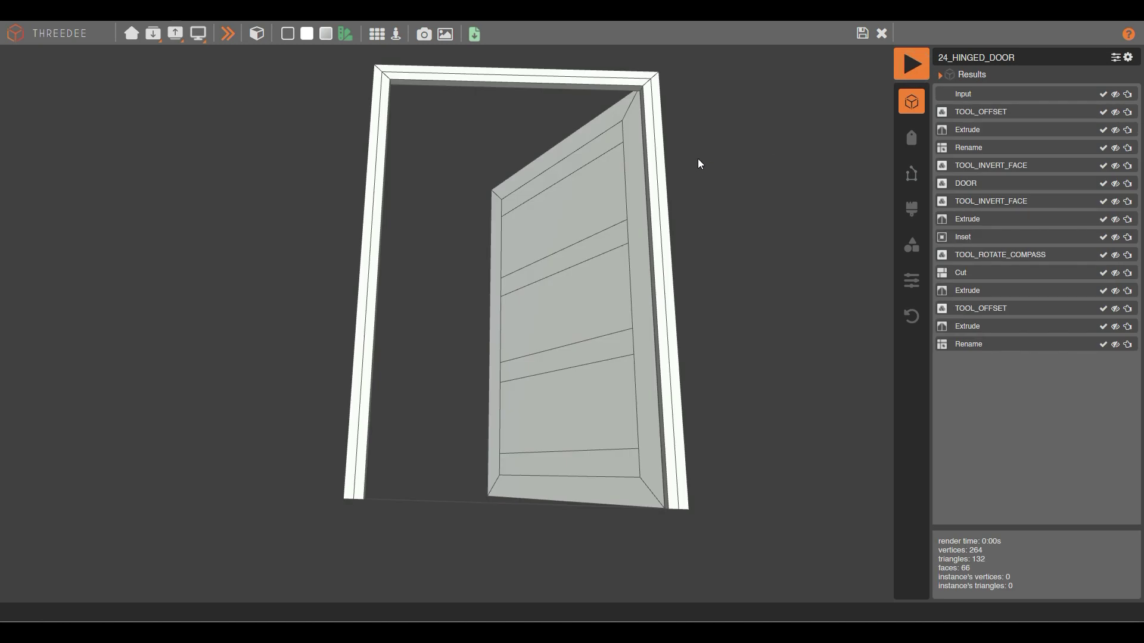
Move the -0.01 Extrude node and the Cut node farther from TOOL_ROTATE_COMPASS to make room in the graph.
{"action": "left_click", "coordinate": [862, 34]}
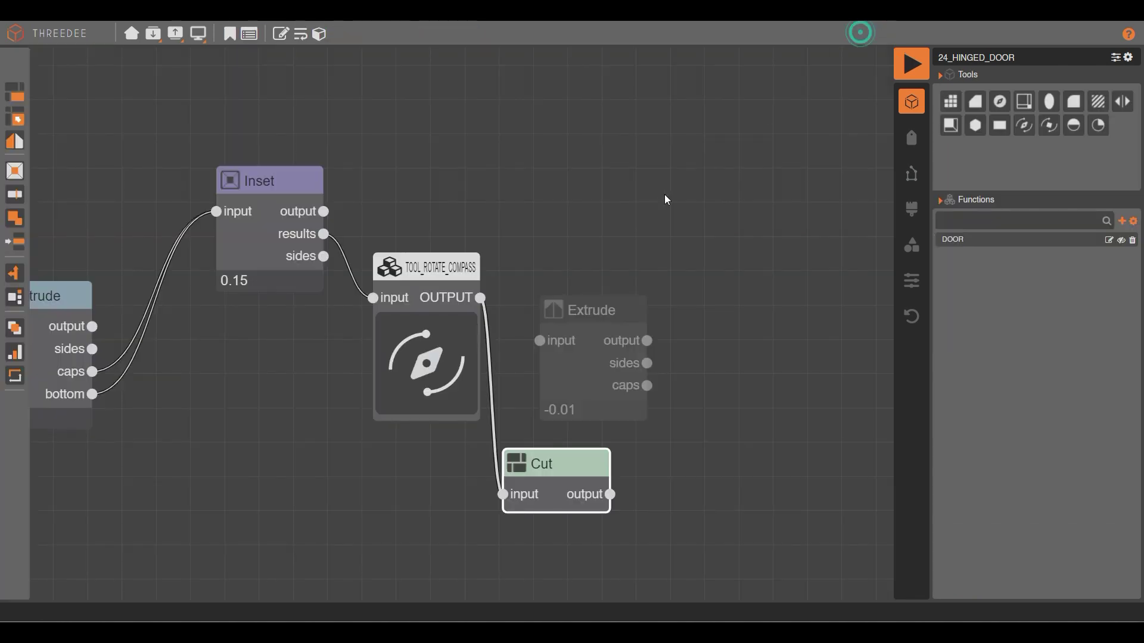
{"action": "left_click_drag", "start_coordinate": [574, 390], "coordinate": [718, 227]}
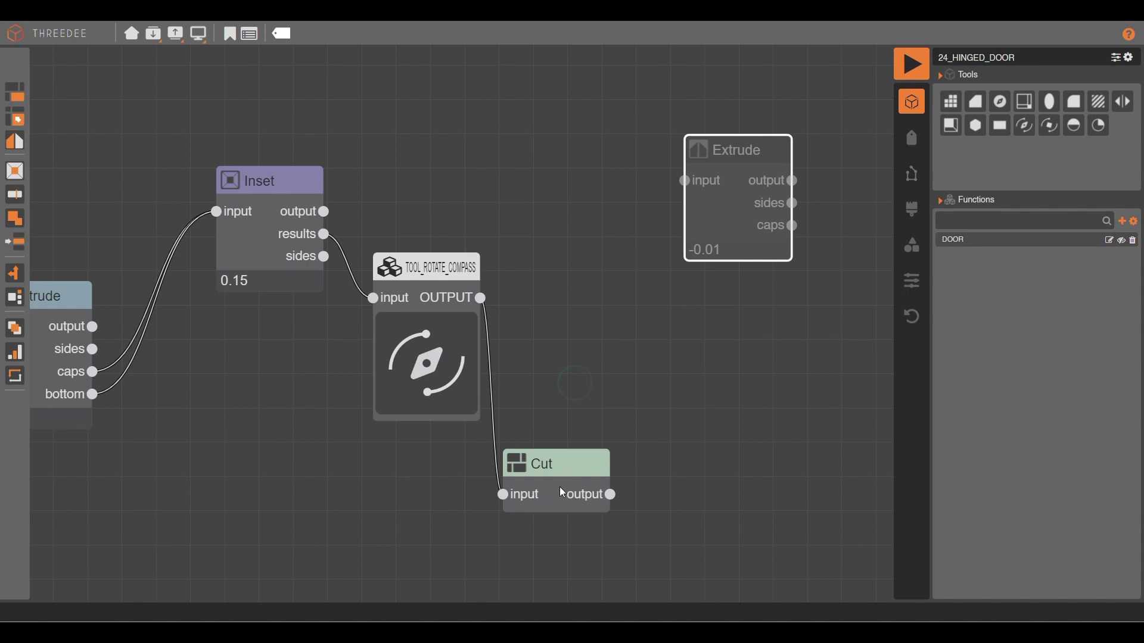
{"action": "left_click_drag", "start_coordinate": [551, 484], "coordinate": [631, 435]}
Review the Cut's repeat settings and examine the spacing of the horizontal divisions on the rendered door.
{"action": "double_click", "coordinate": [631, 434]}
{"action": "left_click", "coordinate": [463, 156]}
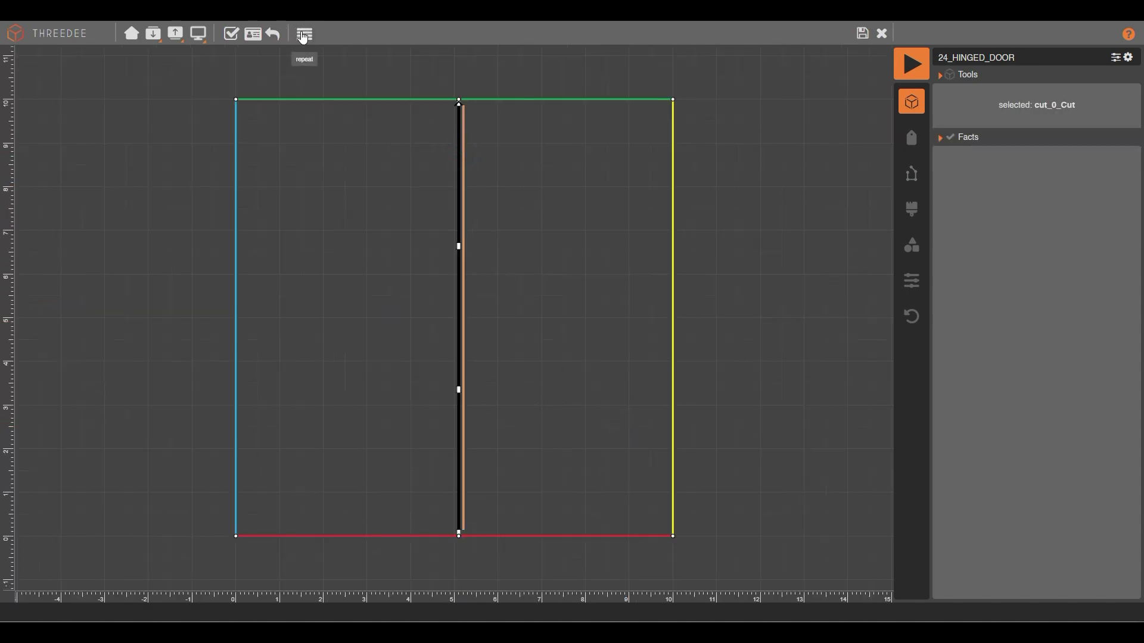
{"action": "left_click", "coordinate": [303, 36]}
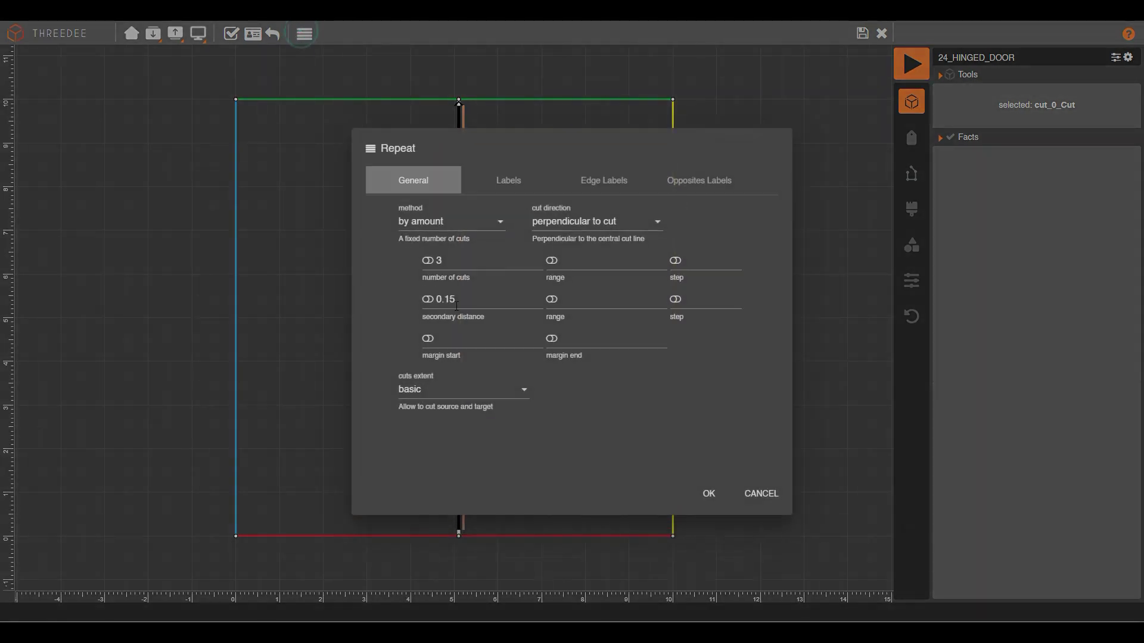
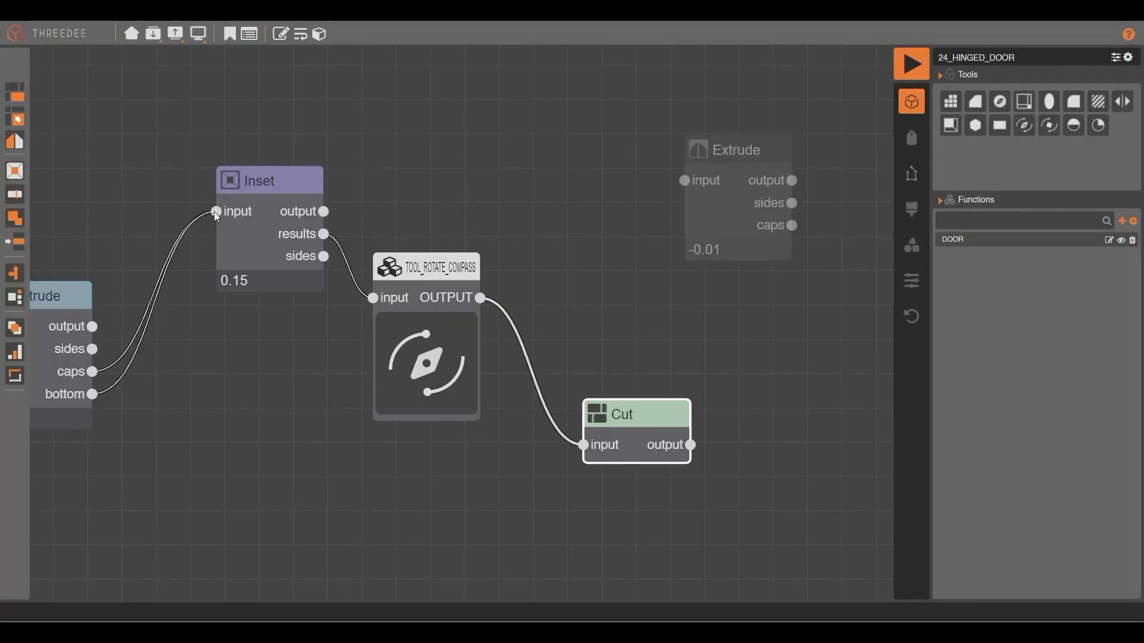
{"action": "double_click", "coordinate": [639, 422]}
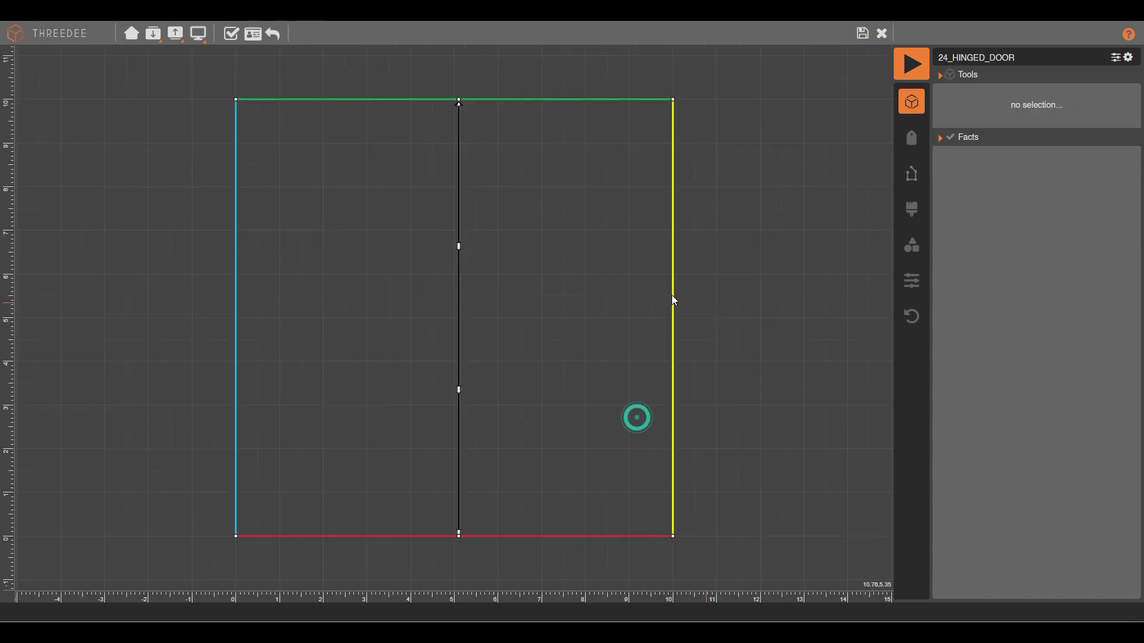
{"action": "left_click", "coordinate": [460, 175]}
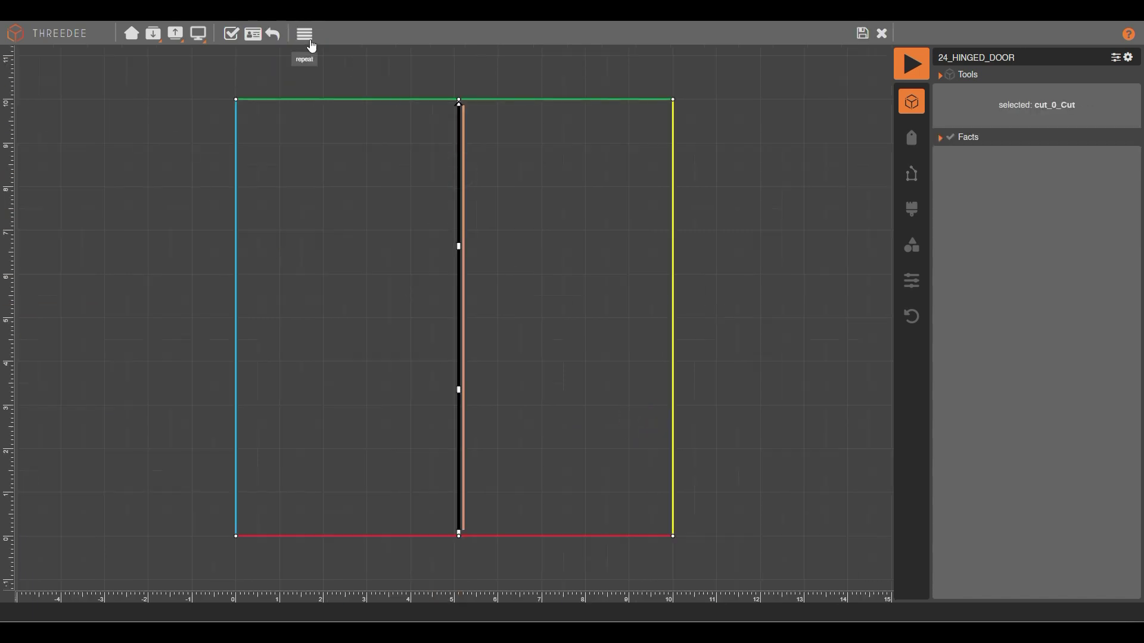
{"action": "left_click", "coordinate": [305, 34]}
{"action": "left_click", "coordinate": [708, 494]}
{"action": "left_click", "coordinate": [861, 33]}
{"action": "left_click", "coordinate": [918, 78]}
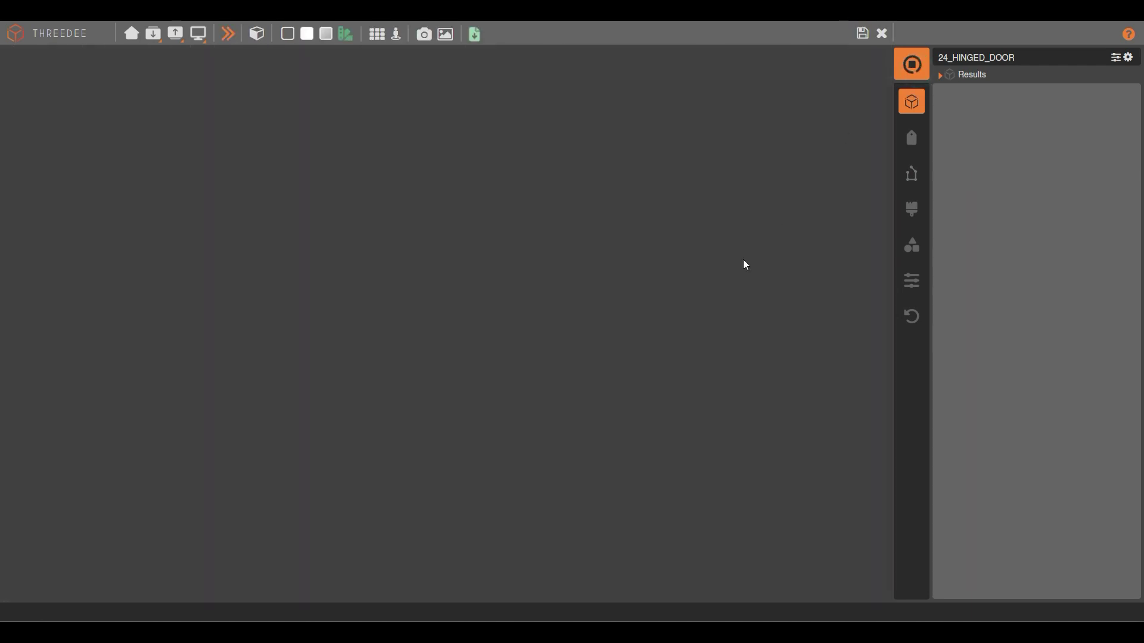
{"action": "left_click_drag", "start_coordinate": [784, 68], "coordinate": [709, 220]}
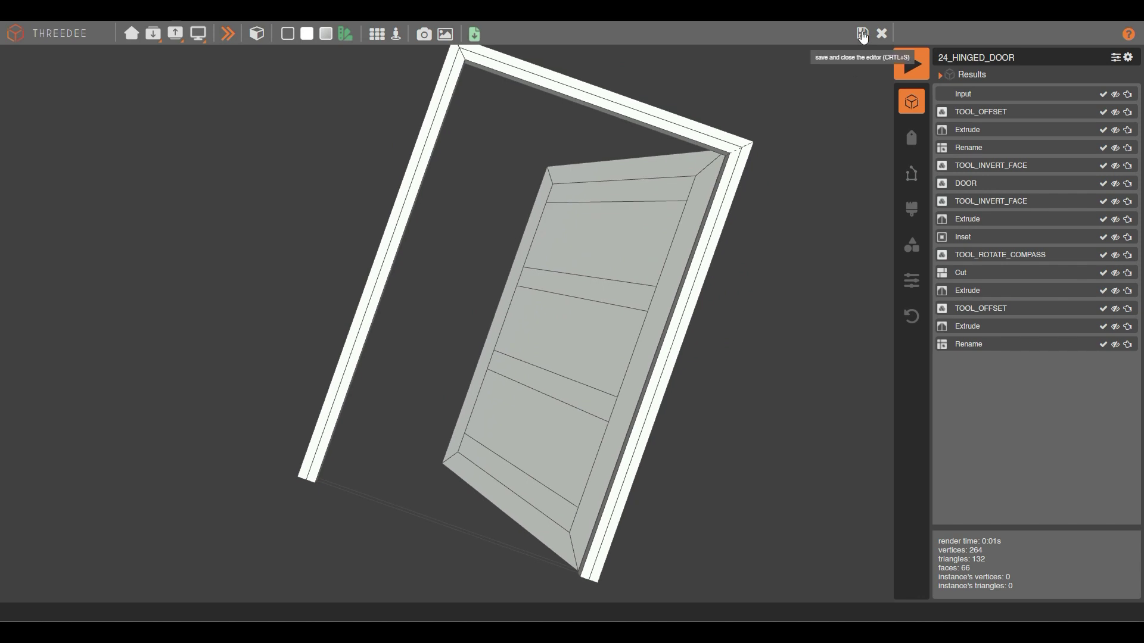
{"action": "left_click", "coordinate": [862, 33]}
Delete the Inset node and add a TOOL_OFFSET node in its place.
{"action": "left_click_drag", "start_coordinate": [409, 278], "coordinate": [449, 304]}
{"action": "left_click_drag", "start_coordinate": [217, 210], "coordinate": [295, 230]}
{"action": "key", "text": "Delete"}
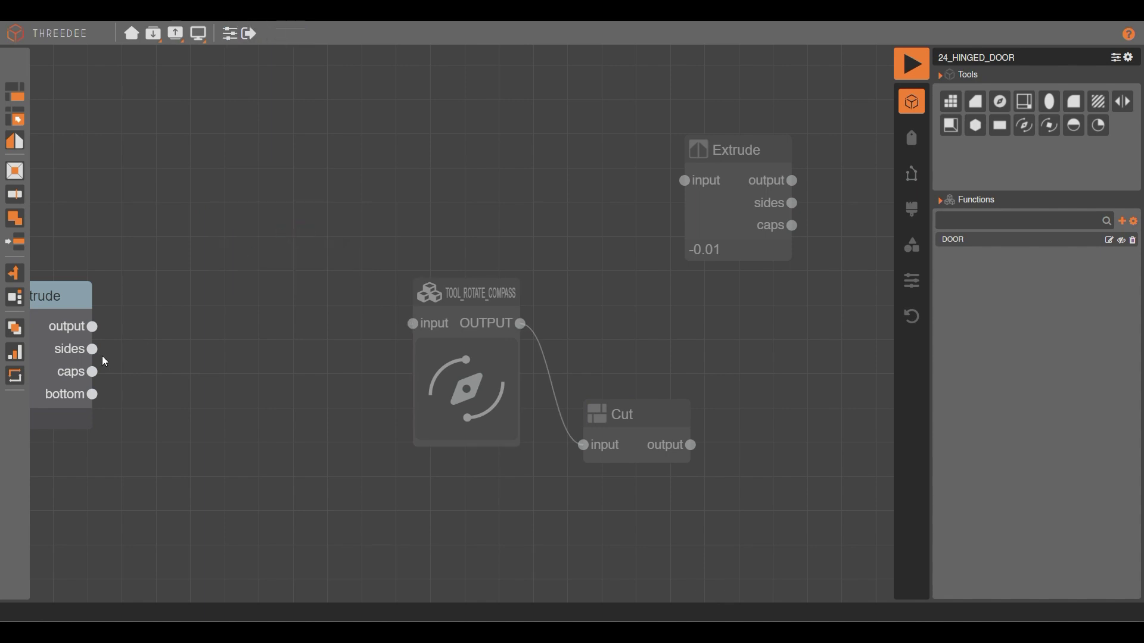
{"action": "left_click_drag", "start_coordinate": [951, 125], "coordinate": [231, 306]}
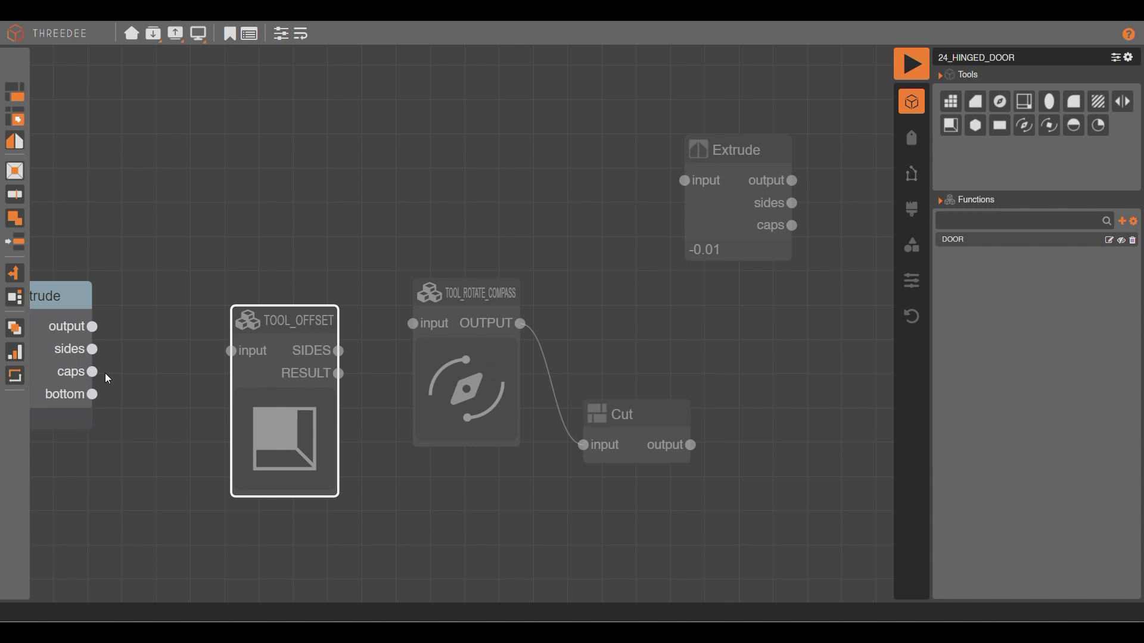
Connect the caps and bottom outputs of the door's Extrude to the input of TOOL_ROTATE_COMPASS.
{"action": "left_click_drag", "start_coordinate": [92, 372], "coordinate": [219, 347]}
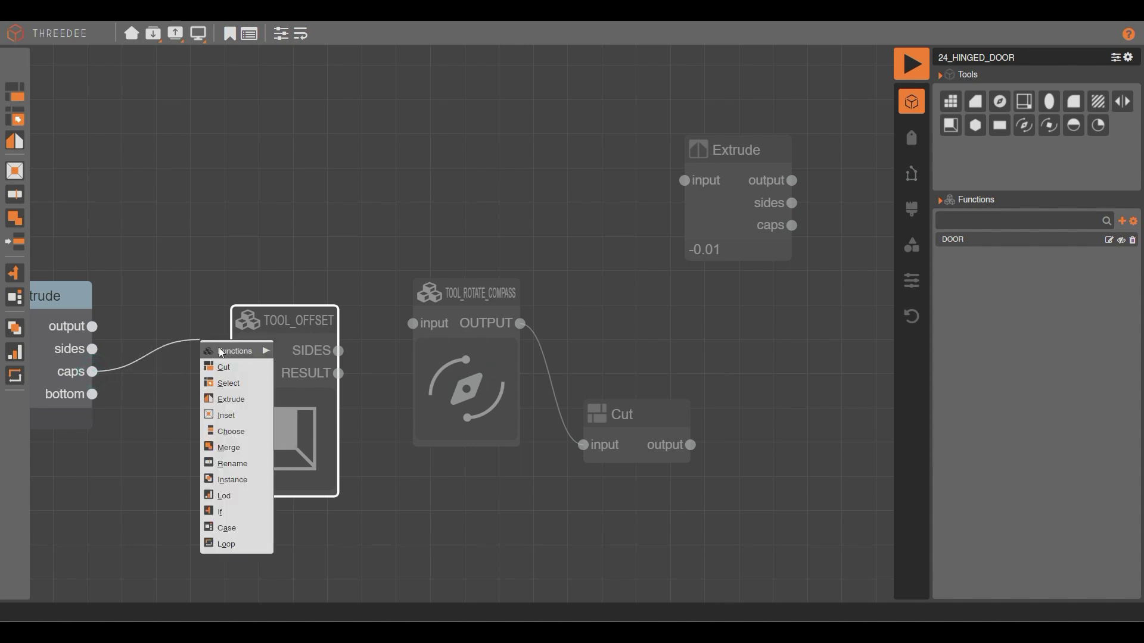
{"action": "left_click", "coordinate": [337, 218]}
{"action": "left_click_drag", "start_coordinate": [92, 372], "coordinate": [413, 324]}
{"action": "left_click_drag", "start_coordinate": [93, 394], "coordinate": [413, 326]}
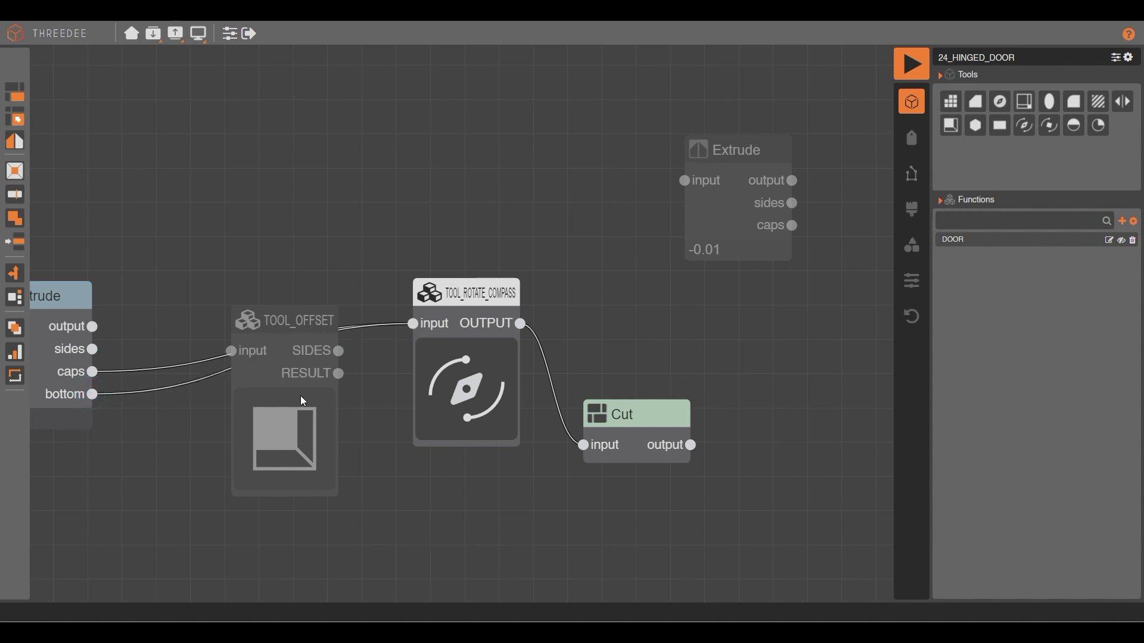
Arrange TOOL_ROTATE_COMPASS ahead of TOOL_OFFSET and connect its OUTPUT to TOOL_OFFSET's input instead of the Cut node.
{"action": "left_click_drag", "start_coordinate": [297, 393], "coordinate": [449, 477]}
{"action": "left_click_drag", "start_coordinate": [480, 335], "coordinate": [235, 268]}
{"action": "left_click_drag", "start_coordinate": [436, 459], "coordinate": [379, 320]}
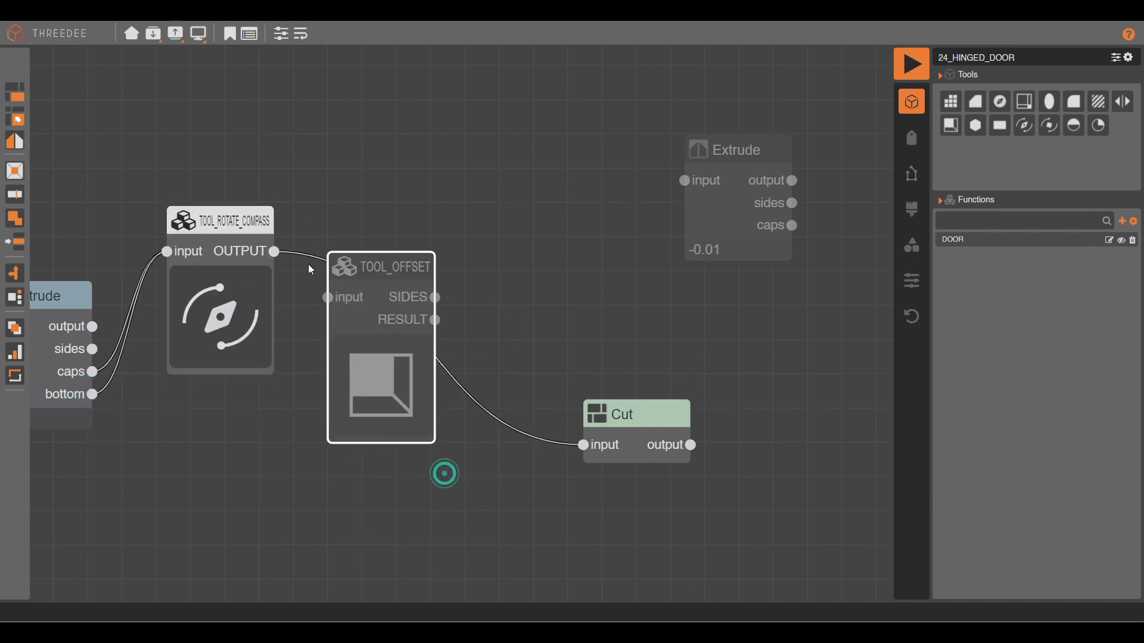
{"action": "left_click", "coordinate": [274, 253]}
{"action": "left_click_drag", "start_coordinate": [273, 253], "coordinate": [327, 297]}
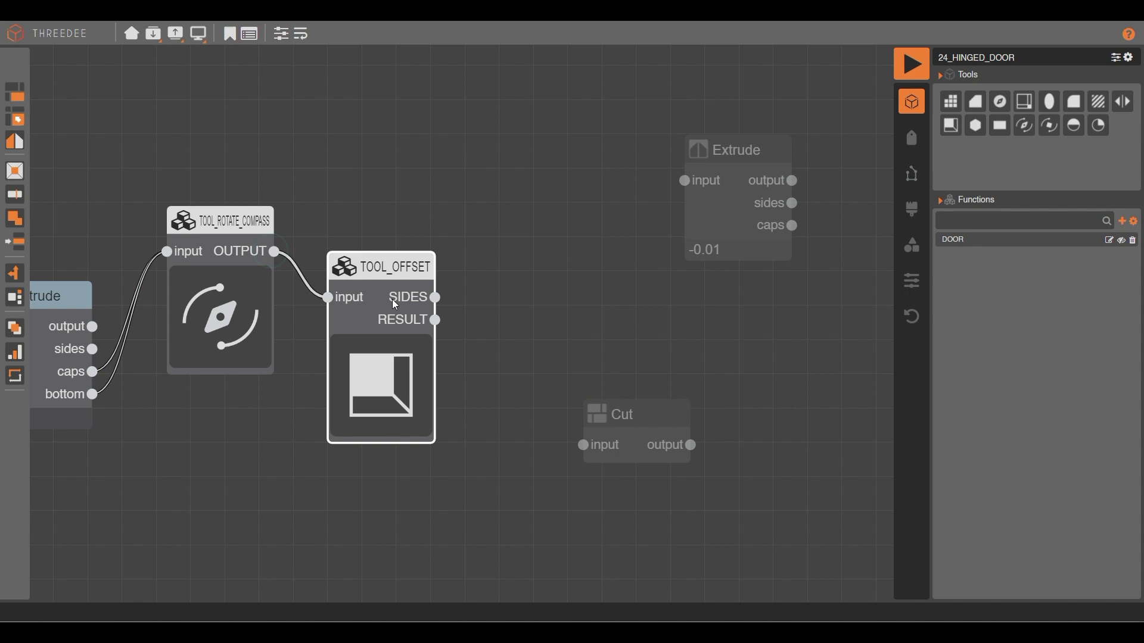
Add the EAST_DISTANCE and WEST_DISTANCE variables to TOOL_OFFSET and set both to .15.
{"action": "left_click", "coordinate": [409, 293]}
{"action": "left_click", "coordinate": [281, 33]}
{"action": "left_click", "coordinate": [492, 274]}
{"action": "left_click", "coordinate": [496, 361]}
{"action": "left_click", "coordinate": [479, 281]}
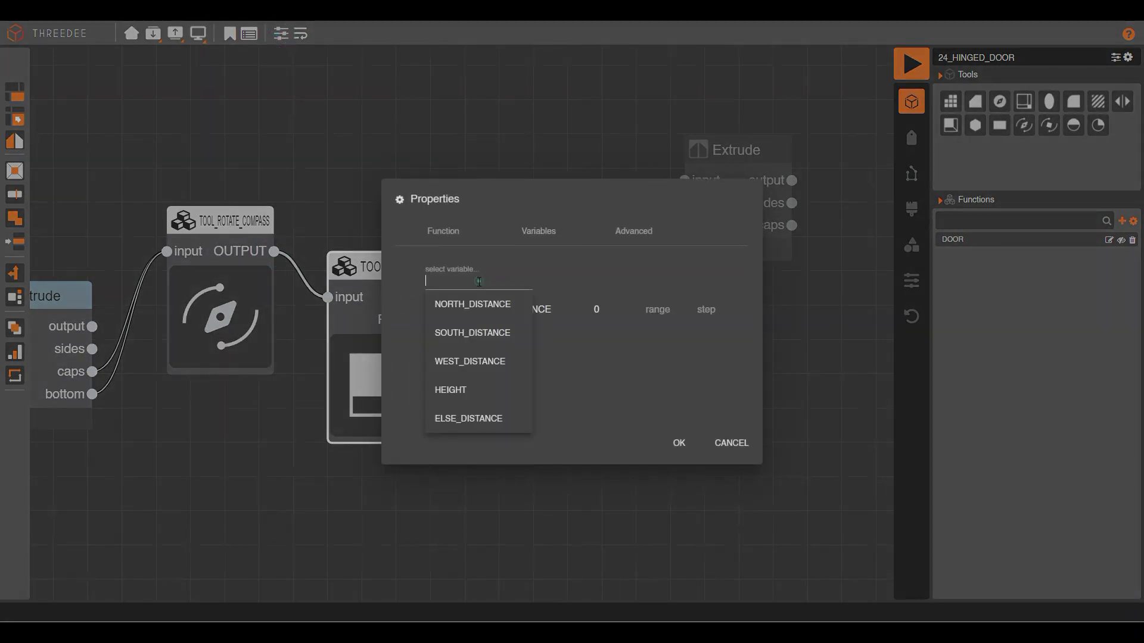
{"action": "left_click", "coordinate": [486, 359]}
{"action": "left_click", "coordinate": [598, 311]}
{"action": "type", "text": ".15"}
{"action": "left_click", "coordinate": [598, 323]}
{"action": "type", "text": ".15"}
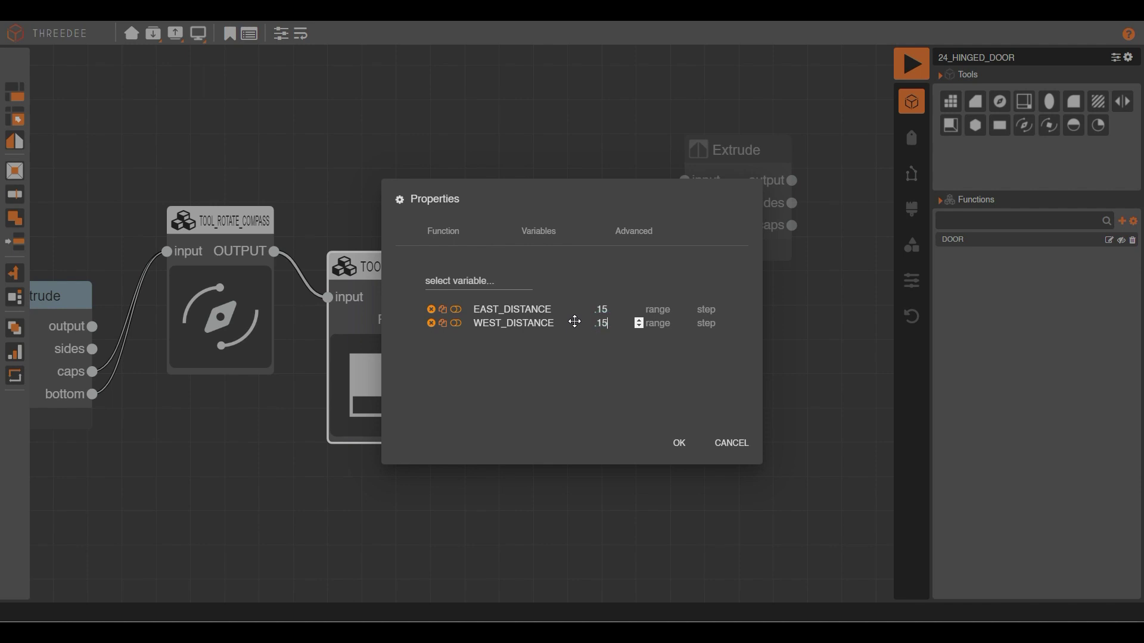
{"action": "left_click", "coordinate": [680, 445]}
Connect TOOL_OFFSET's RESULT output to the Cut node's input and render the door to check the divisions.
{"action": "left_click_drag", "start_coordinate": [435, 319], "coordinate": [583, 445]}
{"action": "left_click", "coordinate": [635, 429]}
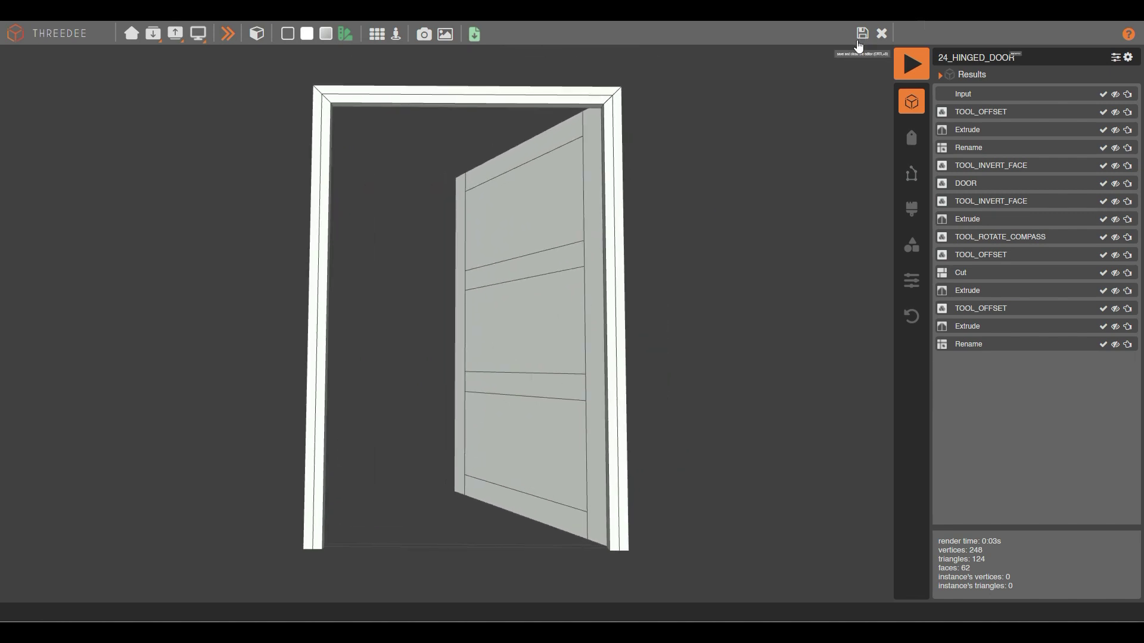
{"action": "left_click", "coordinate": [881, 33]}
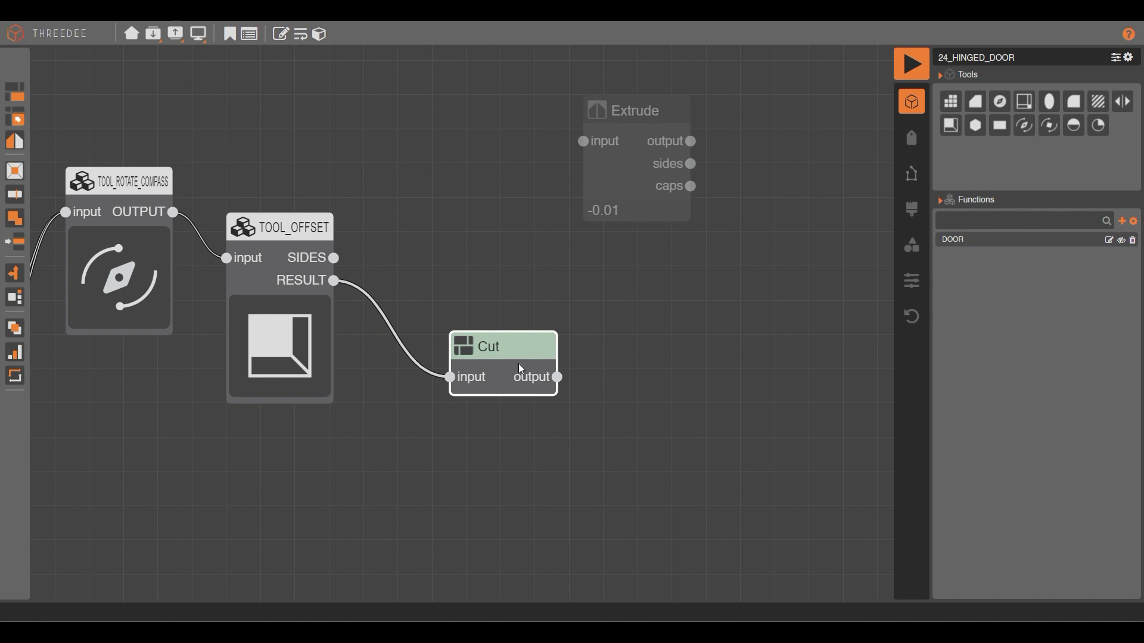
Move the Cut node closer to TOOL_OFFSET and set the label of all primary faces in its cut's Repeat settings to north.
{"action": "left_click_drag", "start_coordinate": [521, 369], "coordinate": [457, 371]}
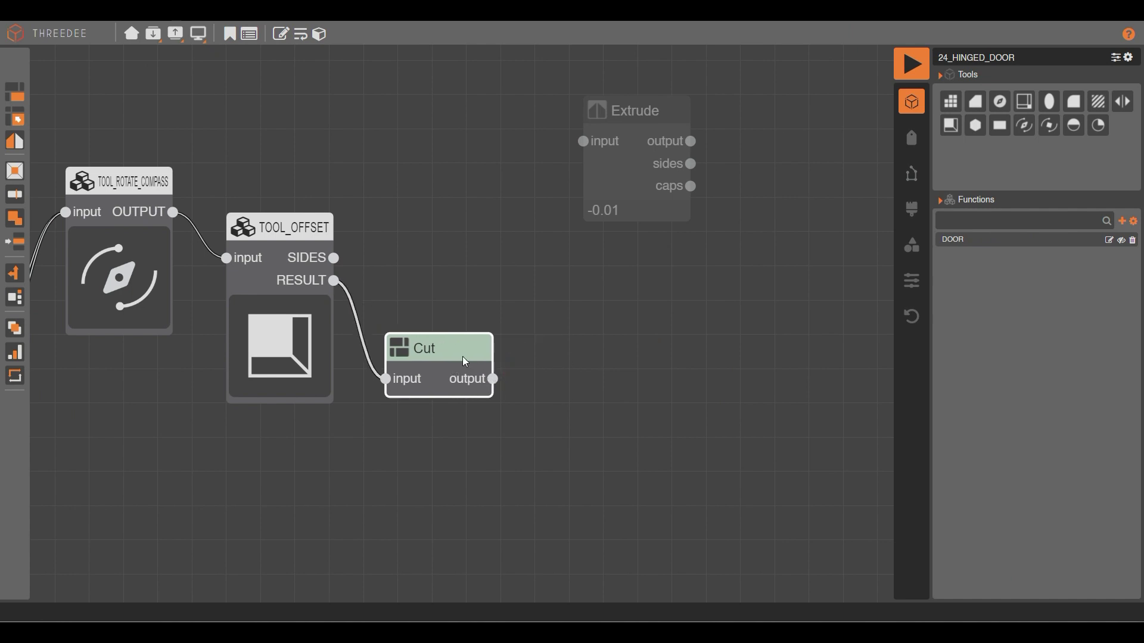
{"action": "double_click", "coordinate": [463, 358]}
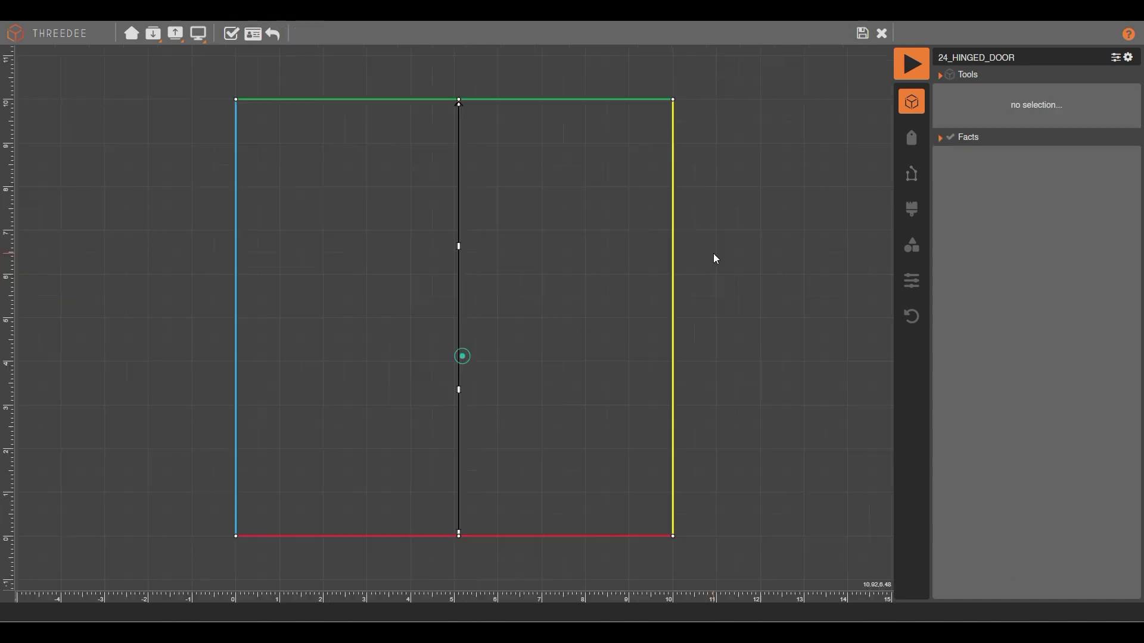
{"action": "left_click", "coordinate": [459, 135]}
{"action": "left_click", "coordinate": [304, 34]}
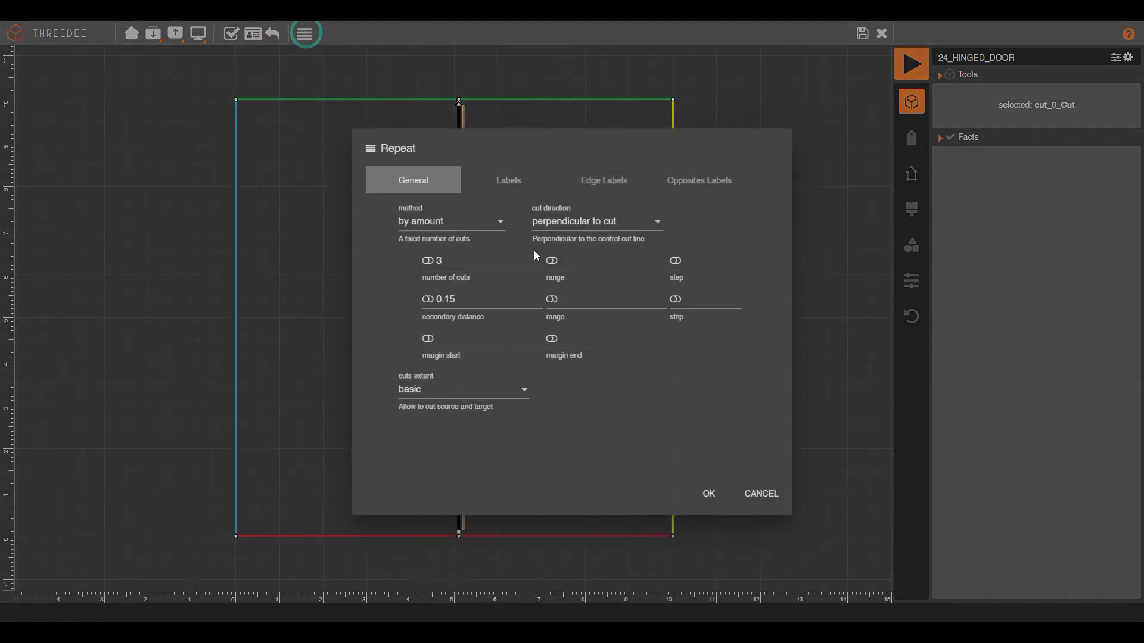
{"action": "left_click", "coordinate": [509, 191]}
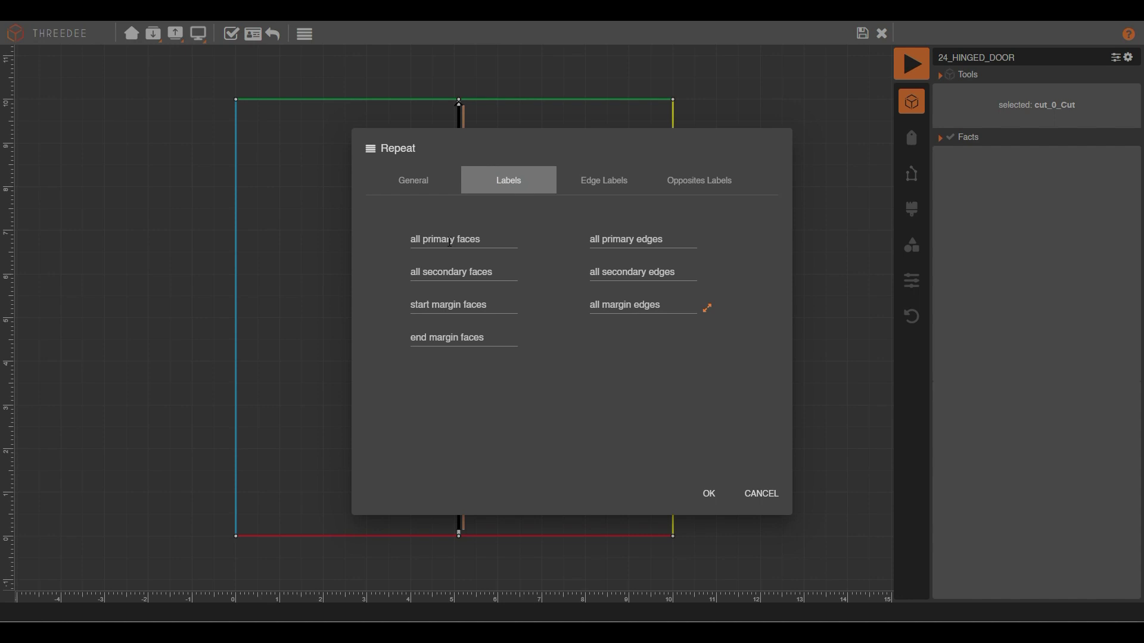
{"action": "left_click", "coordinate": [449, 240]}
{"action": "left_click", "coordinate": [459, 291]}
Label all secondary faces of the repeated cut WOOD and save the Cut node.
{"action": "left_click", "coordinate": [449, 272]}
{"action": "type", "text": "W"}
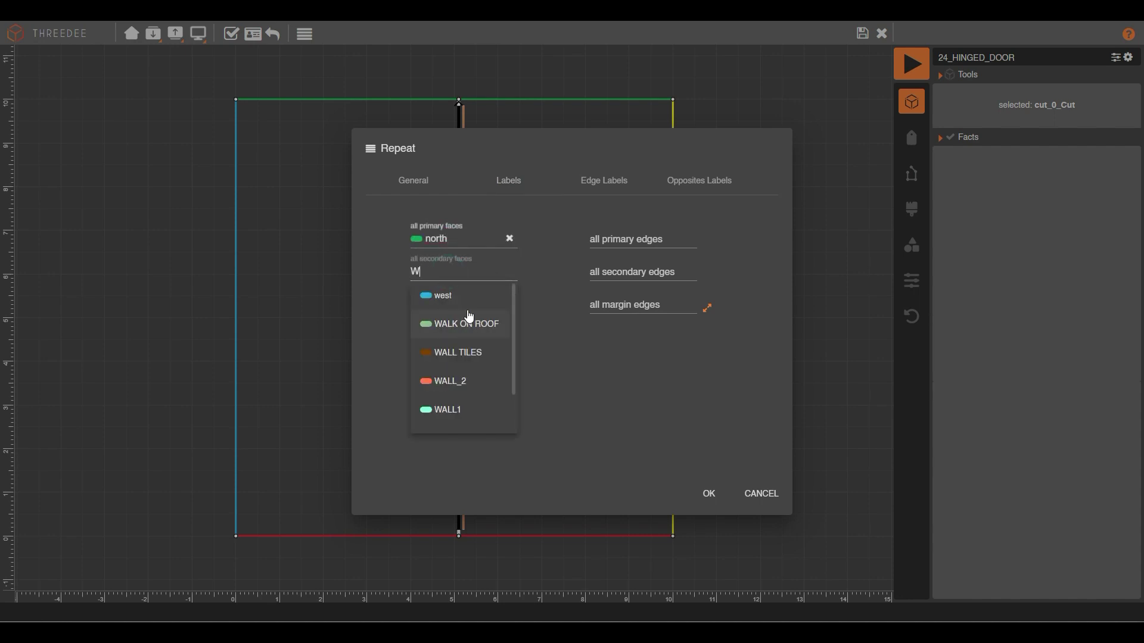
{"action": "scroll", "coordinate": [482, 411], "scroll_direction": "down", "scroll_amount": 2}
{"action": "left_click", "coordinate": [469, 415]}
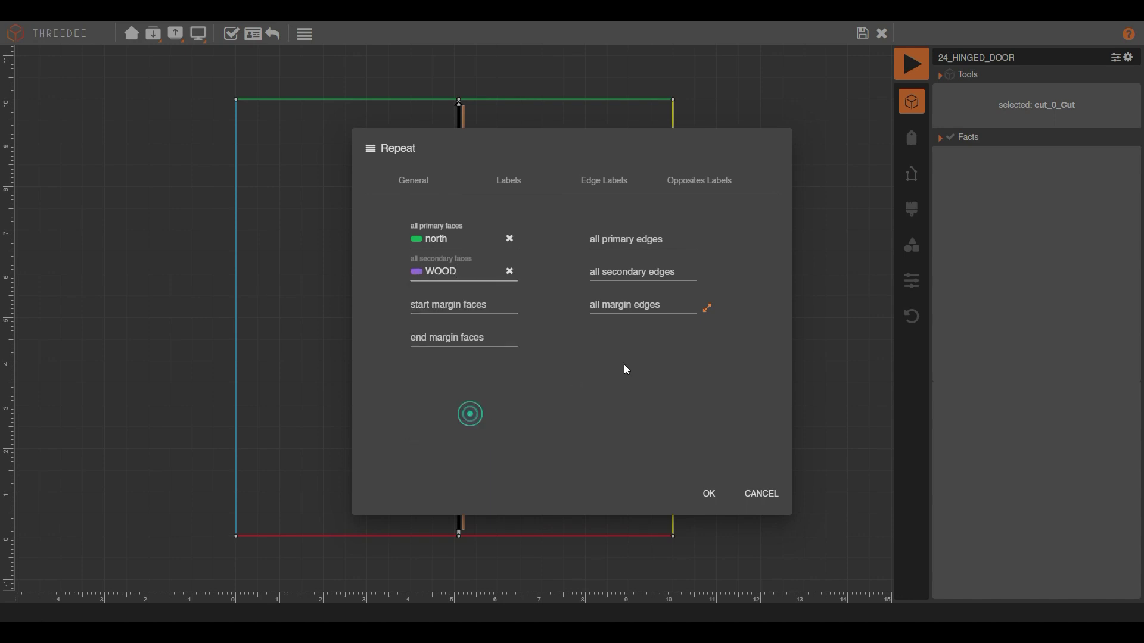
{"action": "left_click", "coordinate": [717, 504]}
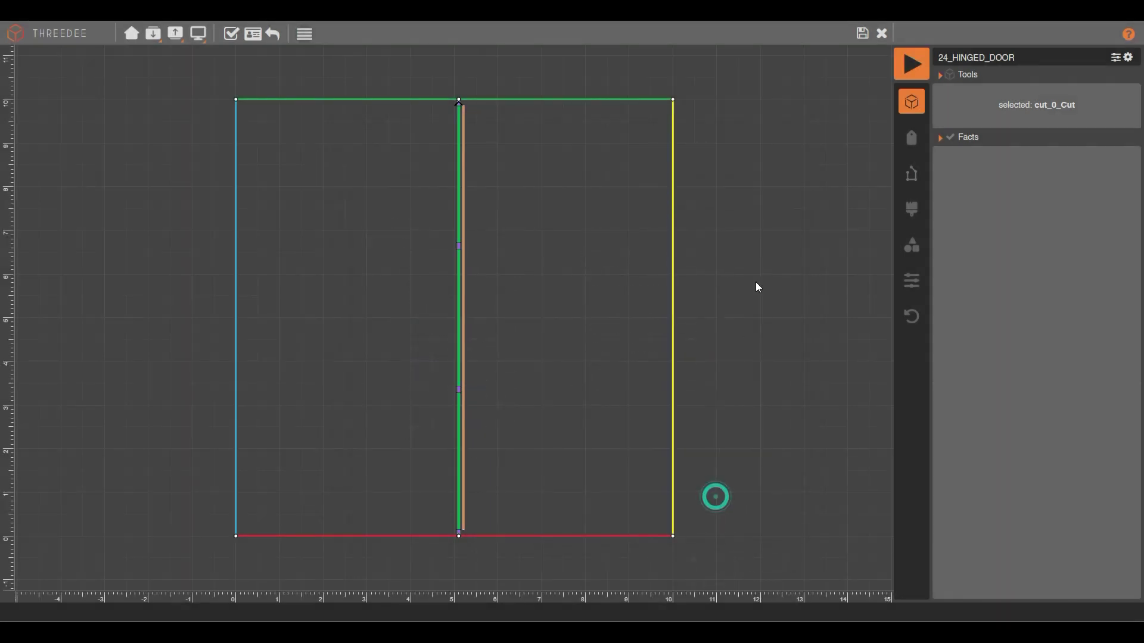
{"action": "left_click", "coordinate": [861, 33]}
Add a Select node to the Cut node's output that picks the north faces.
{"action": "left_click_drag", "start_coordinate": [492, 379], "coordinate": [566, 336]}
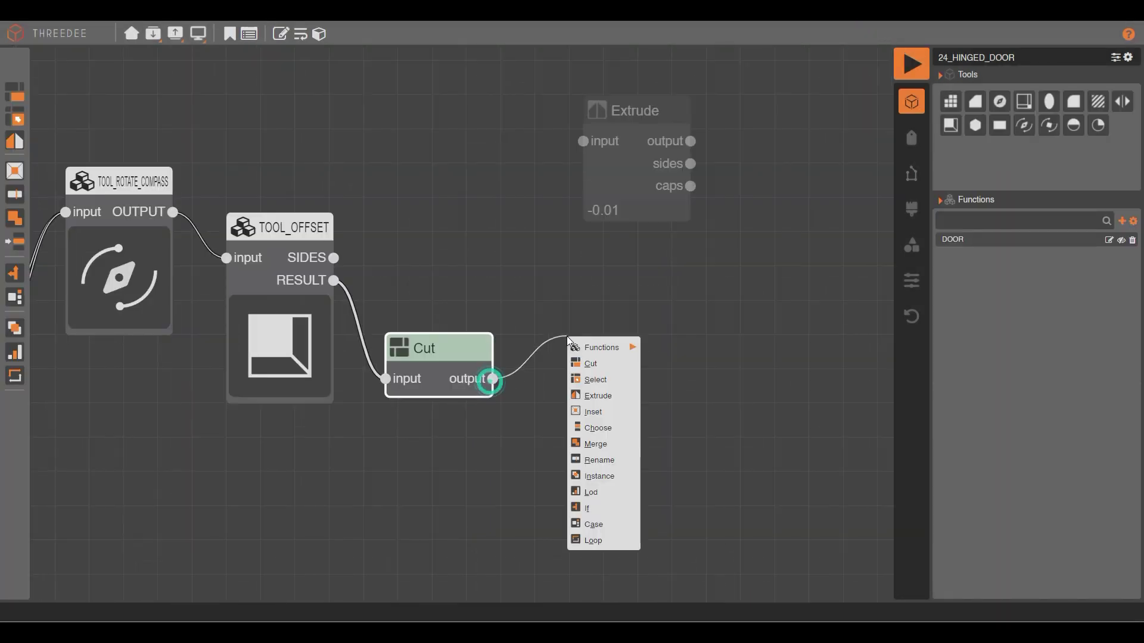
{"action": "left_click", "coordinate": [625, 380]}
{"action": "left_click", "coordinate": [590, 280]}
{"action": "left_click", "coordinate": [598, 331]}
{"action": "left_click", "coordinate": [673, 446]}
Connect the Select node's north output to the input of the -0.01 Extrude and render the door to check the recessed panels.
{"action": "left_click_drag", "start_coordinate": [673, 334], "coordinate": [585, 143]}
{"action": "left_click", "coordinate": [910, 66]}
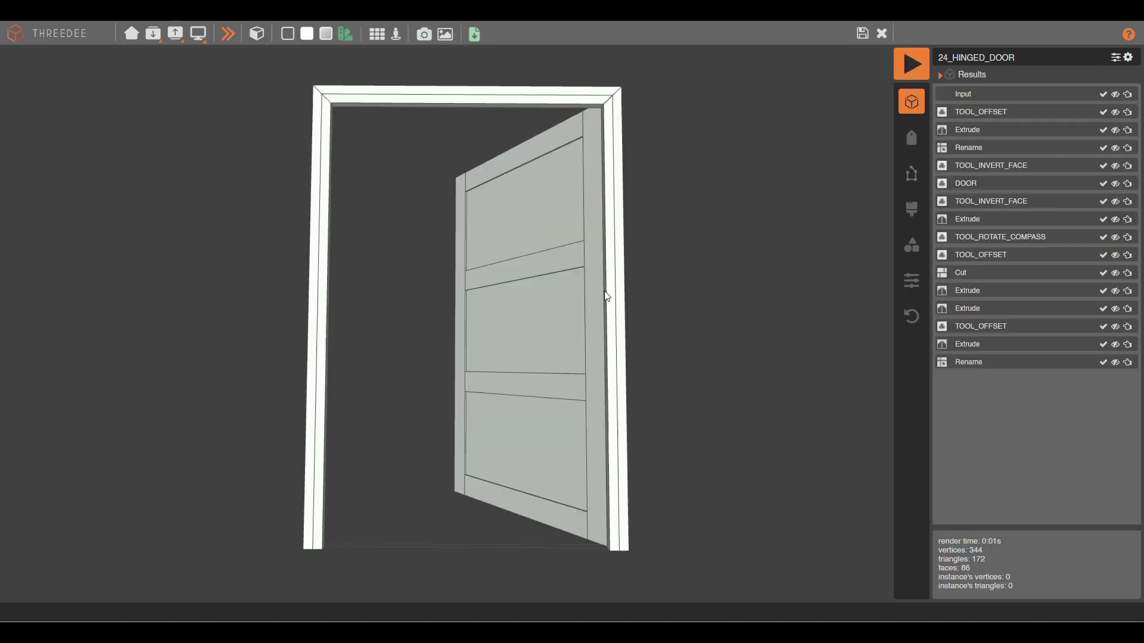
{"action": "scroll", "coordinate": [595, 294], "scroll_direction": "up", "scroll_amount": 5}
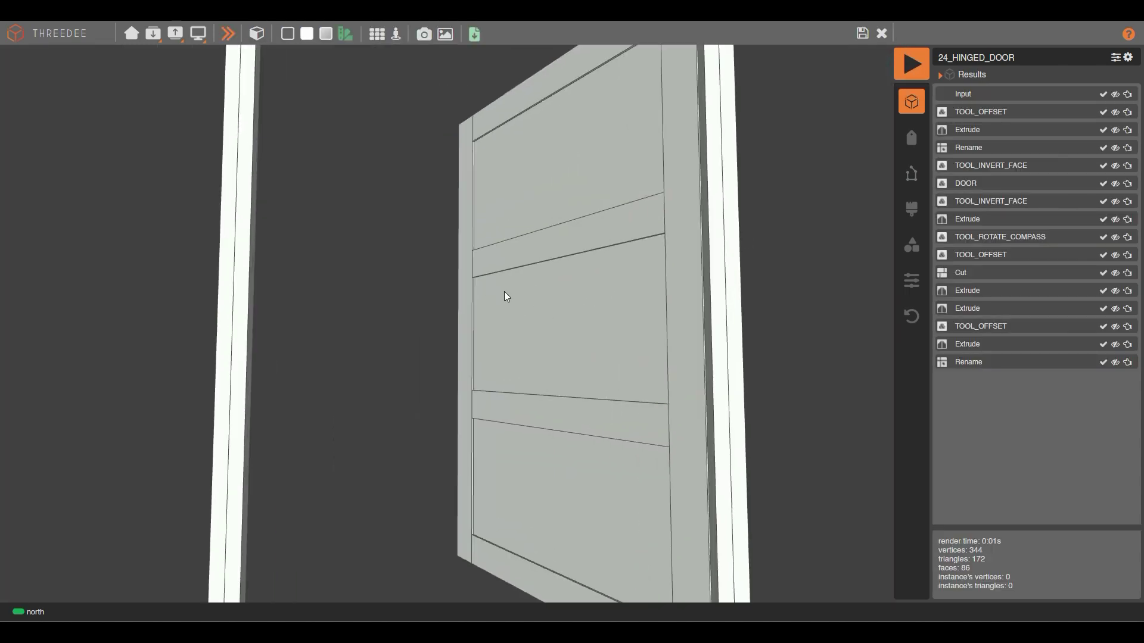
{"action": "left_click", "coordinate": [881, 33]}
{"action": "left_click_drag", "start_coordinate": [817, 233], "coordinate": [697, 235]}
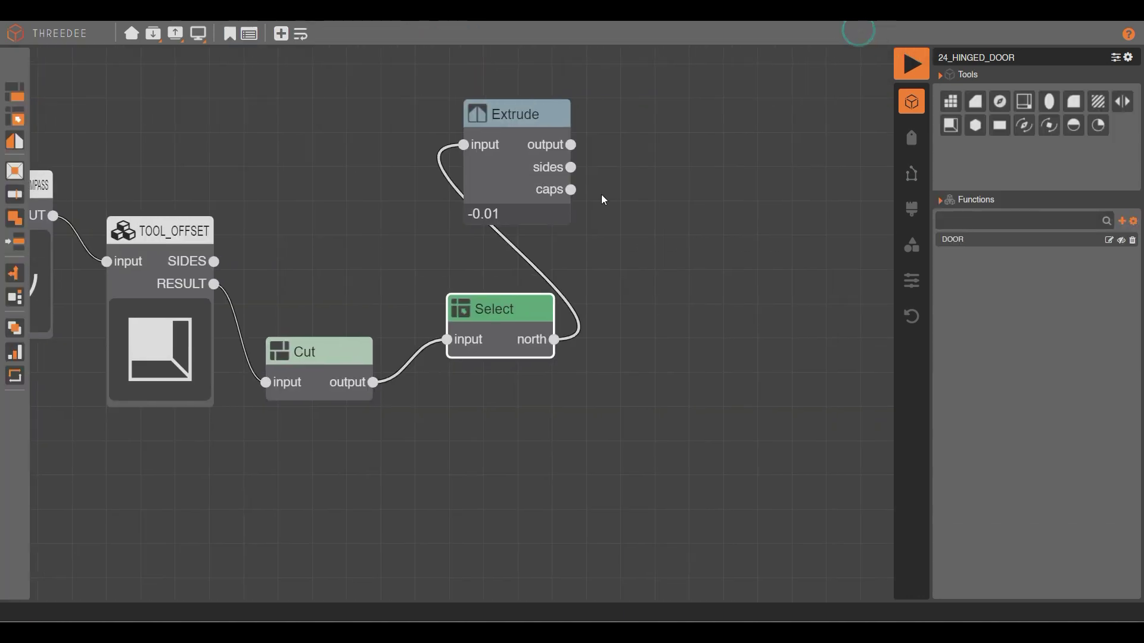
{"action": "left_click_drag", "start_coordinate": [571, 189], "coordinate": [647, 240]}
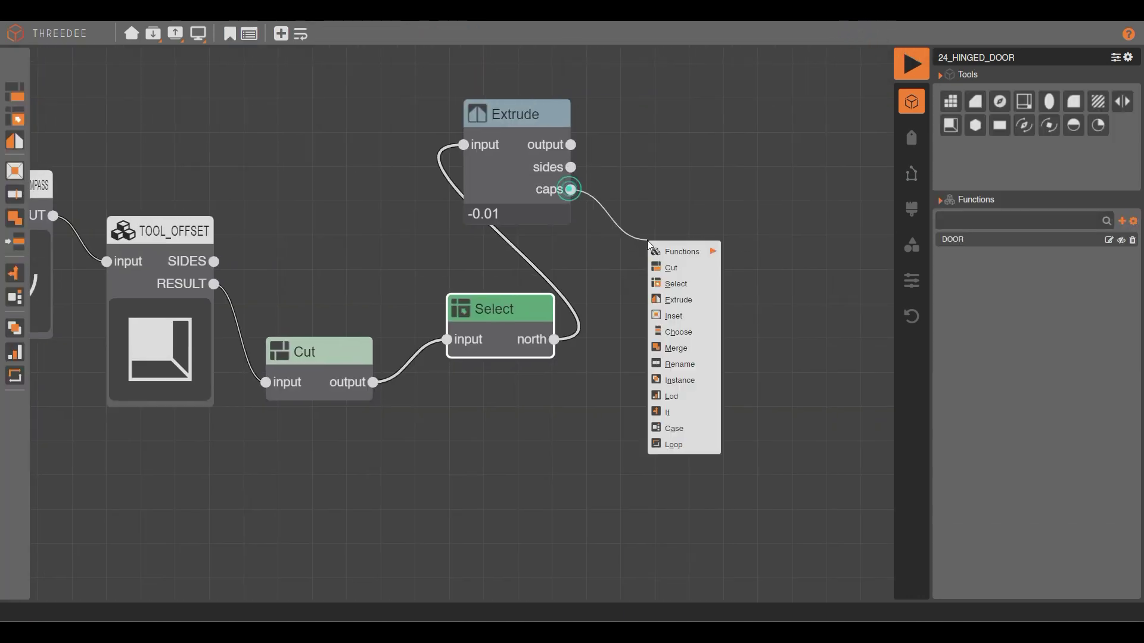
{"action": "left_click", "coordinate": [688, 310]}
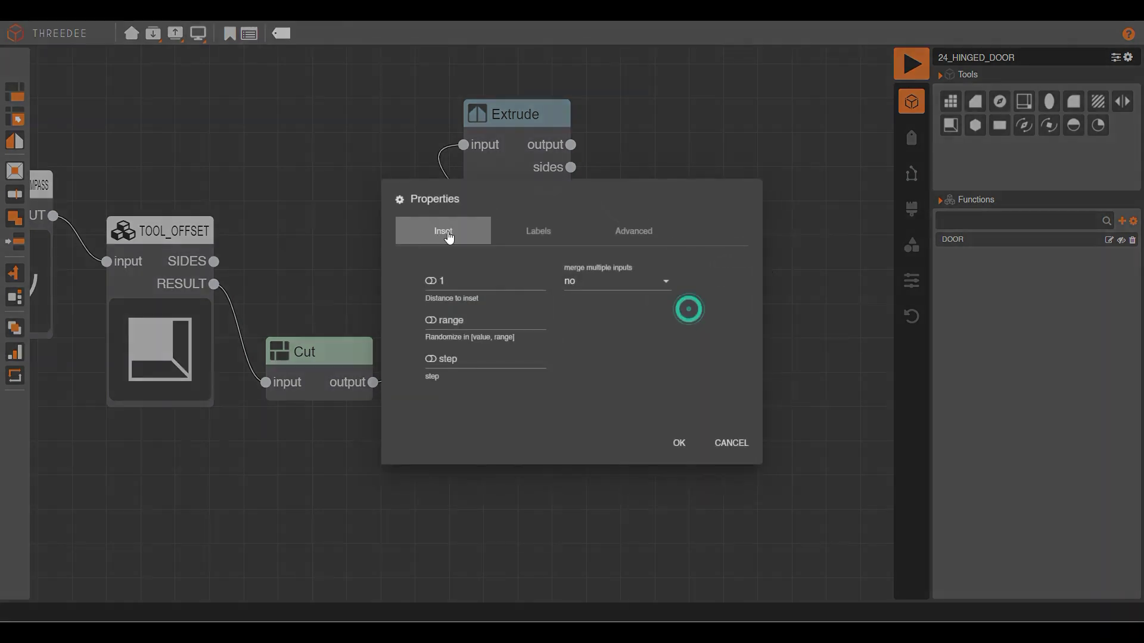
{"action": "double_click", "coordinate": [453, 284]}
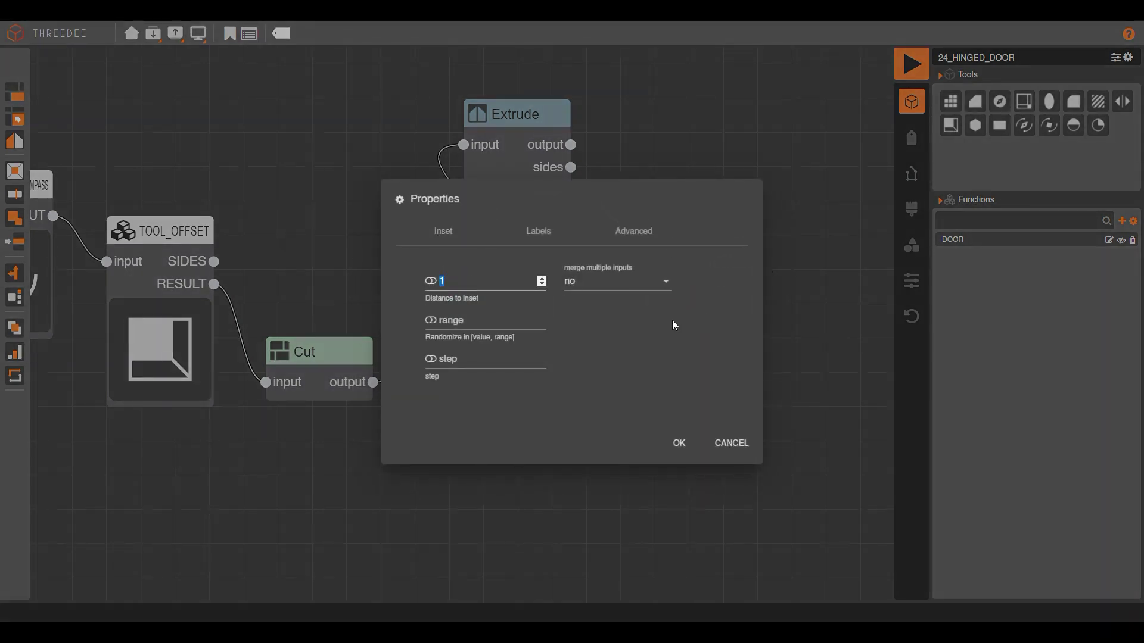
{"action": "left_click", "coordinate": [730, 450]}
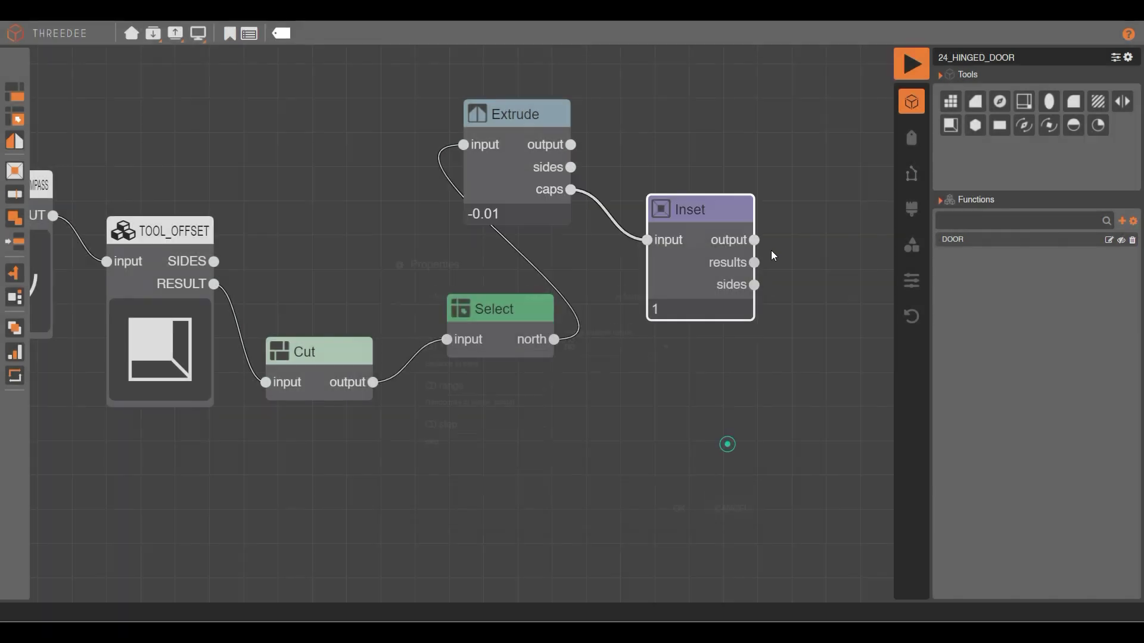
{"action": "left_click", "coordinate": [697, 282]}
{"action": "key", "text": "Delete"}
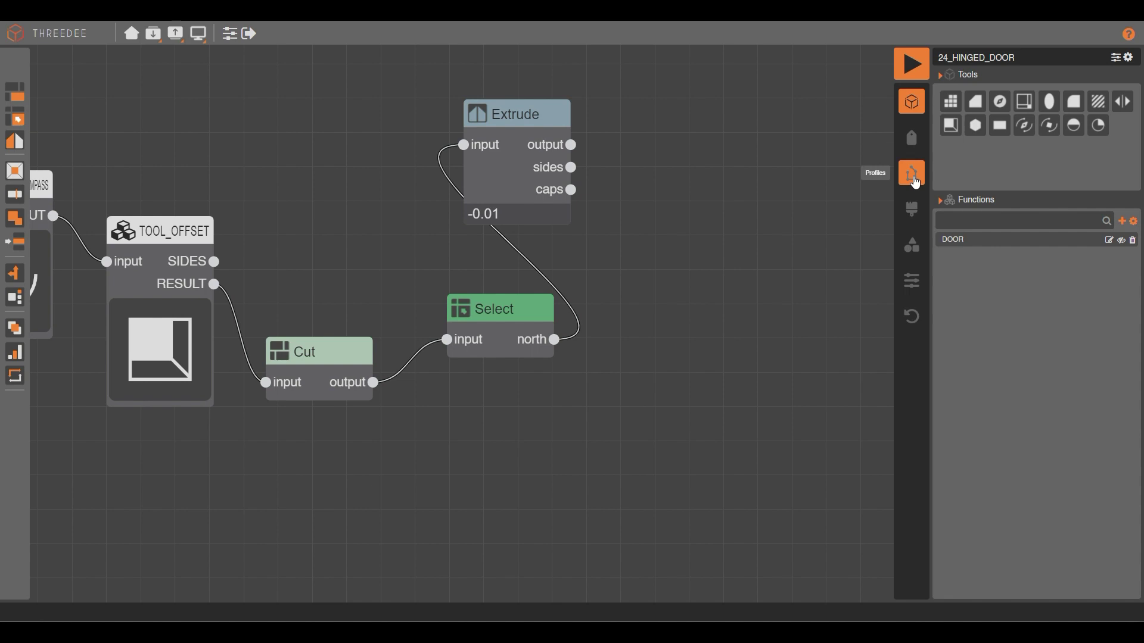
Create a new profile named DET1.
{"action": "left_click", "coordinate": [913, 179]}
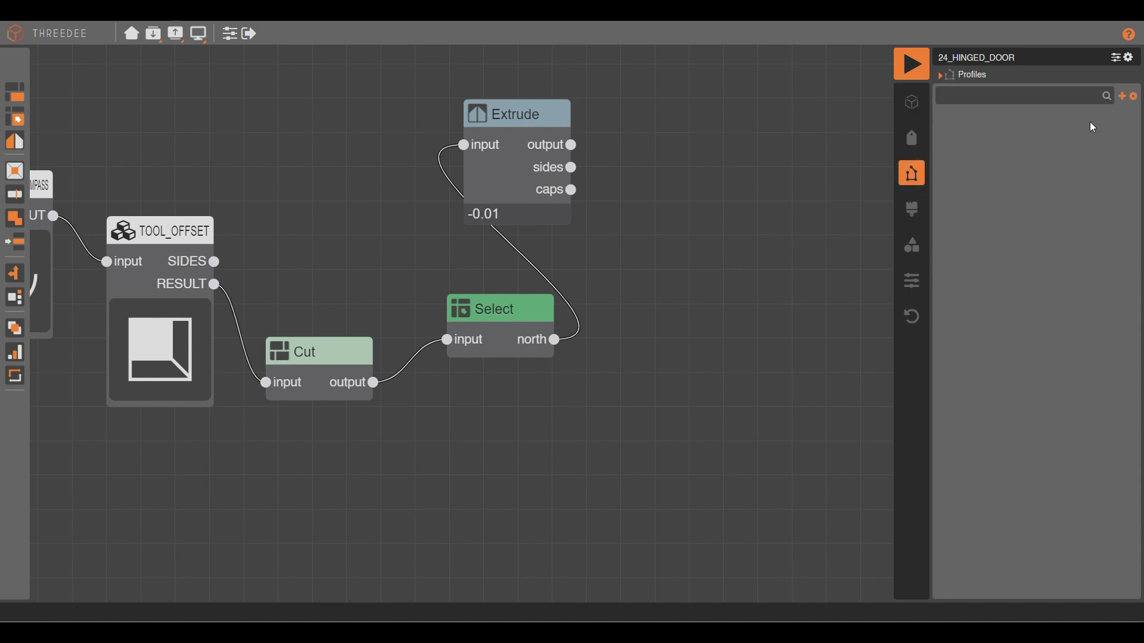
{"action": "left_click", "coordinate": [1124, 97]}
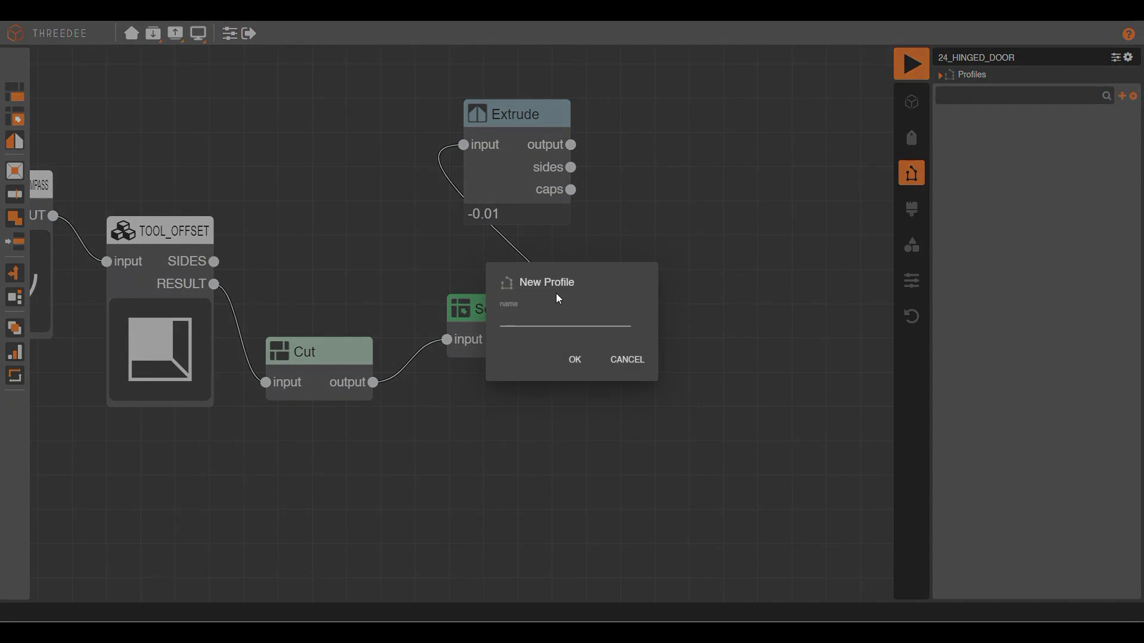
{"action": "type", "text": "DET1"}
{"action": "left_click", "coordinate": [575, 360]}
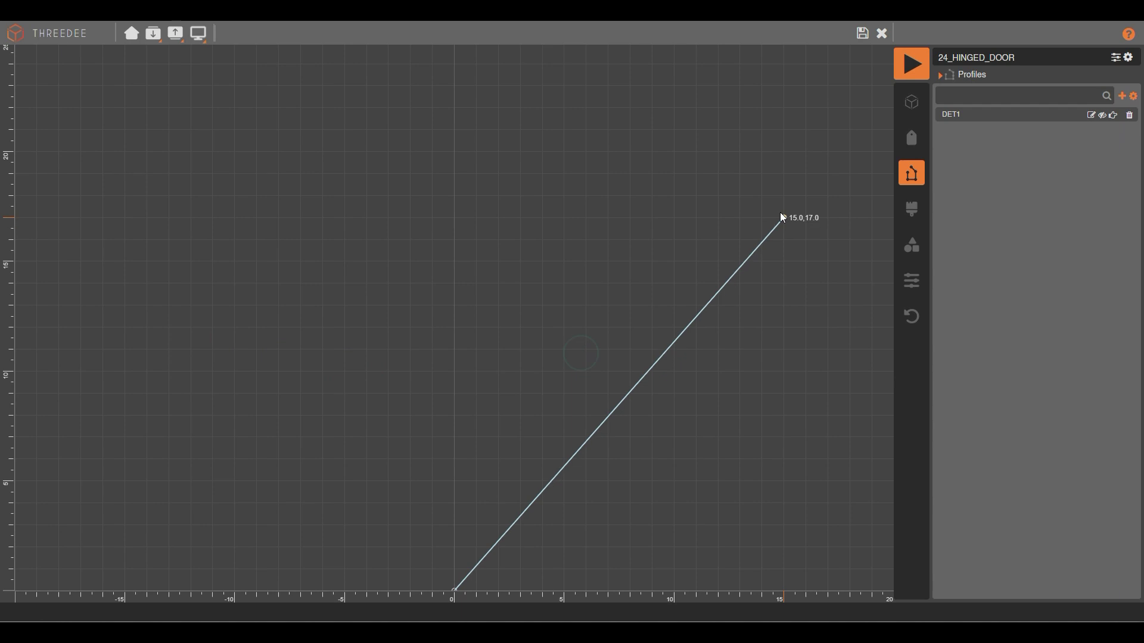
Draw the DET1 profile from the origin through about (-0.13, 0.006) and (-0.13, 0.01) to about (-0.17, 0.01), and save it.
{"action": "scroll", "coordinate": [590, 453], "scroll_direction": "up", "scroll_amount": 10}
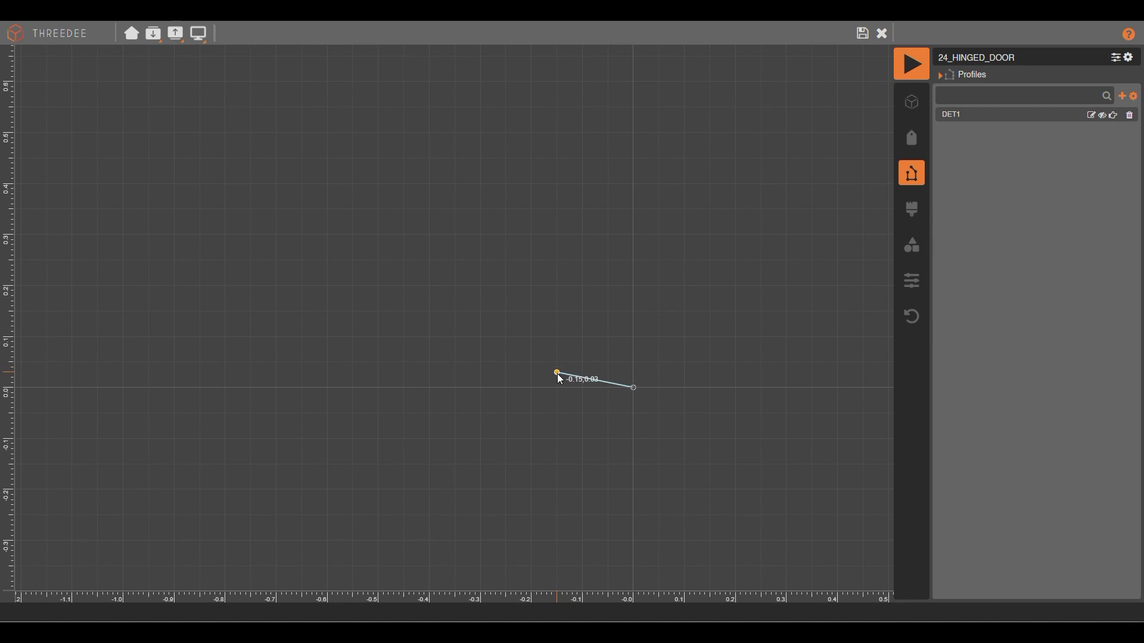
{"action": "scroll", "coordinate": [558, 377], "scroll_direction": "up", "scroll_amount": 1}
{"action": "scroll", "coordinate": [558, 378], "scroll_direction": "up", "scroll_amount": 5}
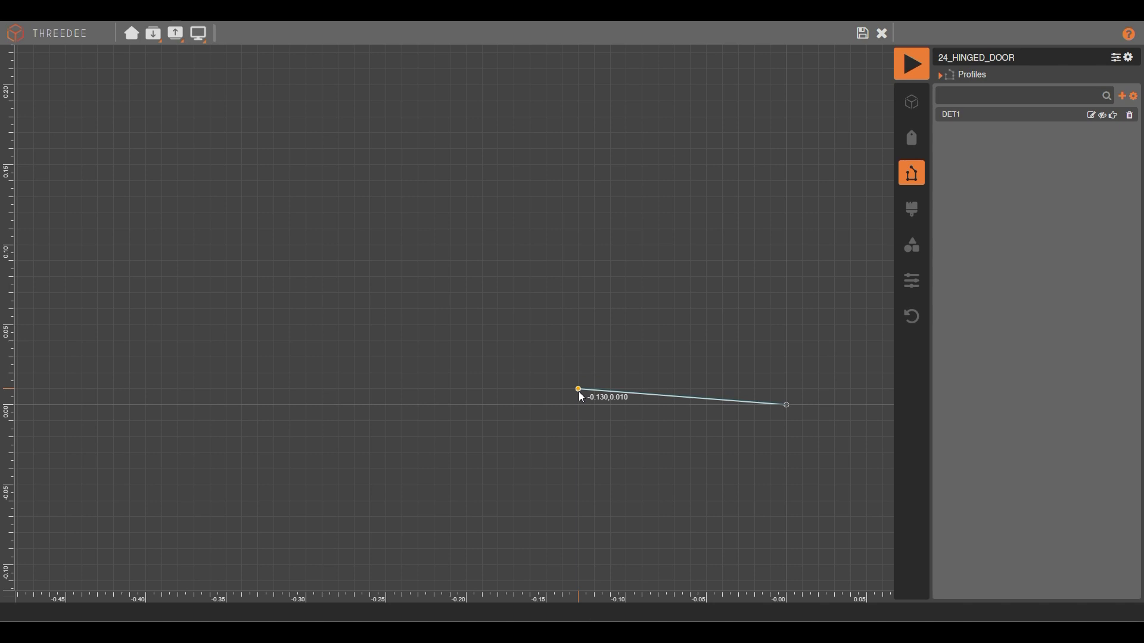
{"action": "scroll", "coordinate": [580, 394], "scroll_direction": "up", "scroll_amount": 3}
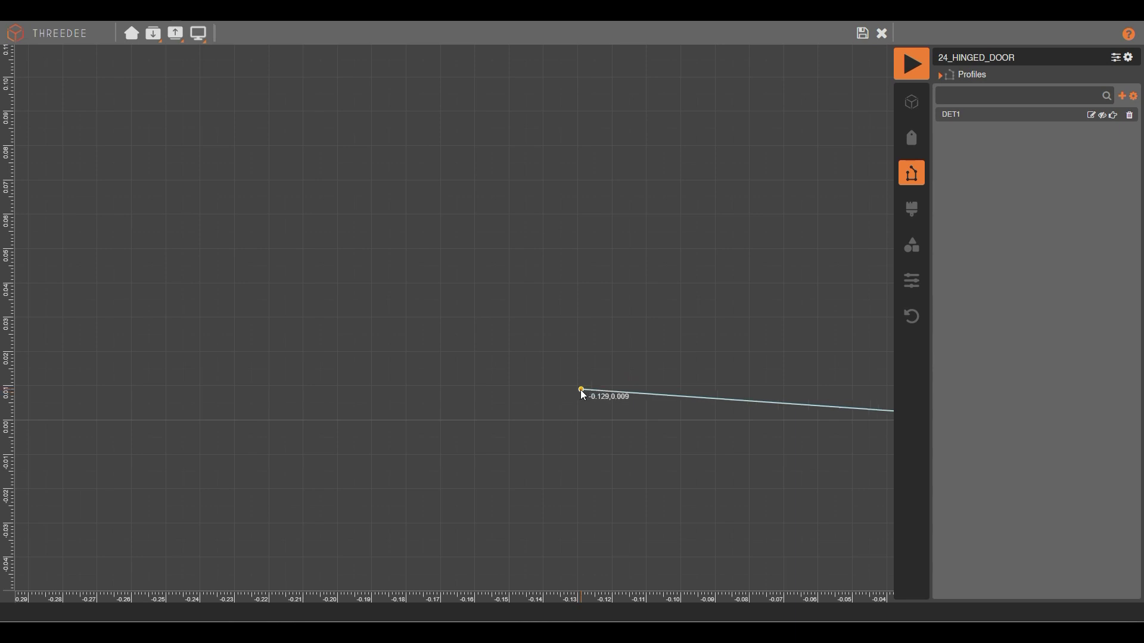
{"action": "left_click", "coordinate": [579, 400]}
{"action": "left_click", "coordinate": [579, 387]}
{"action": "left_click", "coordinate": [438, 386]}
{"action": "right_click", "coordinate": [431, 269]}
{"action": "left_click", "coordinate": [483, 296]}
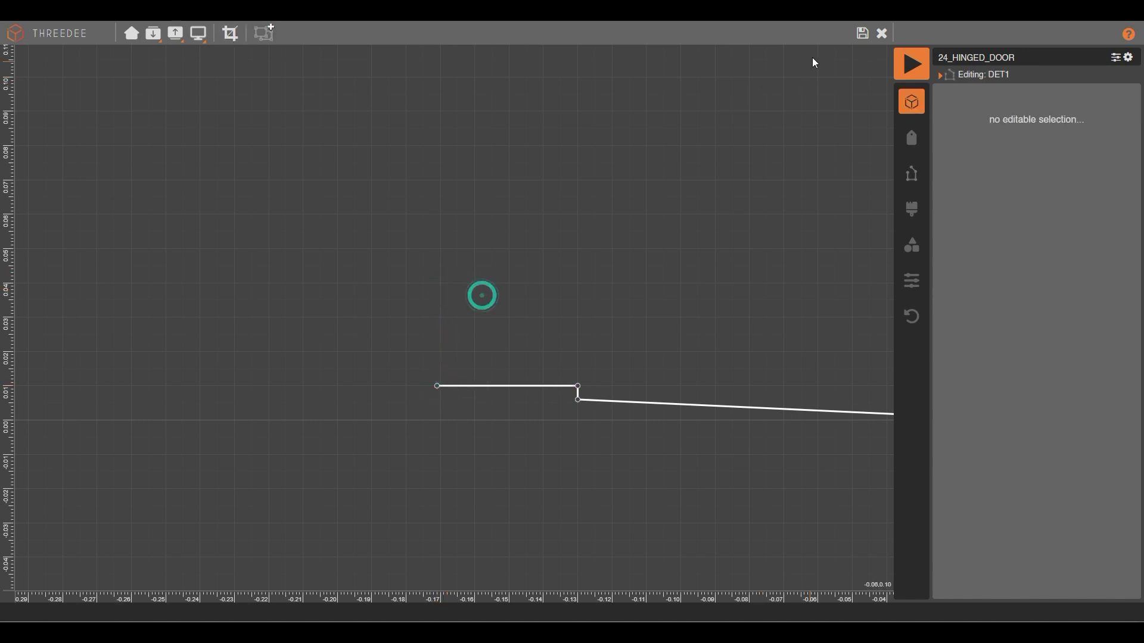
{"action": "left_click", "coordinate": [862, 33]}
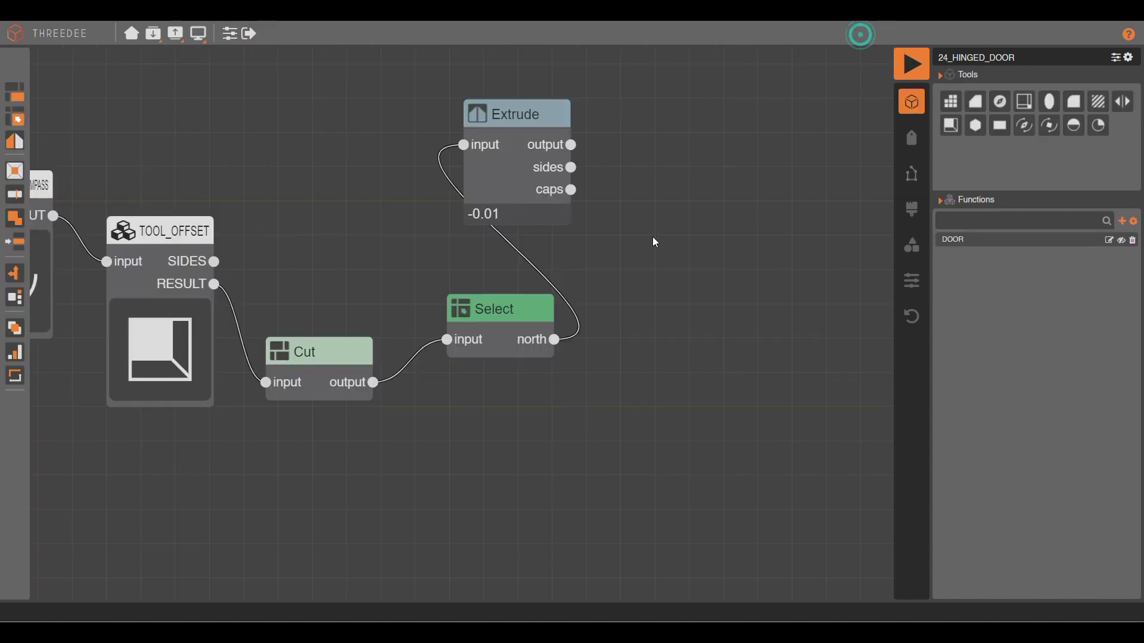
Add an Extrude node to the caps output of the -0.01 Extrude, using the fixed profile method with profile DET1.
{"action": "left_click_drag", "start_coordinate": [572, 189], "coordinate": [642, 217]}
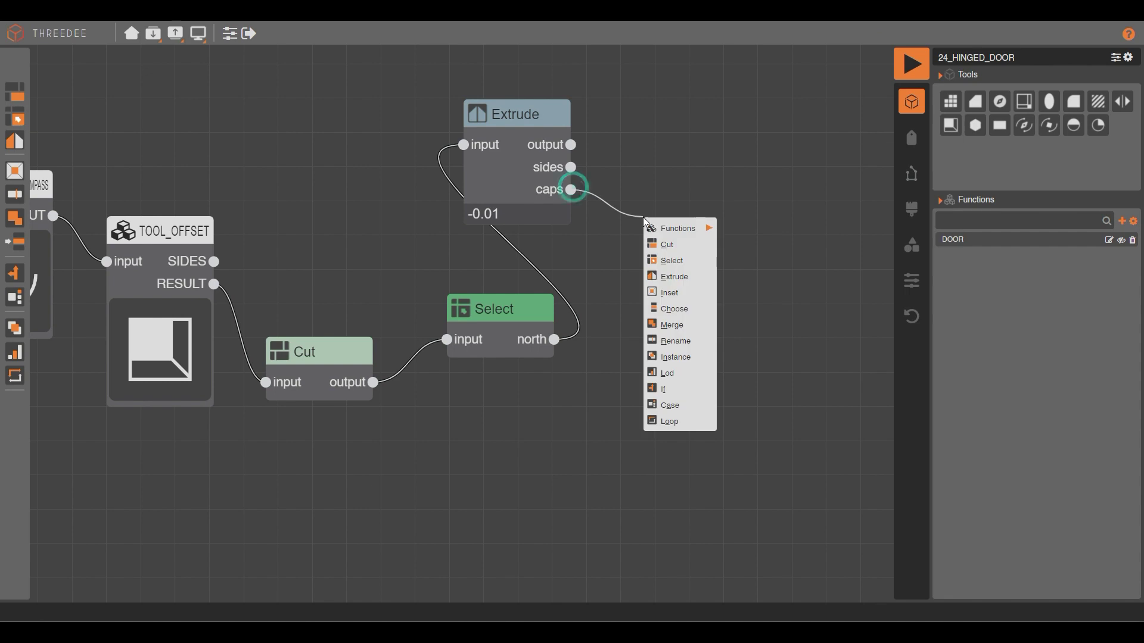
{"action": "left_click", "coordinate": [686, 276]}
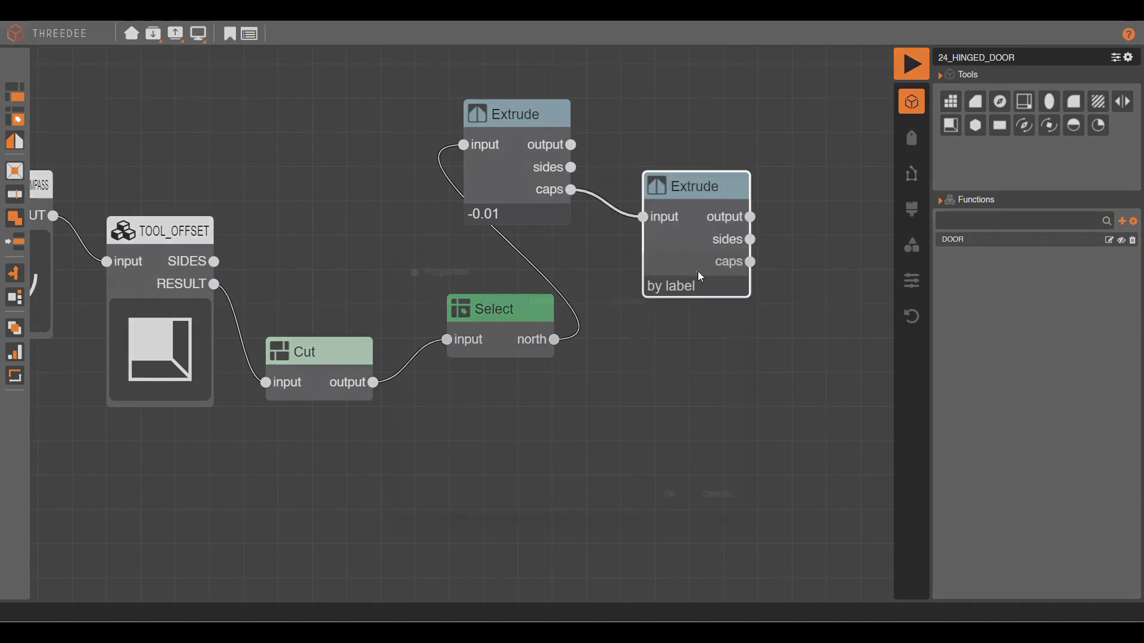
{"action": "double_click", "coordinate": [697, 269]}
{"action": "left_click", "coordinate": [496, 277]}
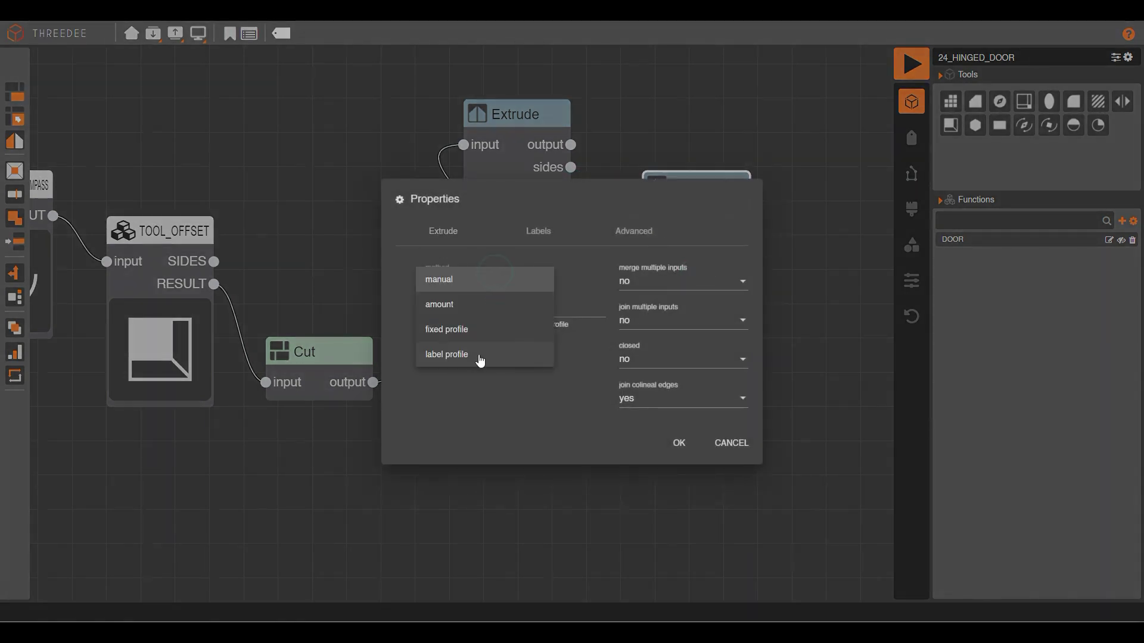
{"action": "left_click", "coordinate": [475, 333]}
{"action": "left_click", "coordinate": [456, 327]}
{"action": "left_click", "coordinate": [464, 340]}
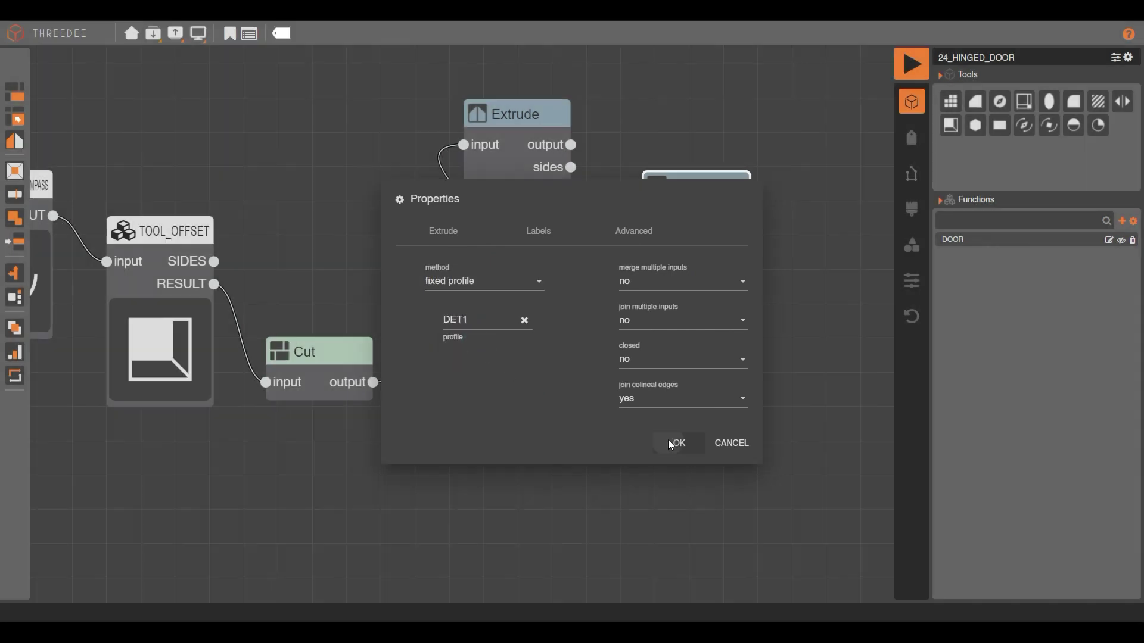
{"action": "left_click", "coordinate": [673, 444]}
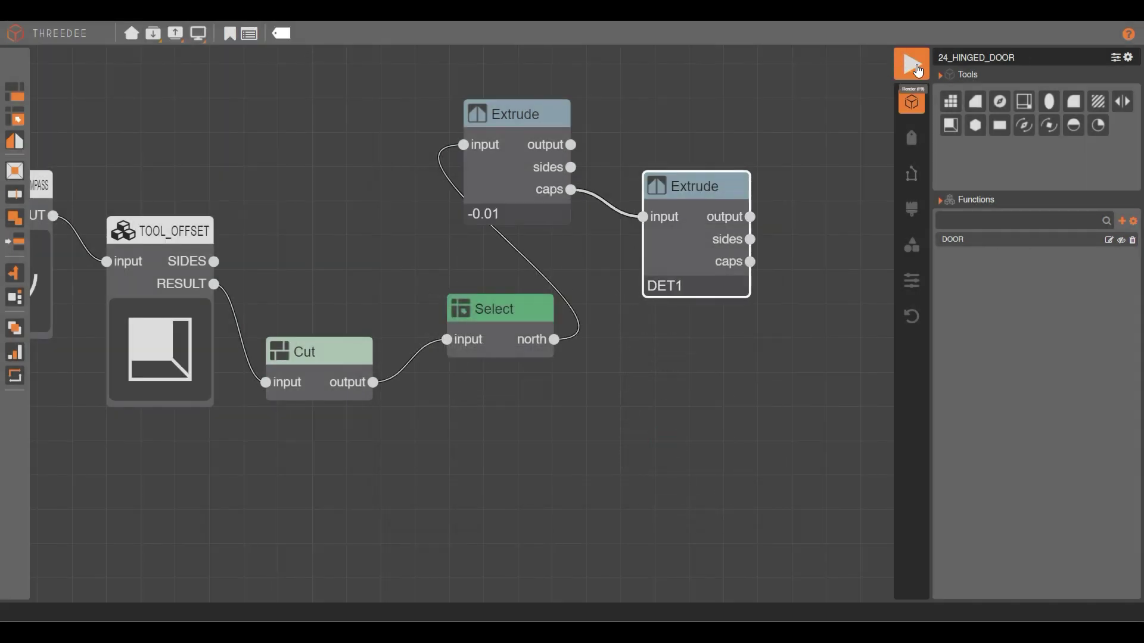
Render the door and examine the profiled panels and frame from several angles.
{"action": "left_click", "coordinate": [911, 64]}
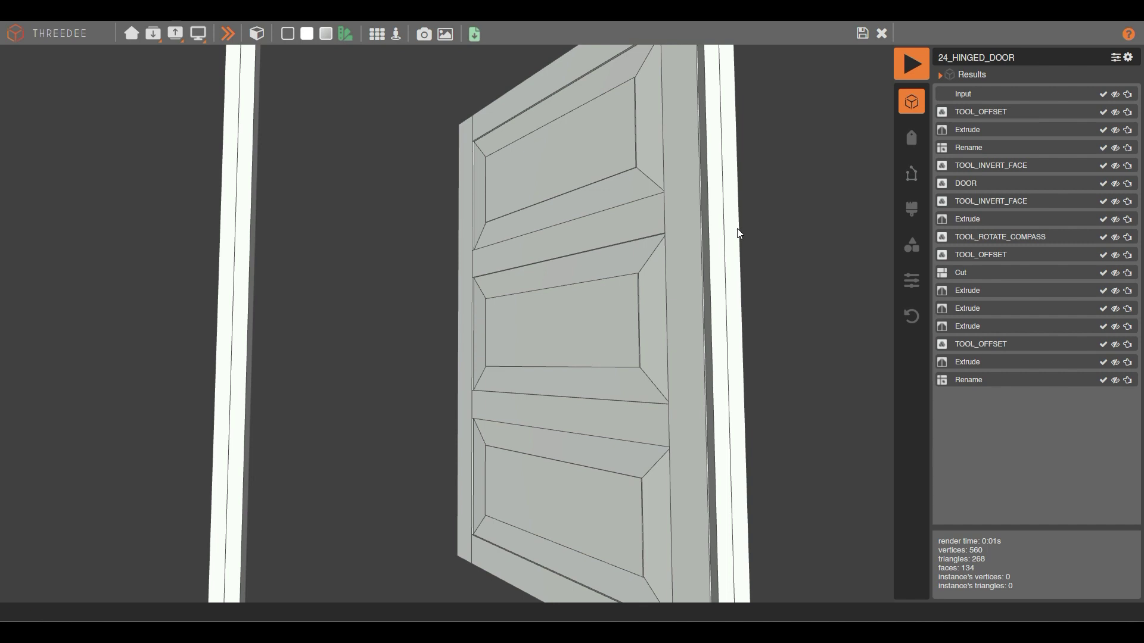
{"action": "mouse_move", "coordinate": [666, 276]}
{"action": "left_mouse_down"}
{"action": "mouse_move", "coordinate": [667, 180]}
{"action": "mouse_move", "coordinate": [665, 288]}
{"action": "left_mouse_up"}
{"action": "scroll", "coordinate": [660, 285], "scroll_direction": "down", "scroll_amount": 3}
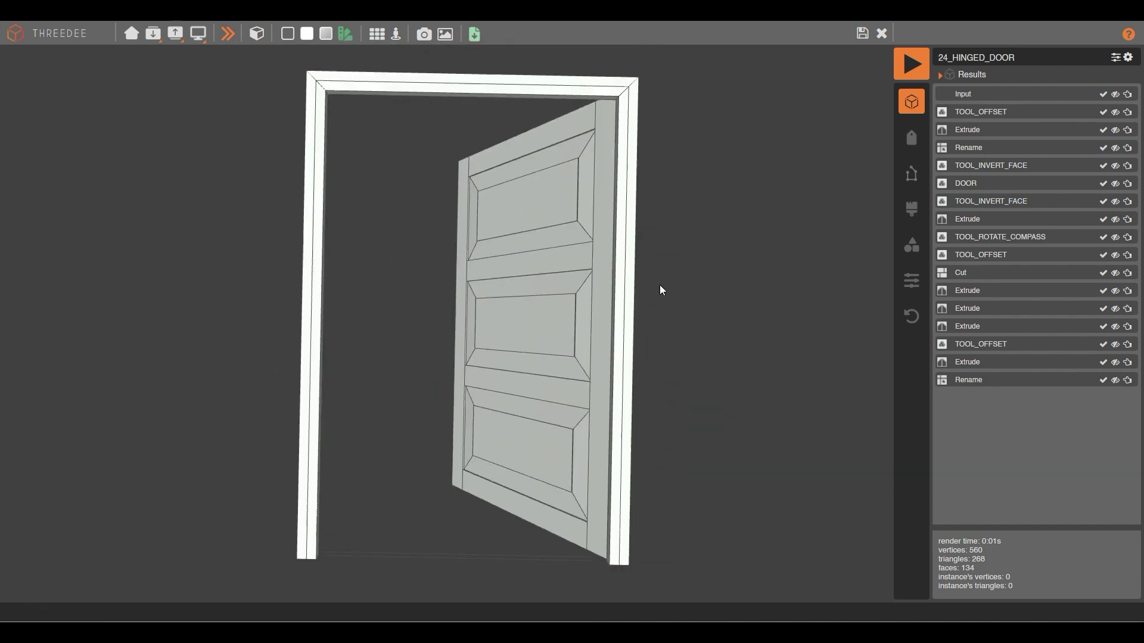
{"action": "scroll", "coordinate": [602, 321], "scroll_direction": "up", "scroll_amount": 2}
{"action": "left_click_drag", "start_coordinate": [621, 336], "coordinate": [559, 301]}
{"action": "left_click", "coordinate": [556, 301]}
{"action": "left_click", "coordinate": [702, 254]}
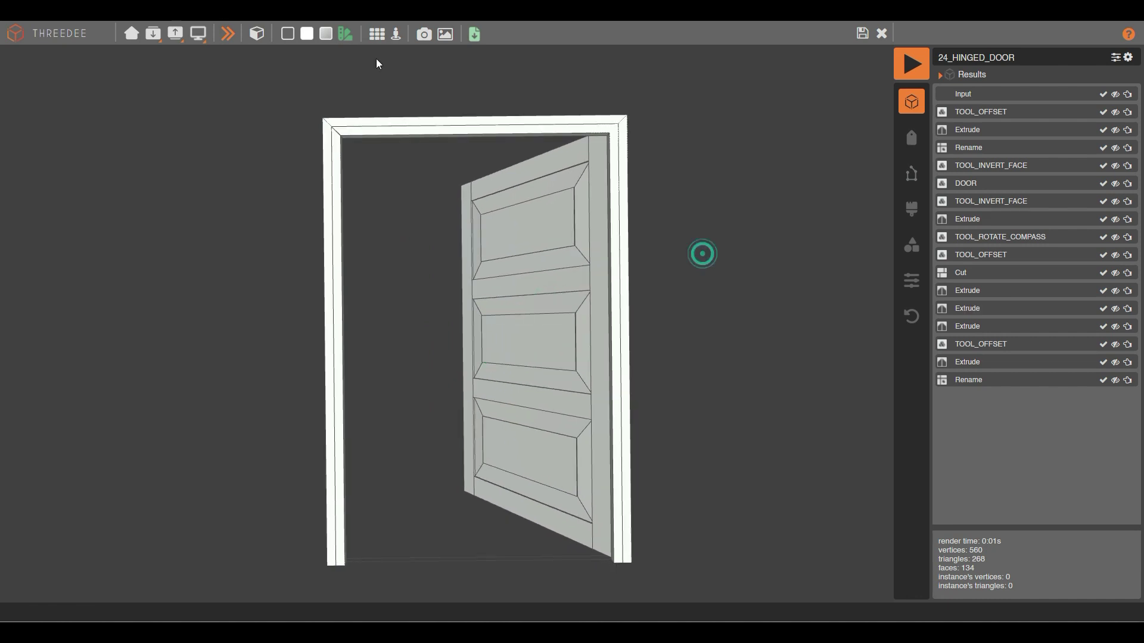
{"action": "left_click_drag", "start_coordinate": [645, 178], "coordinate": [644, 184]}
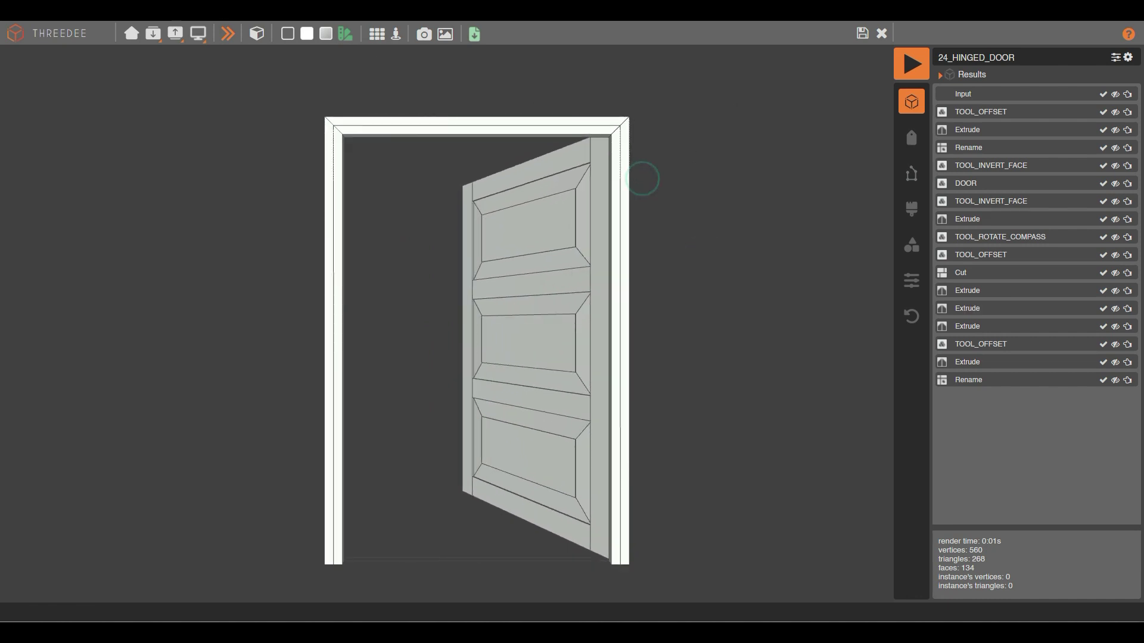
{"action": "right_click_drag", "start_coordinate": [660, 370], "coordinate": [674, 197]}
{"action": "left_click_drag", "start_coordinate": [610, 189], "coordinate": [510, 291]}
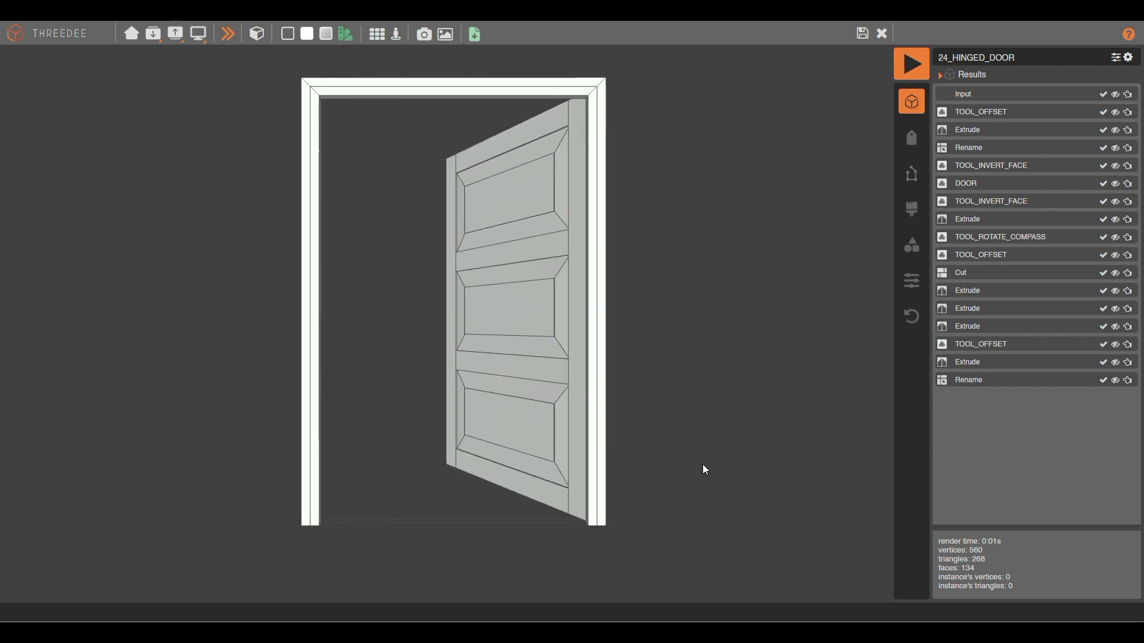
{"action": "right_click_drag", "start_coordinate": [651, 226], "coordinate": [695, 266]}
{"action": "left_click_drag", "start_coordinate": [384, 327], "coordinate": [409, 238]}
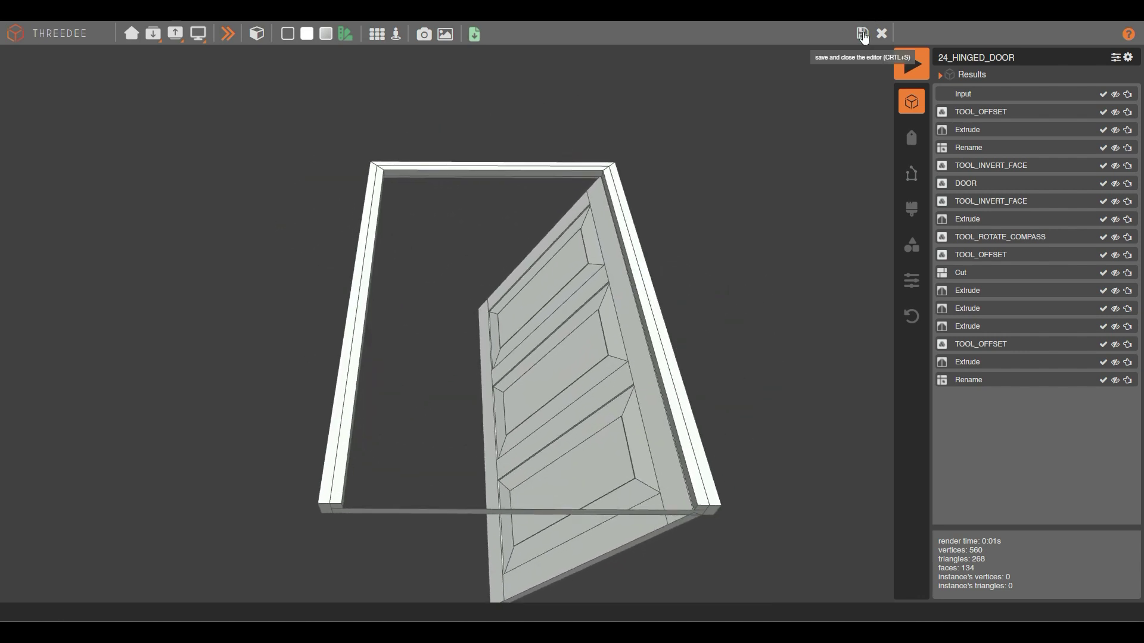
View the whole door from the front and return to the node graph.
{"action": "left_click_drag", "start_coordinate": [702, 155], "coordinate": [552, 233]}
{"action": "left_click_drag", "start_coordinate": [559, 194], "coordinate": [613, 380]}
{"action": "right_click_drag", "start_coordinate": [614, 384], "coordinate": [625, 339]}
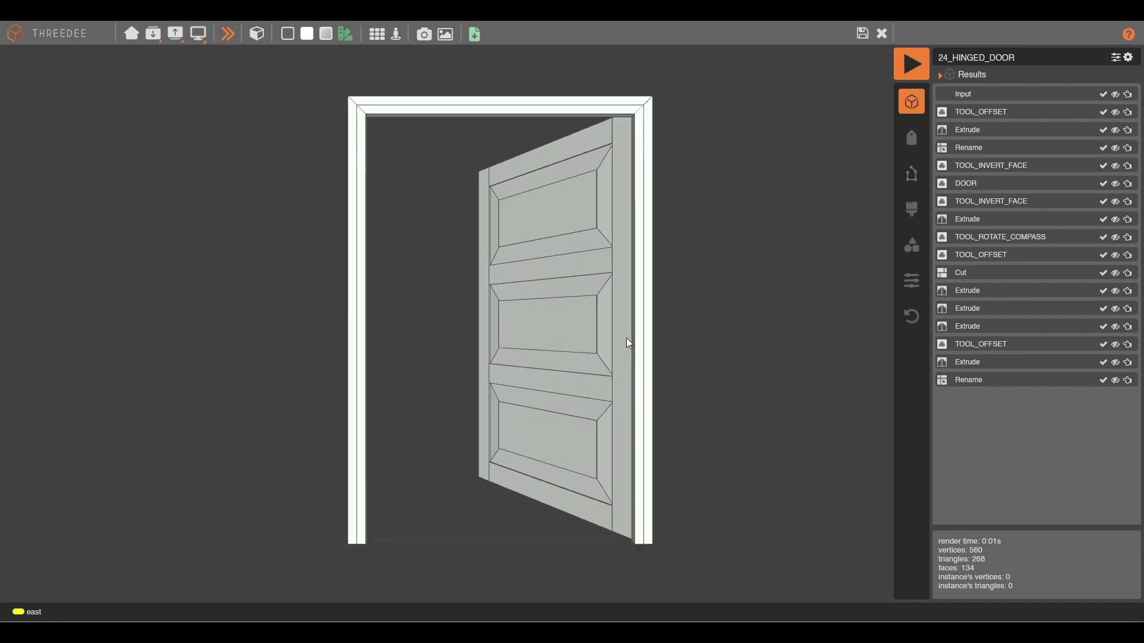
{"action": "left_click", "coordinate": [862, 33]}
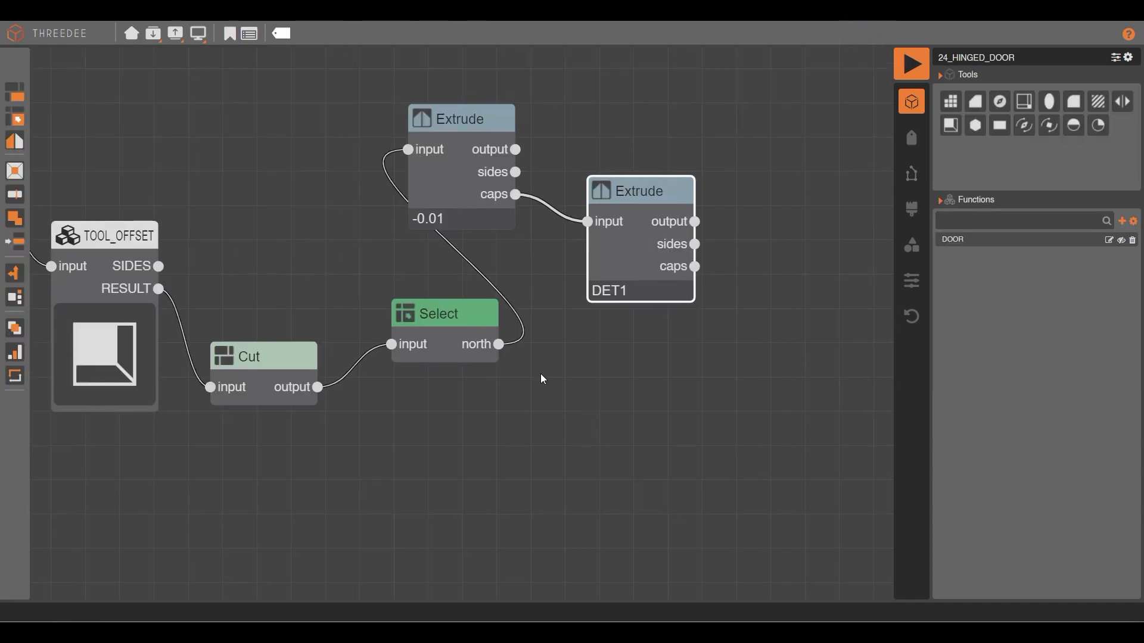
Add a Rename node to the sides output of the -0.01 Extrude, labelling all faces WOOD.
{"action": "scroll", "coordinate": [540, 373], "scroll_direction": "down", "scroll_amount": 3}
{"action": "scroll", "coordinate": [656, 199], "scroll_direction": "up", "scroll_amount": 3}
{"action": "left_click_drag", "start_coordinate": [577, 337], "coordinate": [585, 404]}
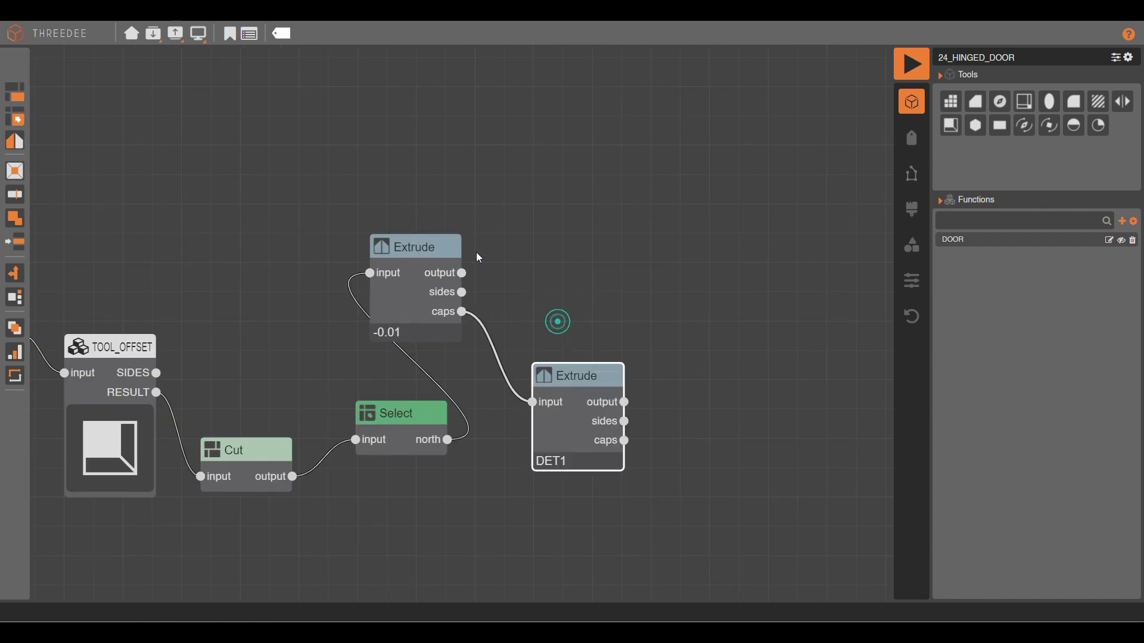
{"action": "left_click_drag", "start_coordinate": [461, 292], "coordinate": [607, 184]}
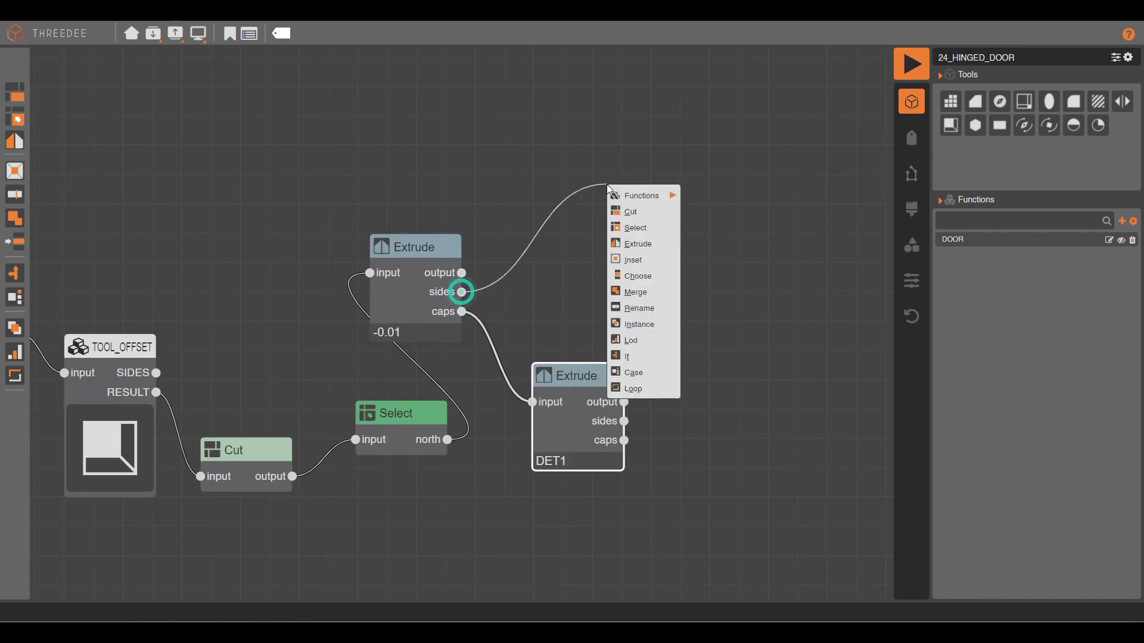
{"action": "left_click", "coordinate": [645, 307]}
{"action": "left_click", "coordinate": [487, 317]}
{"action": "type", "text": "W"}
{"action": "scroll", "coordinate": [489, 408], "scroll_direction": "down", "scroll_amount": 2}
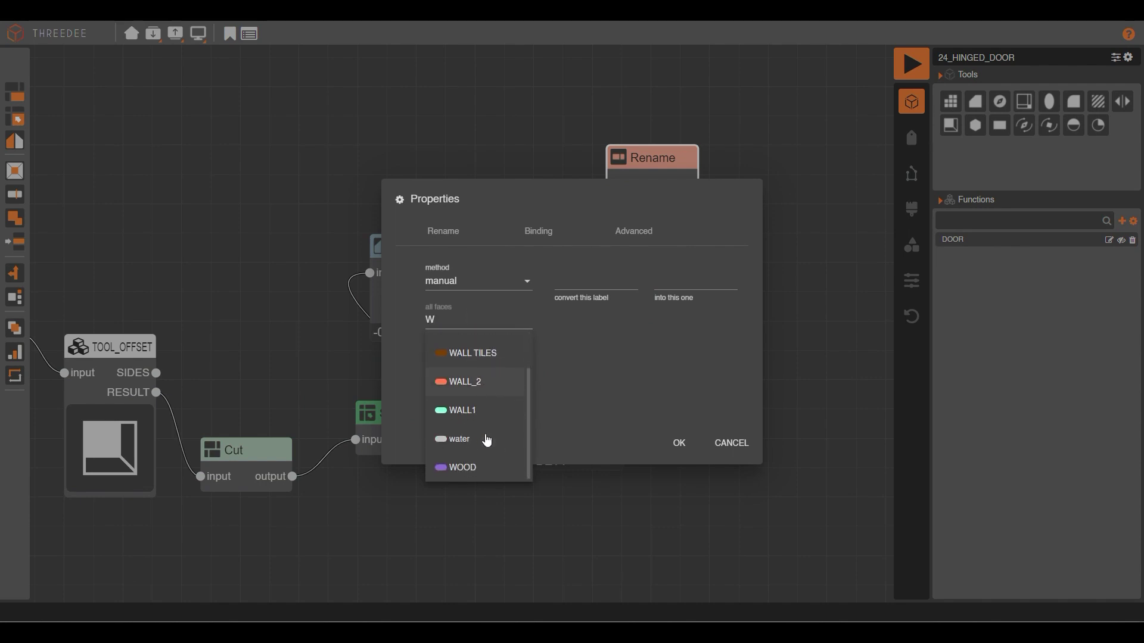
{"action": "left_click", "coordinate": [488, 464]}
{"action": "left_click", "coordinate": [679, 442]}
Connect the SIDES output of the TOOL_OFFSET feeding the Cut node to the WOOD Rename input.
{"action": "scroll", "coordinate": [789, 316], "scroll_direction": "down", "scroll_amount": 3}
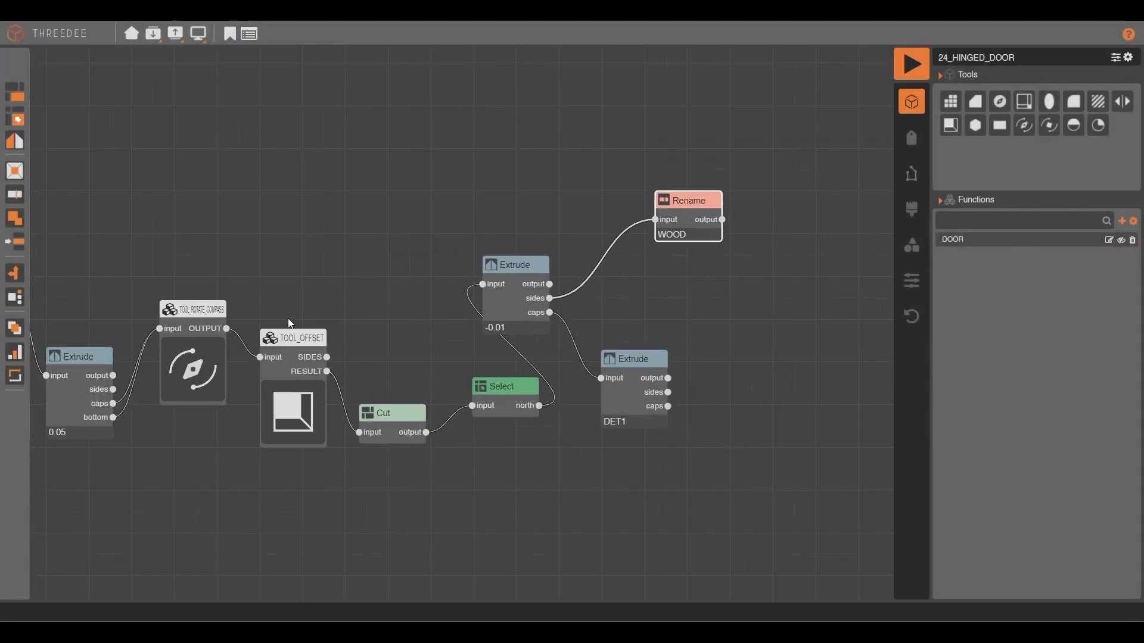
{"action": "left_click_drag", "start_coordinate": [517, 281], "coordinate": [517, 301]}
{"action": "left_click_drag", "start_coordinate": [327, 357], "coordinate": [655, 221]}
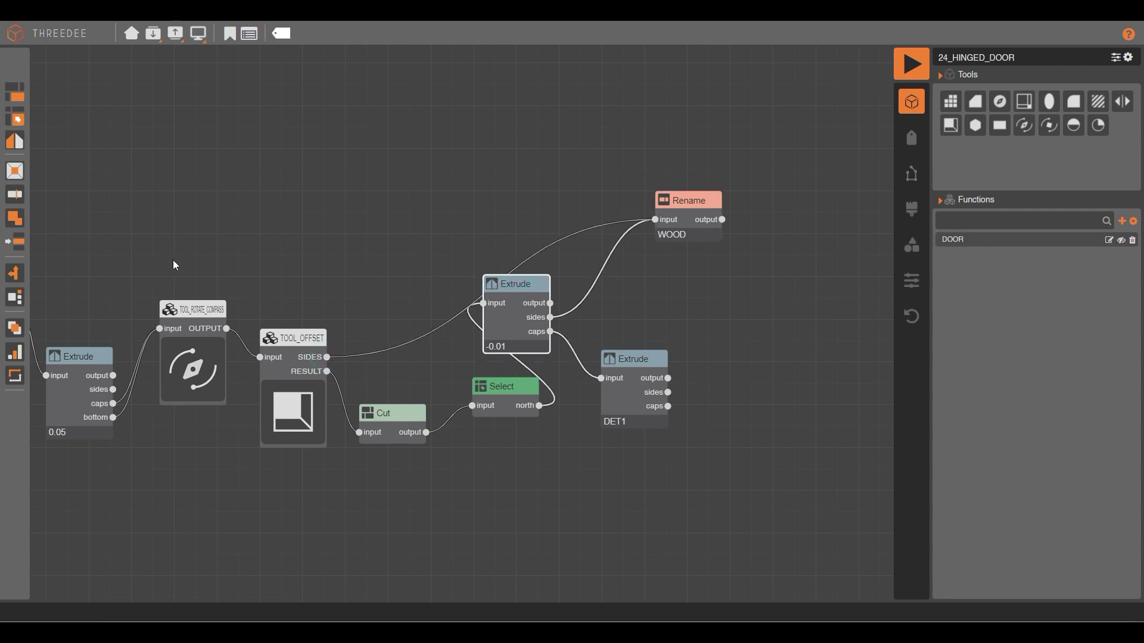
Render the door with coloured faces, check which leaf faces carry the WOOD label, and return to the graph.
{"action": "left_click", "coordinate": [911, 63]}
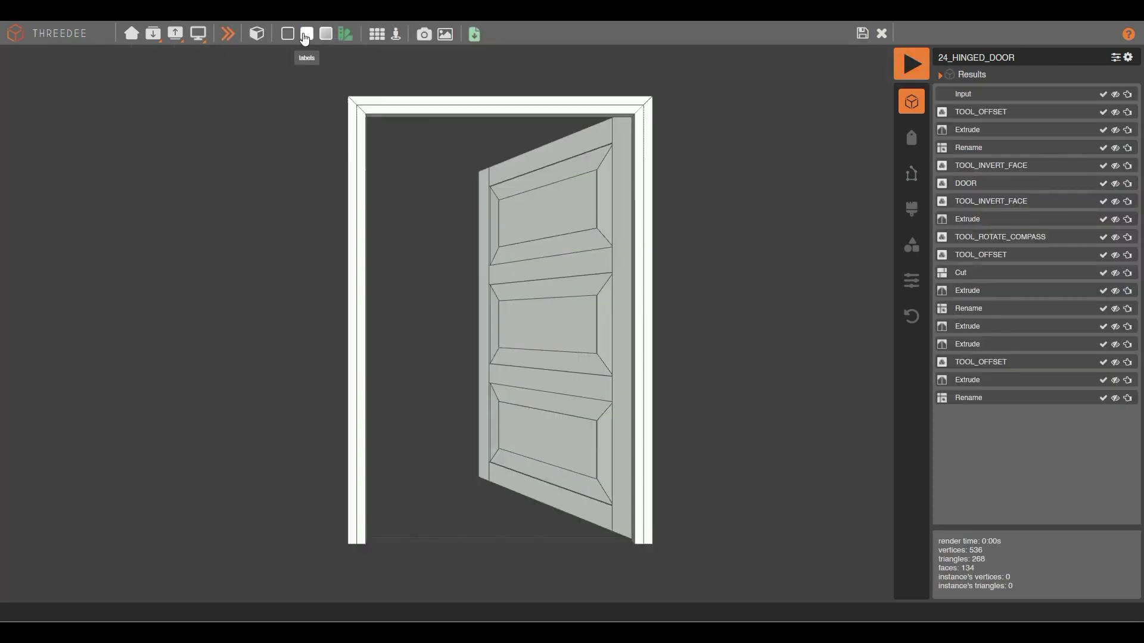
{"action": "left_click", "coordinate": [327, 35]}
{"action": "left_click_drag", "start_coordinate": [570, 230], "coordinate": [609, 174]}
{"action": "left_click", "coordinate": [866, 35]}
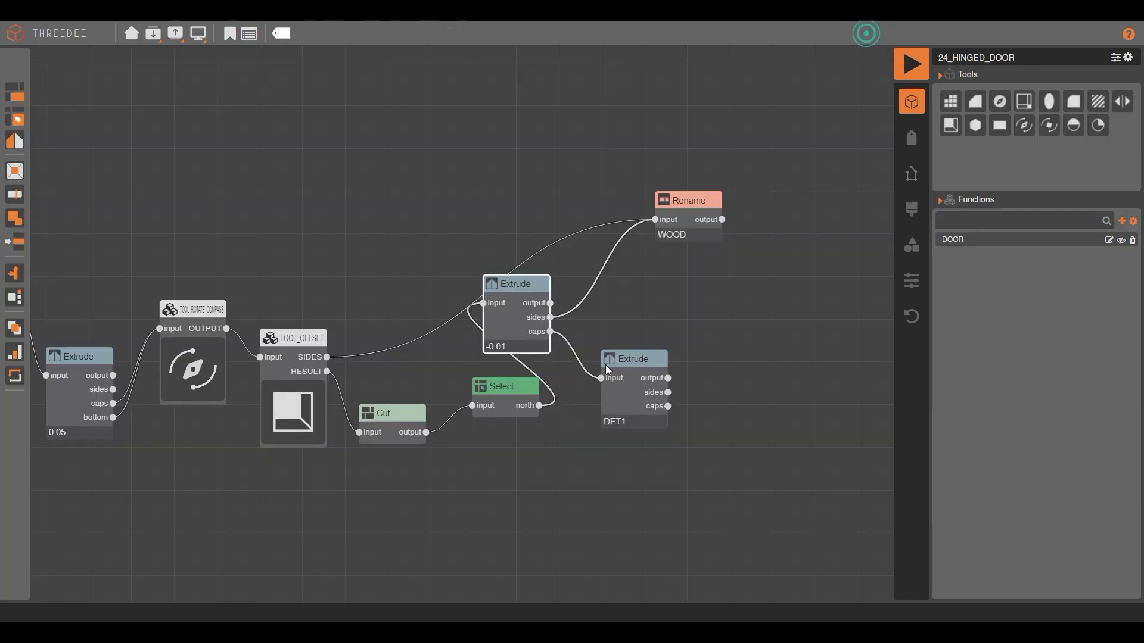
Connect the output of the DET1 Extrude to the WOOD Rename input and render the door.
{"action": "left_click_drag", "start_coordinate": [609, 245], "coordinate": [743, 256]}
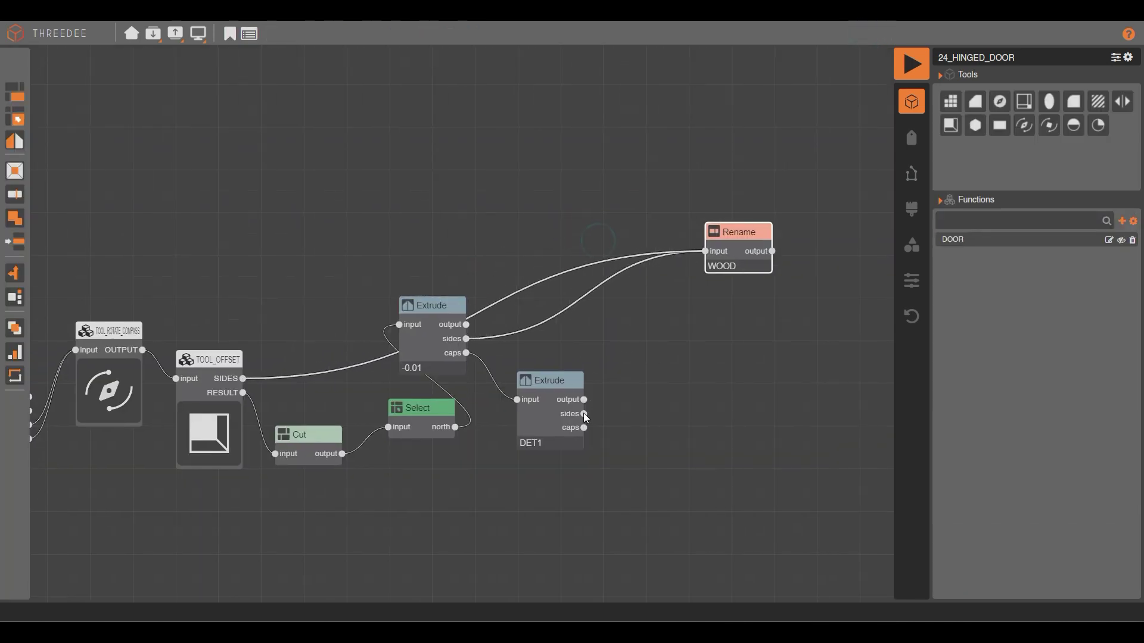
{"action": "left_click_drag", "start_coordinate": [584, 413], "coordinate": [706, 250]}
{"action": "left_click", "coordinate": [909, 66]}
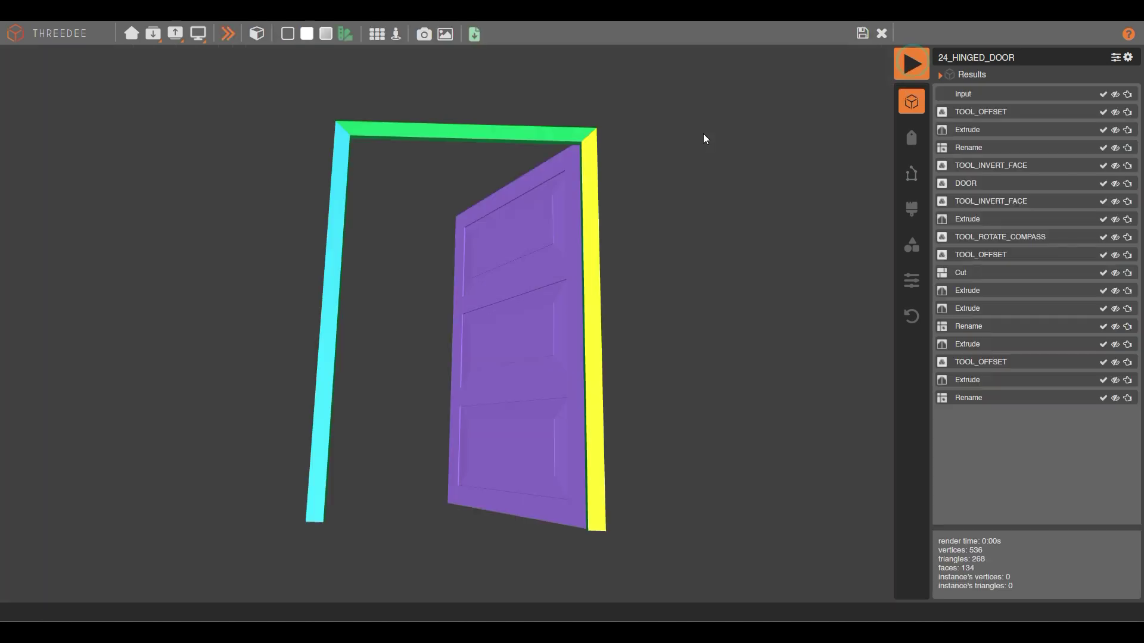
Locate the 0.05 Extrude behind the door leaf's edge, connect its sides output to the WOOD Rename, and render.
{"action": "mouse_move", "coordinate": [564, 316]}
{"action": "left_mouse_down"}
{"action": "mouse_move", "coordinate": [570, 206]}
{"action": "mouse_move", "coordinate": [552, 217]}
{"action": "mouse_move", "coordinate": [552, 260]}
{"action": "mouse_move", "coordinate": [627, 252]}
{"action": "mouse_move", "coordinate": [567, 319]}
{"action": "left_mouse_up"}
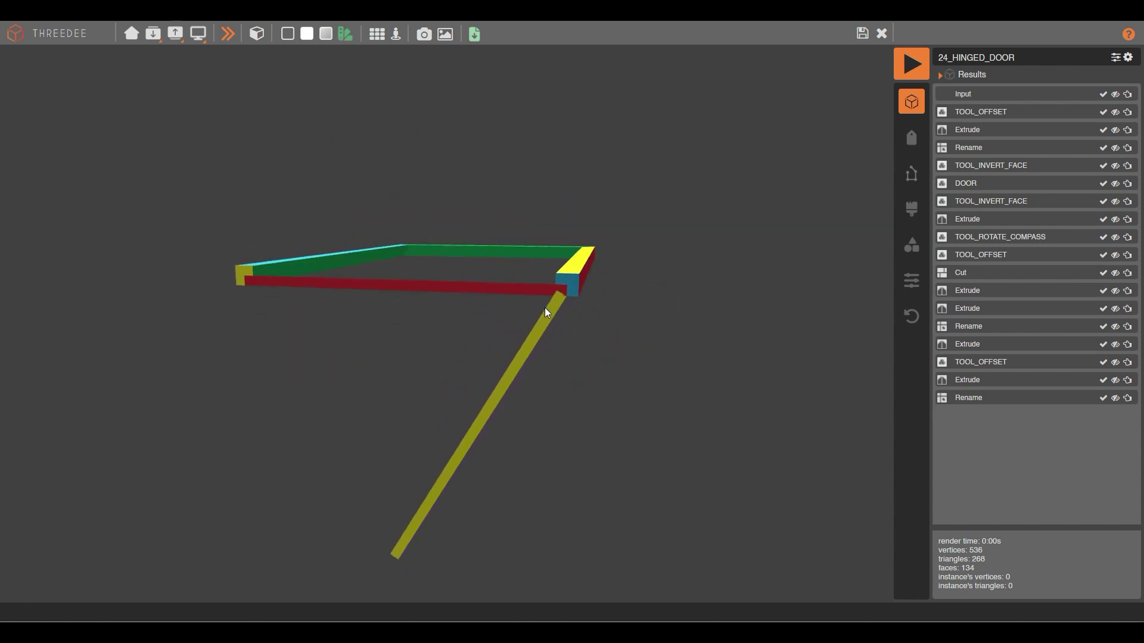
{"action": "left_click", "coordinate": [547, 310]}
{"action": "left_click", "coordinate": [1126, 219]}
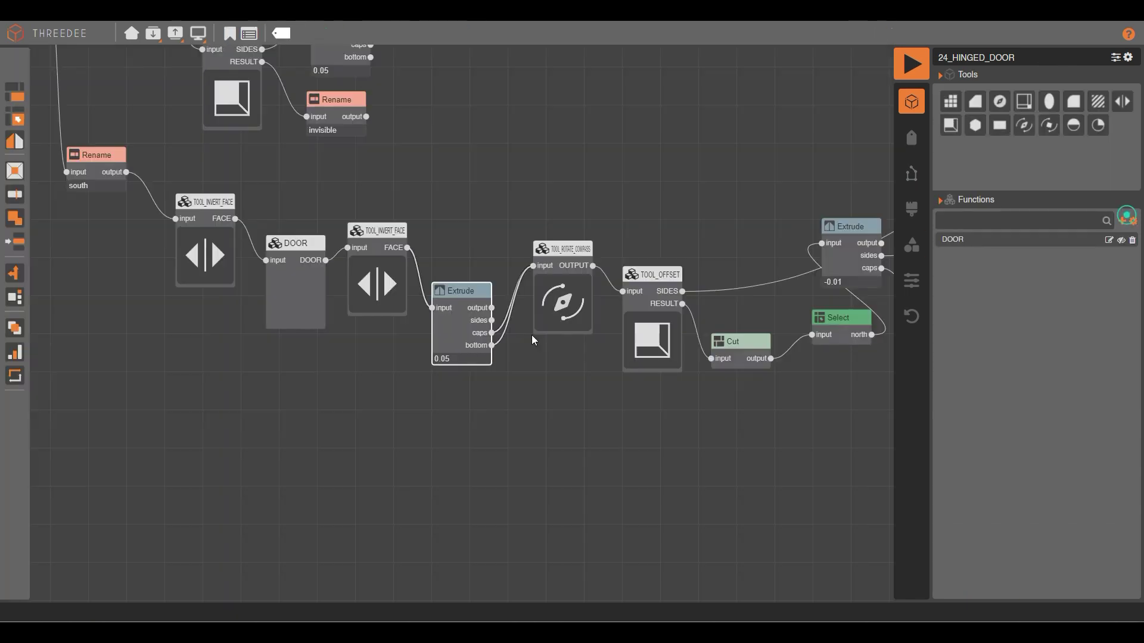
{"action": "scroll", "coordinate": [313, 411], "scroll_direction": "down", "scroll_amount": 3}
{"action": "left_click_drag", "start_coordinate": [862, 271], "coordinate": [781, 272]}
{"action": "scroll", "coordinate": [764, 270], "scroll_direction": "up", "scroll_amount": 2}
{"action": "left_click", "coordinate": [911, 63]}
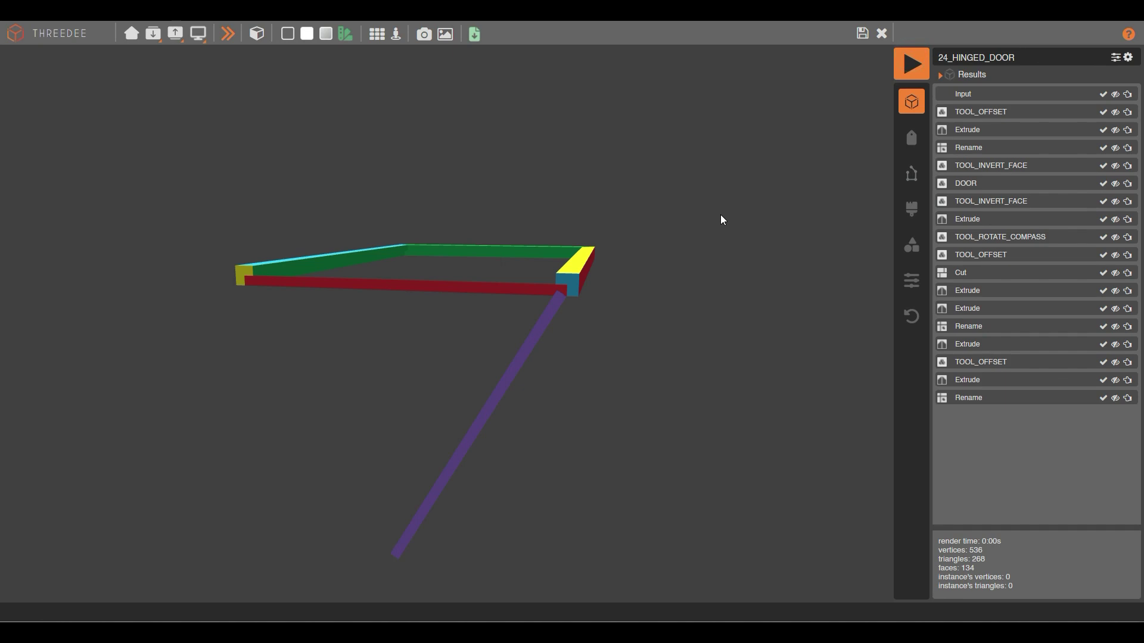
Return to the graph, make room beside the WOOD Rename, and add a Merge node using the edges method with joined vertices.
{"action": "left_click", "coordinate": [862, 34]}
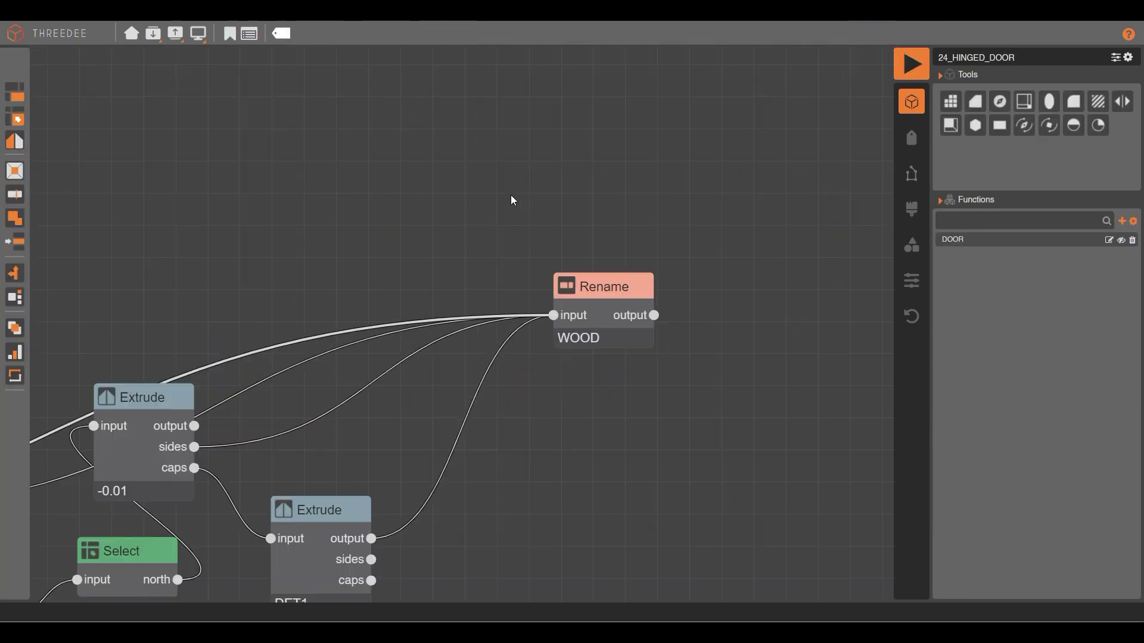
{"action": "left_click_drag", "start_coordinate": [599, 319], "coordinate": [666, 173]}
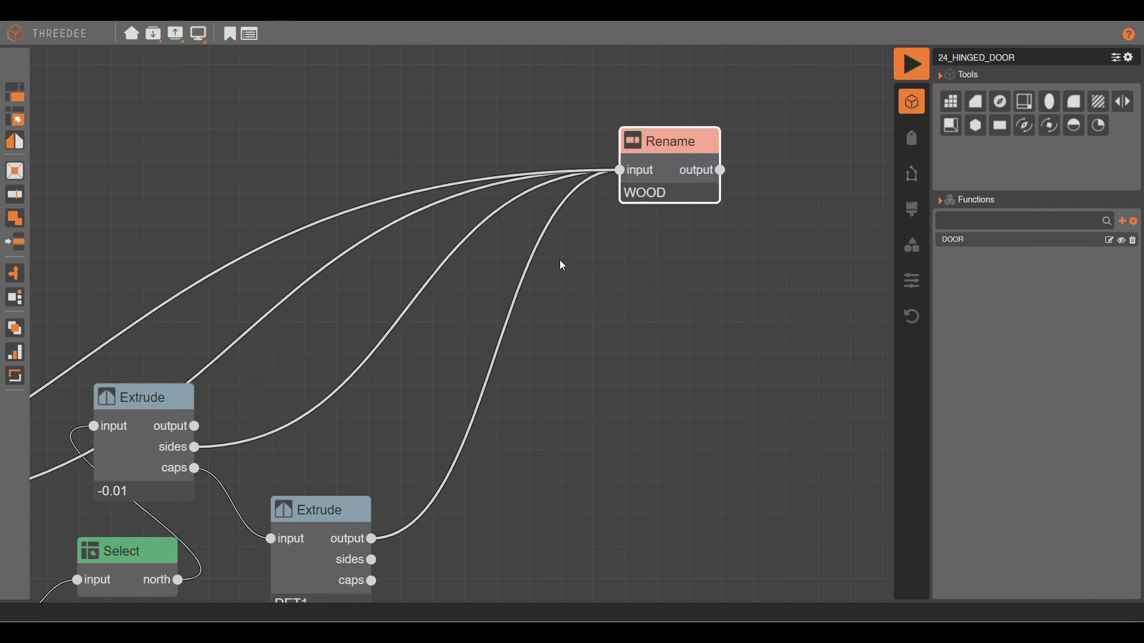
{"action": "right_click", "coordinate": [574, 259]}
{"action": "mouse_move", "coordinate": [627, 302]}
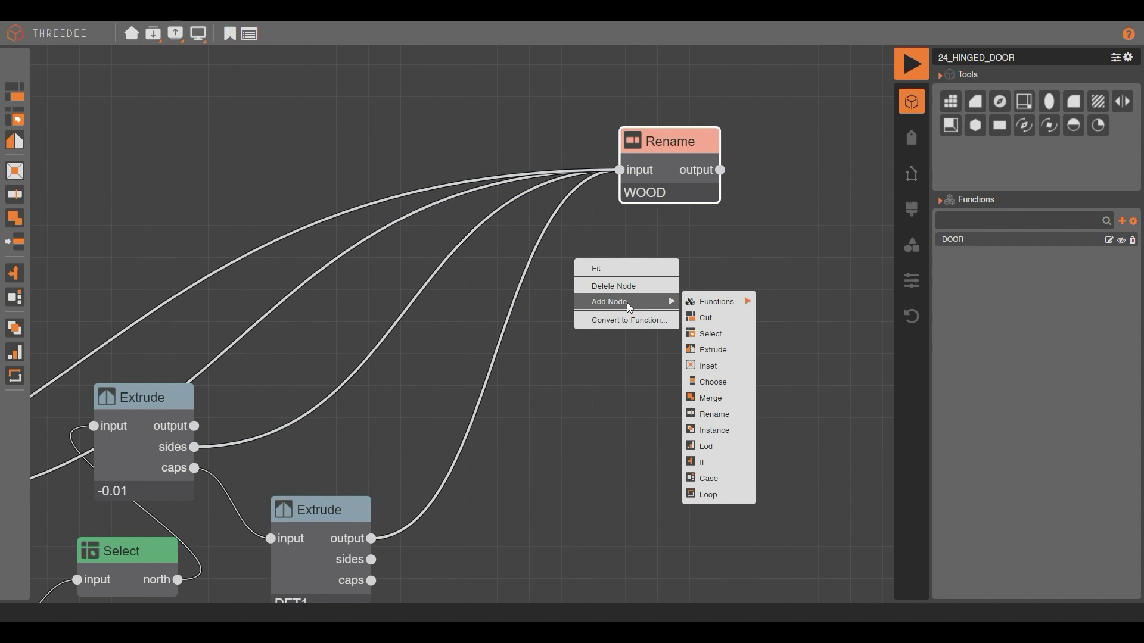
{"action": "left_click", "coordinate": [709, 397]}
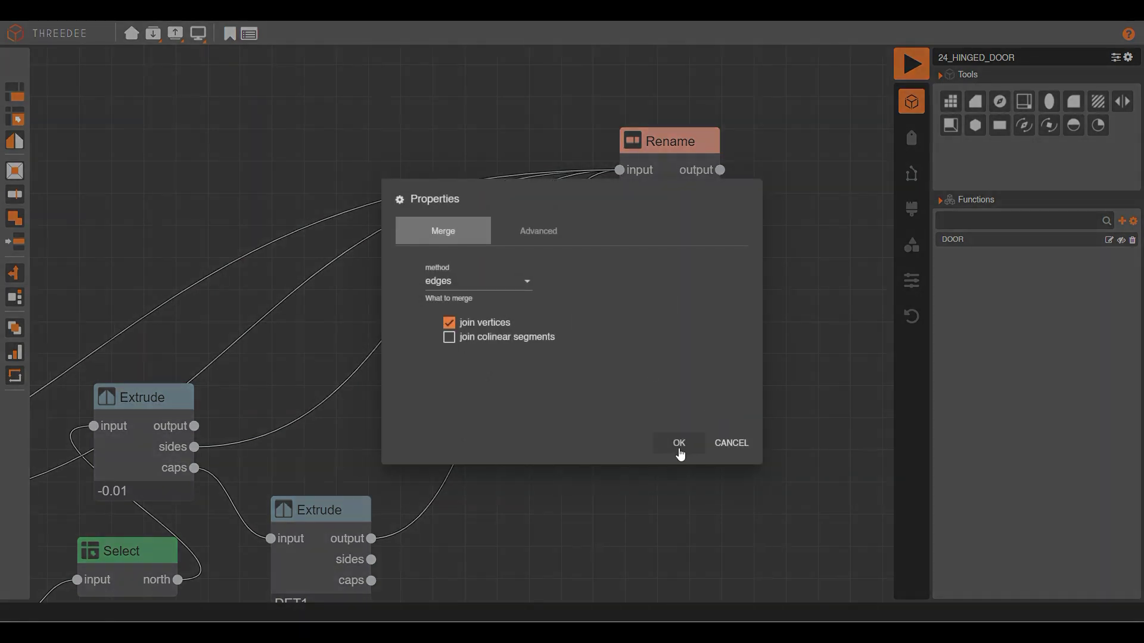
{"action": "left_click", "coordinate": [679, 443]}
Reroute the -0.01 Extrude's sides into the Merge, add a second Merge input, and move the TOOL_OFFSET SIDES link to it.
{"action": "left_click_drag", "start_coordinate": [628, 295], "coordinate": [604, 274]}
{"action": "left_click_drag", "start_coordinate": [572, 228], "coordinate": [554, 273]}
{"action": "right_click", "coordinate": [599, 283]}
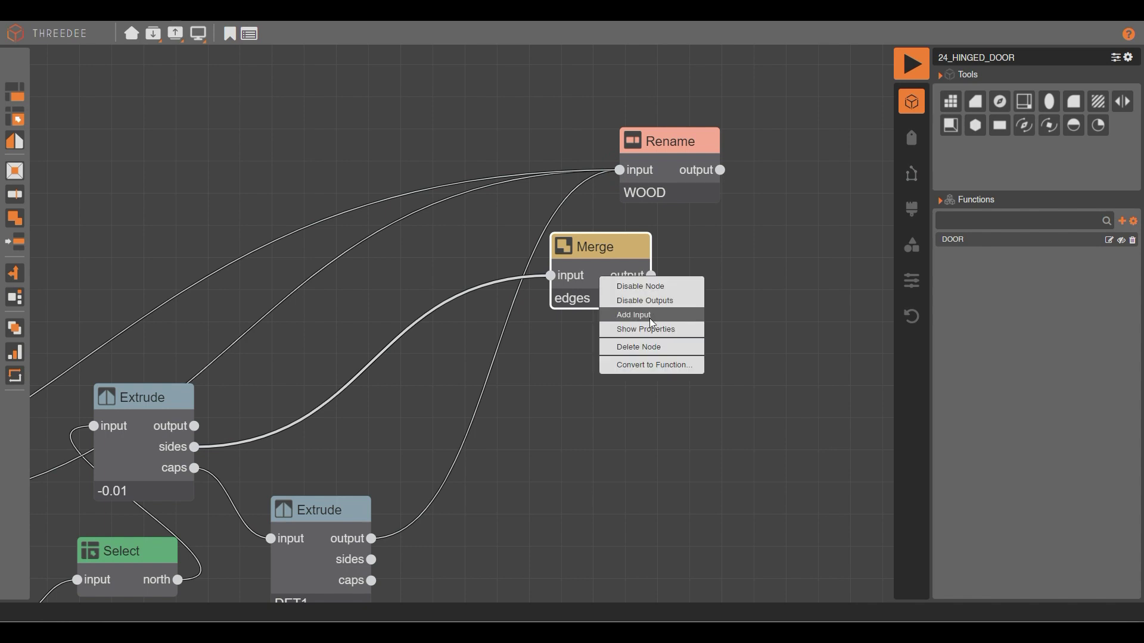
{"action": "left_click", "coordinate": [650, 317]}
{"action": "left_click_drag", "start_coordinate": [620, 171], "coordinate": [551, 296]}
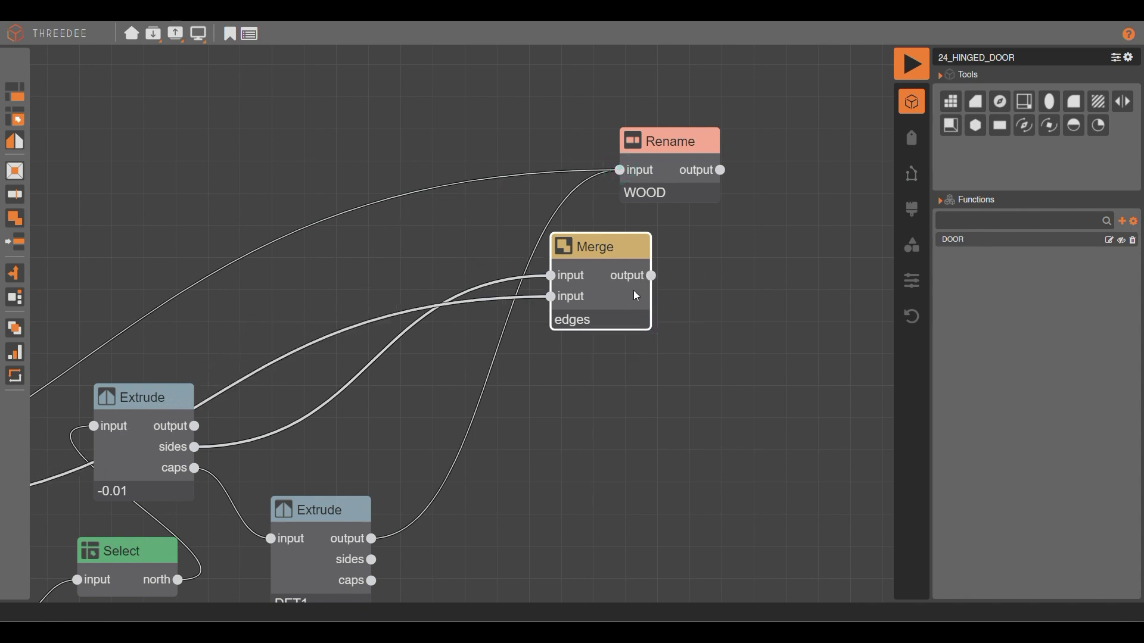
Add two more Merge inputs and reroute the DET1 Extrude output and the leaf's 0.05 Extrude sides into them.
{"action": "right_click", "coordinate": [626, 289]}
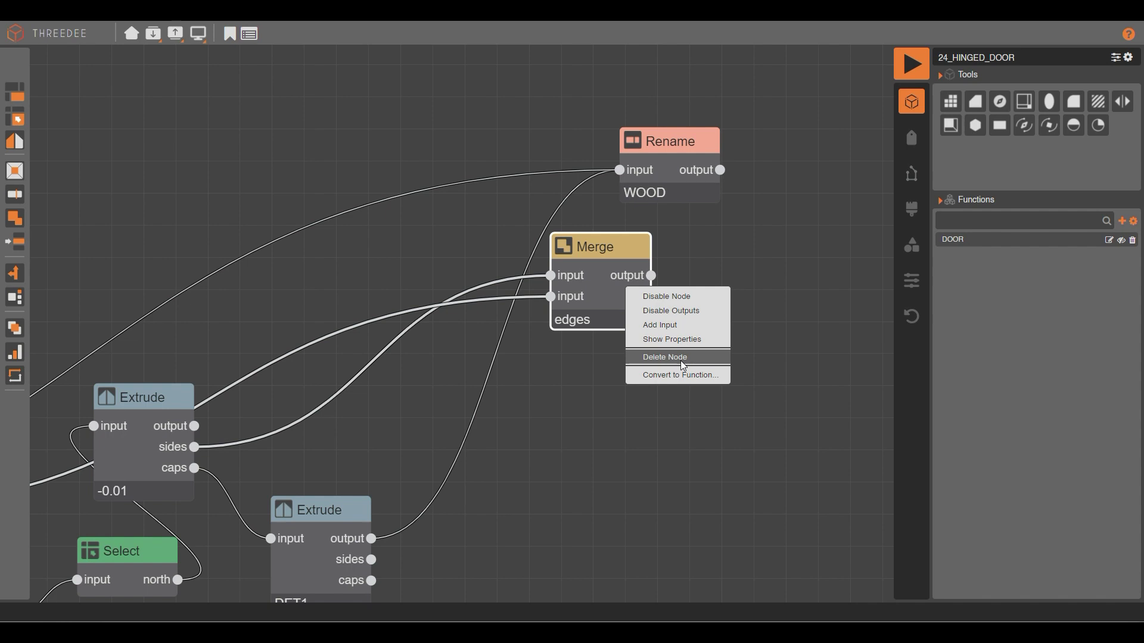
{"action": "left_click", "coordinate": [683, 326]}
{"action": "left_click_drag", "start_coordinate": [620, 170], "coordinate": [549, 318]}
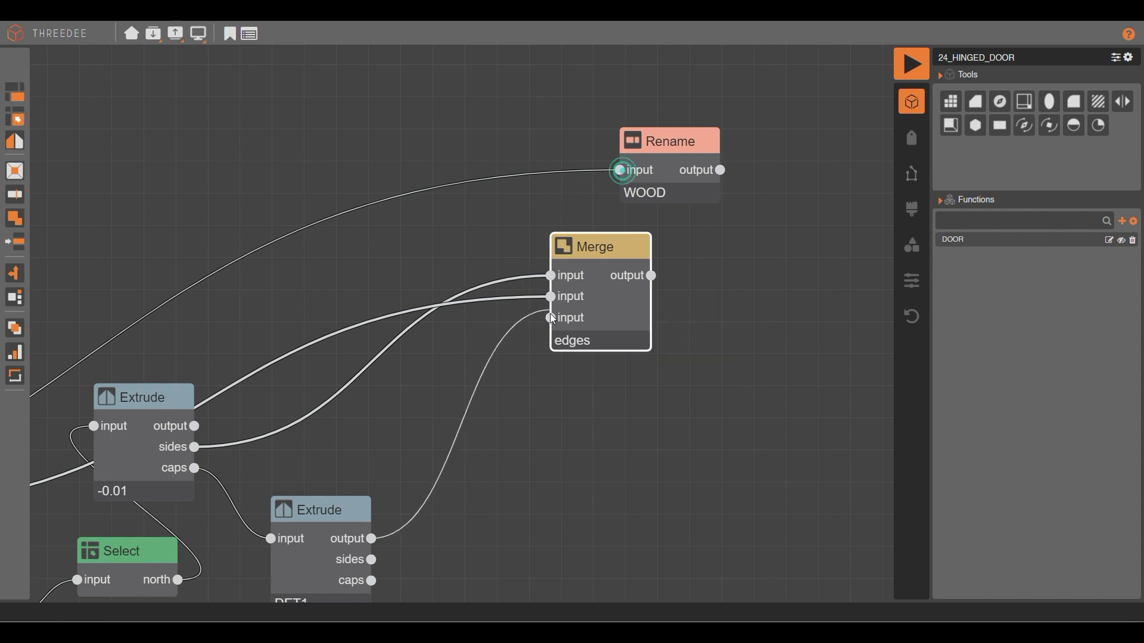
{"action": "right_click", "coordinate": [617, 282]}
{"action": "left_click", "coordinate": [684, 316]}
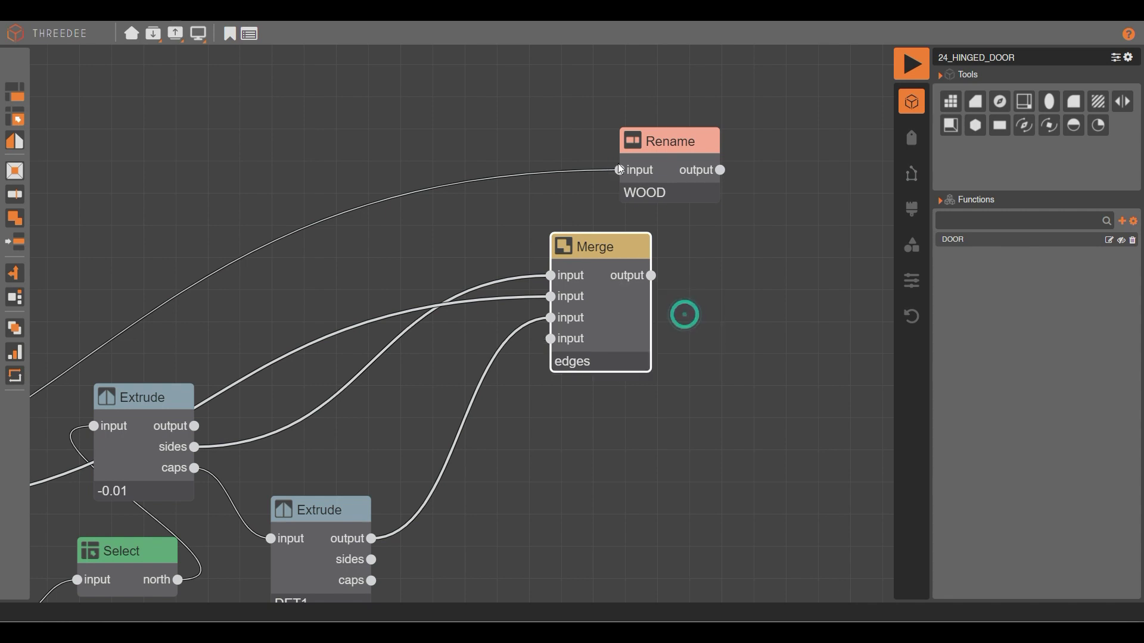
{"action": "left_click_drag", "start_coordinate": [620, 170], "coordinate": [549, 339]}
Connect the Merge output to the WOOD Rename input, render, and check the door from below.
{"action": "left_click_drag", "start_coordinate": [655, 274], "coordinate": [731, 183]}
{"action": "left_click", "coordinate": [911, 64]}
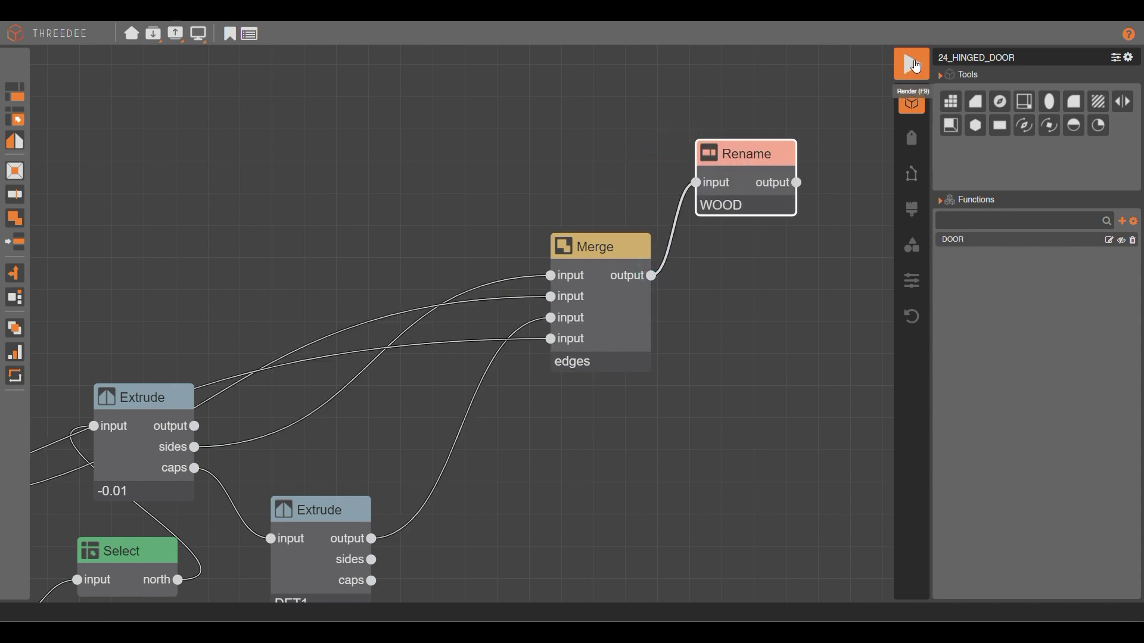
{"action": "left_click_drag", "start_coordinate": [637, 199], "coordinate": [626, 351]}
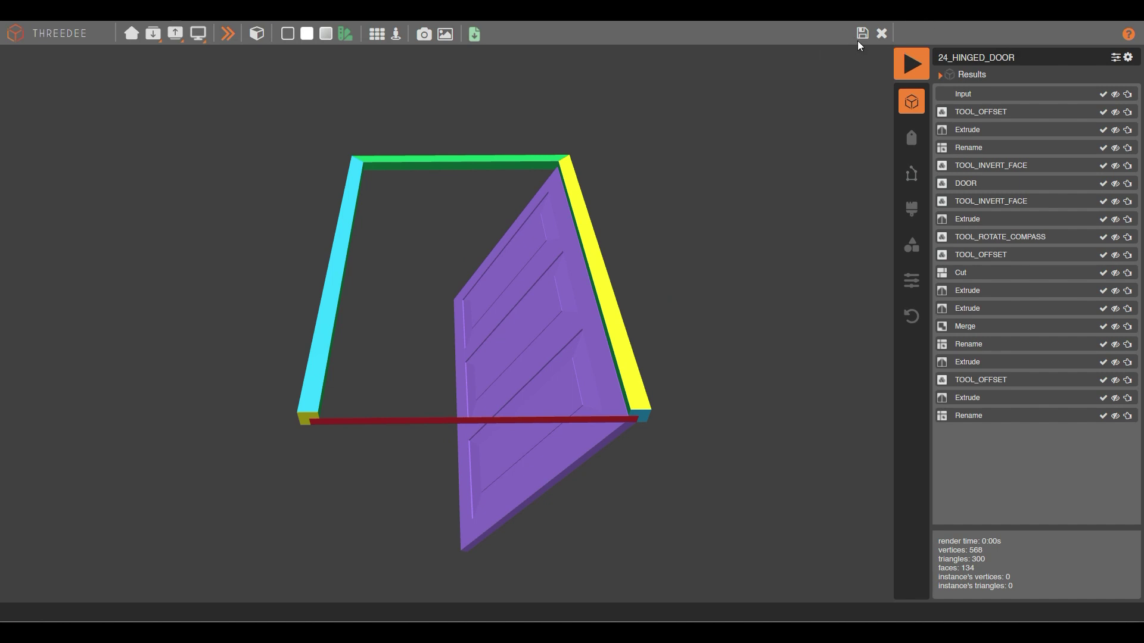
Locate the 0.1 Extrude behind the frame post, connect its sides output to the Merge node's fourth input, and render.
{"action": "left_click", "coordinate": [603, 251]}
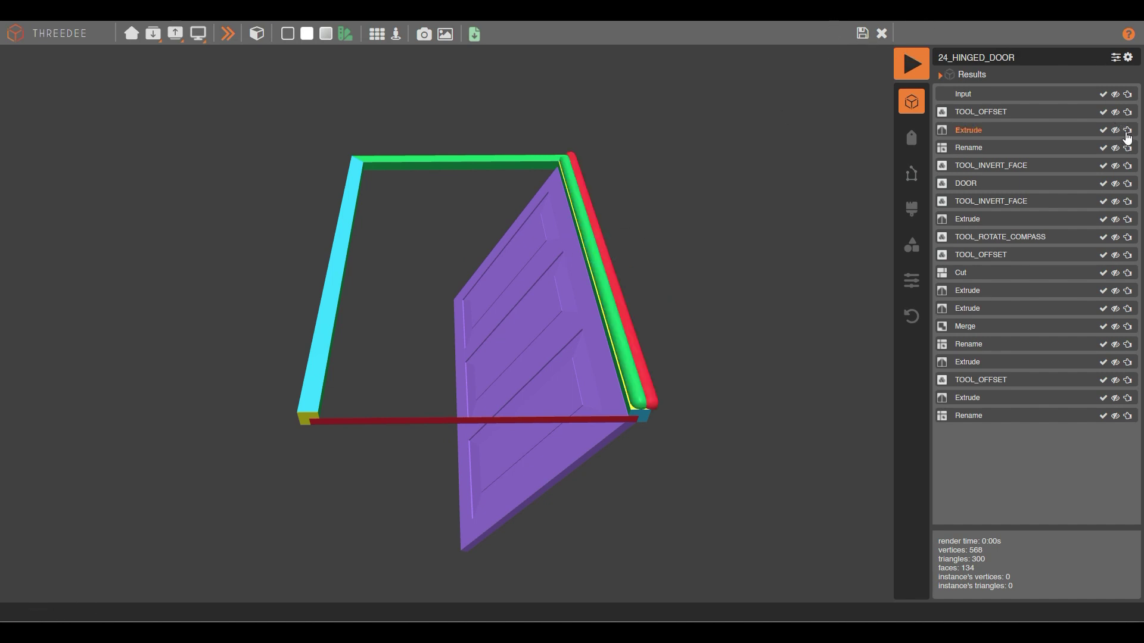
{"action": "left_click", "coordinate": [1128, 131]}
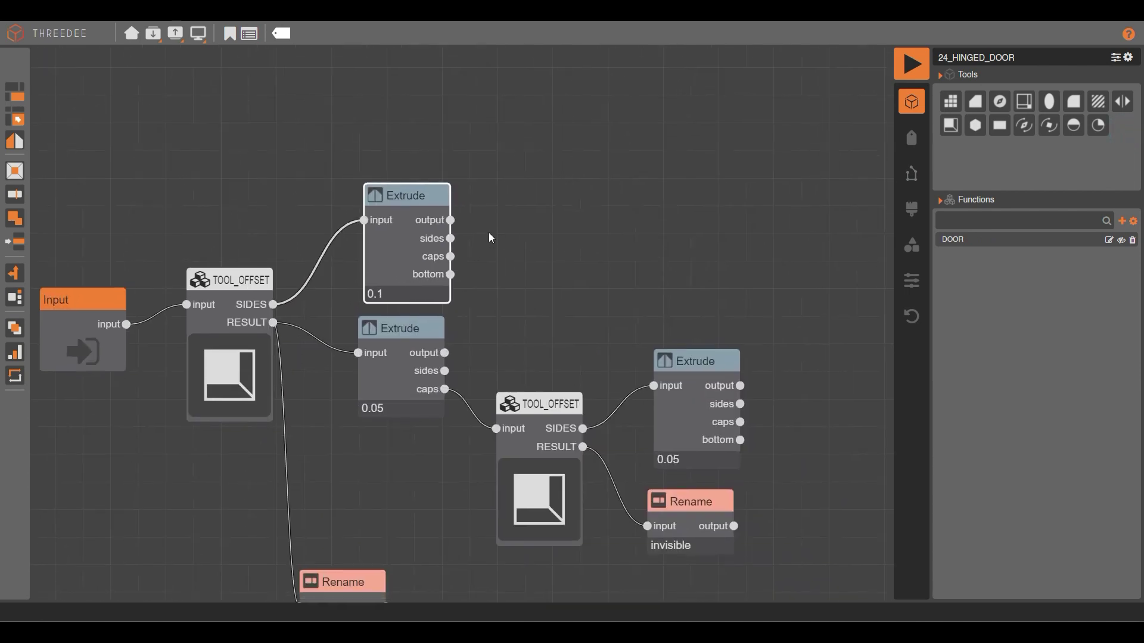
{"action": "left_click_drag", "start_coordinate": [417, 257], "coordinate": [408, 234]}
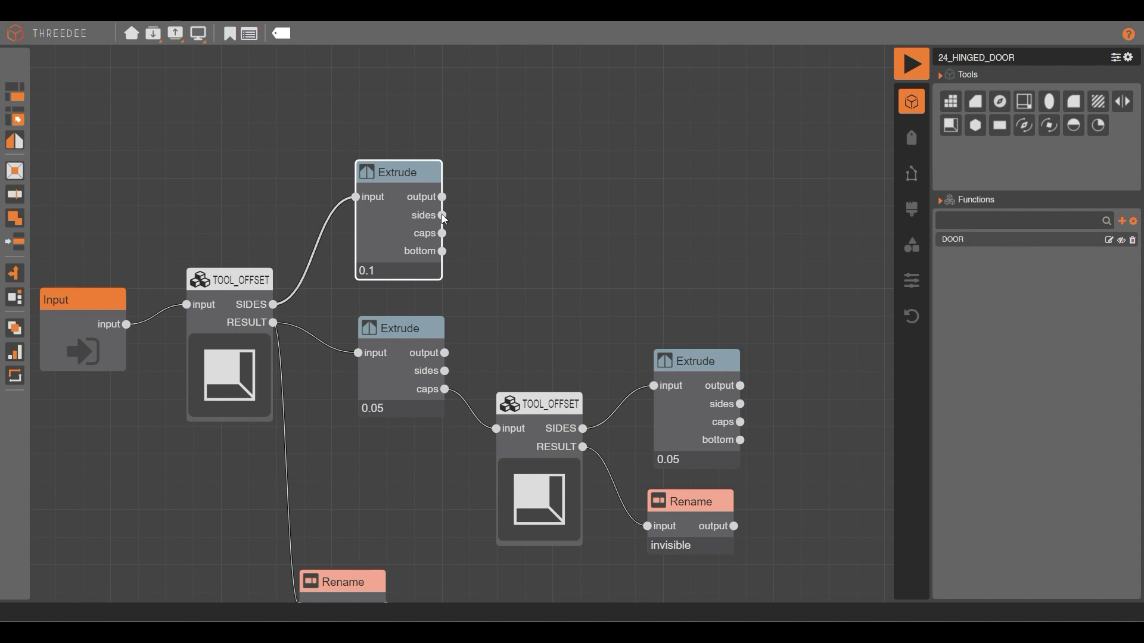
{"action": "scroll", "coordinate": [252, 189], "scroll_direction": "down", "scroll_amount": 5}
{"action": "mouse_move", "coordinate": [331, 200]}
{"action": "left_mouse_down"}
{"action": "mouse_move", "coordinate": [253, 188]}
{"action": "mouse_move", "coordinate": [687, 238]}
{"action": "mouse_move", "coordinate": [753, 330]}
{"action": "mouse_move", "coordinate": [753, 390]}
{"action": "mouse_move", "coordinate": [755, 380]}
{"action": "left_mouse_up"}
{"action": "scroll", "coordinate": [753, 330], "scroll_direction": "up", "scroll_amount": 3}
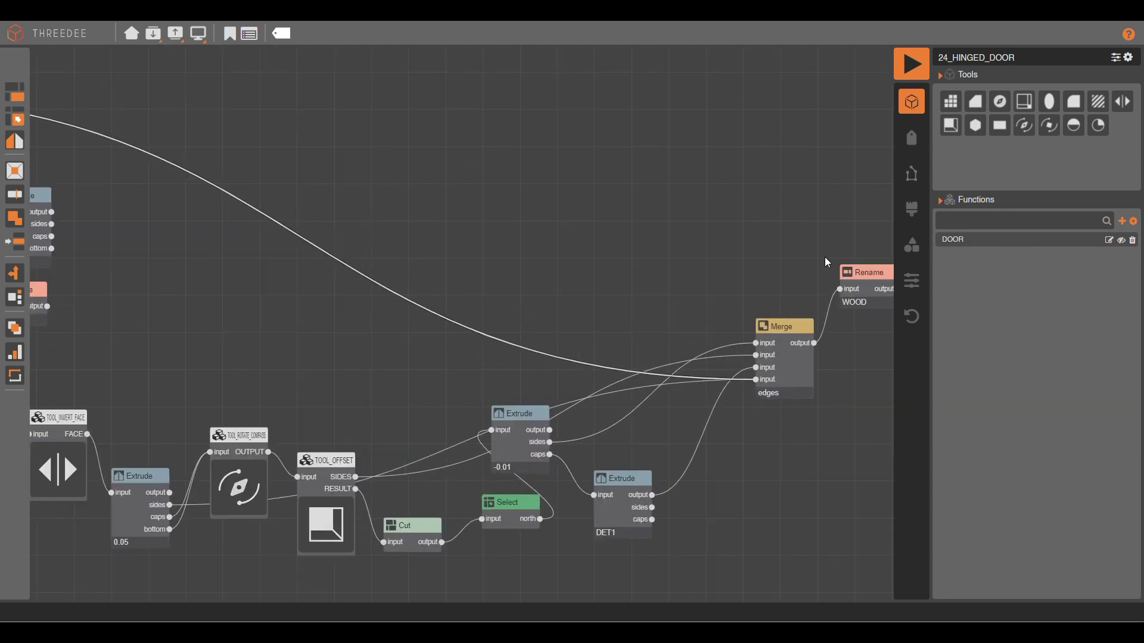
{"action": "left_click", "coordinate": [897, 66]}
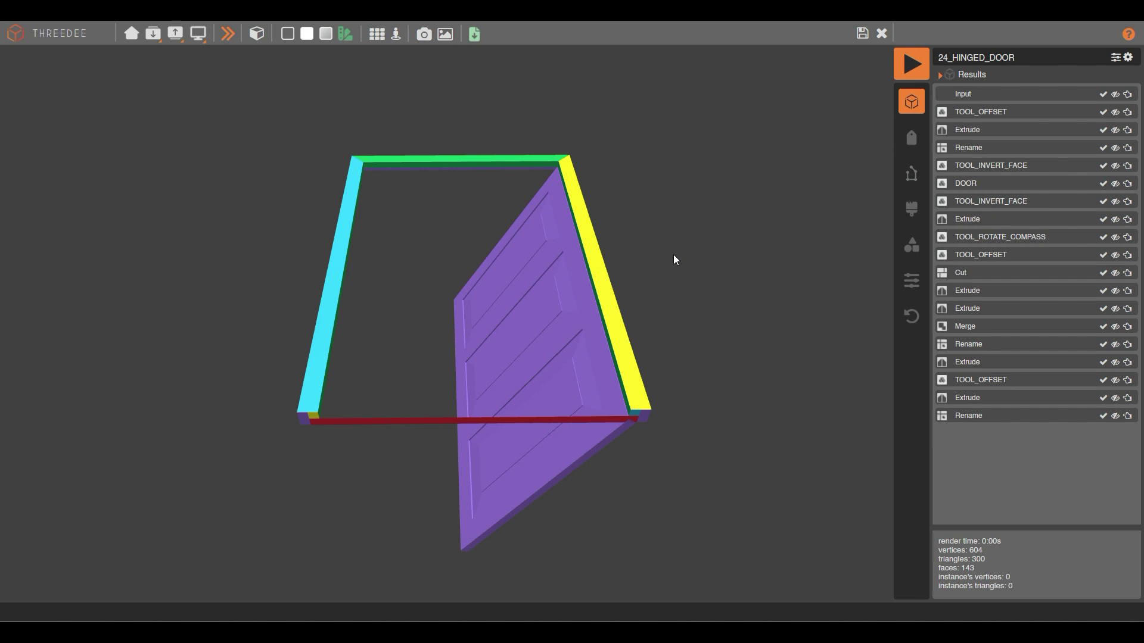
Inspect the frame corner, connect the sides of the 0.05 Extrude on the first TOOL_OFFSET's RESULT to the third Merge input, and render.
{"action": "scroll", "coordinate": [661, 238], "scroll_direction": "up", "scroll_amount": 5}
{"action": "left_click_drag", "start_coordinate": [597, 233], "coordinate": [673, 222]}
{"action": "left_click_drag", "start_coordinate": [733, 189], "coordinate": [679, 190]}
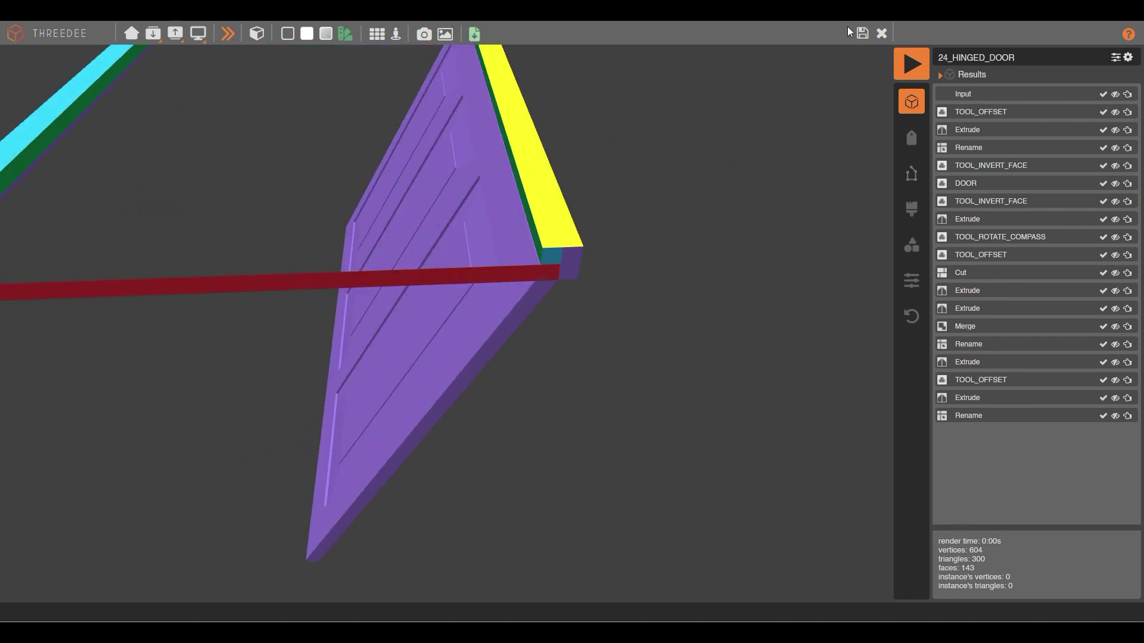
{"action": "left_click", "coordinate": [882, 33]}
{"action": "scroll", "coordinate": [717, 207], "scroll_direction": "down", "scroll_amount": 2}
{"action": "scroll", "coordinate": [306, 217], "scroll_direction": "up", "scroll_amount": 4}
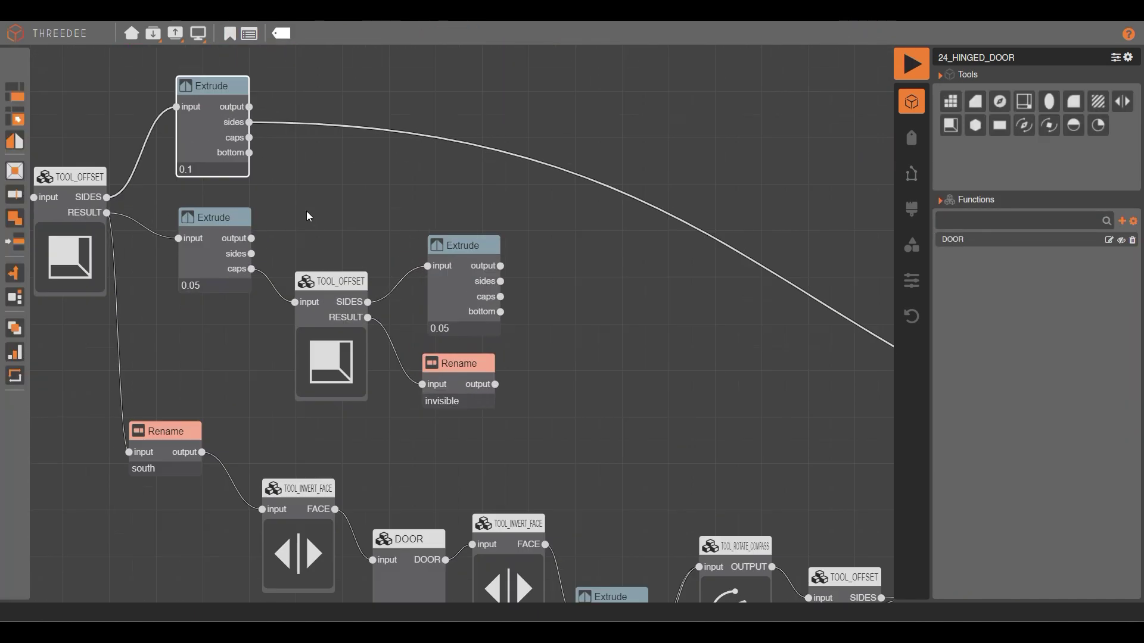
{"action": "left_click_drag", "start_coordinate": [252, 255], "coordinate": [889, 362]}
{"action": "scroll", "coordinate": [267, 231], "scroll_direction": "down", "scroll_amount": 1}
{"action": "scroll", "coordinate": [267, 230], "scroll_direction": "down", "scroll_amount": 2}
{"action": "scroll", "coordinate": [766, 358], "scroll_direction": "up", "scroll_amount": 4}
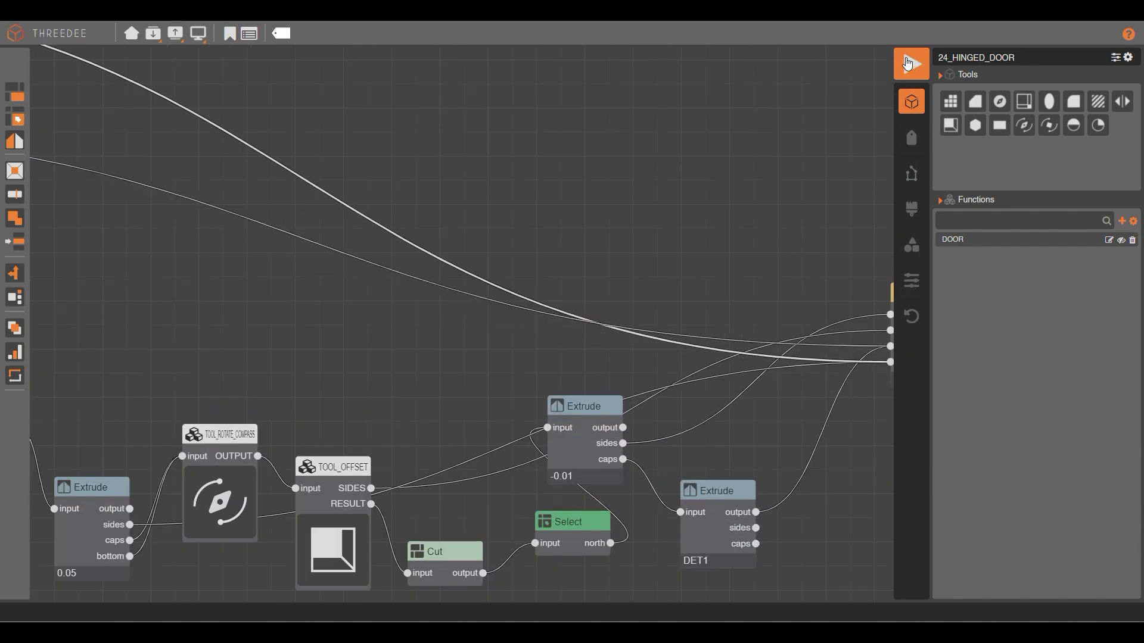
{"action": "left_click", "coordinate": [911, 63]}
Pick the strip along the frame's bottom edge to identify its node and return to the graph.
{"action": "mouse_move", "coordinate": [631, 226]}
{"action": "left_mouse_down"}
{"action": "mouse_move", "coordinate": [605, 176]}
{"action": "mouse_move", "coordinate": [578, 196]}
{"action": "mouse_move", "coordinate": [698, 216]}
{"action": "mouse_move", "coordinate": [705, 199]}
{"action": "mouse_move", "coordinate": [799, 225]}
{"action": "mouse_move", "coordinate": [592, 232]}
{"action": "left_mouse_up"}
{"action": "left_click", "coordinate": [604, 238]}
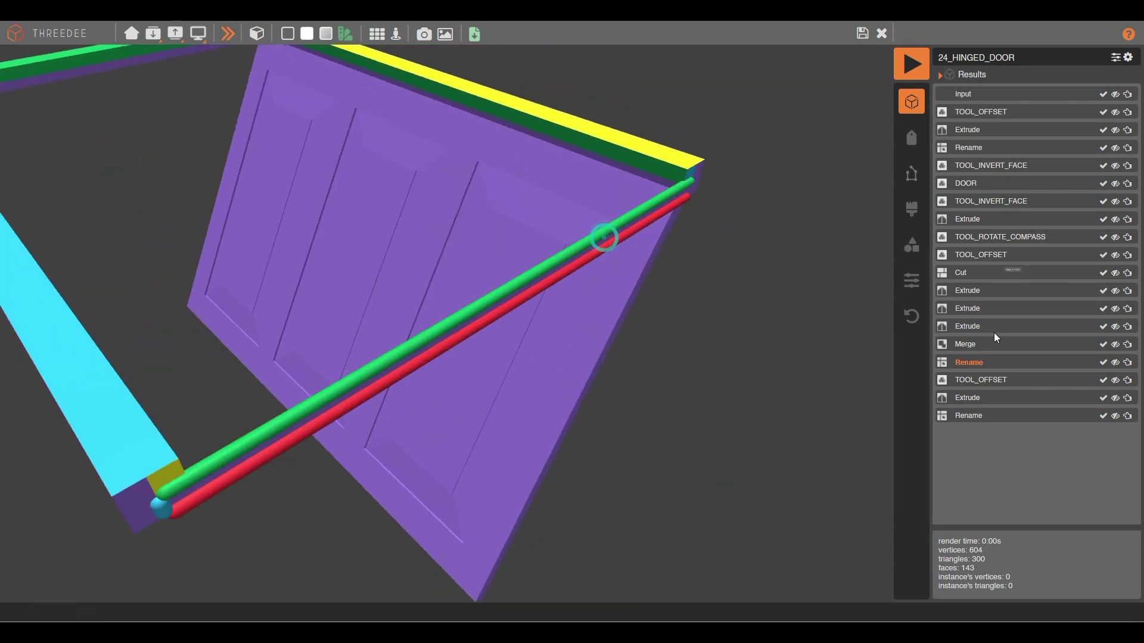
{"action": "left_click", "coordinate": [882, 33]}
{"action": "scroll", "coordinate": [180, 242], "scroll_direction": "up", "scroll_amount": 4}
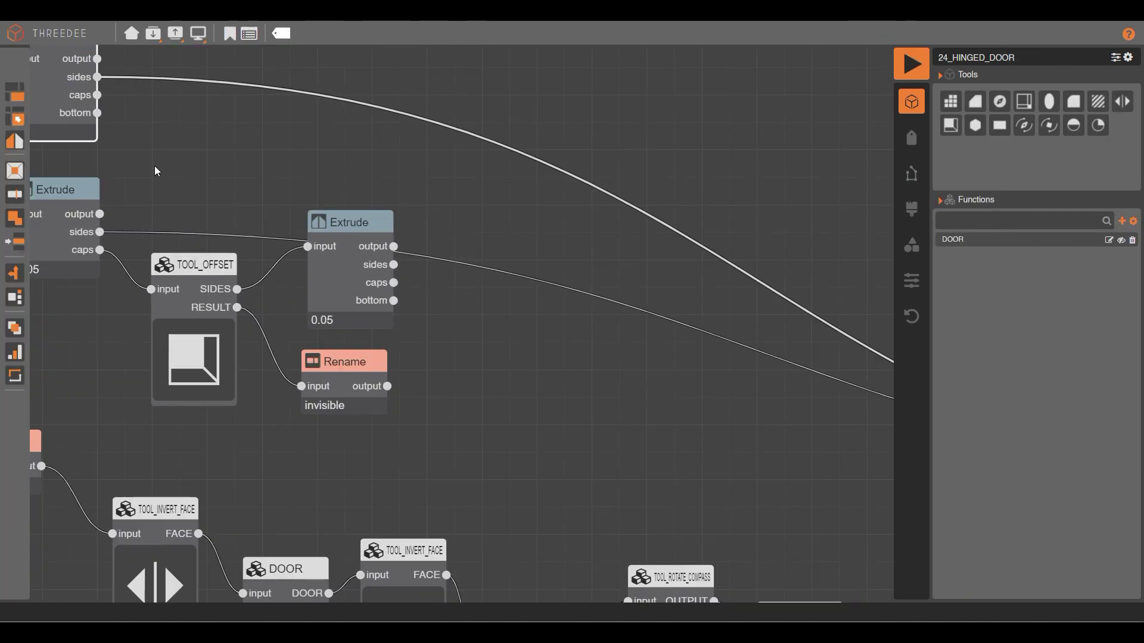
Route the sides output of the 0.05 Extrude on the first TOOL_OFFSET's RESULT into a new Select node filtering by the label south.
{"action": "left_click_drag", "start_coordinate": [155, 165], "coordinate": [308, 232]}
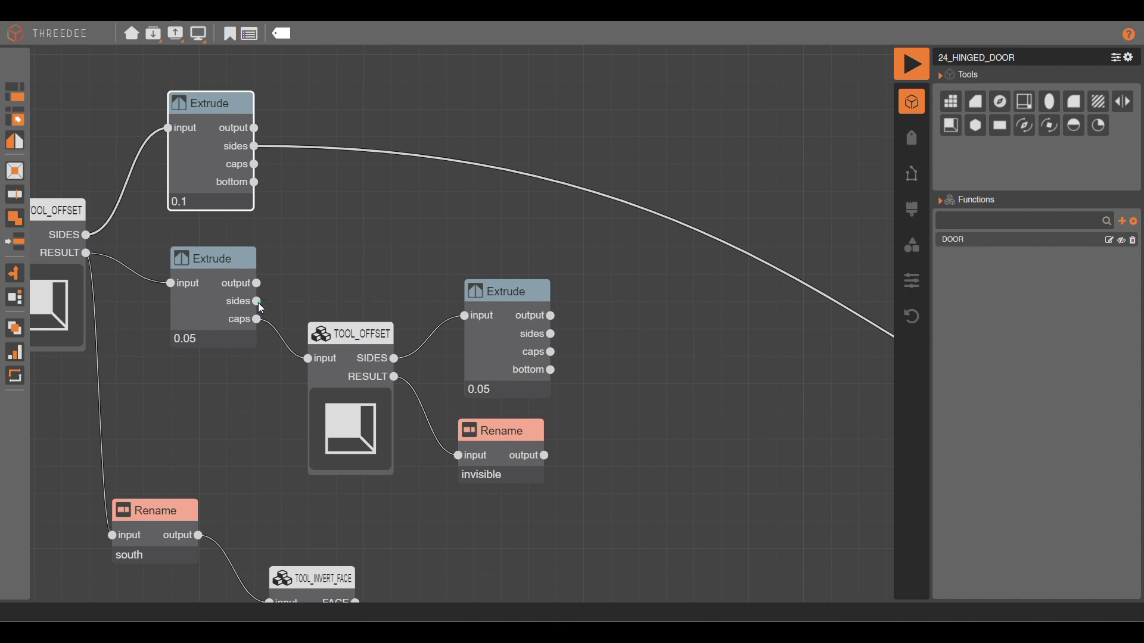
{"action": "left_click_drag", "start_coordinate": [258, 301], "coordinate": [323, 231]}
{"action": "left_click", "coordinate": [346, 276]}
{"action": "left_click", "coordinate": [596, 282]}
{"action": "left_click", "coordinate": [611, 389]}
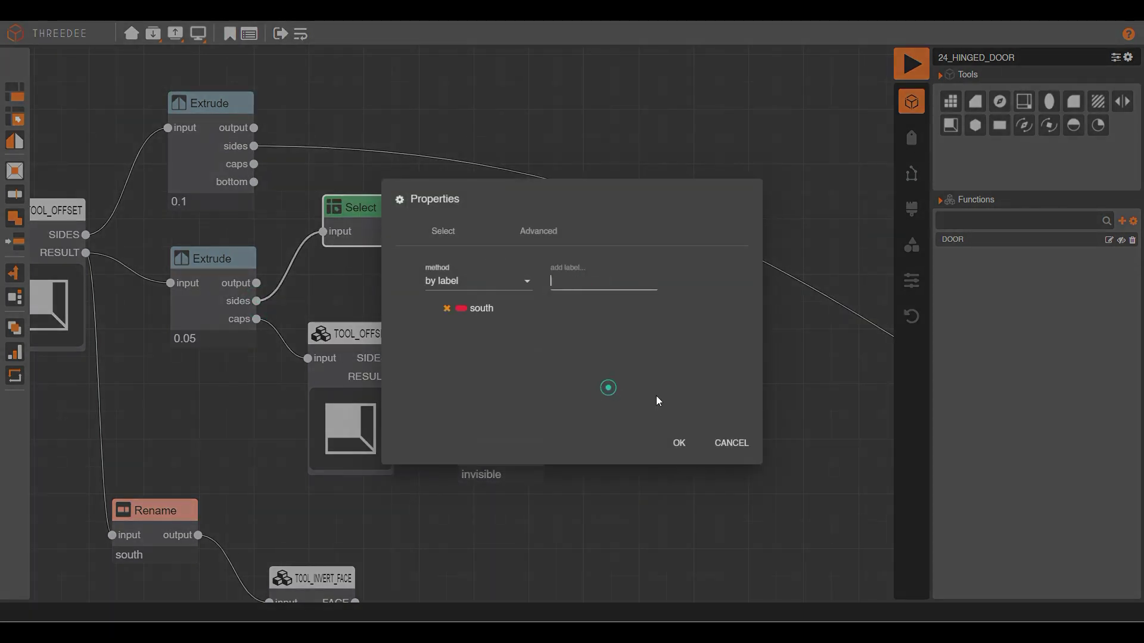
{"action": "left_click", "coordinate": [678, 444]}
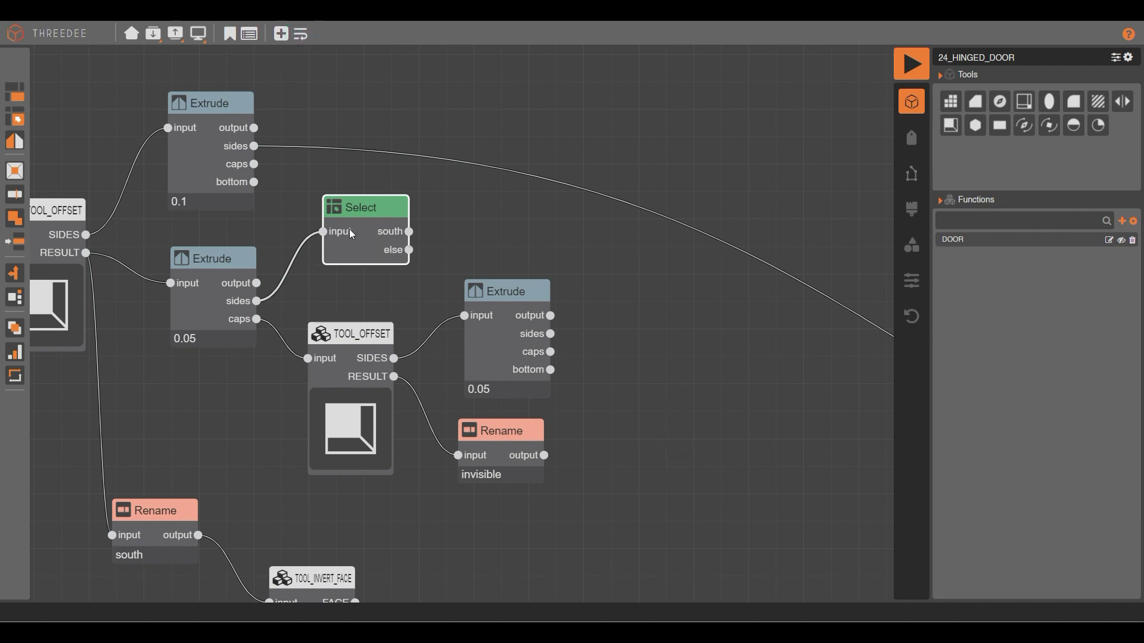
Connect the new Select node's else output to the Merge node's fourth input, render, and return to the graph.
{"action": "scroll", "coordinate": [264, 209], "scroll_direction": "down", "scroll_amount": 3}
{"action": "scroll", "coordinate": [508, 350], "scroll_direction": "down", "scroll_amount": 2}
{"action": "scroll", "coordinate": [835, 402], "scroll_direction": "up", "scroll_amount": 4}
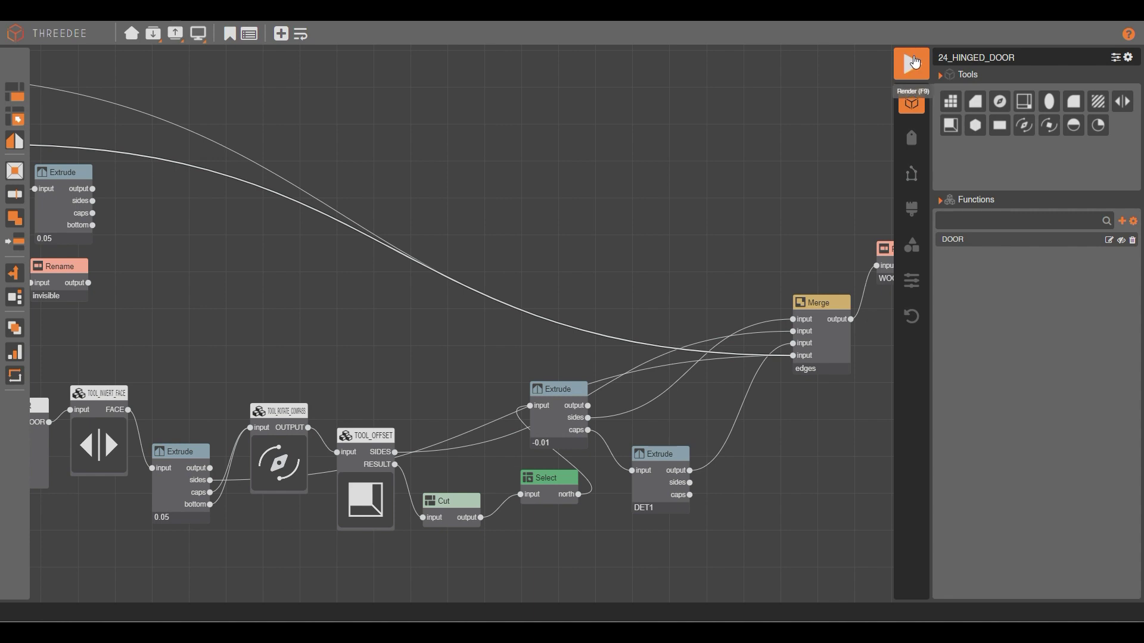
{"action": "left_click", "coordinate": [911, 62]}
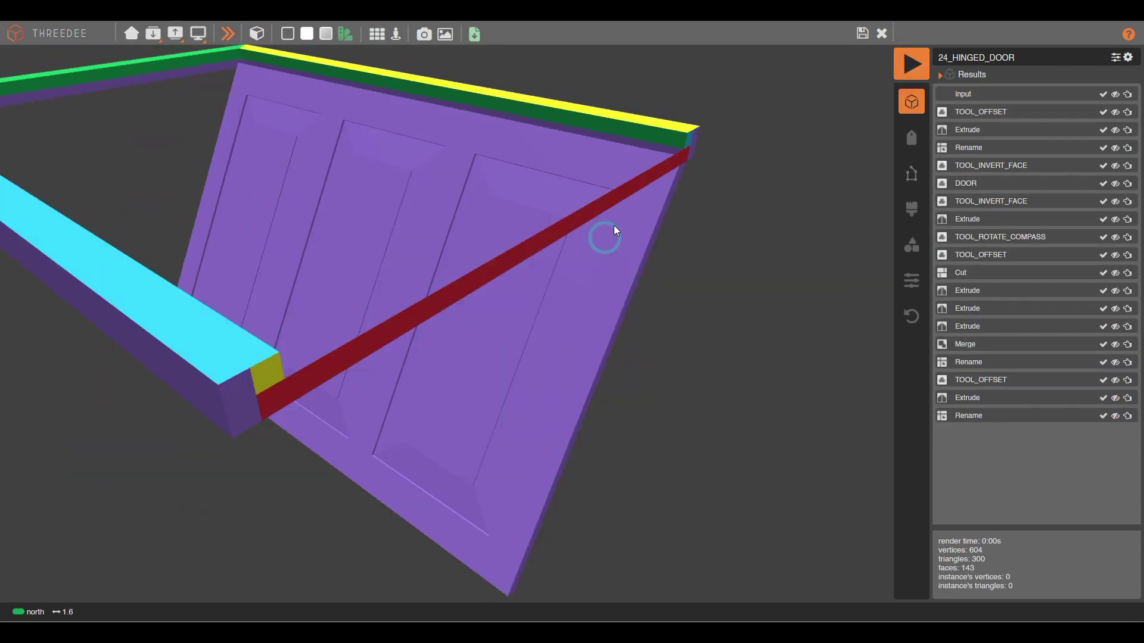
{"action": "left_click", "coordinate": [862, 34]}
Add a Rename node on the Select's south output that labels all faces invisible, and render.
{"action": "scroll", "coordinate": [181, 169], "scroll_direction": "up", "scroll_amount": 3}
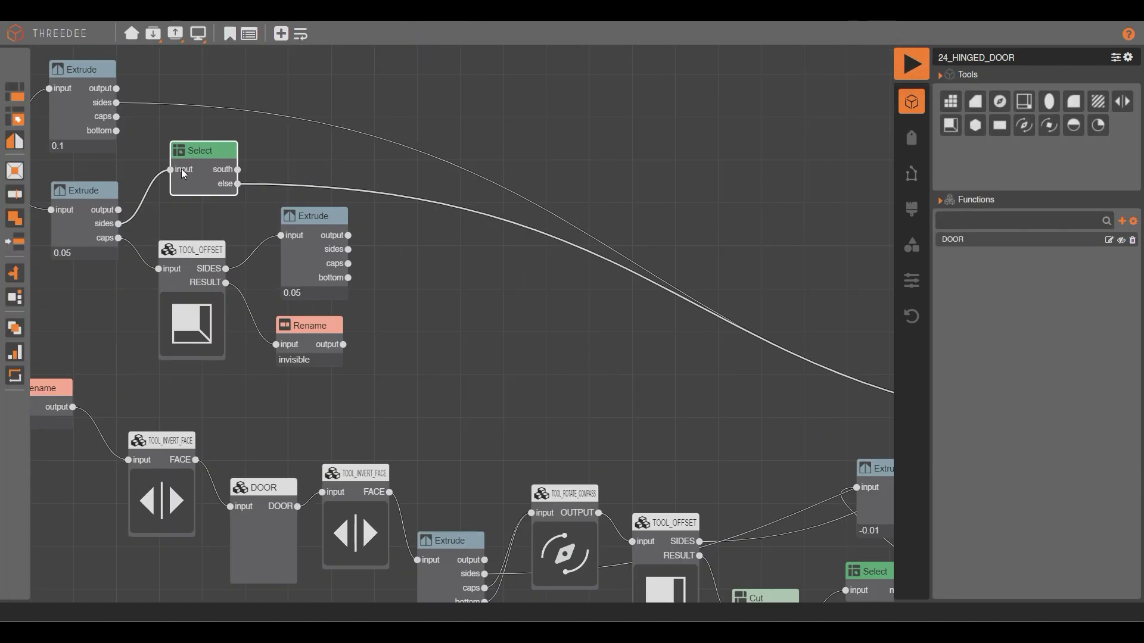
{"action": "scroll", "coordinate": [181, 170], "scroll_direction": "up", "scroll_amount": 2}
{"action": "left_click_drag", "start_coordinate": [253, 171], "coordinate": [470, 102]}
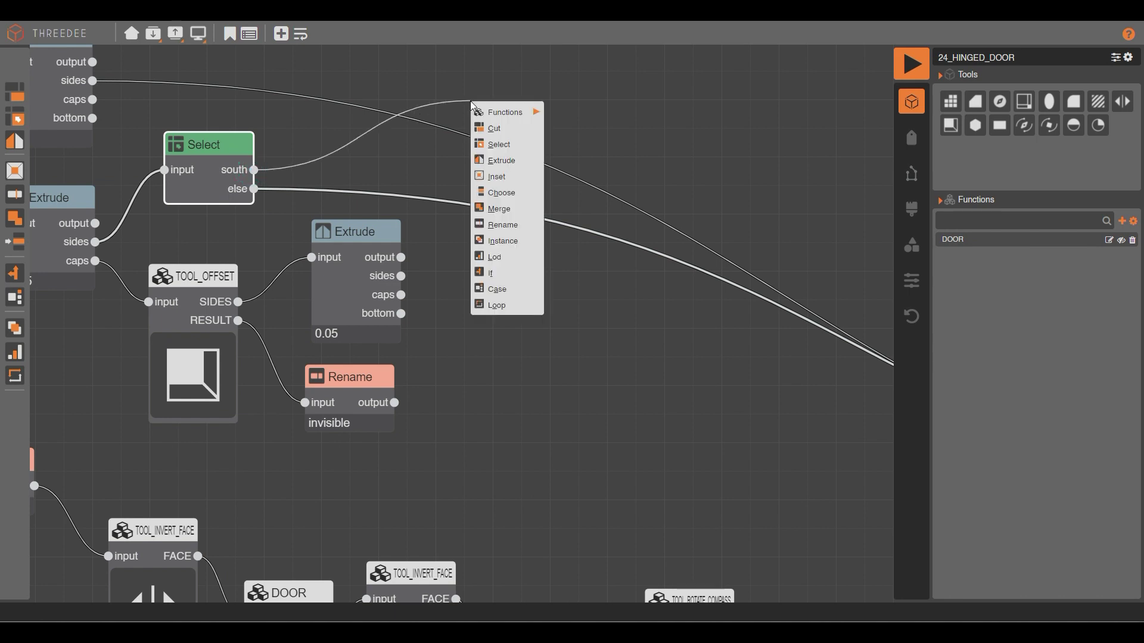
{"action": "left_click", "coordinate": [526, 227]}
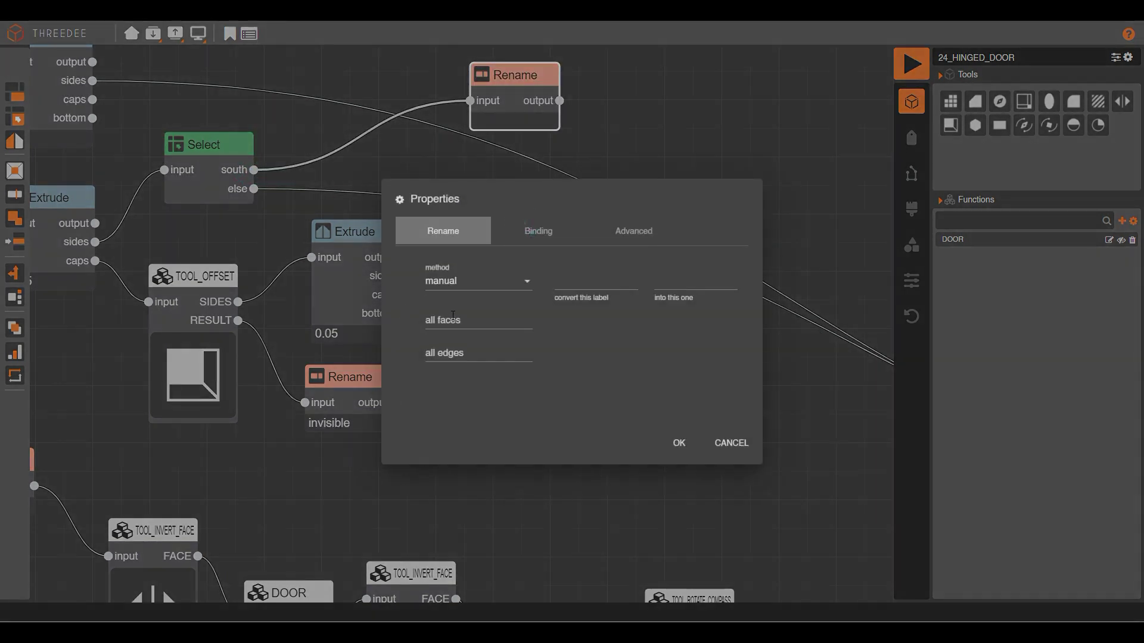
{"action": "left_click", "coordinate": [449, 316]}
{"action": "left_click", "coordinate": [478, 457]}
{"action": "left_click", "coordinate": [679, 443]}
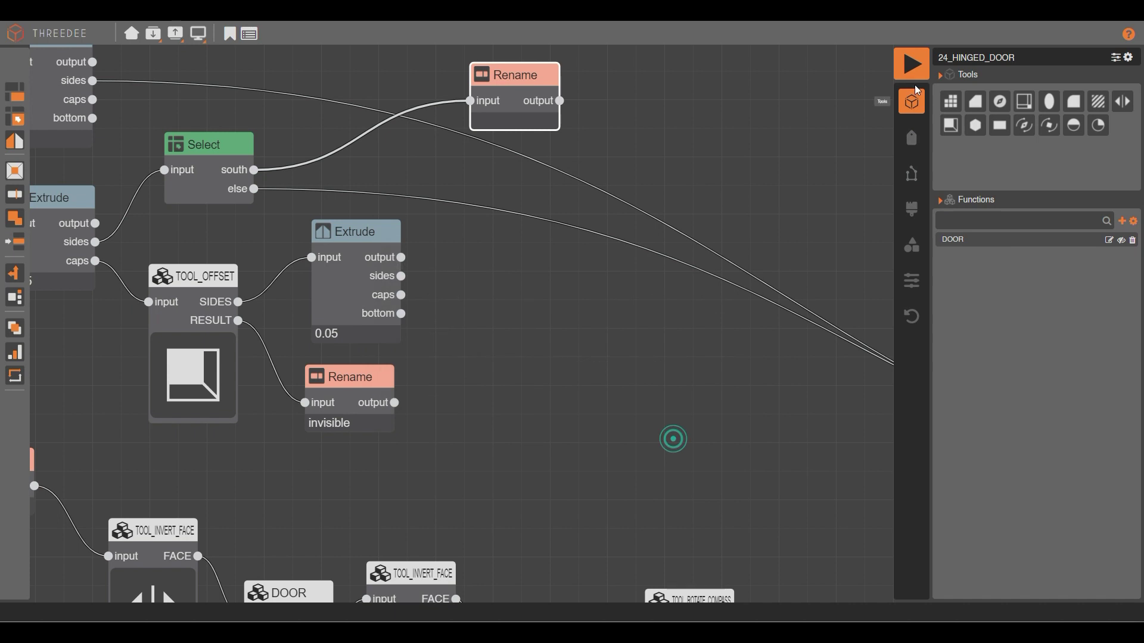
{"action": "left_click", "coordinate": [908, 60]}
Pick the outer face of the hinge-side frame post to locate its source Extrude and examine that part of the graph.
{"action": "left_click_drag", "start_coordinate": [704, 207], "coordinate": [633, 205]}
{"action": "left_click", "coordinate": [530, 194]}
{"action": "left_click", "coordinate": [545, 157]}
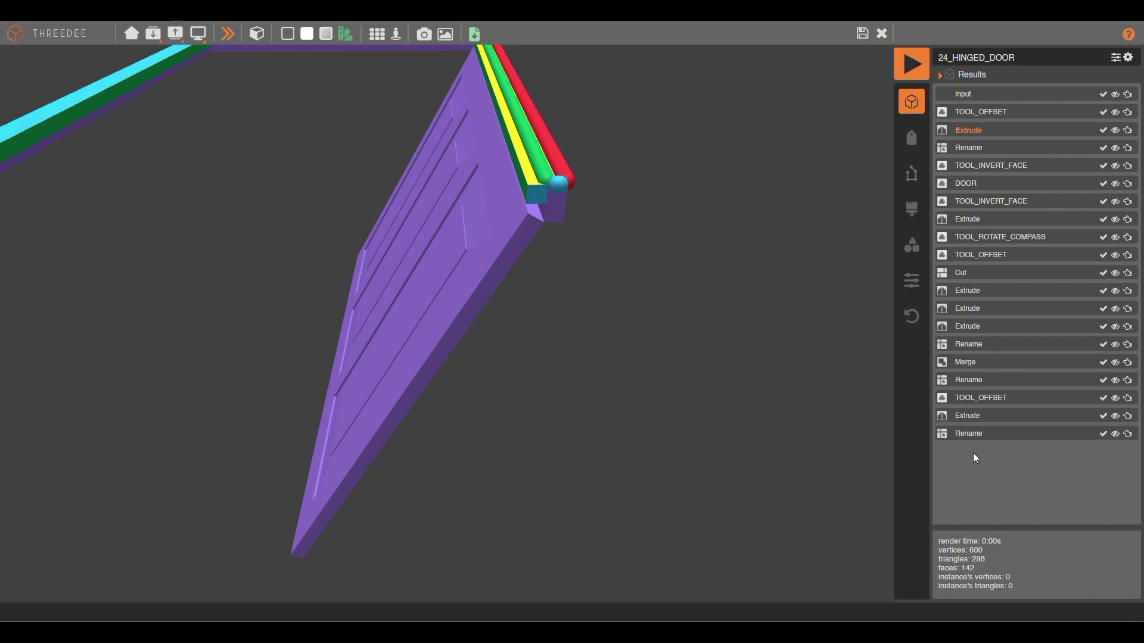
{"action": "left_click", "coordinate": [1127, 130]}
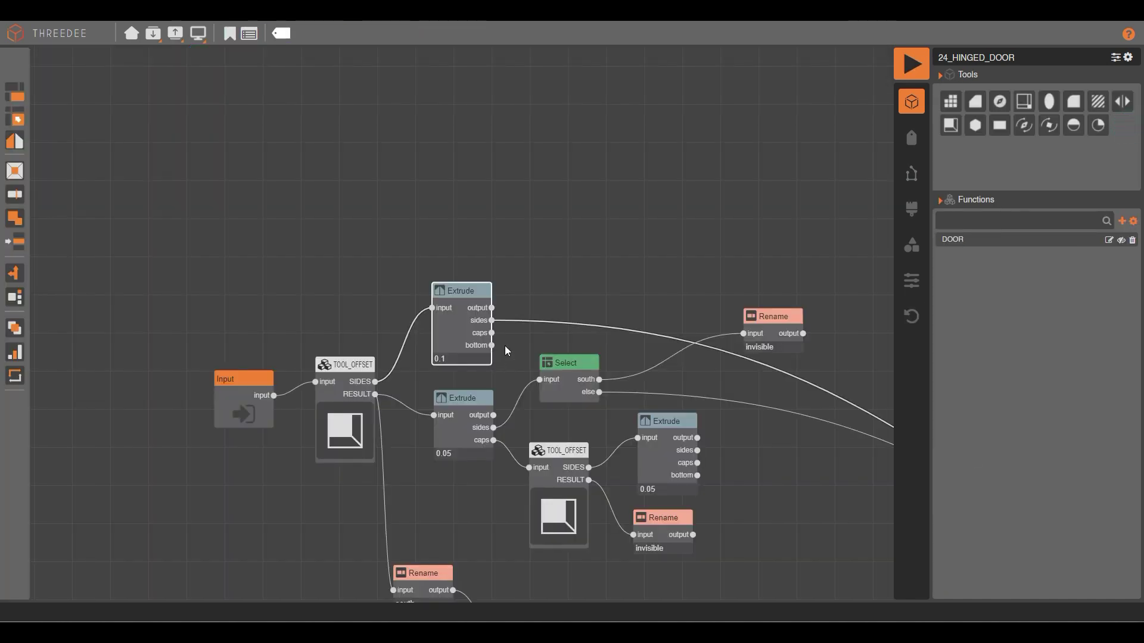
{"action": "left_click_drag", "start_coordinate": [505, 345], "coordinate": [367, 260]}
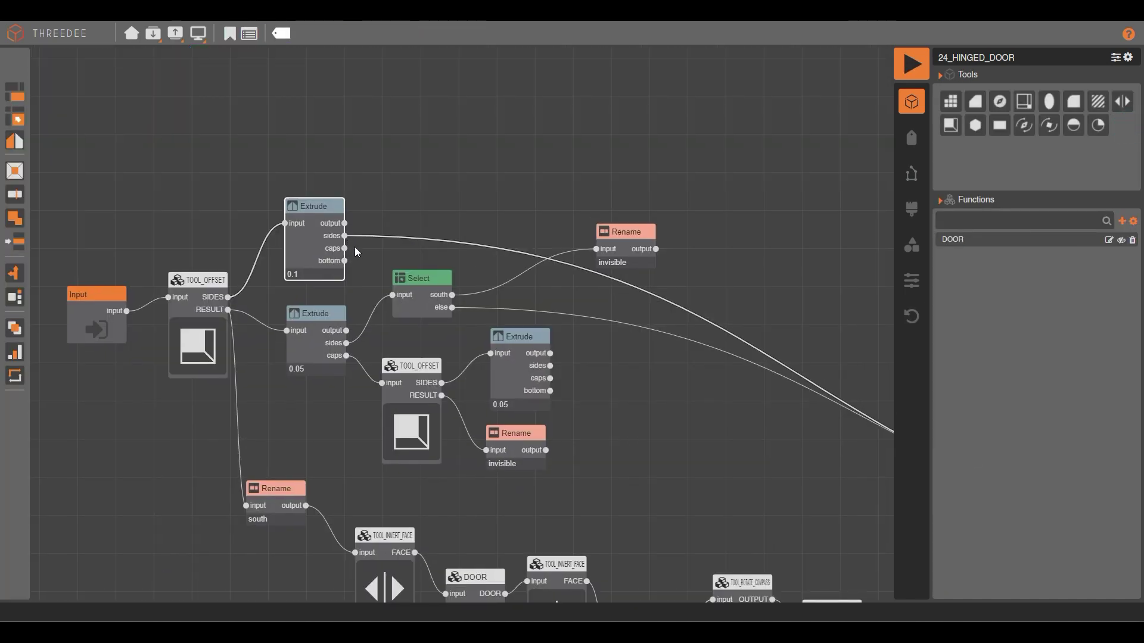
{"action": "scroll", "coordinate": [367, 241], "scroll_direction": "up", "scroll_amount": 4}
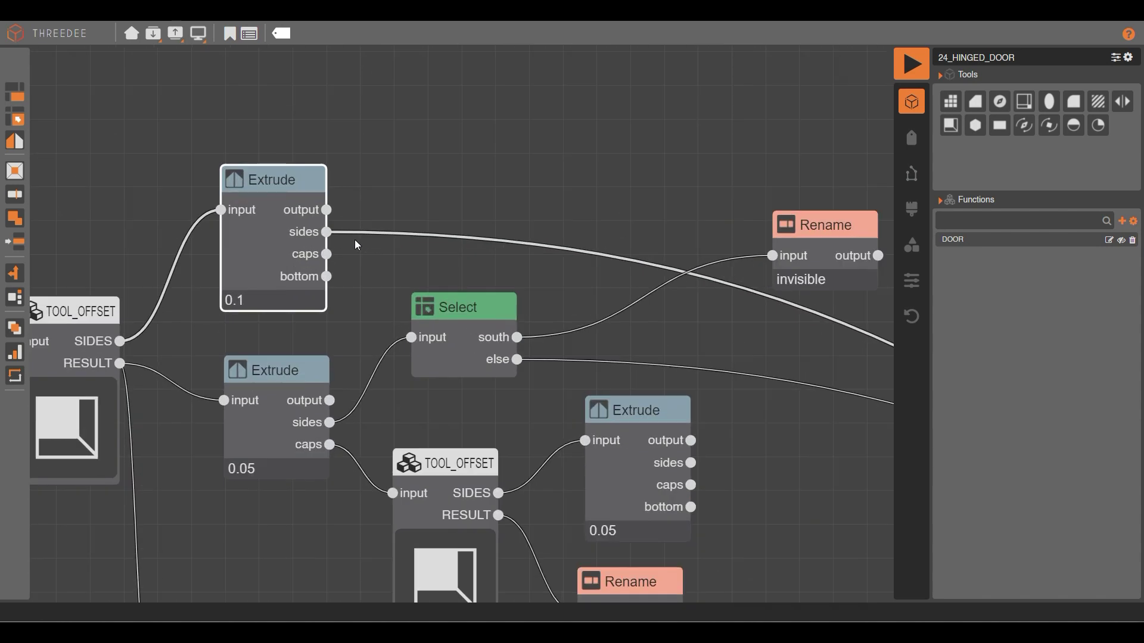
{"action": "scroll", "coordinate": [356, 244], "scroll_direction": "down", "scroll_amount": 2}
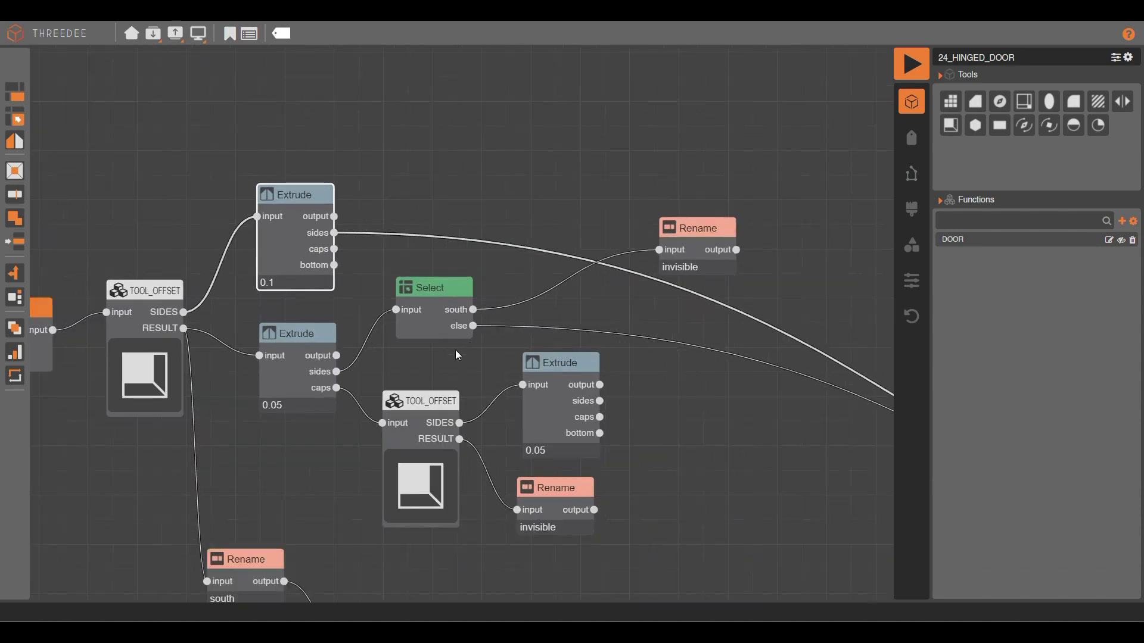
Connect the sides output of the 0.05 Extrude on the second TOOL_OFFSET's SIDES to the Merge node's second input and render.
{"action": "left_click_drag", "start_coordinate": [457, 355], "coordinate": [440, 337]}
{"action": "left_click_drag", "start_coordinate": [627, 379], "coordinate": [813, 351]}
{"action": "scroll", "coordinate": [294, 273], "scroll_direction": "down", "scroll_amount": 2}
{"action": "scroll", "coordinate": [810, 356], "scroll_direction": "up", "scroll_amount": 2}
{"action": "left_click", "coordinate": [911, 62]}
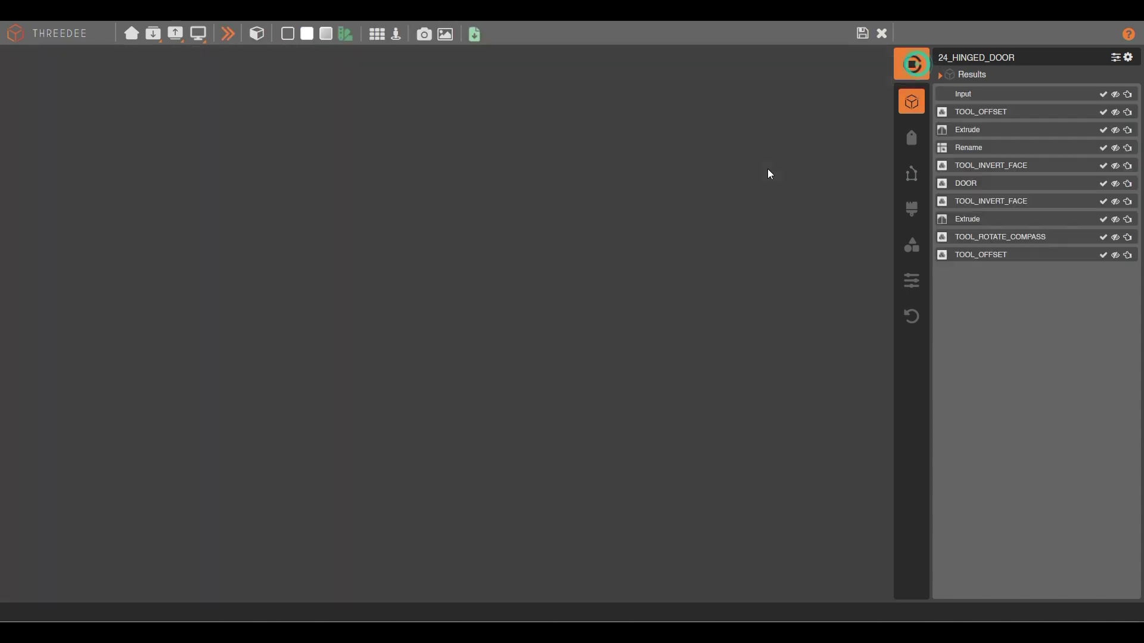
Locate the Extrude behind the frame post's narrow unlabelled face, connect its caps and bottom outputs to the Merge node, and render.
{"action": "left_click_drag", "start_coordinate": [638, 234], "coordinate": [510, 306]}
{"action": "left_click", "coordinate": [506, 304]}
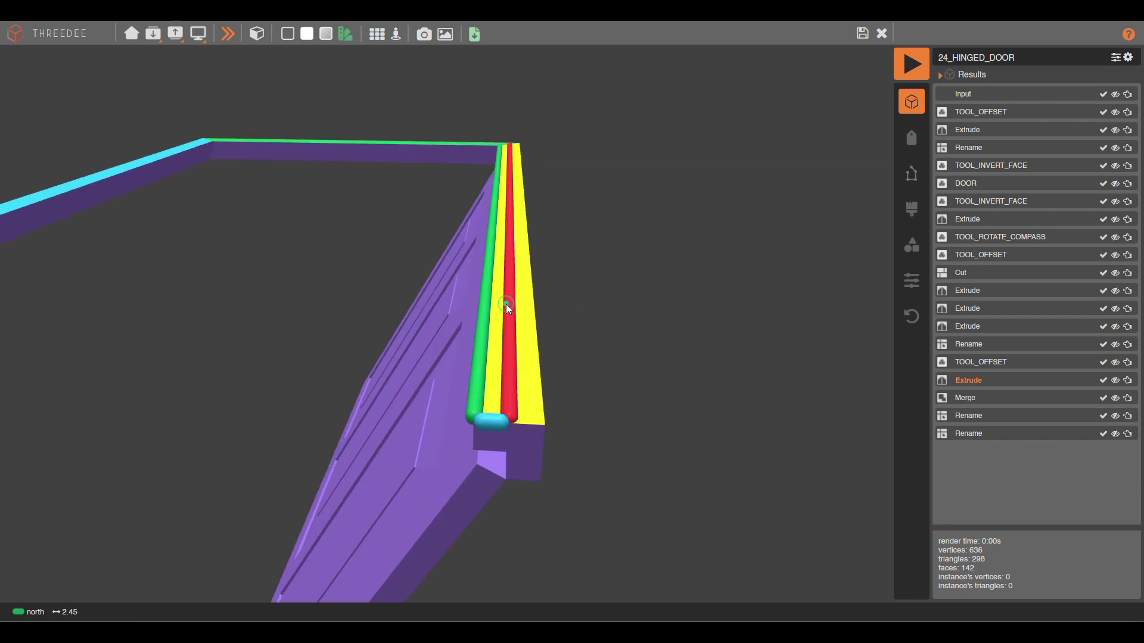
{"action": "left_click", "coordinate": [1127, 383]}
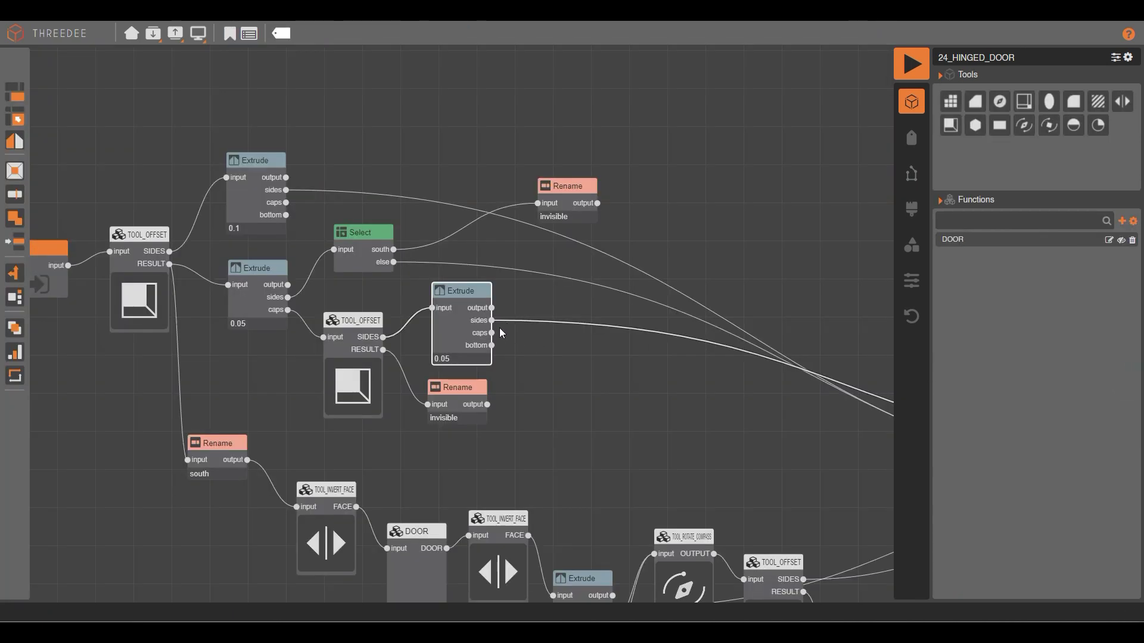
{"action": "scroll", "coordinate": [499, 328], "scroll_direction": "up", "scroll_amount": 3}
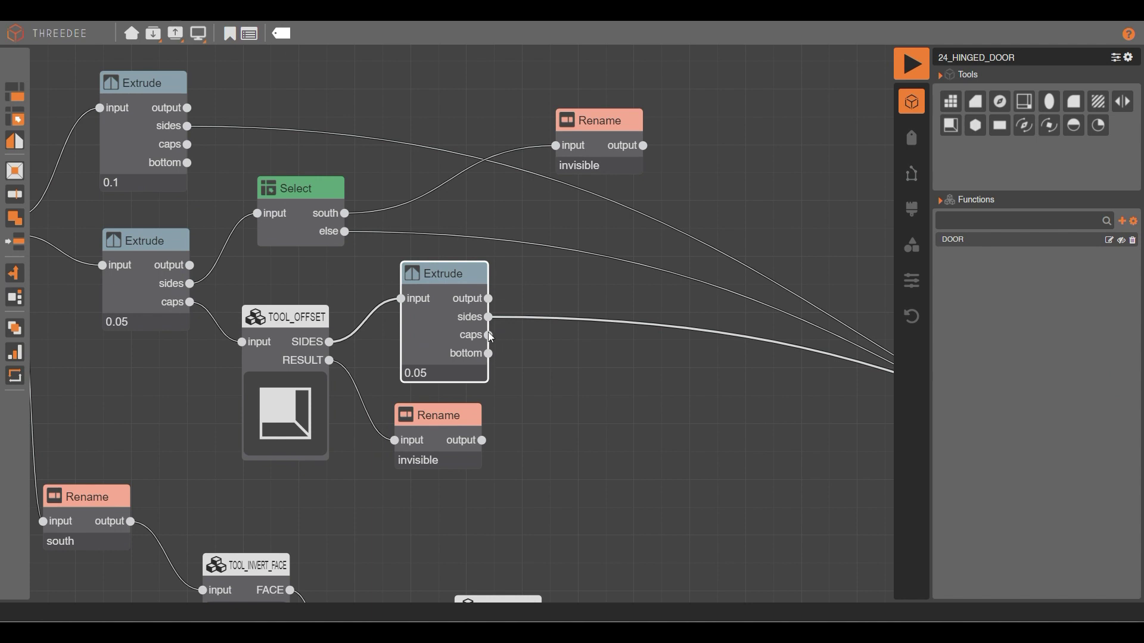
{"action": "scroll", "coordinate": [373, 302], "scroll_direction": "down", "scroll_amount": 5}
{"action": "scroll", "coordinate": [566, 301], "scroll_direction": "up", "scroll_amount": 5}
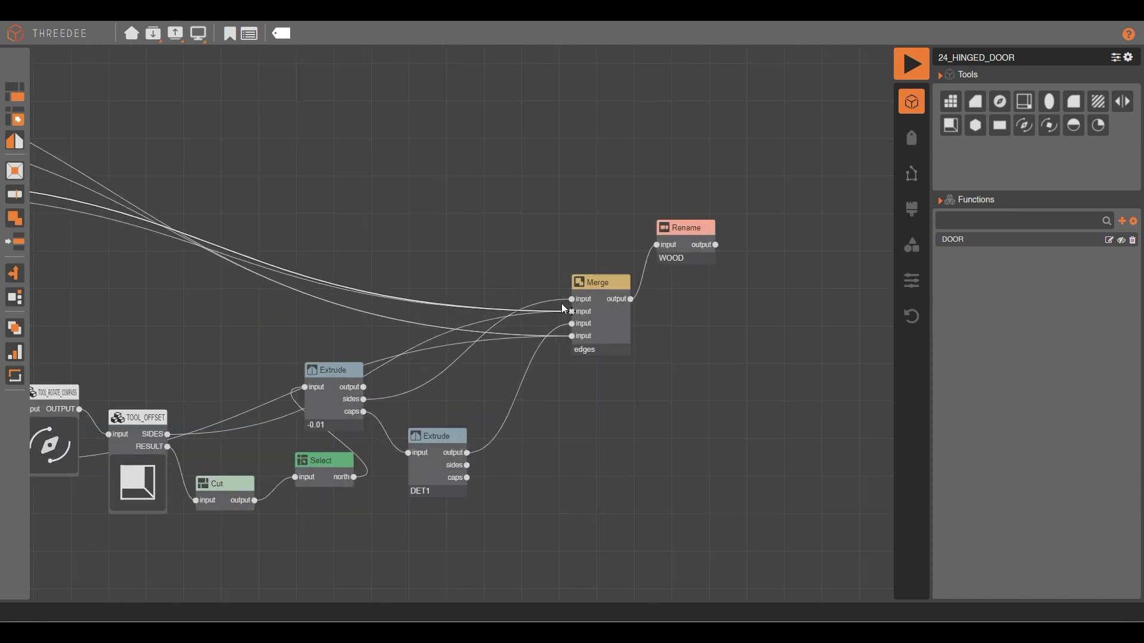
{"action": "scroll", "coordinate": [570, 298], "scroll_direction": "down", "scroll_amount": 2}
{"action": "scroll", "coordinate": [177, 206], "scroll_direction": "up", "scroll_amount": 4}
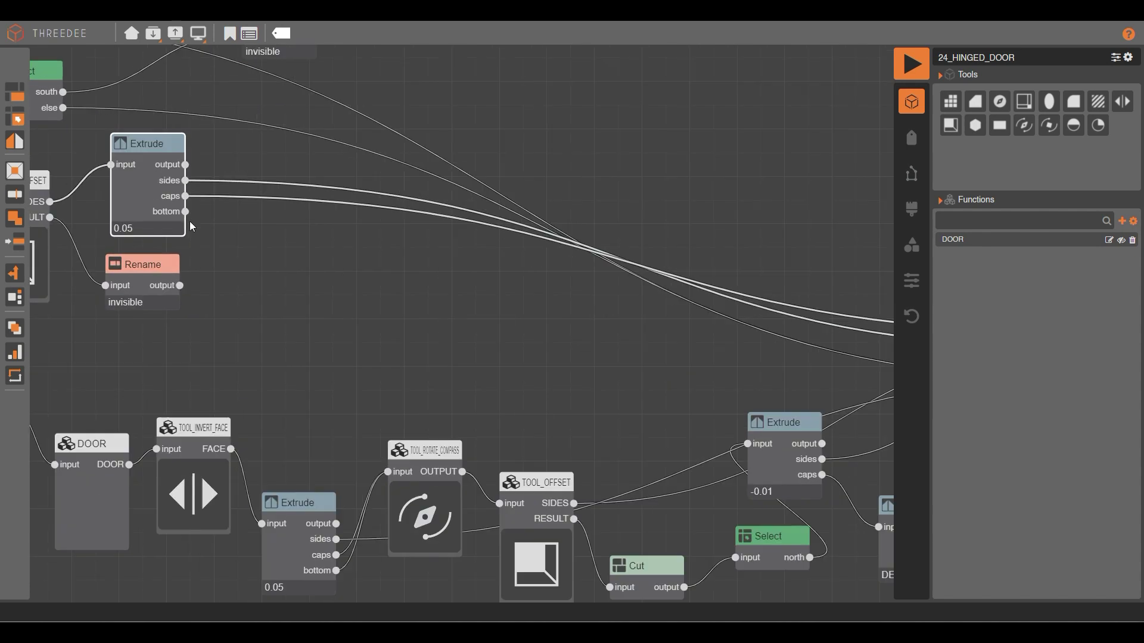
{"action": "scroll", "coordinate": [203, 222], "scroll_direction": "down", "scroll_amount": 5}
{"action": "scroll", "coordinate": [831, 331], "scroll_direction": "up", "scroll_amount": 5}
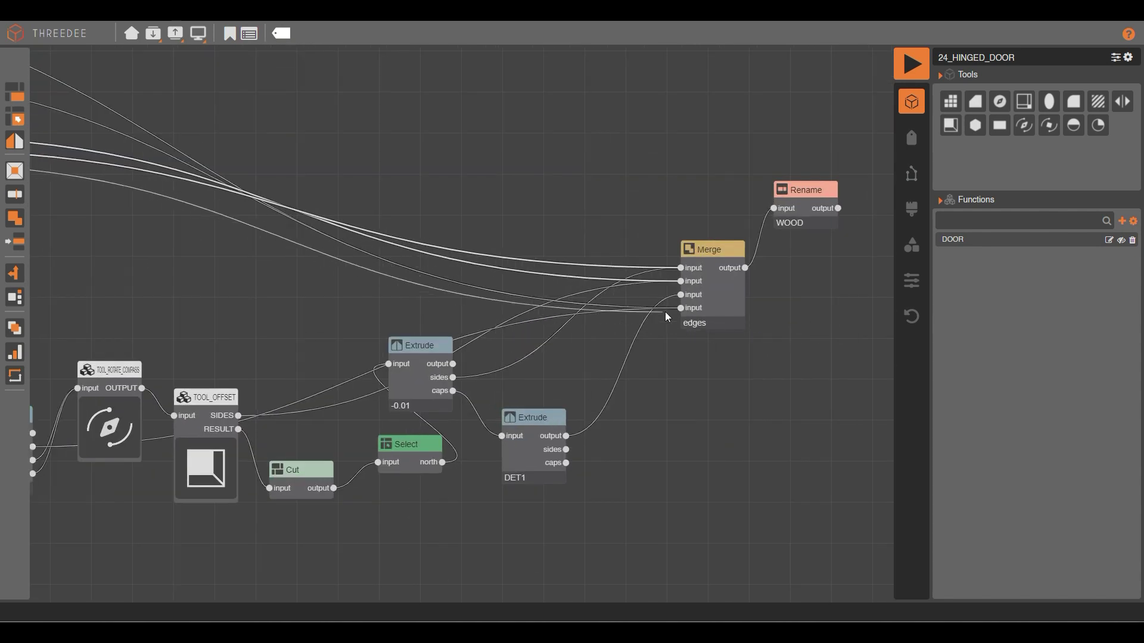
{"action": "left_click", "coordinate": [911, 64]}
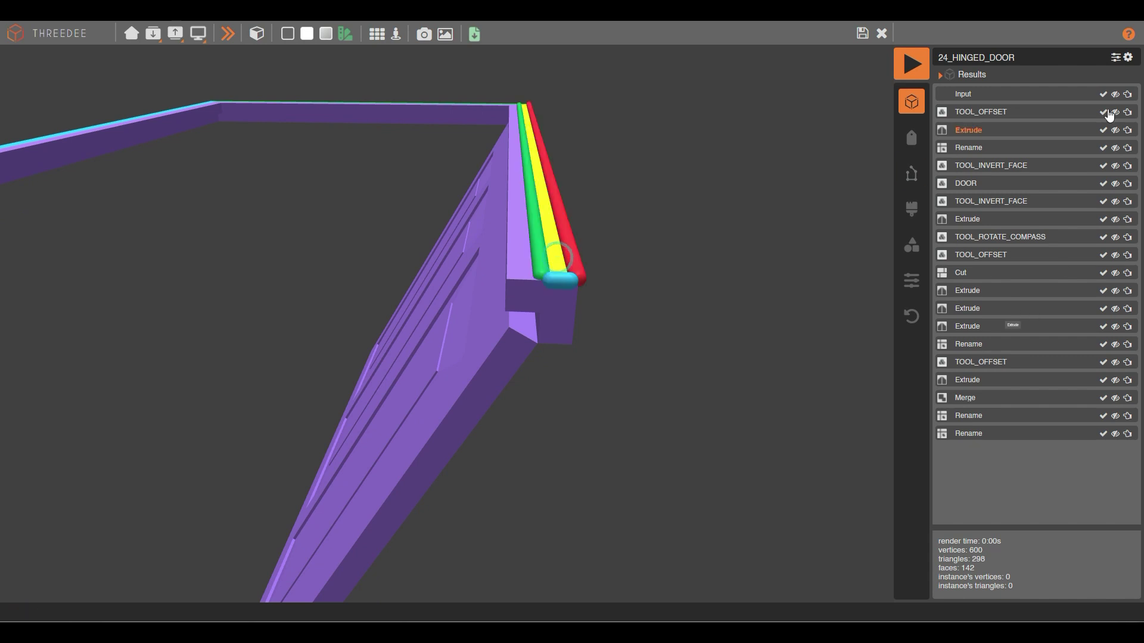
Connect the caps and bottom outputs of the 0.1 Extrude to the Merge node, render, and check the door from the front.
{"action": "left_click", "coordinate": [1126, 131]}
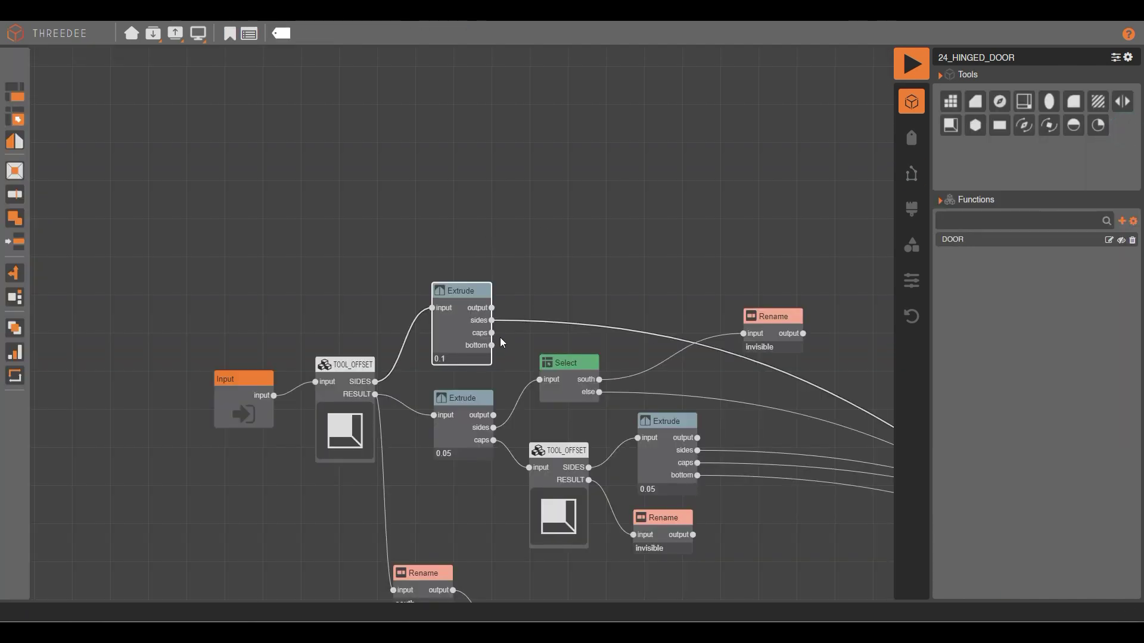
{"action": "scroll", "coordinate": [489, 333], "scroll_direction": "down", "scroll_amount": 5}
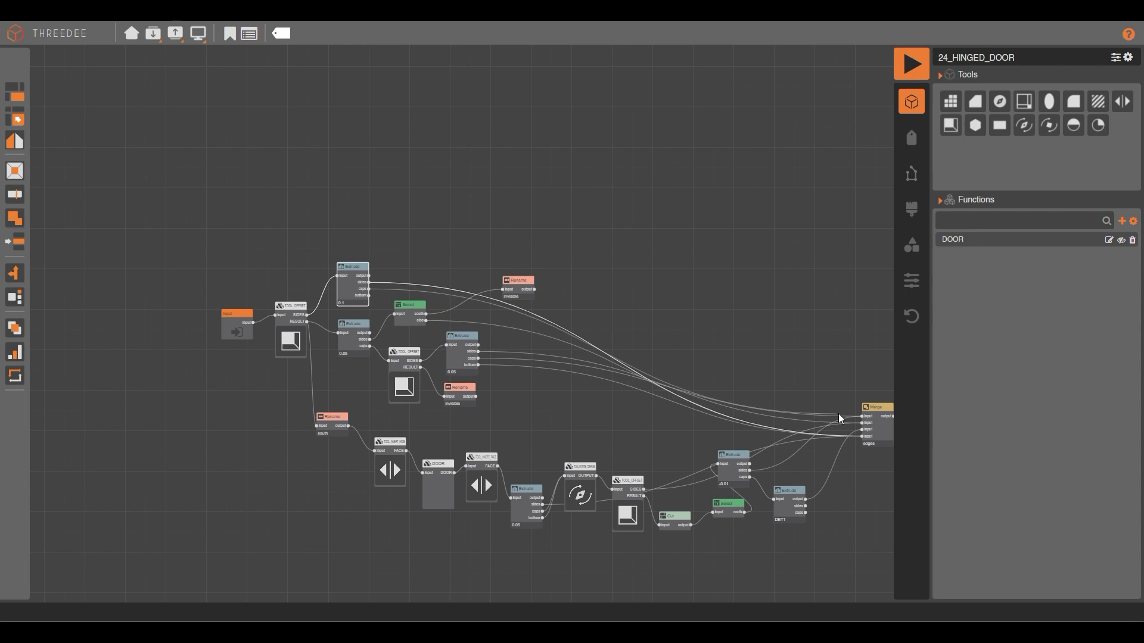
{"action": "scroll", "coordinate": [858, 419], "scroll_direction": "up", "scroll_amount": 3}
{"action": "left_click_drag", "start_coordinate": [867, 424], "coordinate": [871, 417]}
{"action": "left_click_drag", "start_coordinate": [149, 241], "coordinate": [871, 446]}
{"action": "left_click", "coordinate": [917, 62]}
{"action": "left_click_drag", "start_coordinate": [684, 224], "coordinate": [565, 220]}
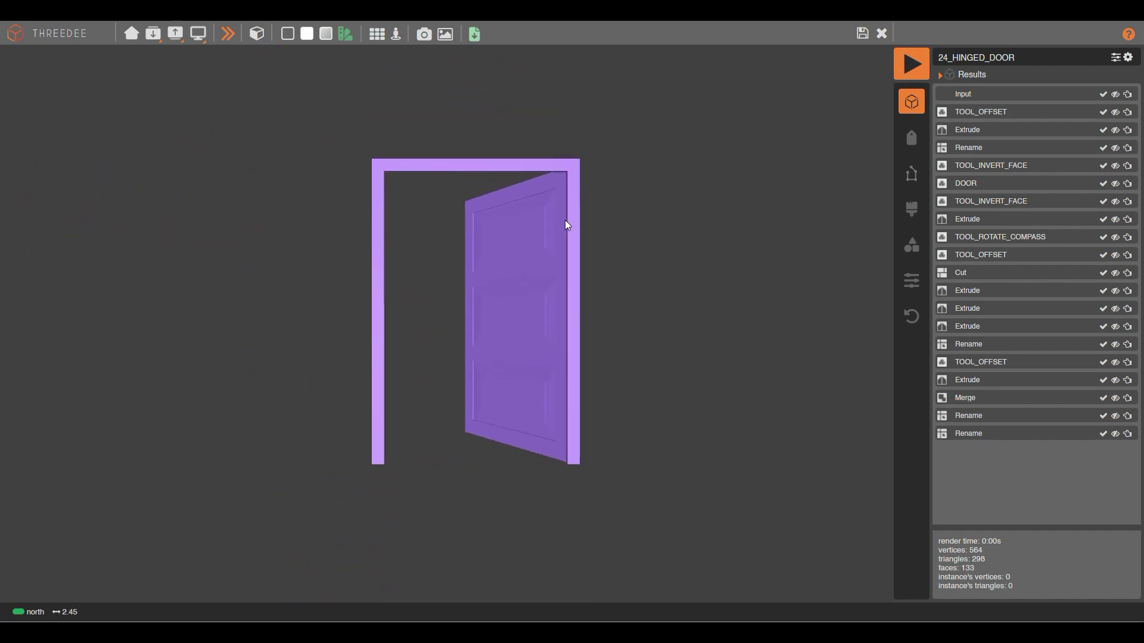
{"action": "scroll", "coordinate": [513, 250], "scroll_direction": "up", "scroll_amount": 2}
{"action": "right_click_drag", "start_coordinate": [508, 266], "coordinate": [489, 282]}
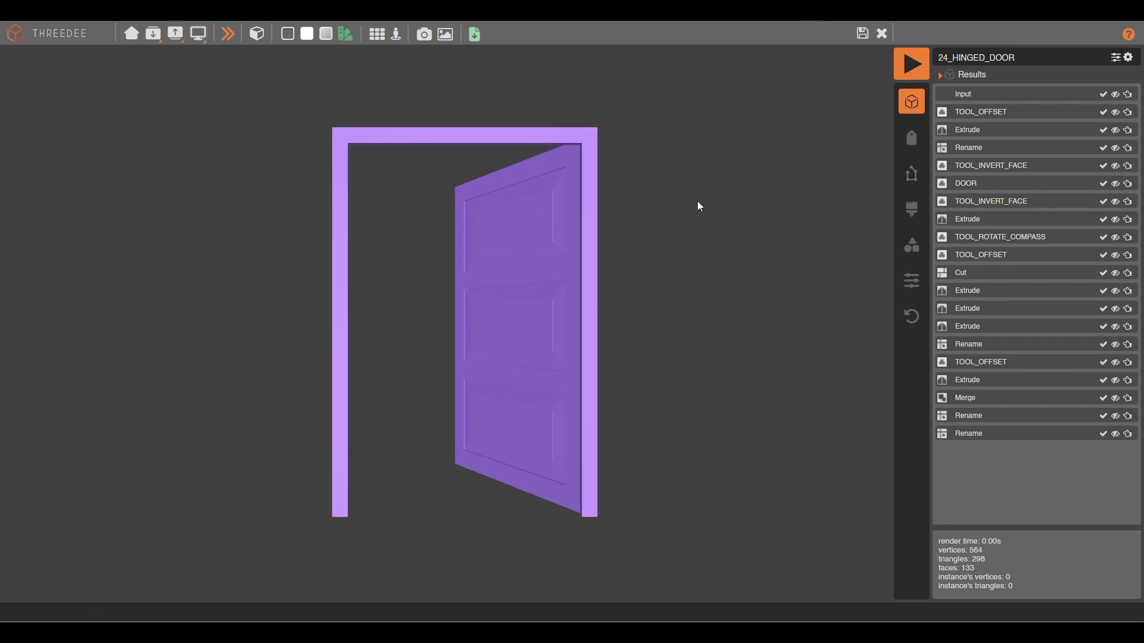
Clear the ANGLE variable's upper range value, set ANGLE to 90, and render the door.
{"action": "left_click", "coordinate": [863, 35]}
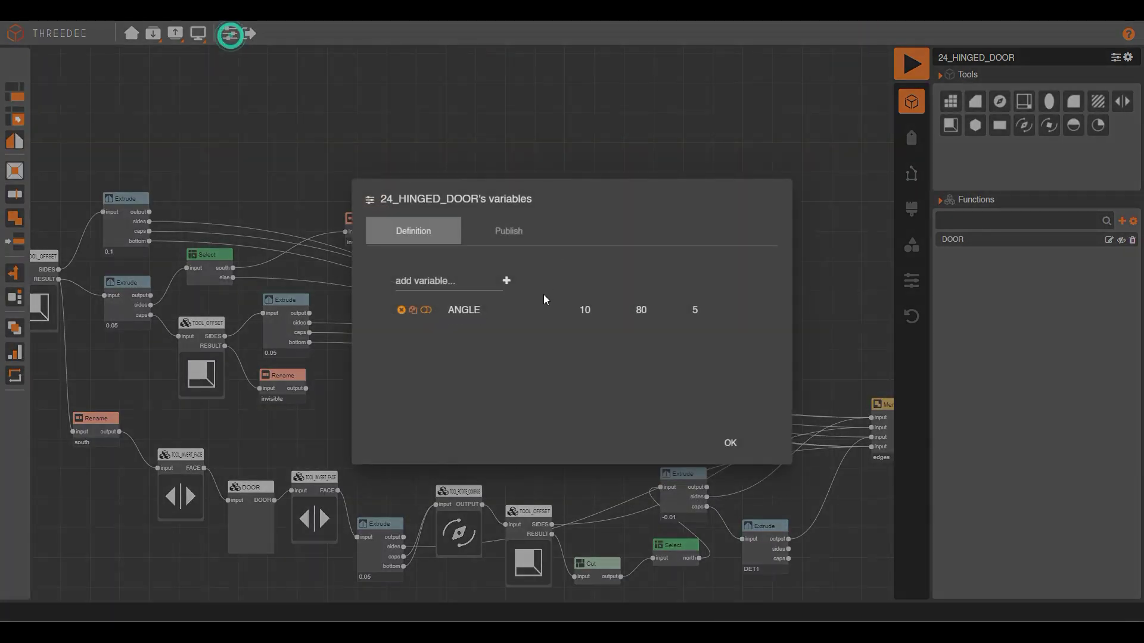
{"action": "left_click", "coordinate": [654, 310]}
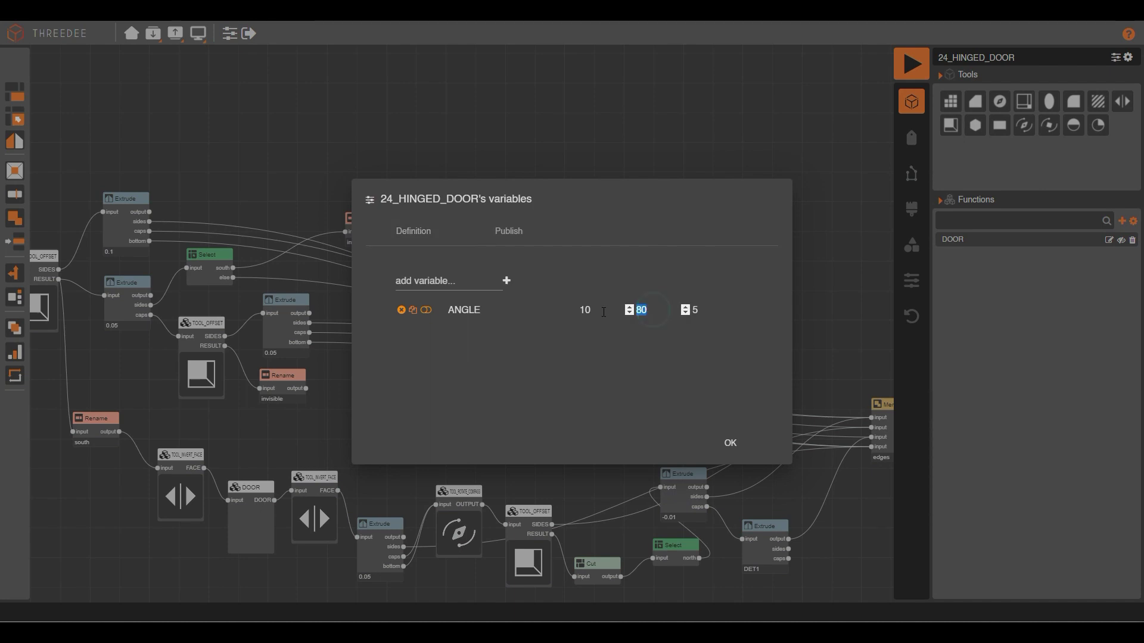
{"action": "left_click", "coordinate": [590, 311]}
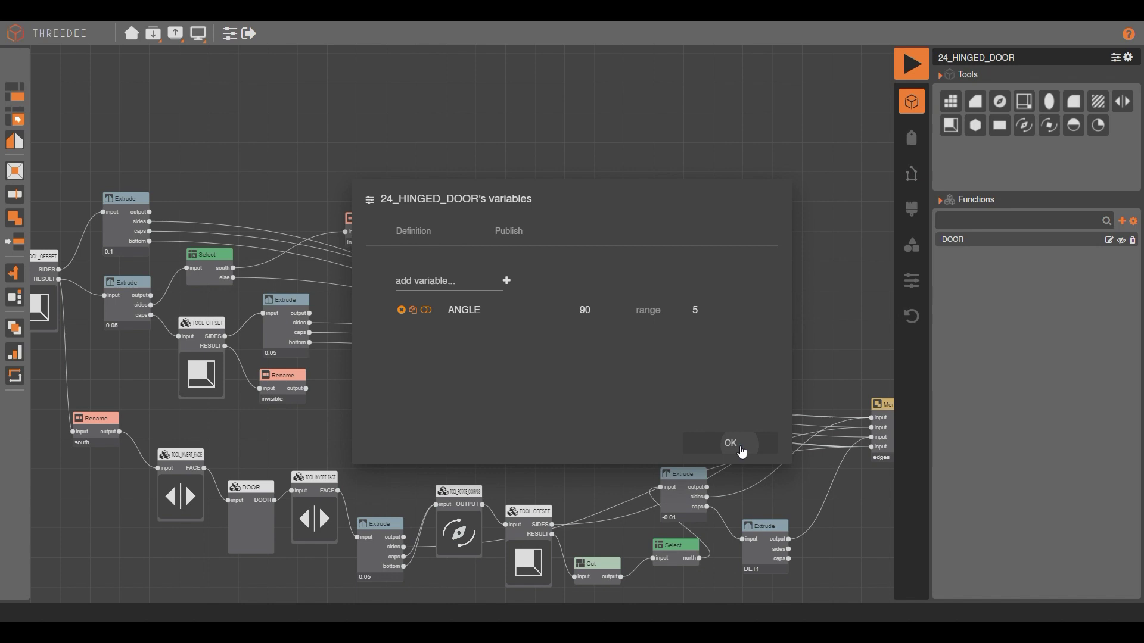
{"action": "left_click", "coordinate": [736, 445]}
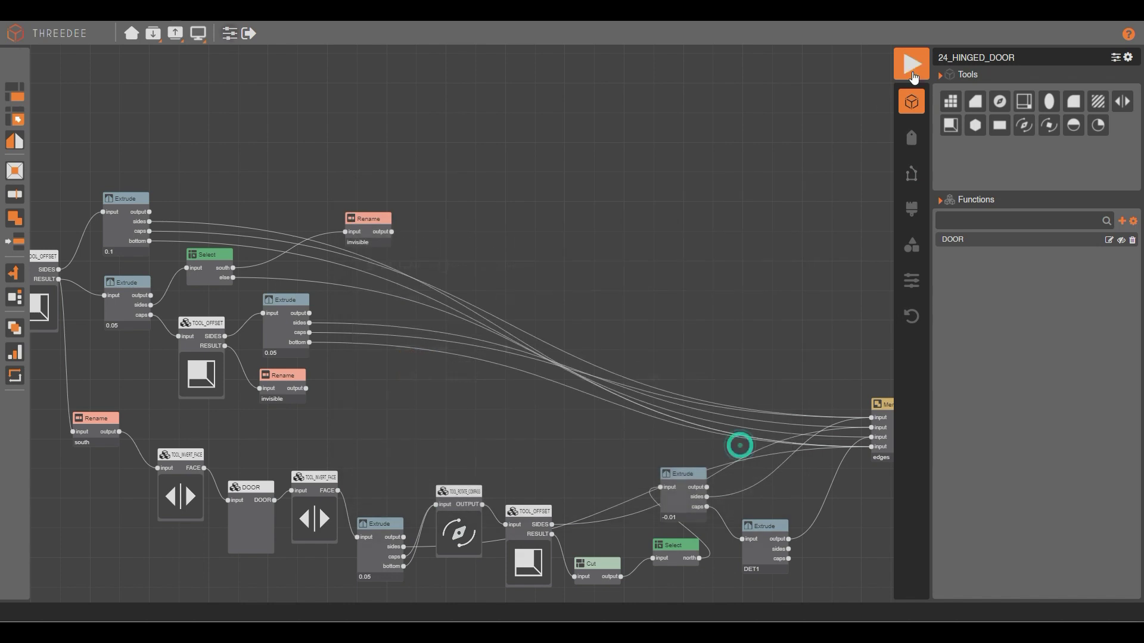
{"action": "left_click_drag", "start_coordinate": [778, 197], "coordinate": [636, 287]}
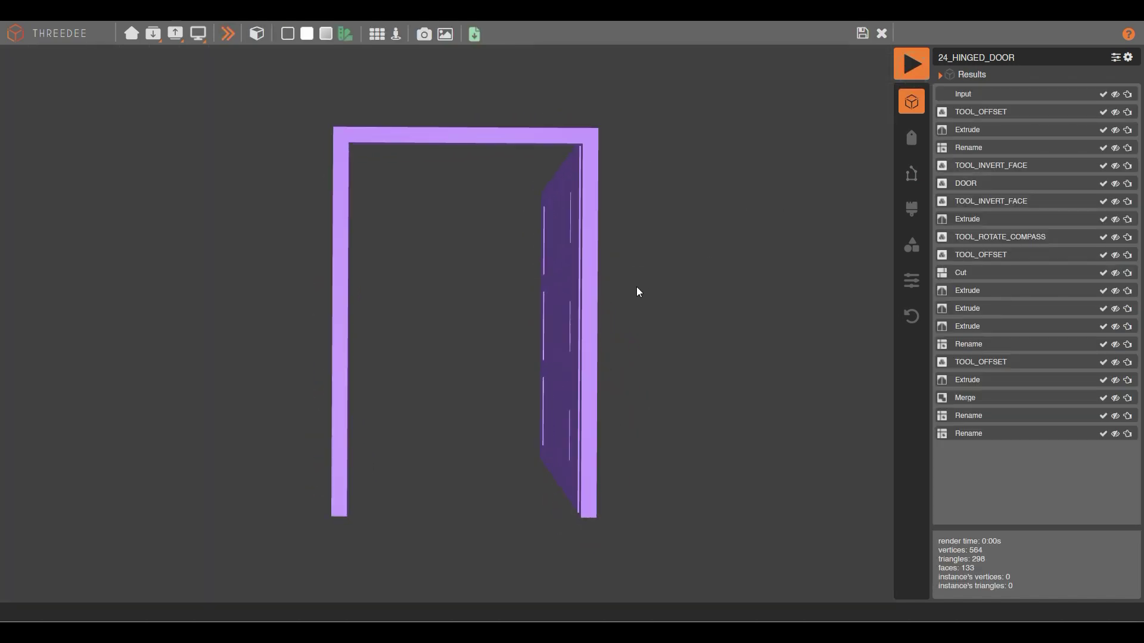
Set the ANGLE variable to 0, render the door, and view the result from below.
{"action": "left_click", "coordinate": [861, 33]}
{"action": "left_click", "coordinate": [238, 37]}
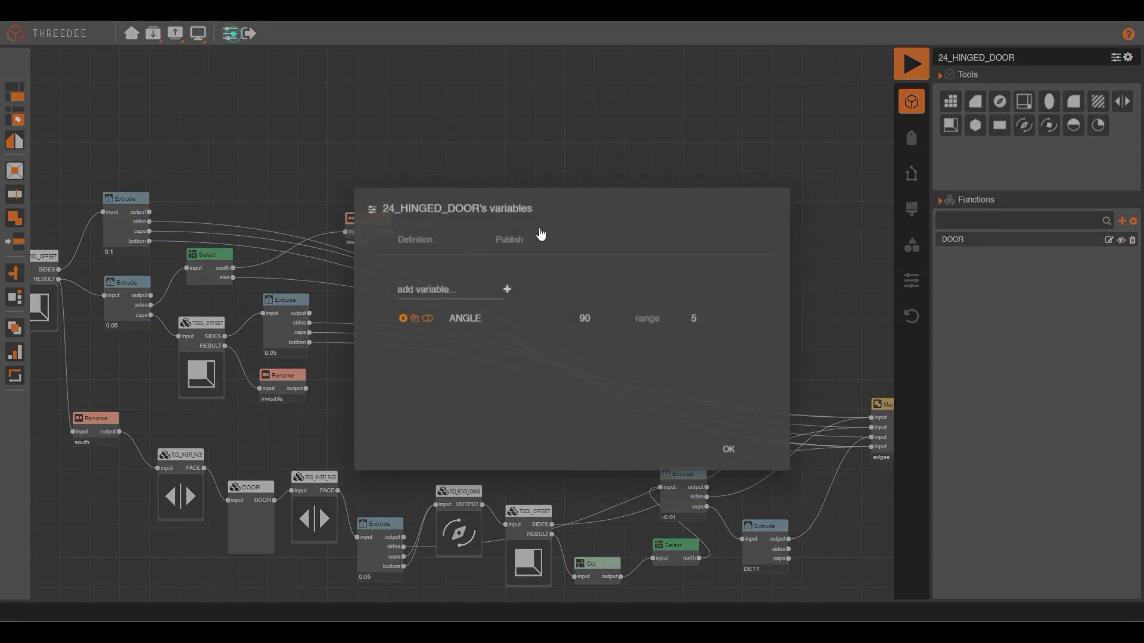
{"action": "type", "text": "0"}
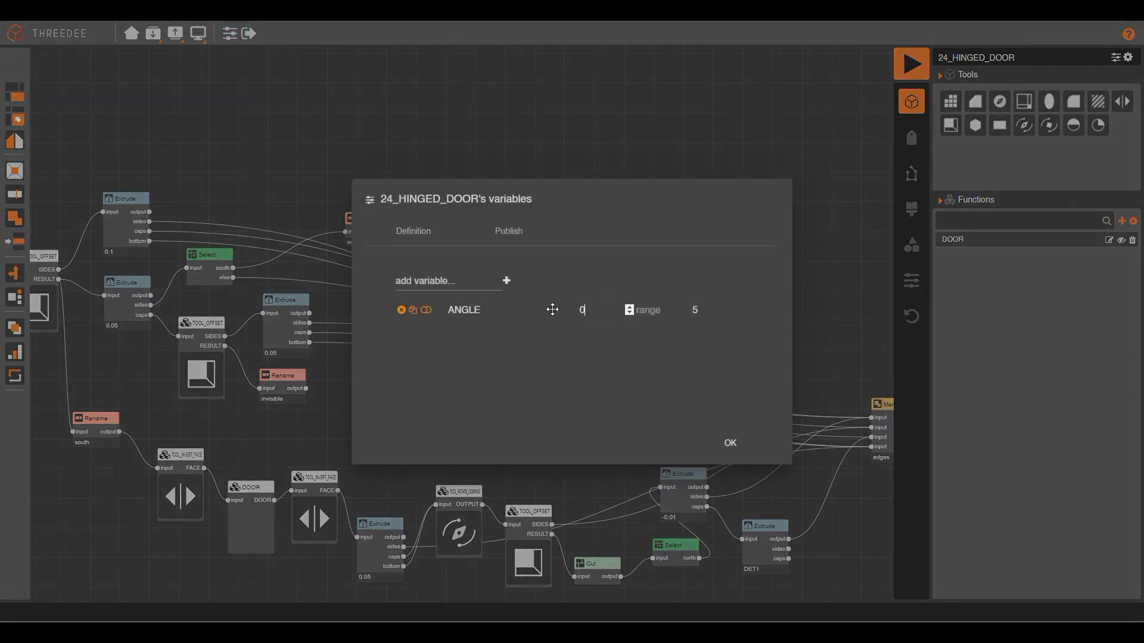
{"action": "left_click", "coordinate": [729, 444]}
{"action": "left_click", "coordinate": [911, 64]}
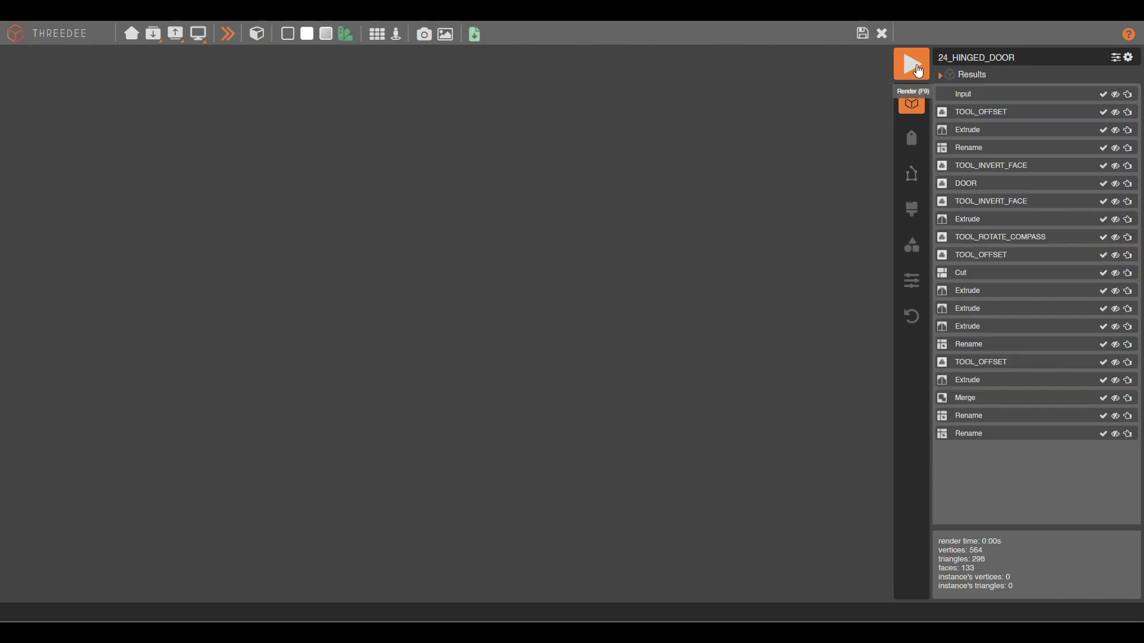
{"action": "left_click_drag", "start_coordinate": [715, 233], "coordinate": [684, 115]}
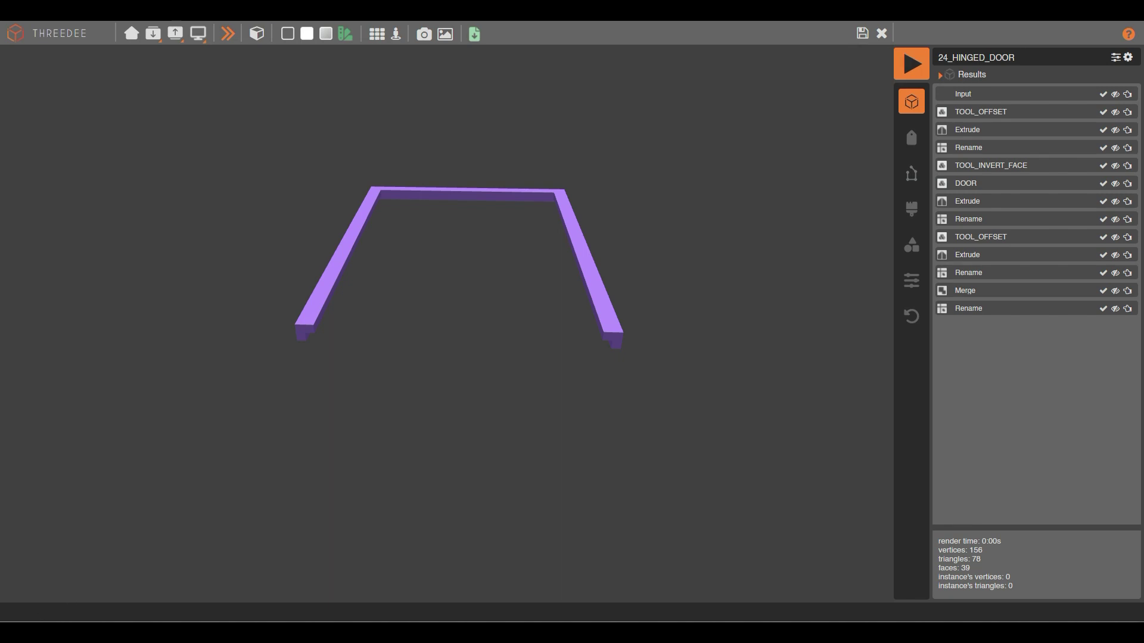
Insert an If node controlled by the ANGLE variable after the south Rename node, and connect its then output to TOOL_INVERT_FACE.
{"action": "scroll", "coordinate": [612, 277], "scroll_direction": "up", "scroll_amount": 3}
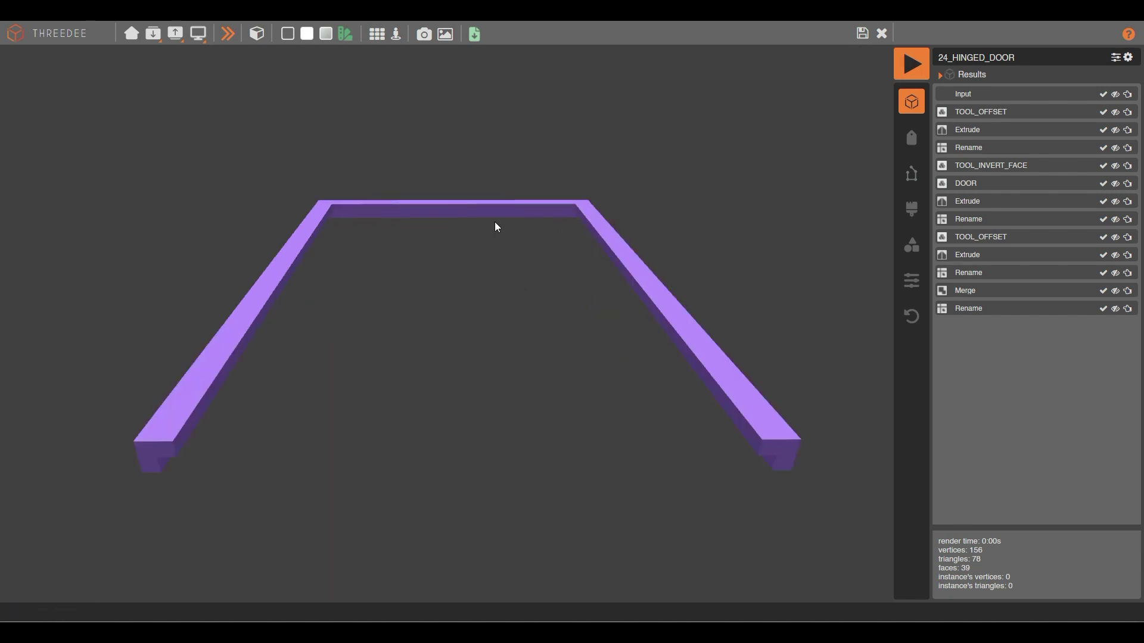
{"action": "left_click", "coordinate": [863, 34]}
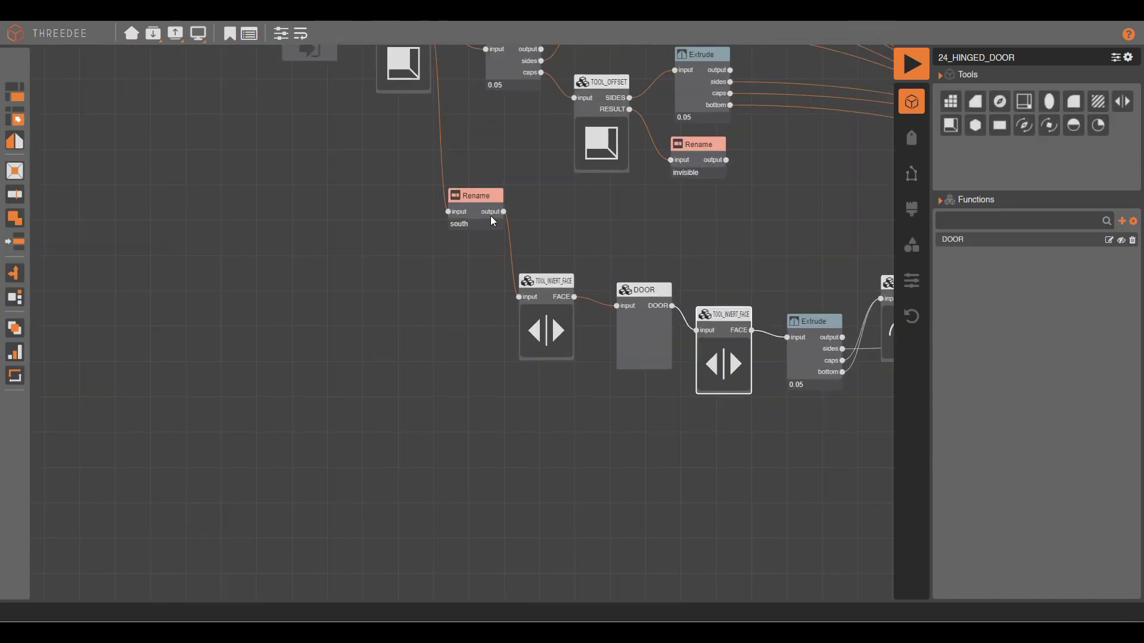
{"action": "scroll", "coordinate": [450, 235], "scroll_direction": "up", "scroll_amount": 3}
{"action": "left_click_drag", "start_coordinate": [418, 218], "coordinate": [456, 182]}
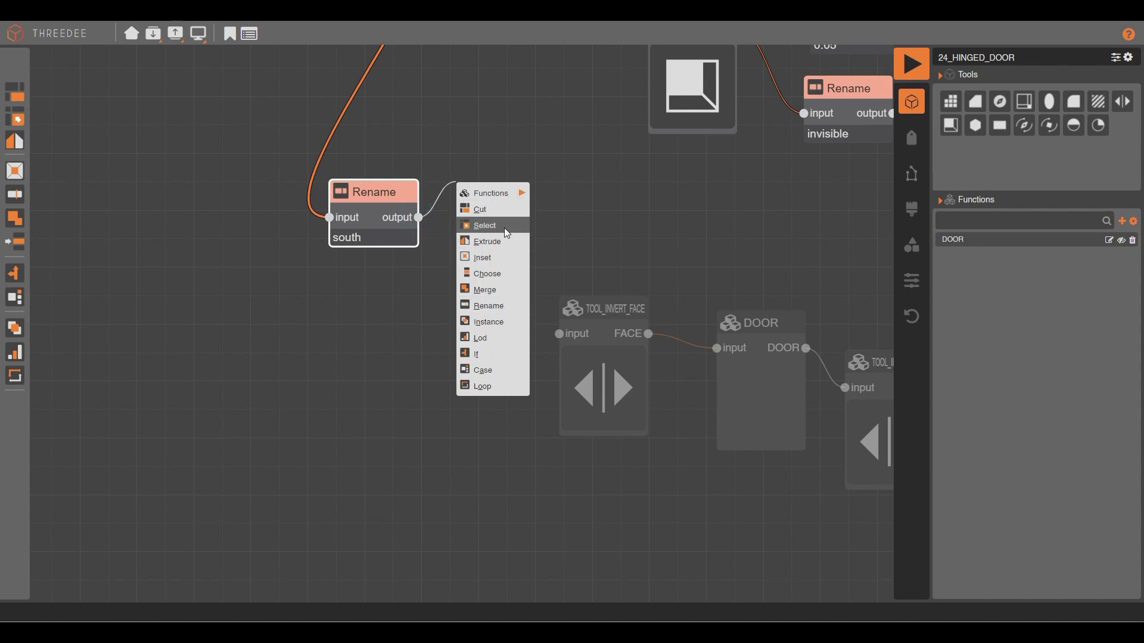
{"action": "left_click", "coordinate": [495, 355]}
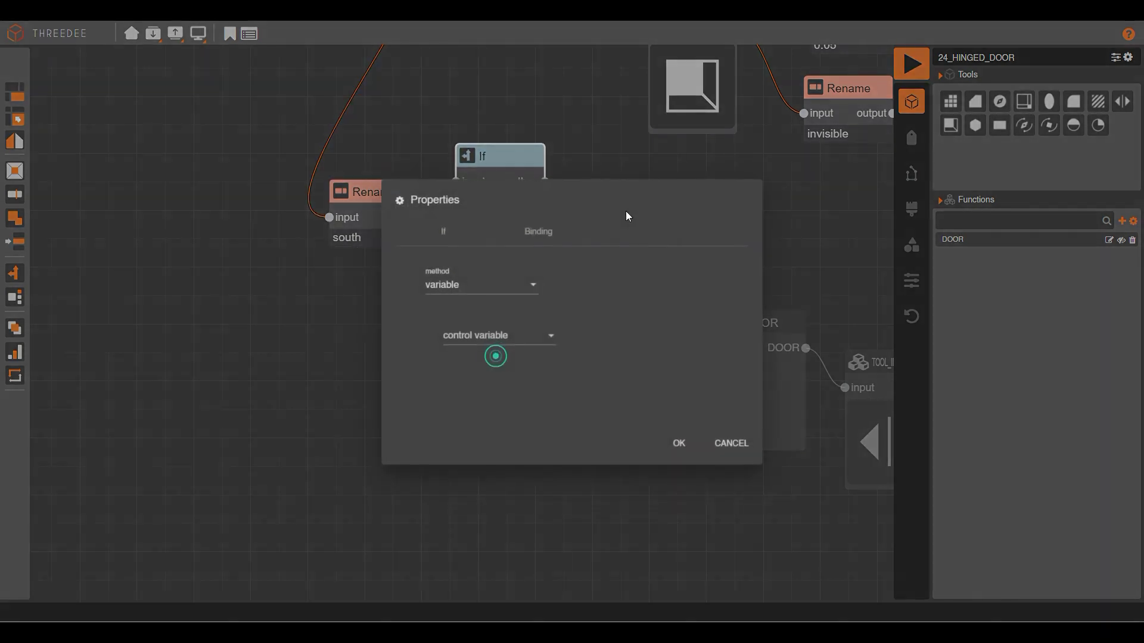
{"action": "left_click", "coordinate": [490, 292]}
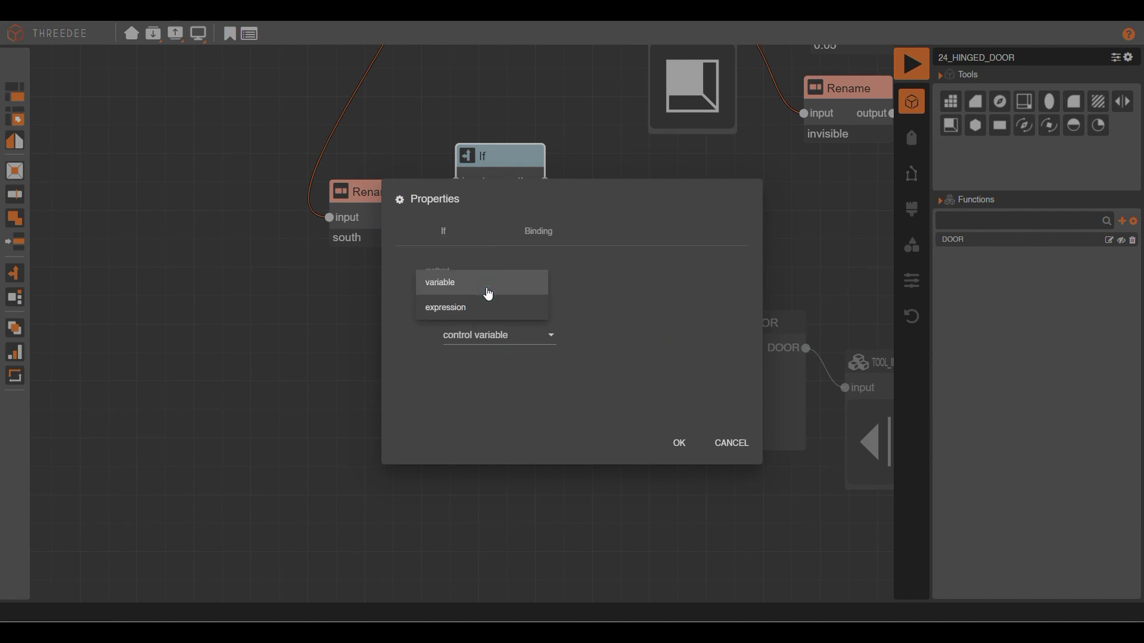
{"action": "left_click", "coordinate": [488, 289]}
{"action": "left_click", "coordinate": [493, 337]}
{"action": "left_click", "coordinate": [493, 333]}
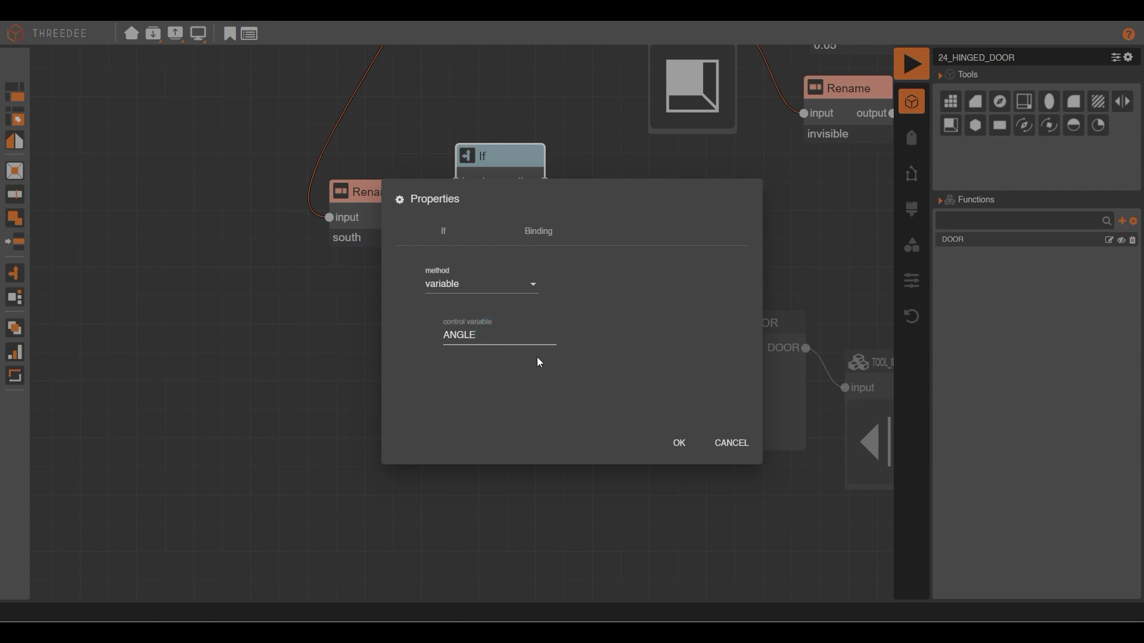
{"action": "left_click", "coordinate": [679, 443]}
{"action": "left_click_drag", "start_coordinate": [545, 181], "coordinate": [559, 334]}
{"action": "left_click_drag", "start_coordinate": [712, 240], "coordinate": [407, 207]}
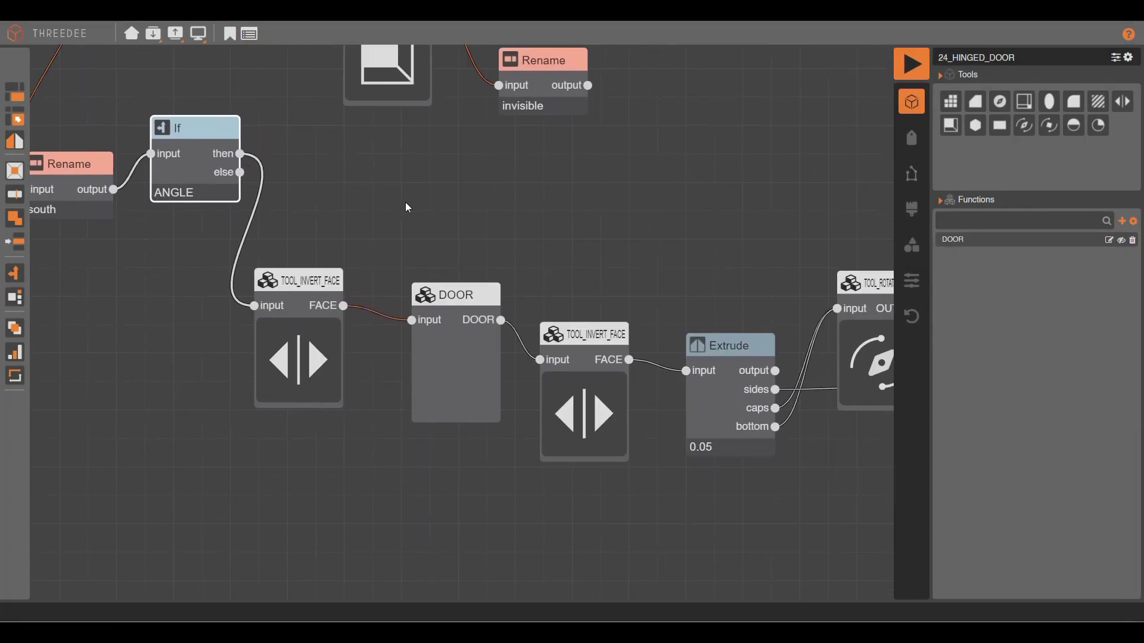
{"action": "left_click_drag", "start_coordinate": [240, 176], "coordinate": [638, 193]}
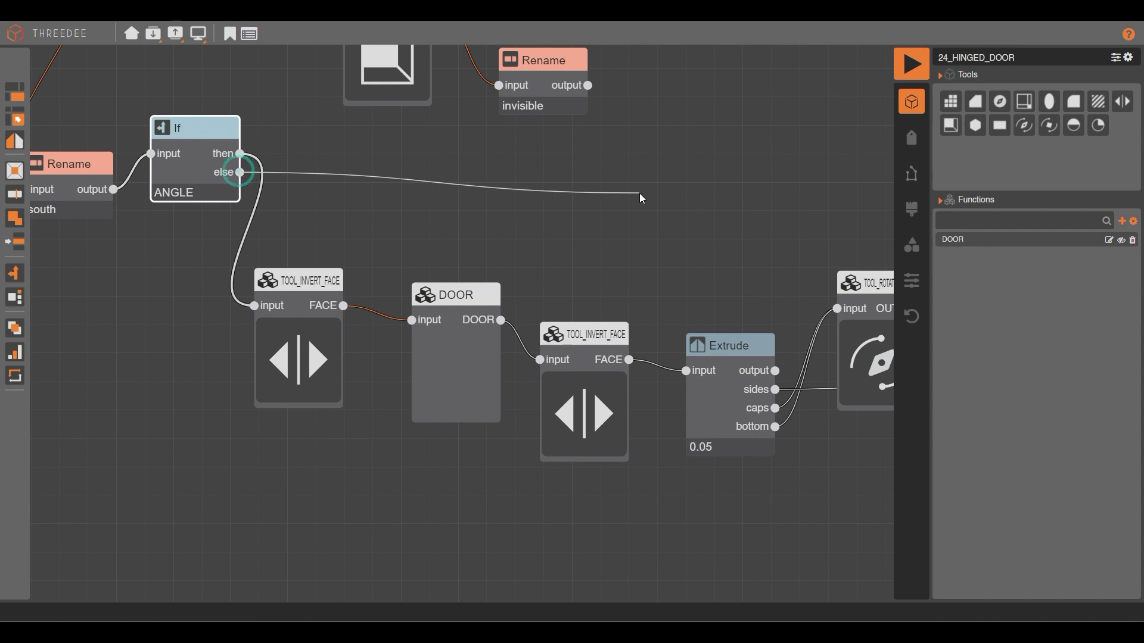
{"action": "left_click", "coordinate": [712, 116]}
{"action": "left_click_drag", "start_coordinate": [1000, 101], "coordinate": [566, 164]}
{"action": "left_click_drag", "start_coordinate": [240, 177], "coordinate": [567, 199]}
{"action": "left_click_drag", "start_coordinate": [743, 200], "coordinate": [514, 200]}
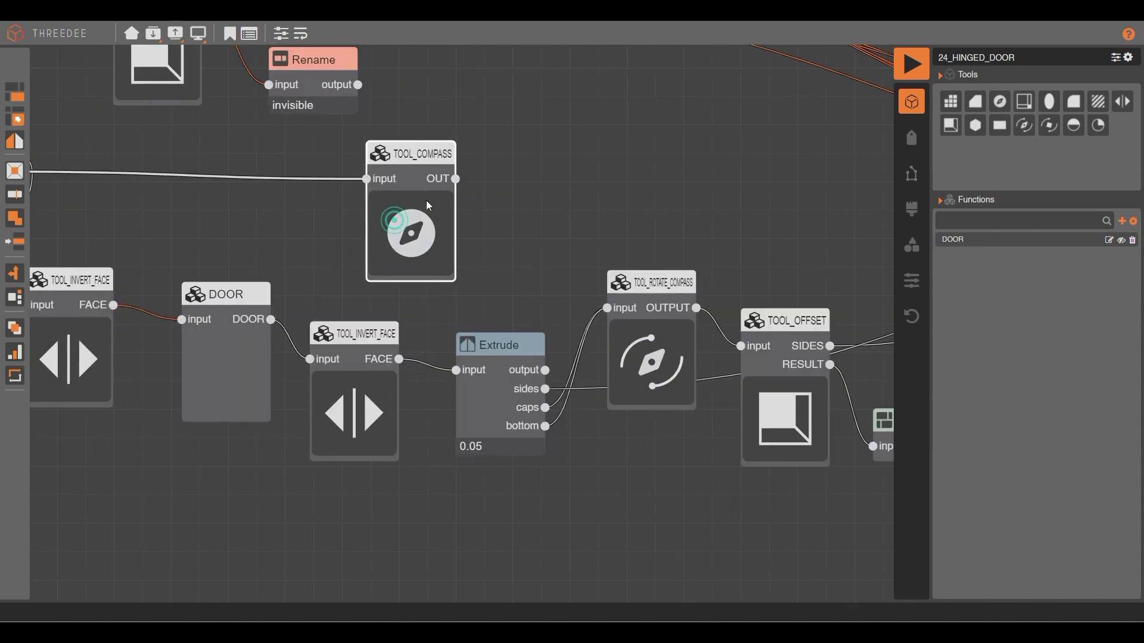
{"action": "key", "text": "Delete"}
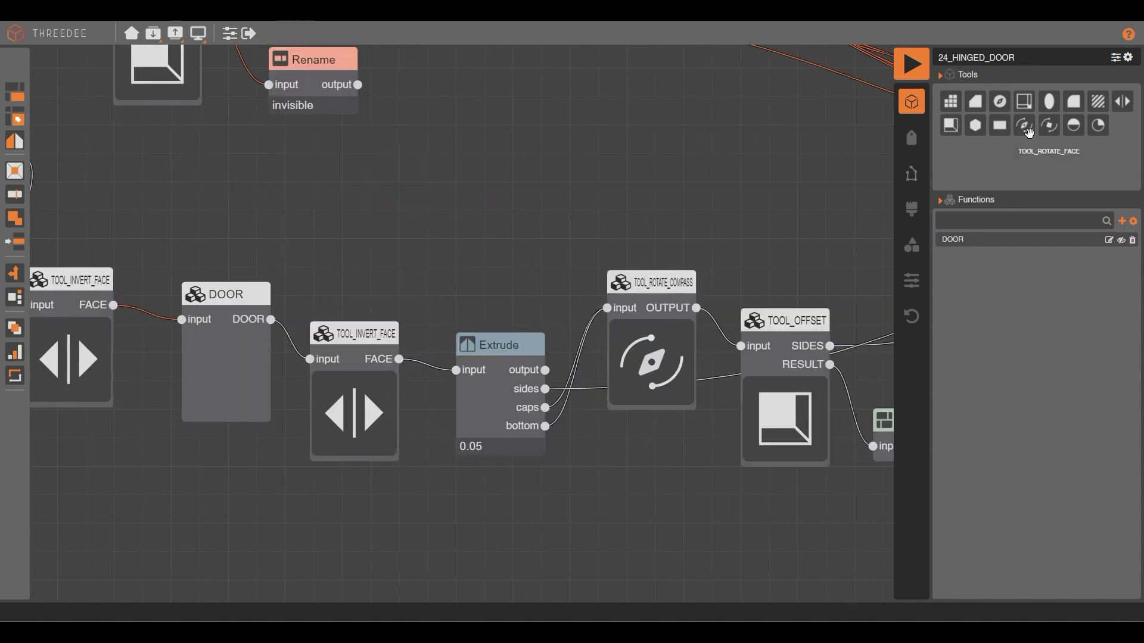
Try to feed the If node's else output directly into the 0.05 Extrude, render the door, and disconnect it again.
{"action": "scroll", "coordinate": [551, 189], "scroll_direction": "down", "scroll_amount": 2}
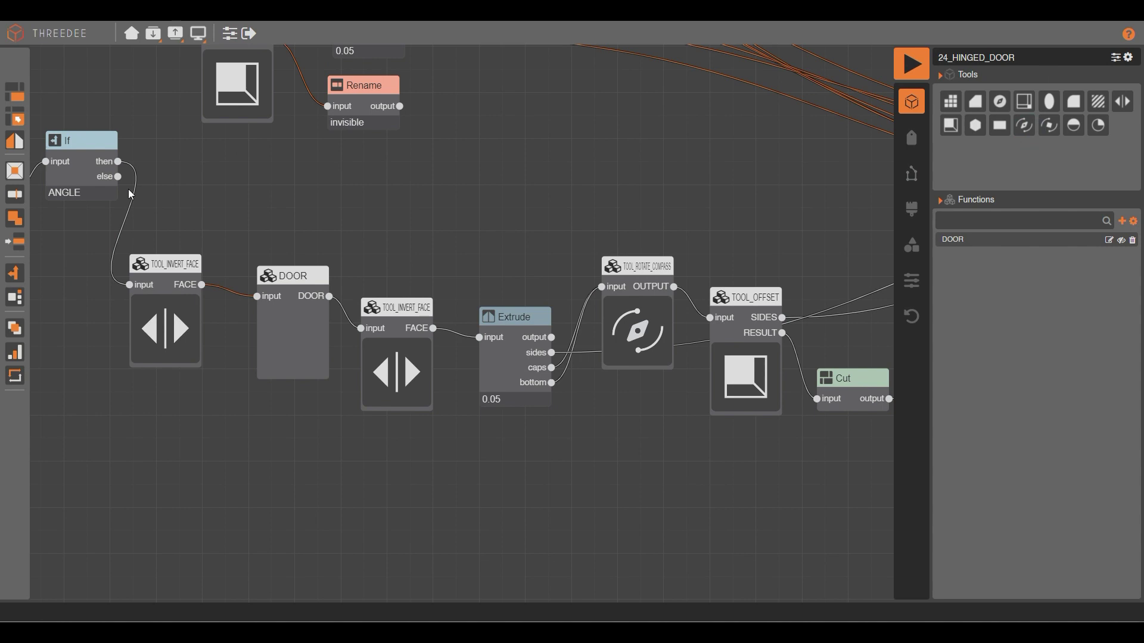
{"action": "left_click_drag", "start_coordinate": [118, 177], "coordinate": [481, 339]}
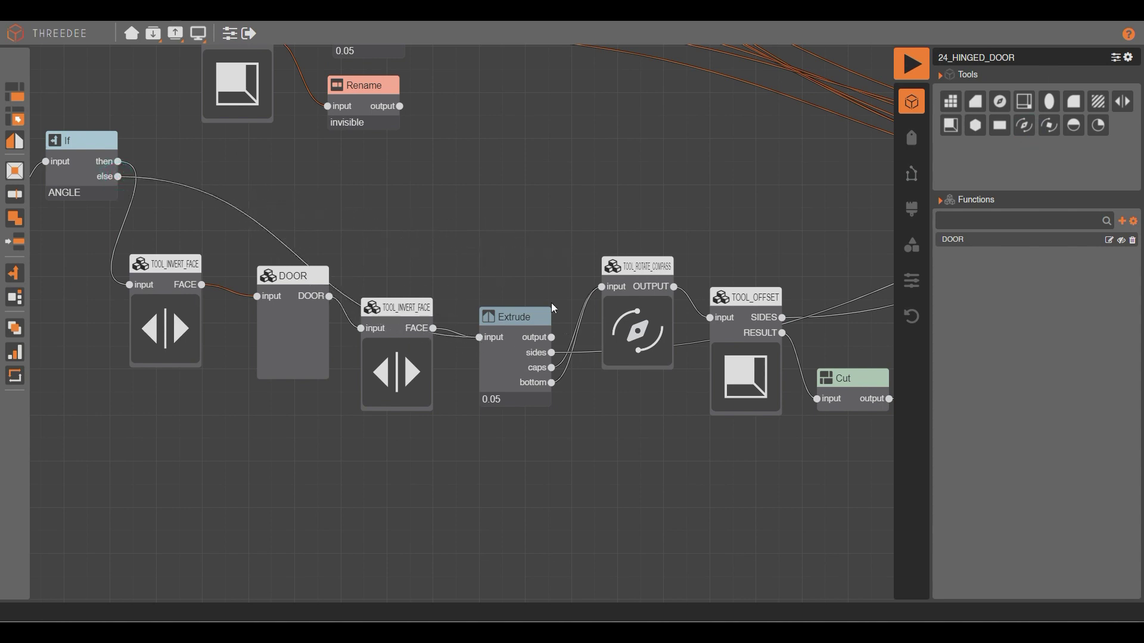
{"action": "left_click", "coordinate": [289, 309]}
{"action": "left_click", "coordinate": [912, 63]}
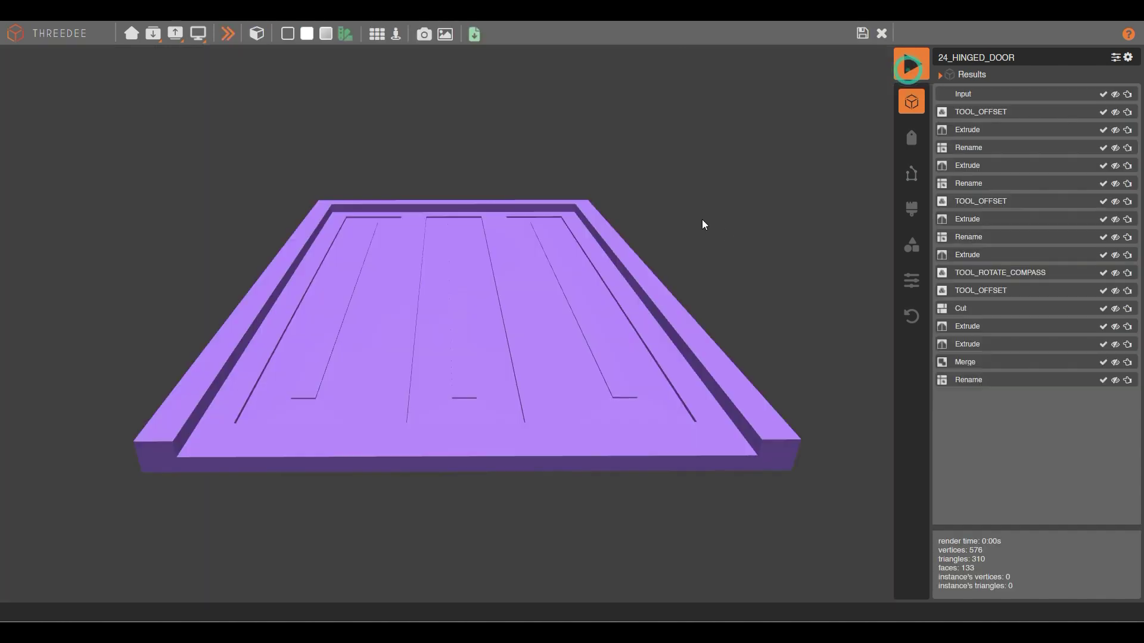
{"action": "scroll", "coordinate": [600, 320], "scroll_direction": "up", "scroll_amount": 2}
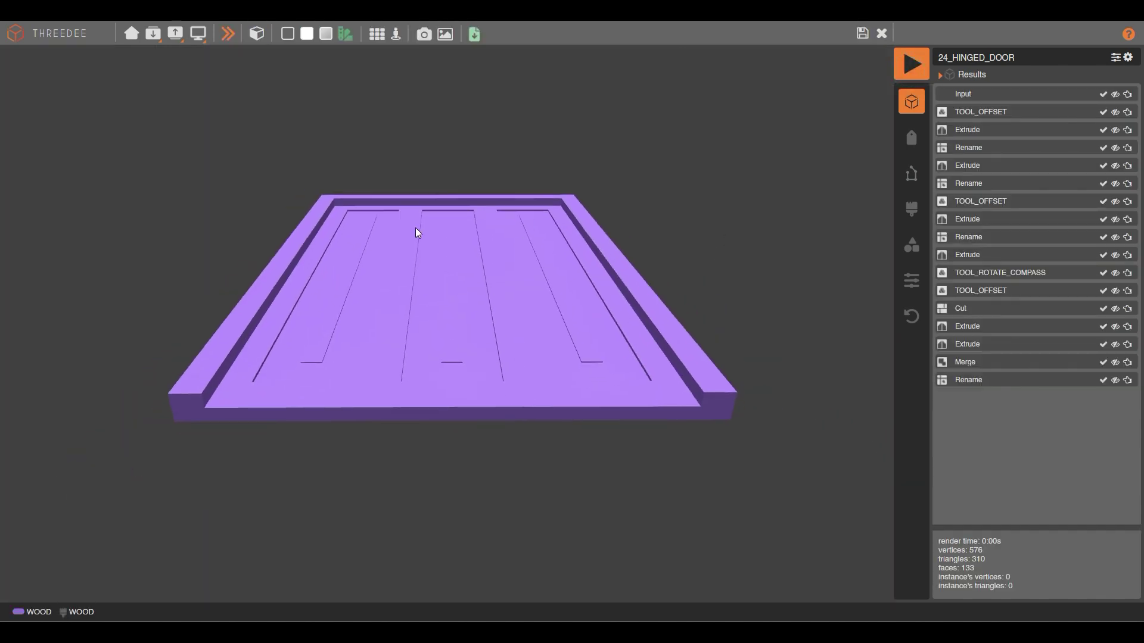
{"action": "left_click", "coordinate": [665, 411]}
{"action": "left_click", "coordinate": [865, 35]}
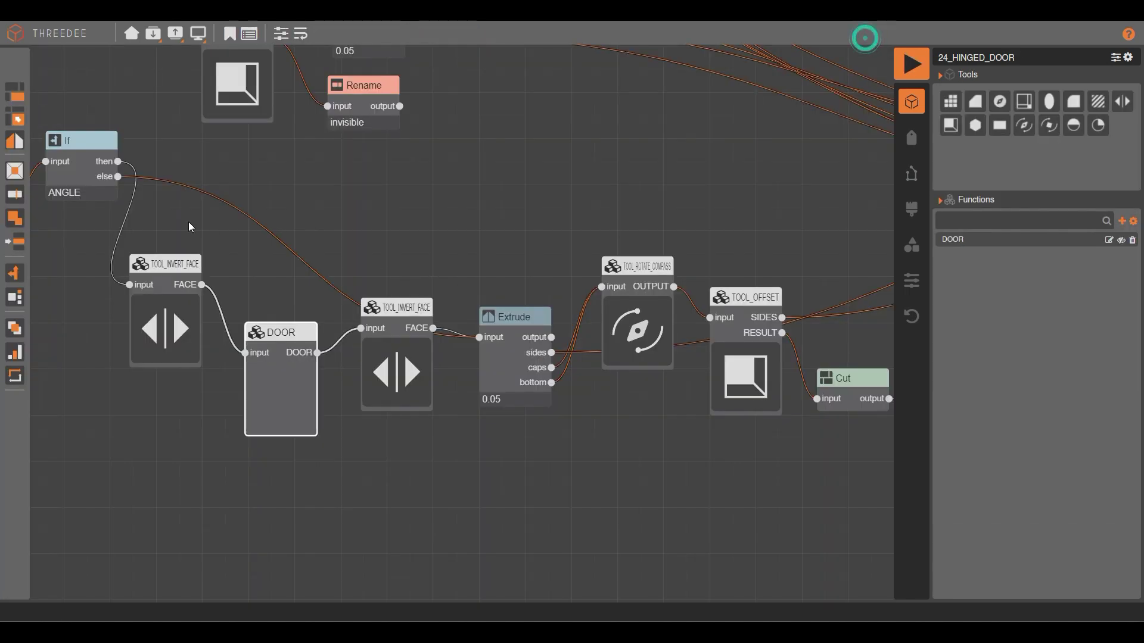
{"action": "left_click", "coordinate": [119, 177]}
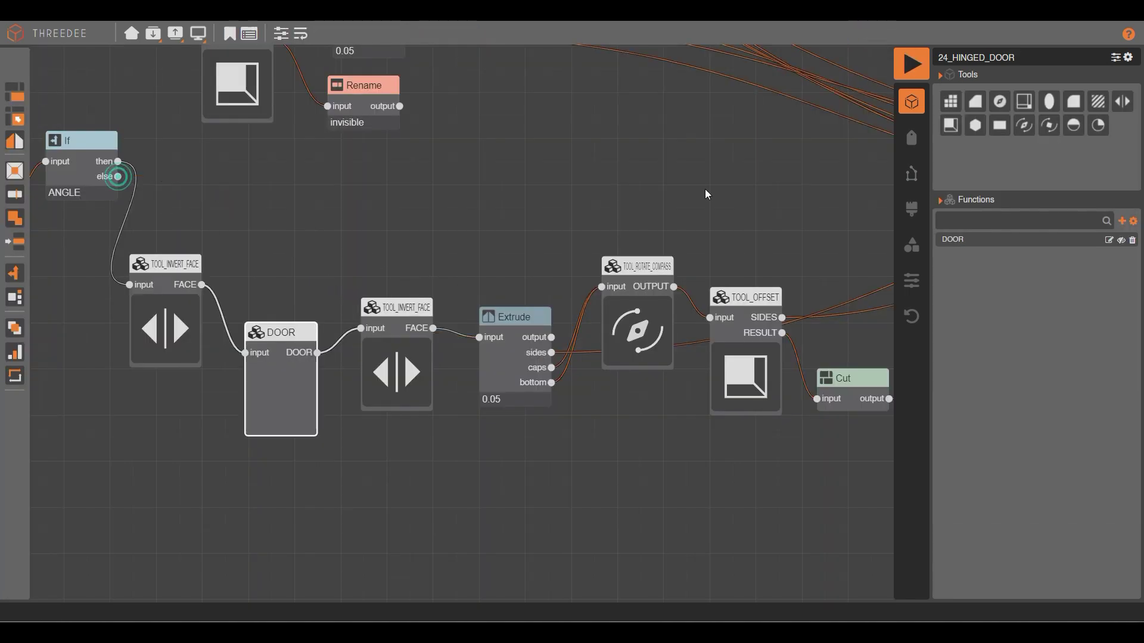
Connect a new TOOL_ROTATE_COMPASS node to the If node's else output, give it the N ROTATE variable with value 1, and render.
{"action": "left_click_drag", "start_coordinate": [1029, 128], "coordinate": [298, 202]}
{"action": "left_click_drag", "start_coordinate": [117, 177], "coordinate": [292, 221]}
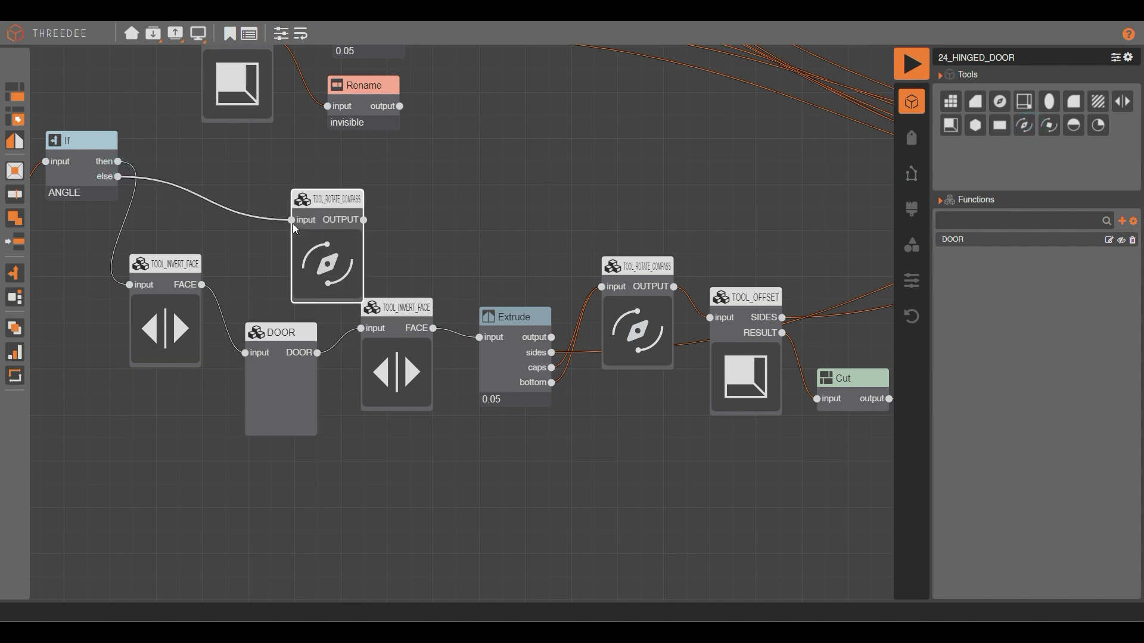
{"action": "left_click", "coordinate": [282, 37]}
{"action": "left_click", "coordinate": [478, 279]}
{"action": "left_click", "coordinate": [489, 303]}
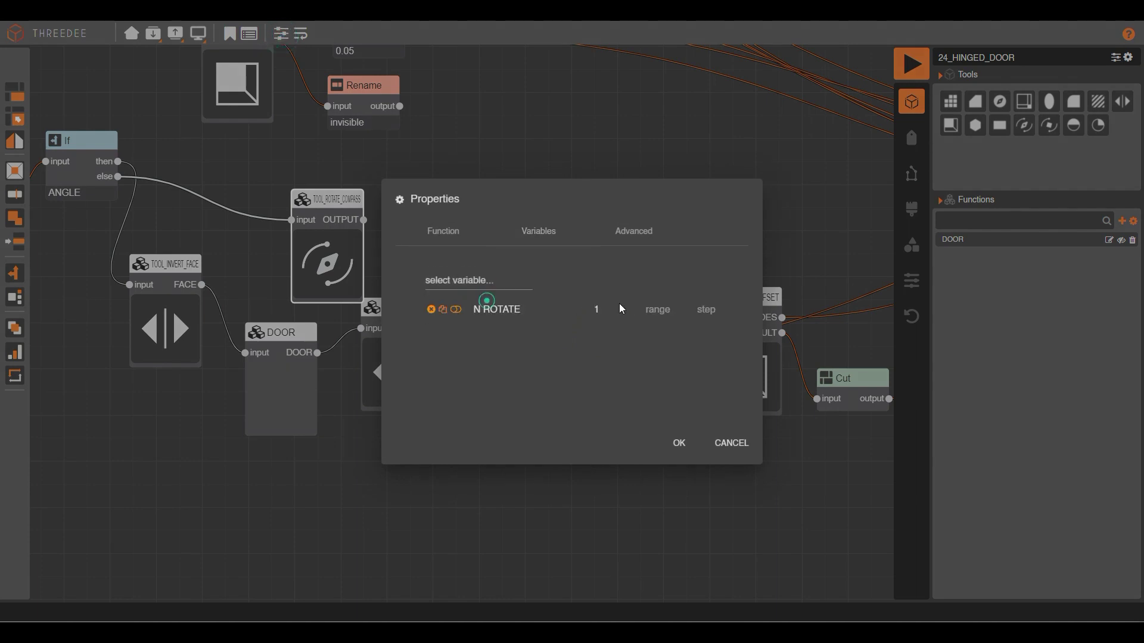
{"action": "left_click", "coordinate": [671, 446]}
{"action": "left_click_drag", "start_coordinate": [352, 248], "coordinate": [331, 234]}
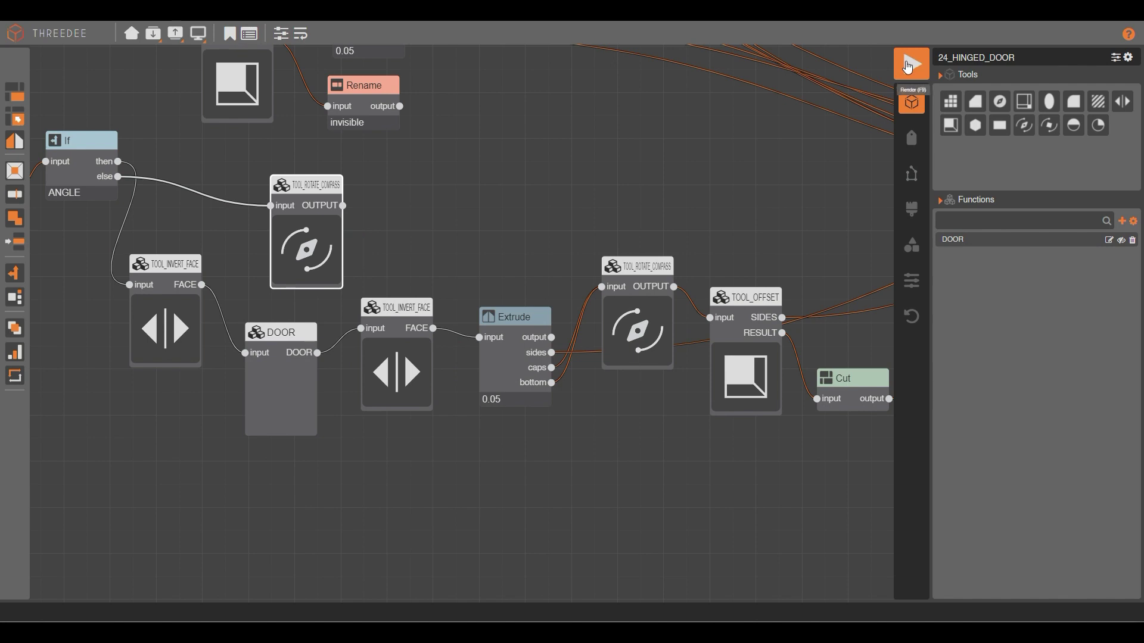
{"action": "left_click", "coordinate": [909, 64]}
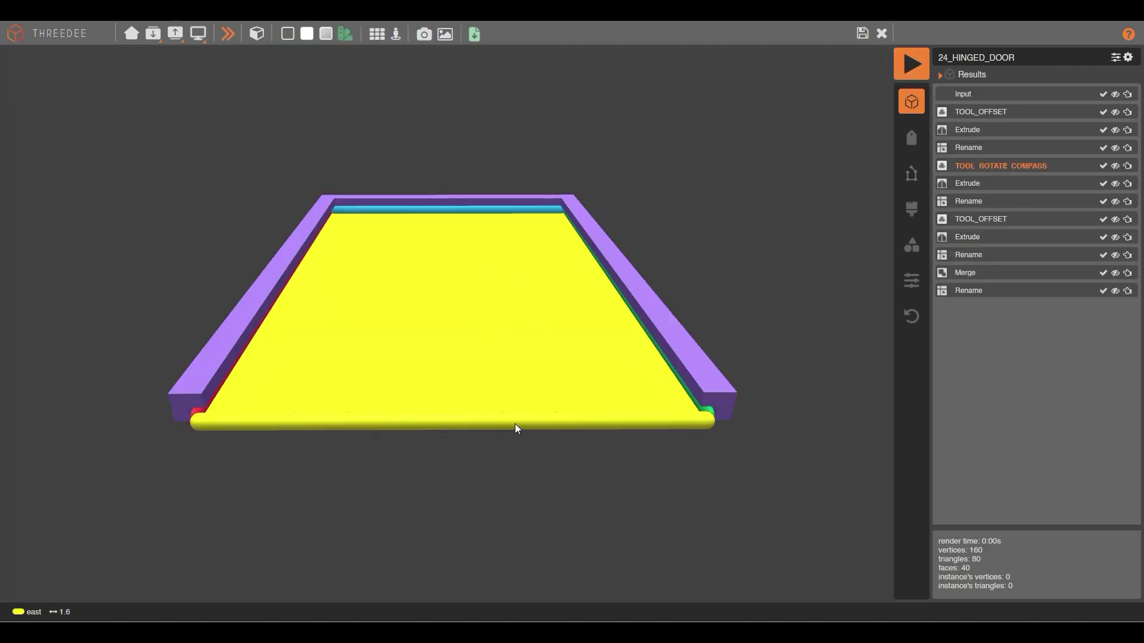
Try to connect the new TOOL_ROTATE_COMPASS output to the existing TOOL_ROTATE_COMPASS before TOOL_OFFSET, and render the door.
{"action": "left_click", "coordinate": [862, 34]}
{"action": "left_click_drag", "start_coordinate": [545, 247], "coordinate": [602, 288]}
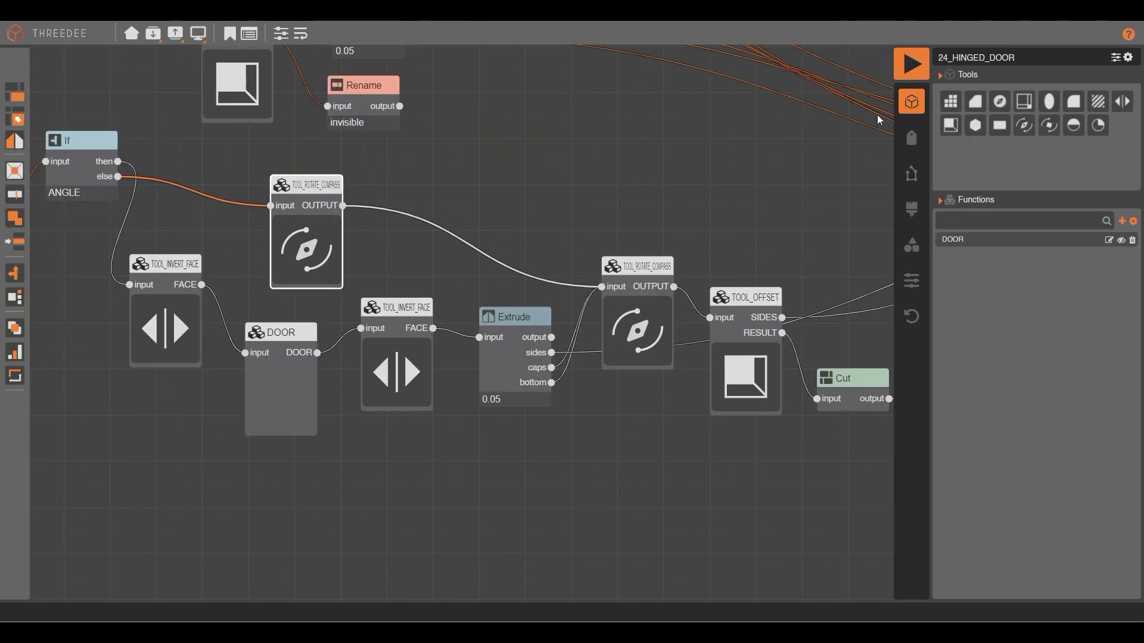
{"action": "left_click", "coordinate": [911, 65]}
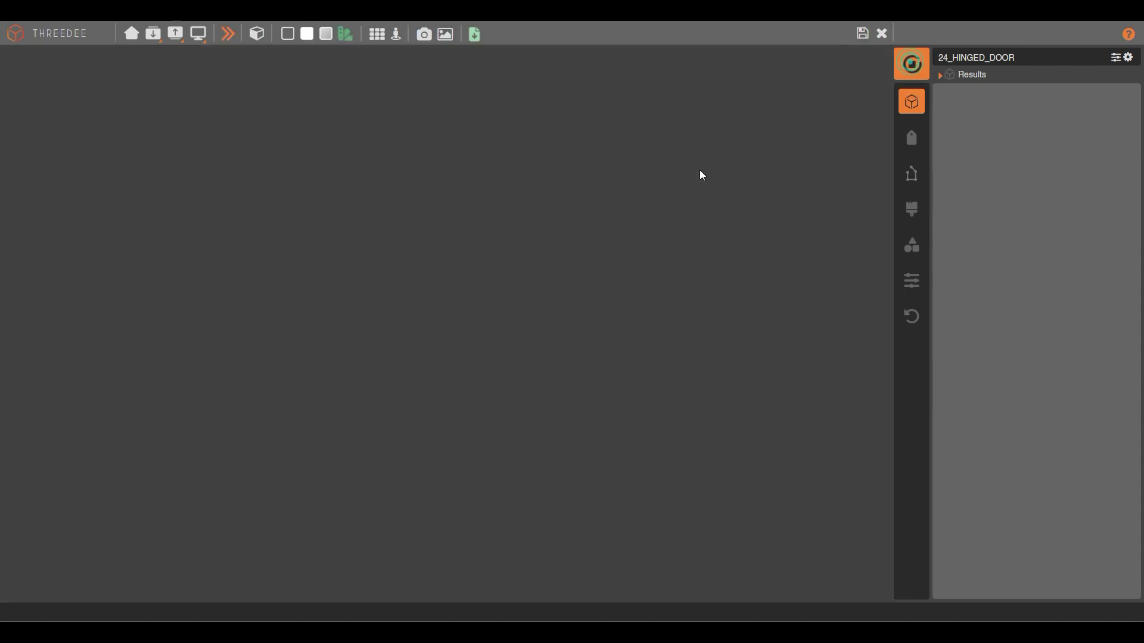
{"action": "left_click_drag", "start_coordinate": [610, 124], "coordinate": [544, 157]}
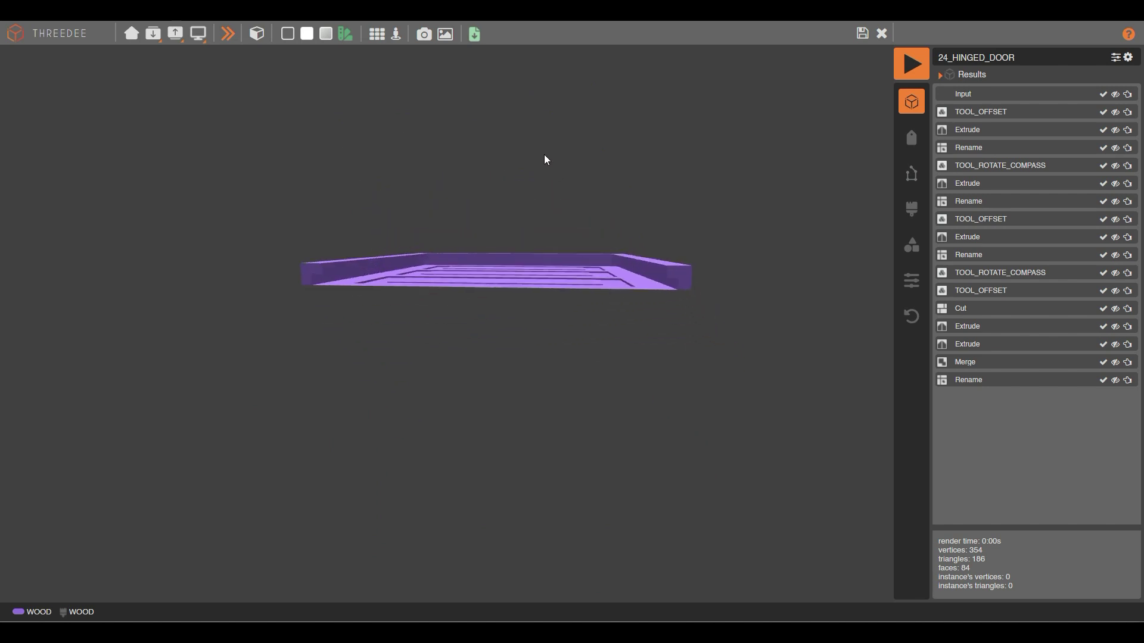
Connect the new TOOL_ROTATE_COMPASS output to the 0.05 Extrude input, render, and view the door from the front with white, outlined faces.
{"action": "left_click", "coordinate": [881, 34]}
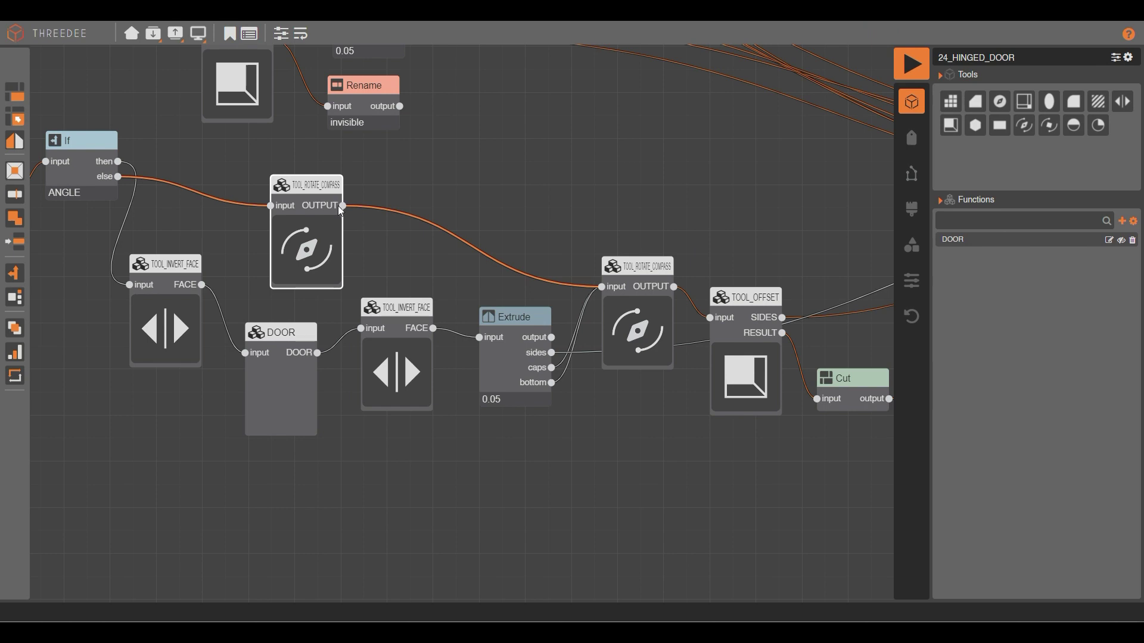
{"action": "left_click_drag", "start_coordinate": [343, 206], "coordinate": [484, 341]}
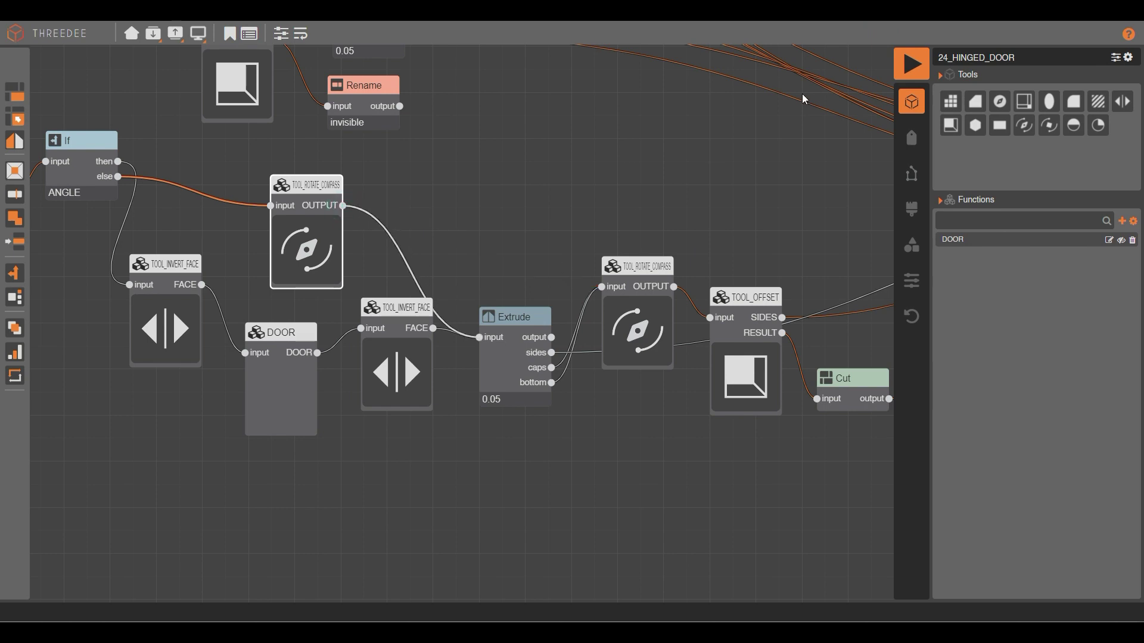
{"action": "left_click", "coordinate": [913, 64]}
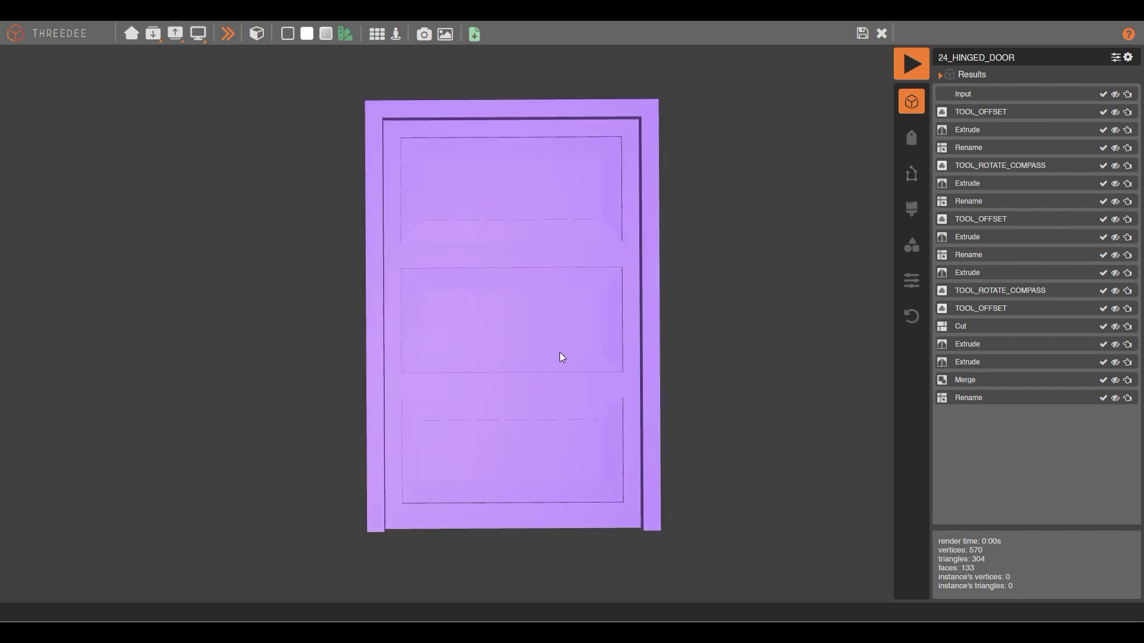
{"action": "scroll", "coordinate": [540, 346], "scroll_direction": "up", "scroll_amount": 3}
{"action": "left_click_drag", "start_coordinate": [540, 345], "coordinate": [516, 349]}
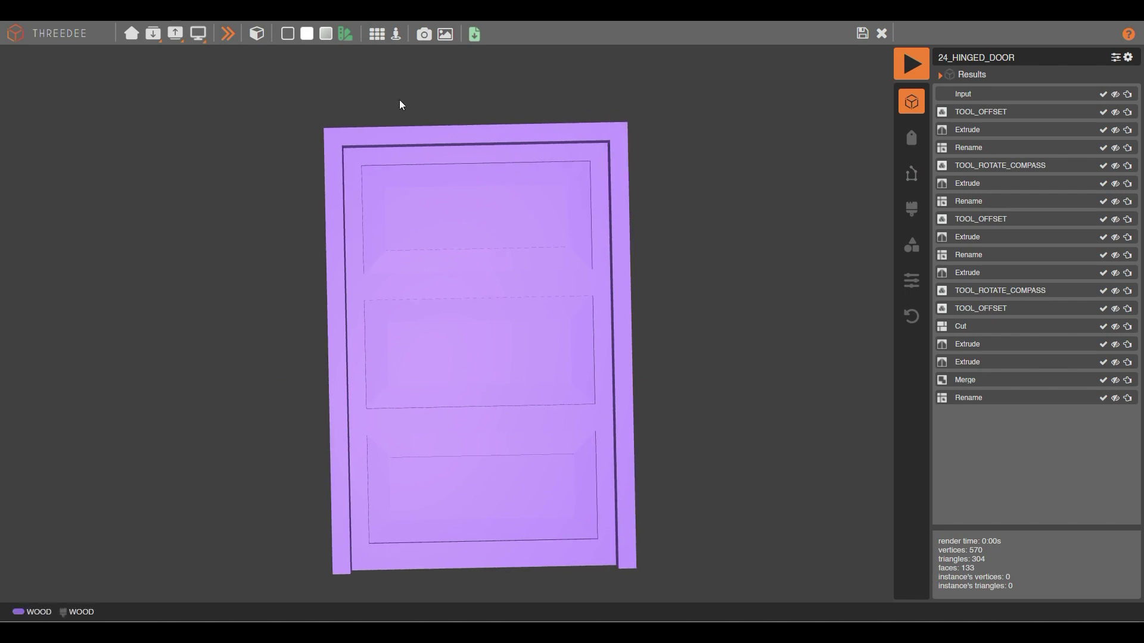
{"action": "left_click", "coordinate": [288, 36]}
{"action": "left_click_drag", "start_coordinate": [473, 235], "coordinate": [532, 316]}
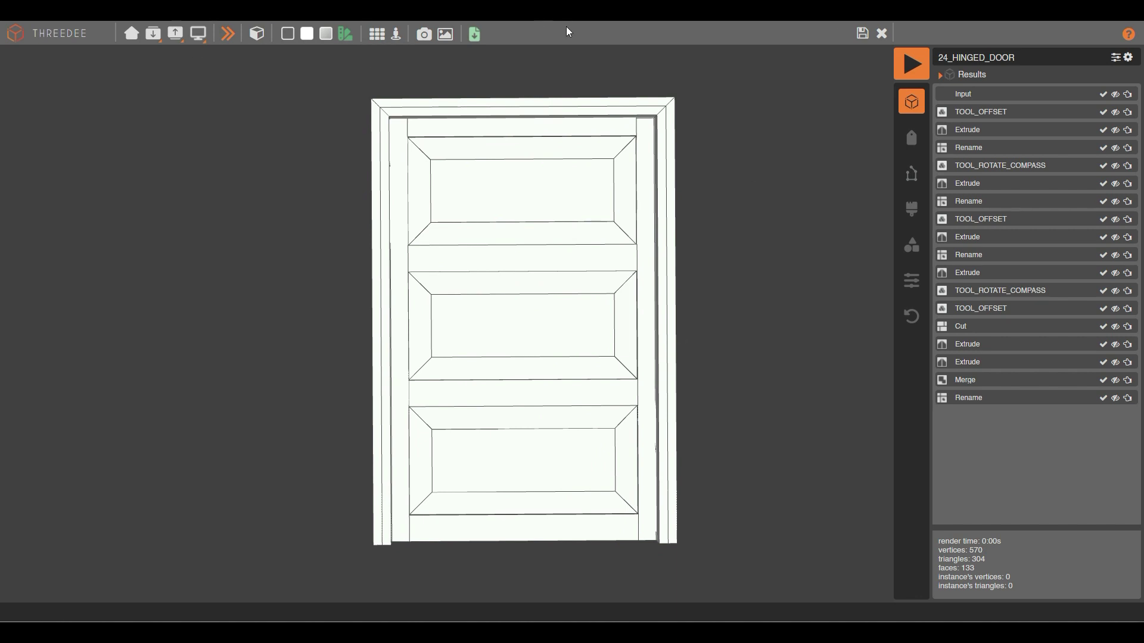
Set the ANGLE variable's upper range value to 90 and render the door.
{"action": "left_click", "coordinate": [861, 34]}
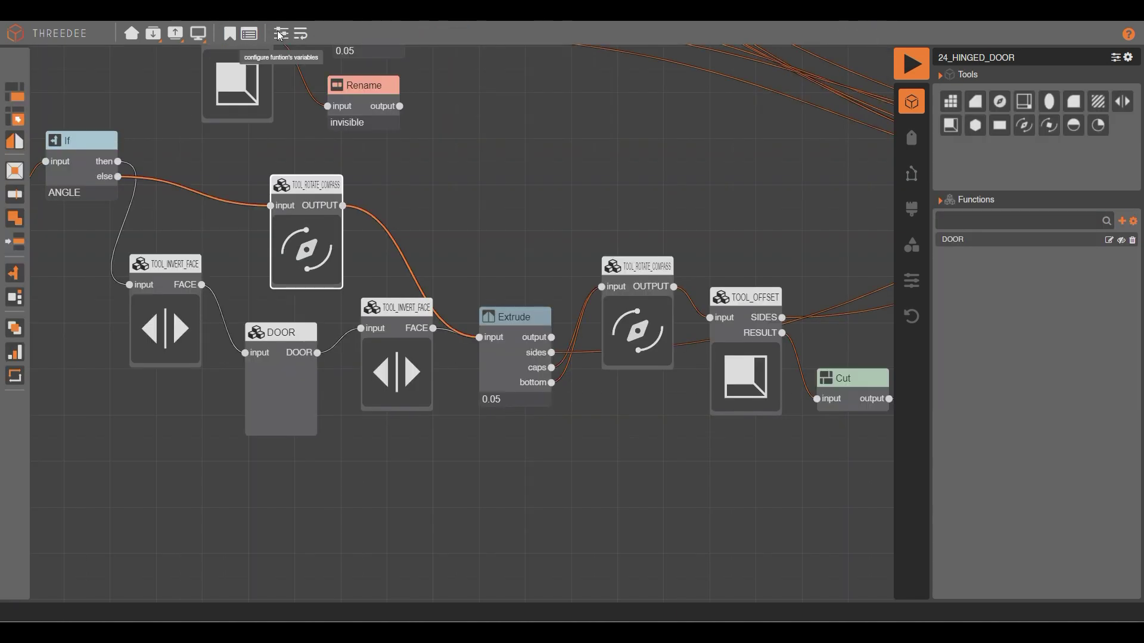
{"action": "left_click", "coordinate": [278, 32]}
{"action": "key", "text": "Escape"}
{"action": "left_click", "coordinate": [584, 116]}
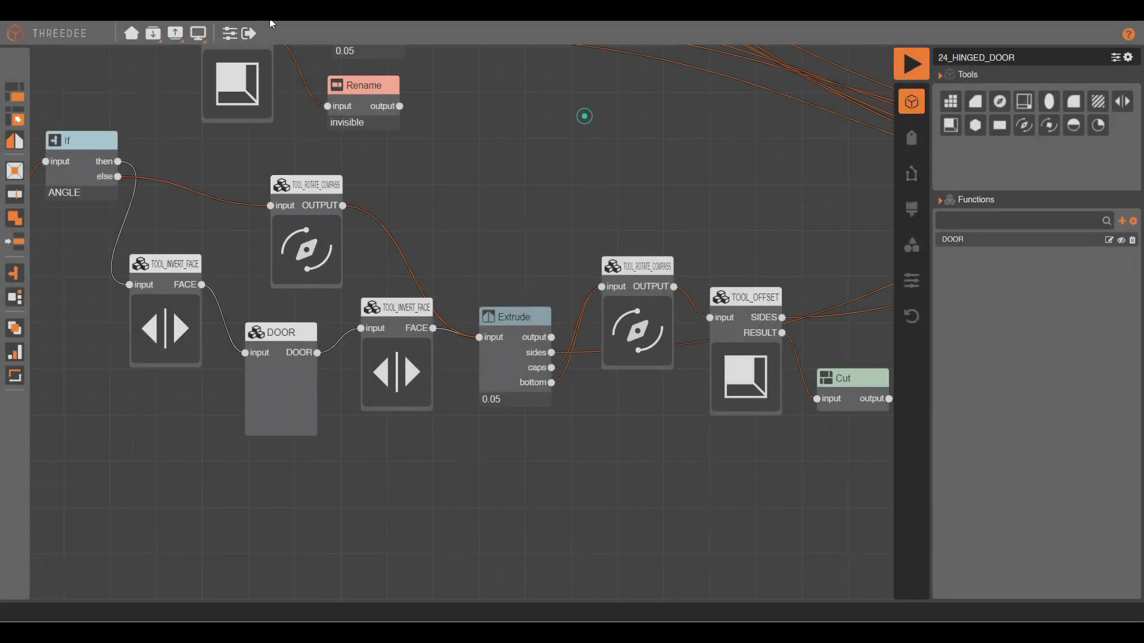
{"action": "left_click", "coordinate": [231, 34]}
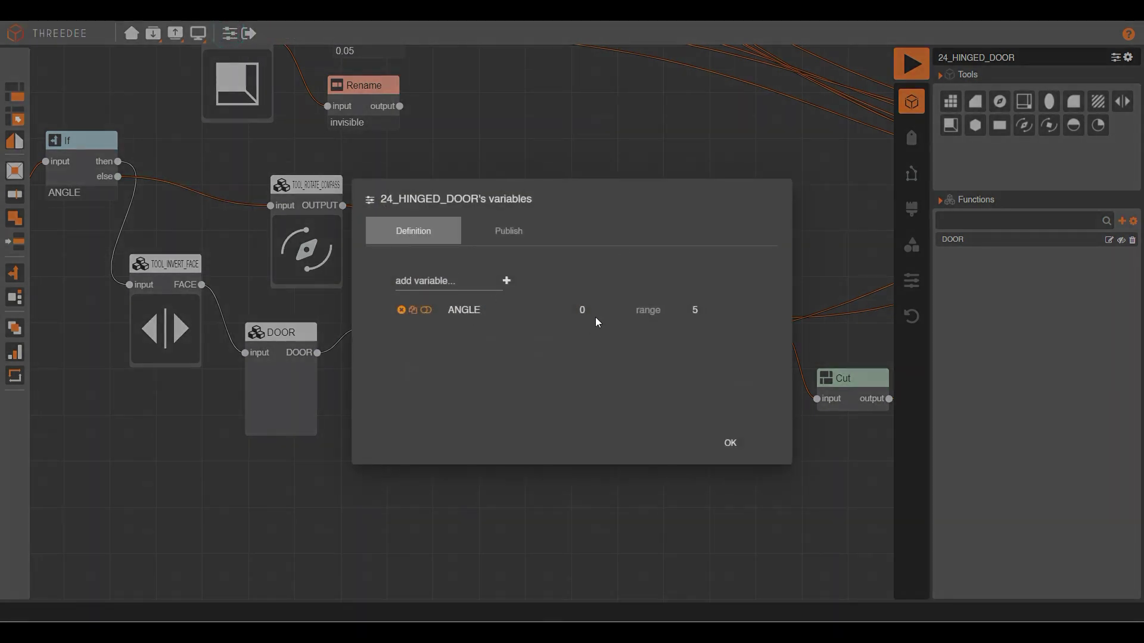
{"action": "left_click", "coordinate": [597, 310]}
{"action": "left_click", "coordinate": [656, 309]}
{"action": "type", "text": "90"}
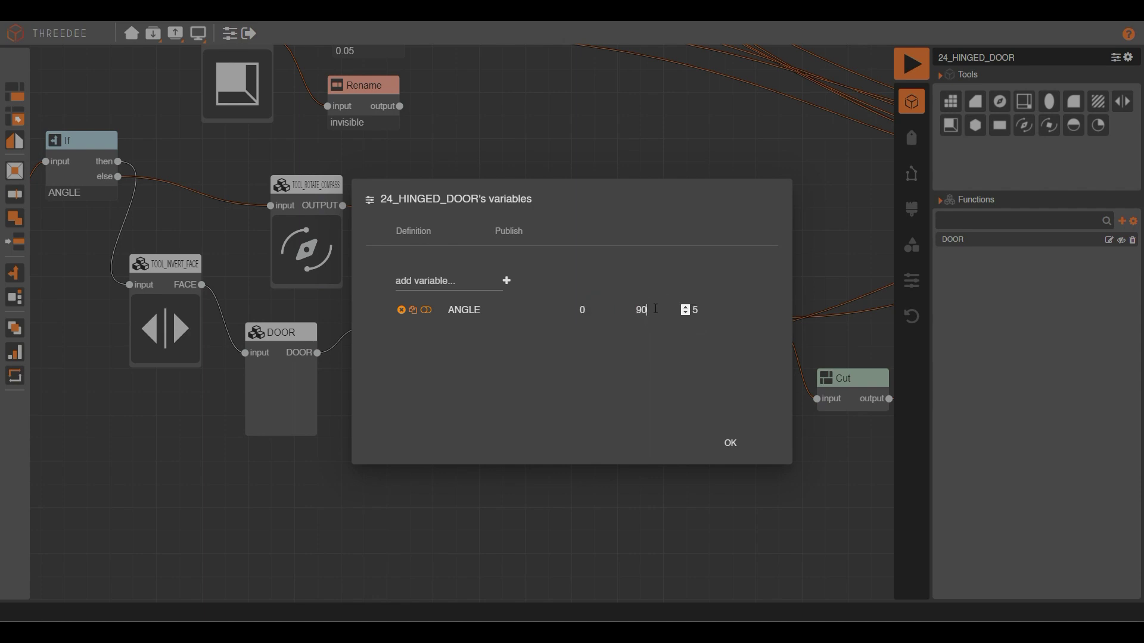
{"action": "left_click", "coordinate": [715, 441]}
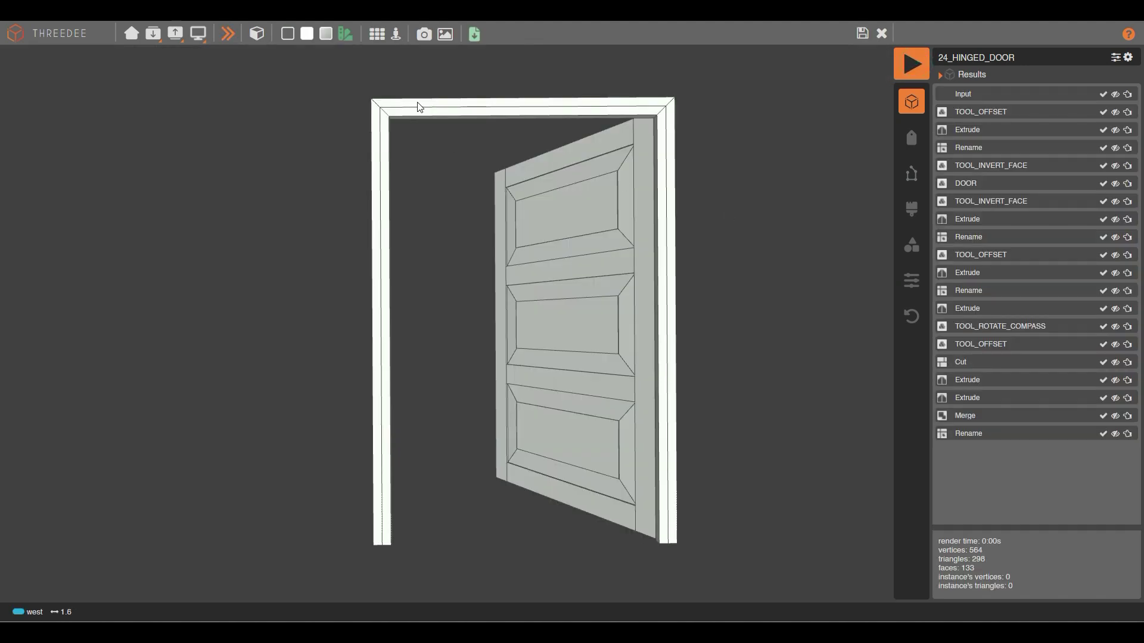
Regenerate the door repeatedly to check different opening angles within the ANGLE range, and return to the node graph.
{"action": "left_click", "coordinate": [227, 34]}
{"action": "left_click", "coordinate": [227, 35]}
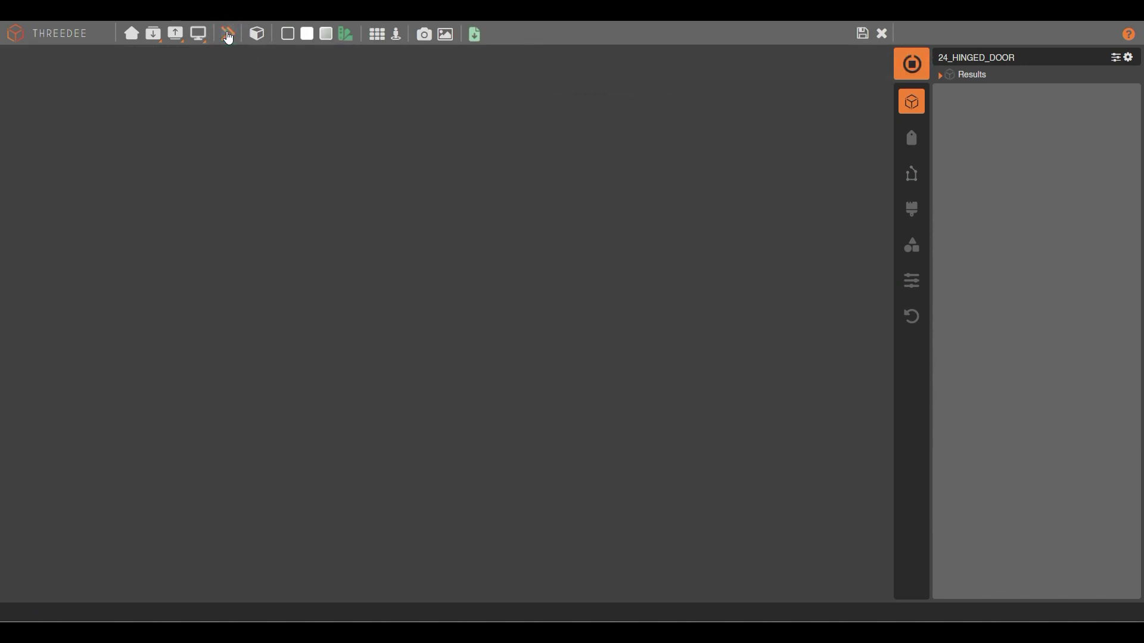
{"action": "left_click", "coordinate": [227, 35]}
{"action": "left_click", "coordinate": [227, 36]}
{"action": "left_click", "coordinate": [227, 35]}
{"action": "left_click", "coordinate": [227, 34]}
{"action": "left_click", "coordinate": [227, 34]}
{"action": "left_click", "coordinate": [878, 34]}
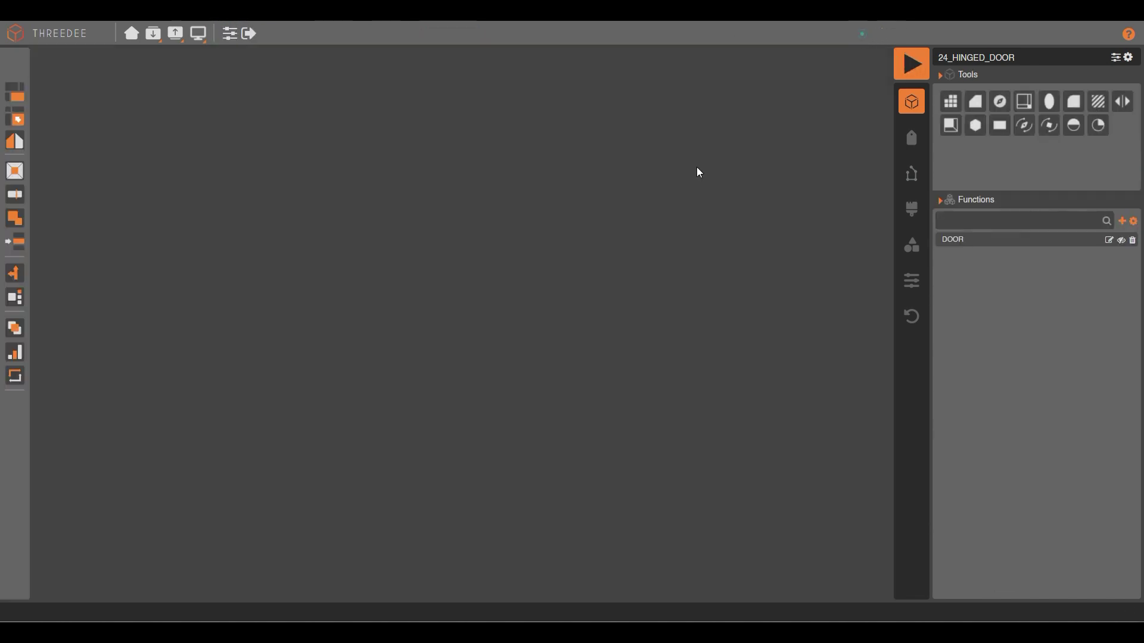
Review the hinged door's node graph, then render the door and save the model.
{"action": "left_click", "coordinate": [248, 113]}
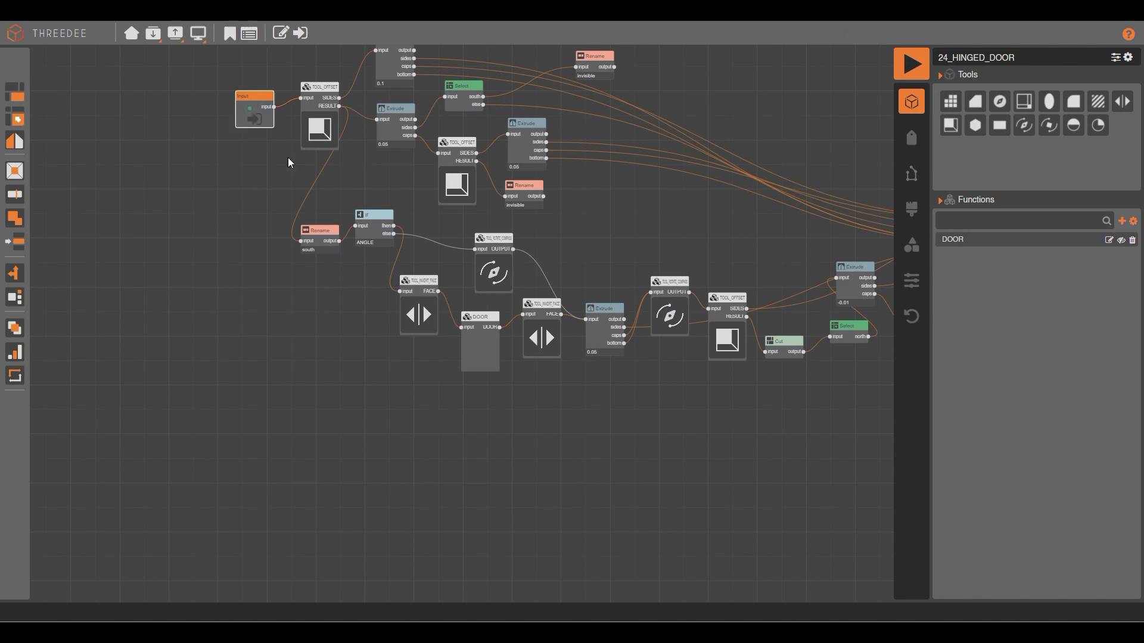
{"action": "left_click", "coordinate": [665, 299]}
{"action": "left_click_drag", "start_coordinate": [413, 261], "coordinate": [414, 139]}
{"action": "left_click_drag", "start_coordinate": [617, 521], "coordinate": [525, 81]}
{"action": "left_click", "coordinate": [581, 509]}
{"action": "left_click_drag", "start_coordinate": [581, 510], "coordinate": [551, 509]}
{"action": "left_click", "coordinate": [862, 34]}
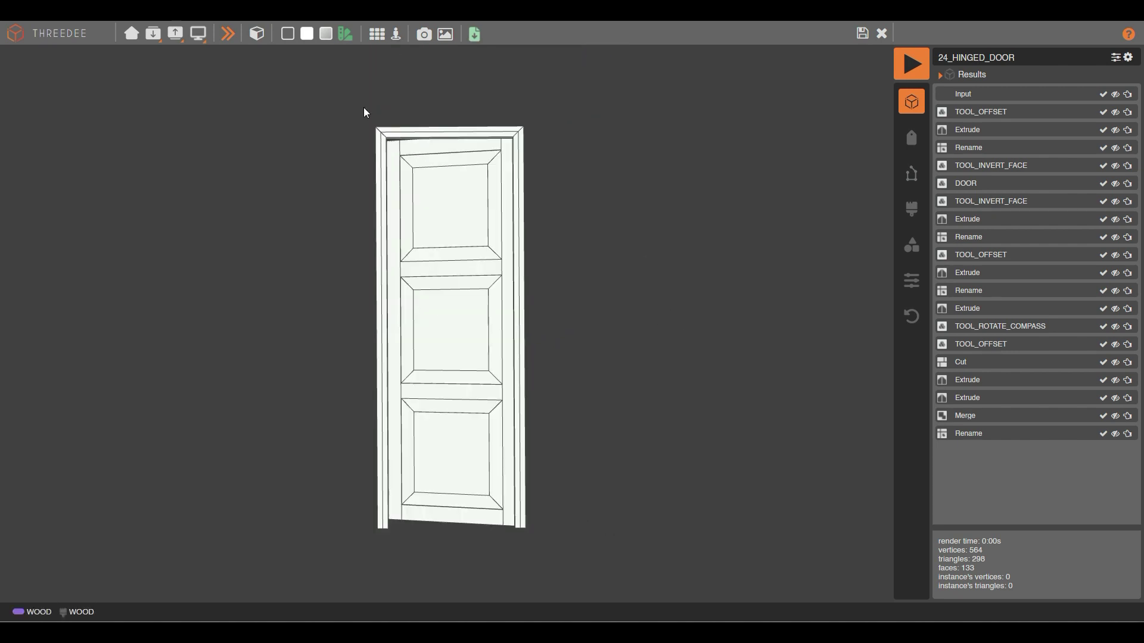
Generate several more random variants of the hinged door and inspect the frame and panels at different opening angles.
{"action": "left_click", "coordinate": [225, 34]}
{"action": "left_click", "coordinate": [226, 34]}
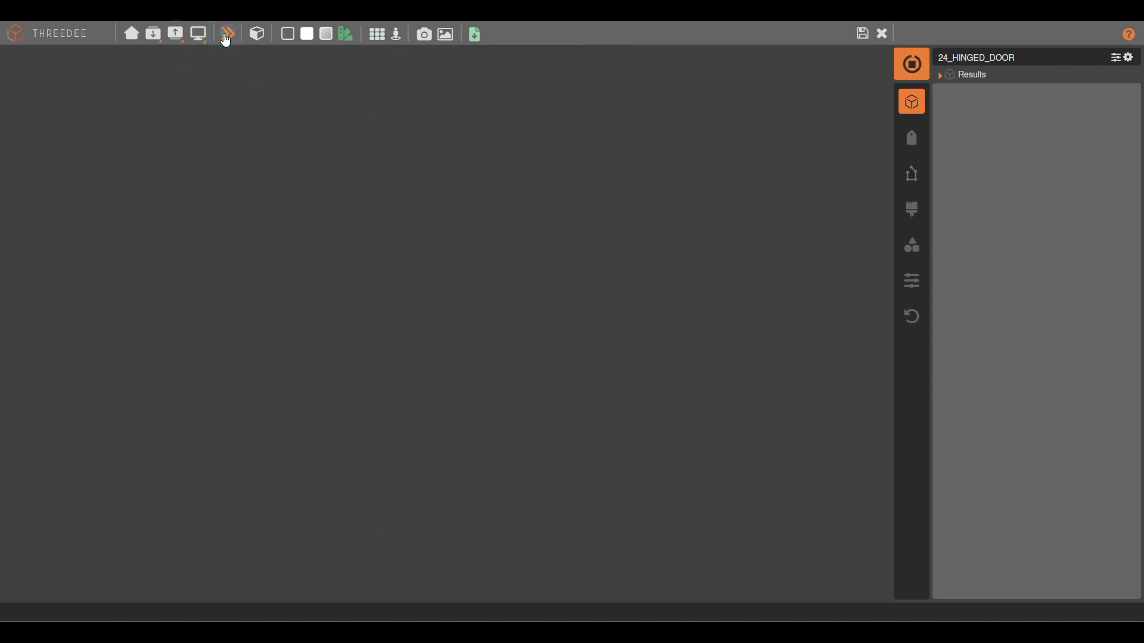
{"action": "left_click", "coordinate": [226, 34]}
{"action": "left_click", "coordinate": [226, 37]}
{"action": "left_click", "coordinate": [225, 37]}
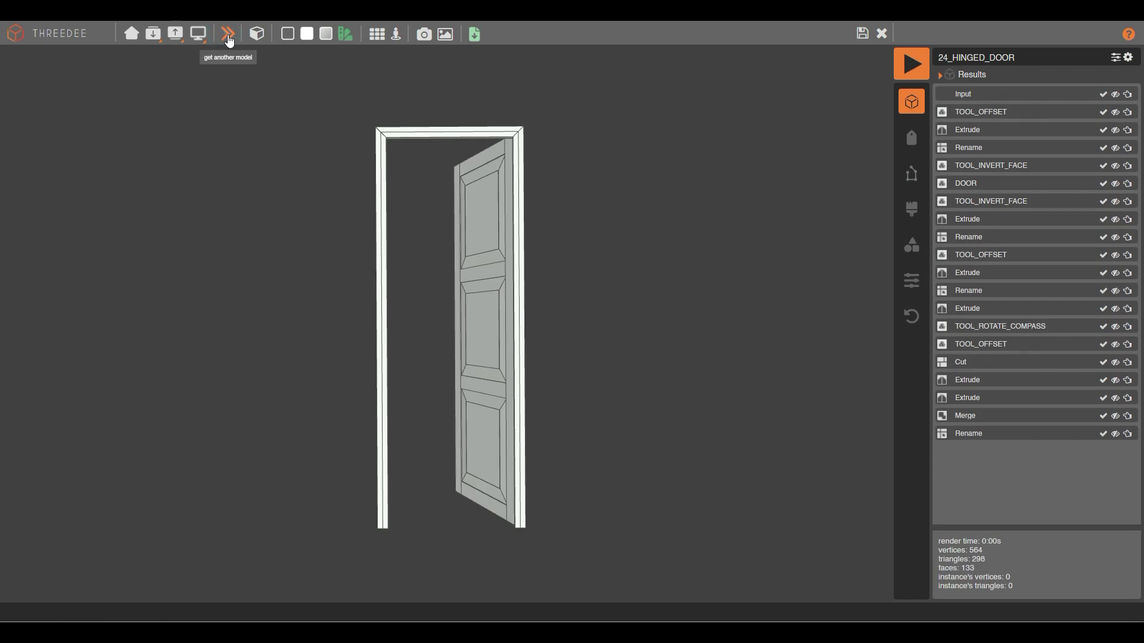
{"action": "left_click", "coordinate": [228, 39]}
{"action": "left_click", "coordinate": [229, 39]}
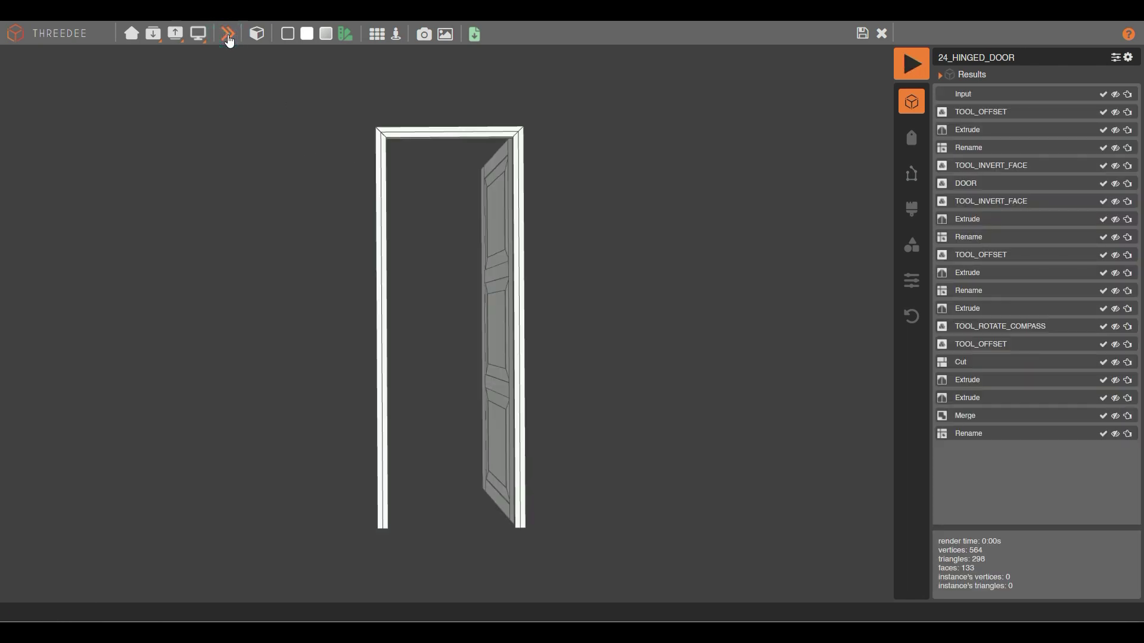
{"action": "left_click", "coordinate": [229, 40]}
{"action": "left_click_drag", "start_coordinate": [660, 281], "coordinate": [659, 312]}
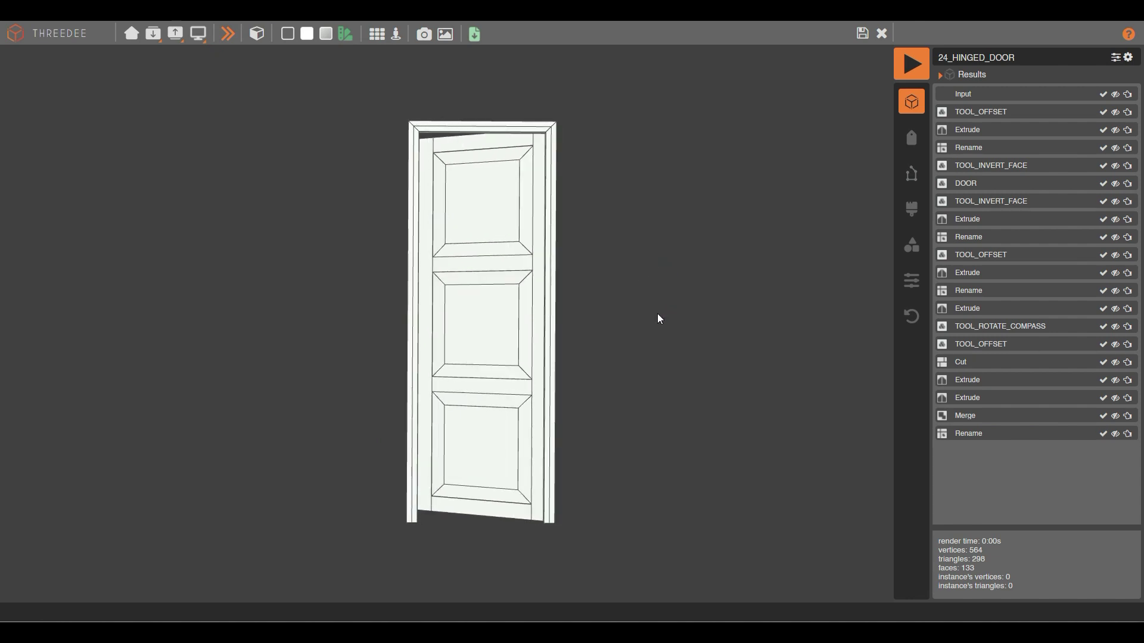